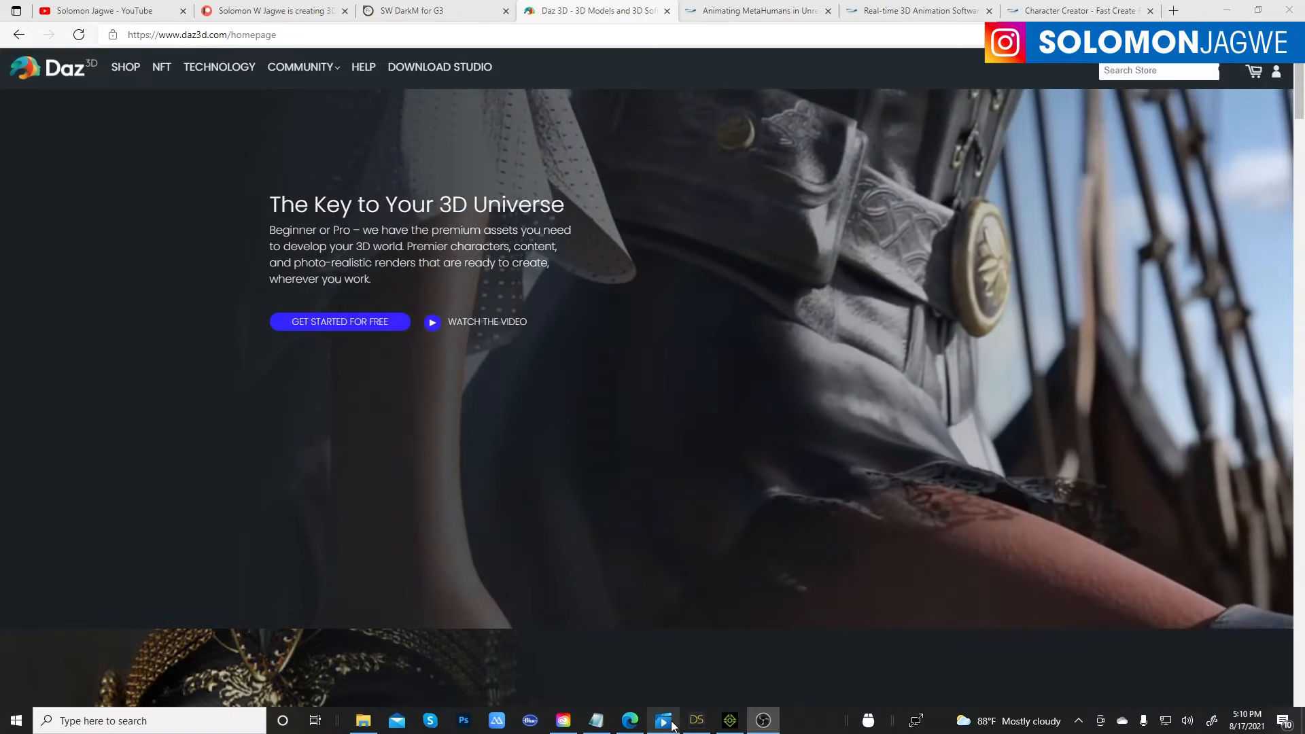
Step: Switch to the Unreal_Engine_Emmissive_Lights_02 video in the media player, rewind it to the start and mute its sound
left_click(671, 726)
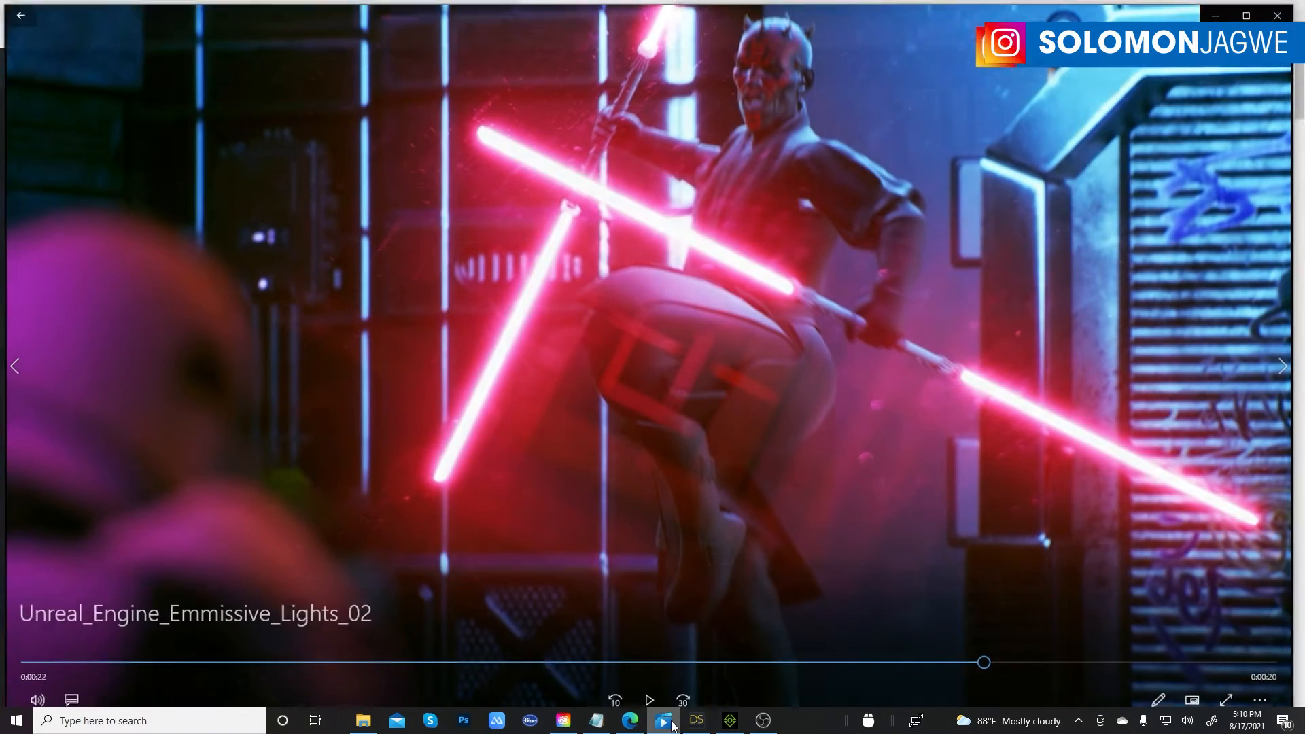
left_click(25, 661)
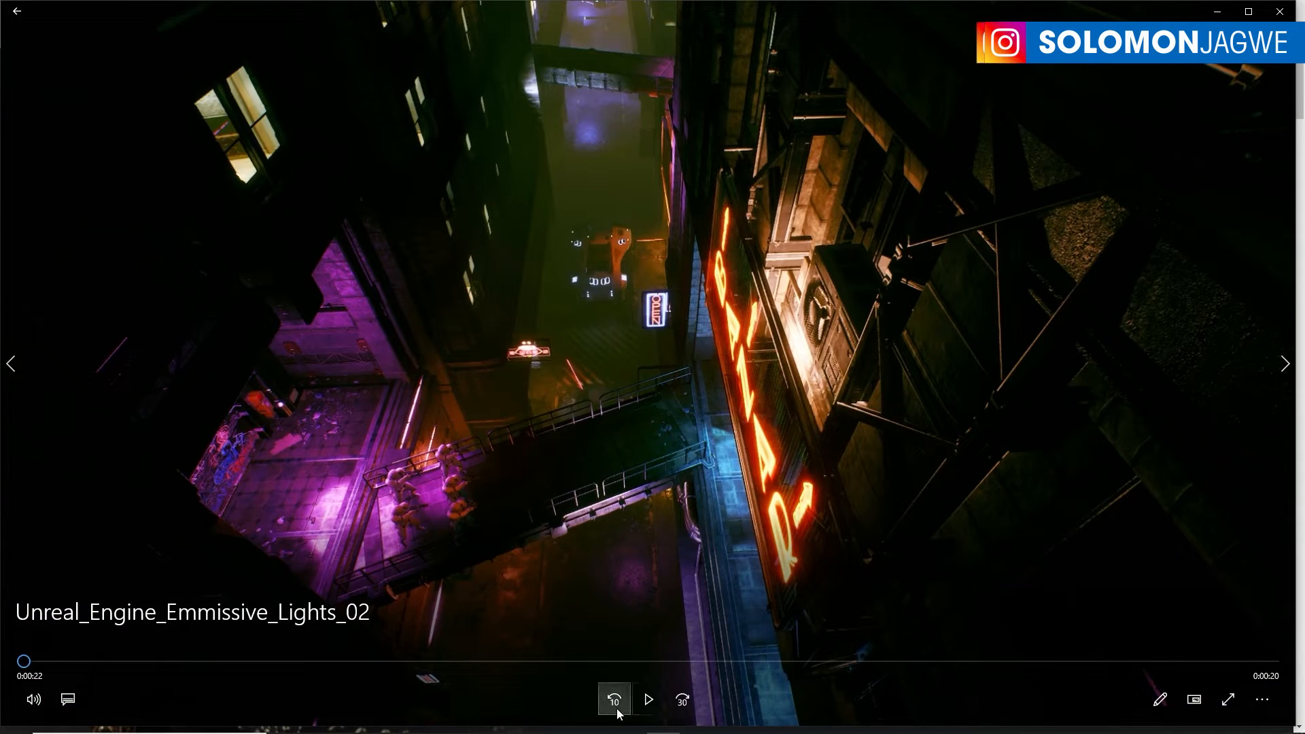
left_click(32, 700)
left_click_drag(165, 655, 53, 654)
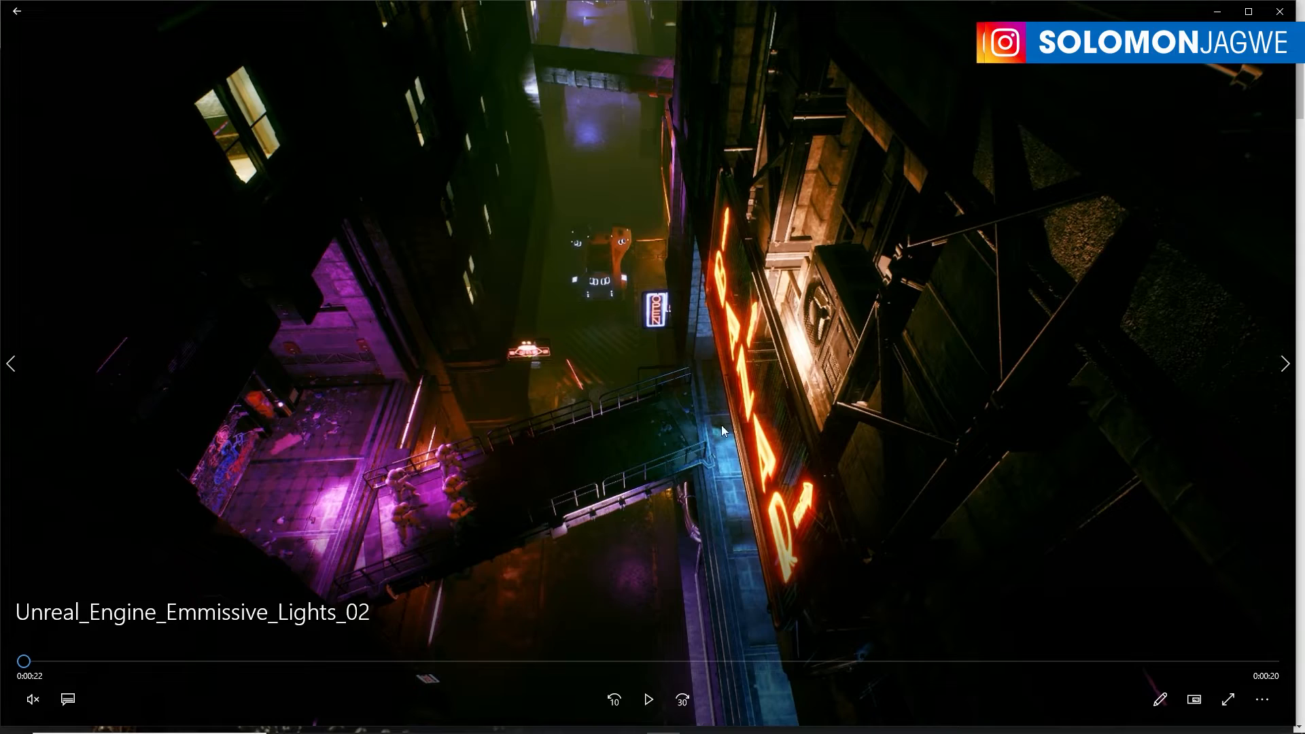
Step: Play the muted video, pause it near the end and return to an early lightsaber shot before minimizing the player
left_click(649, 700)
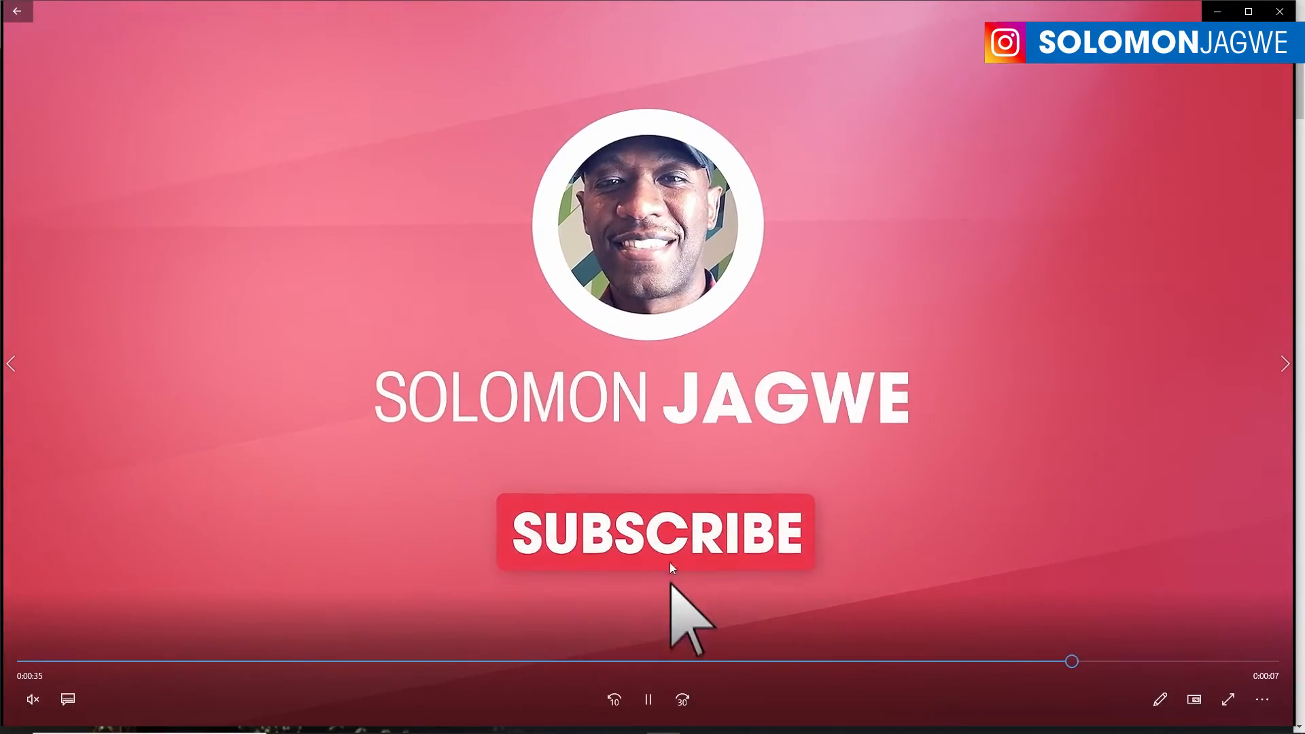
left_click(650, 704)
left_click(299, 662)
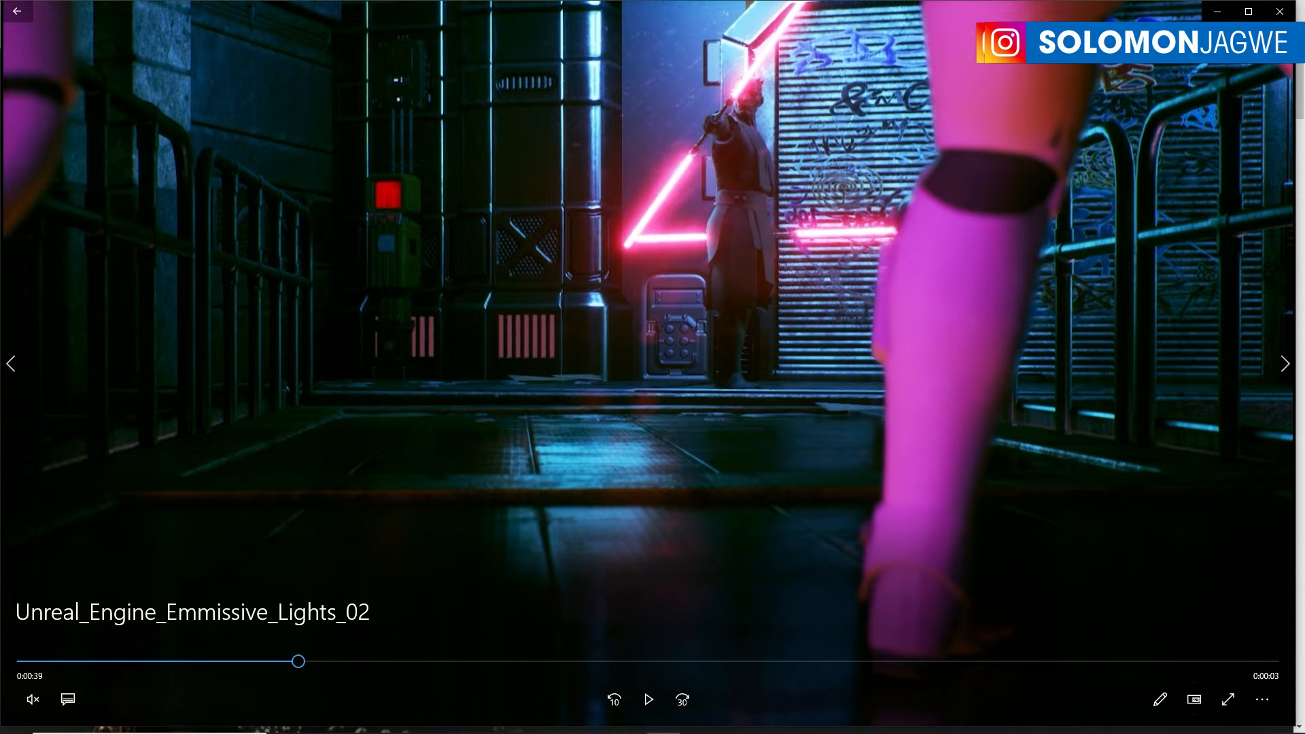
left_click(1224, 14)
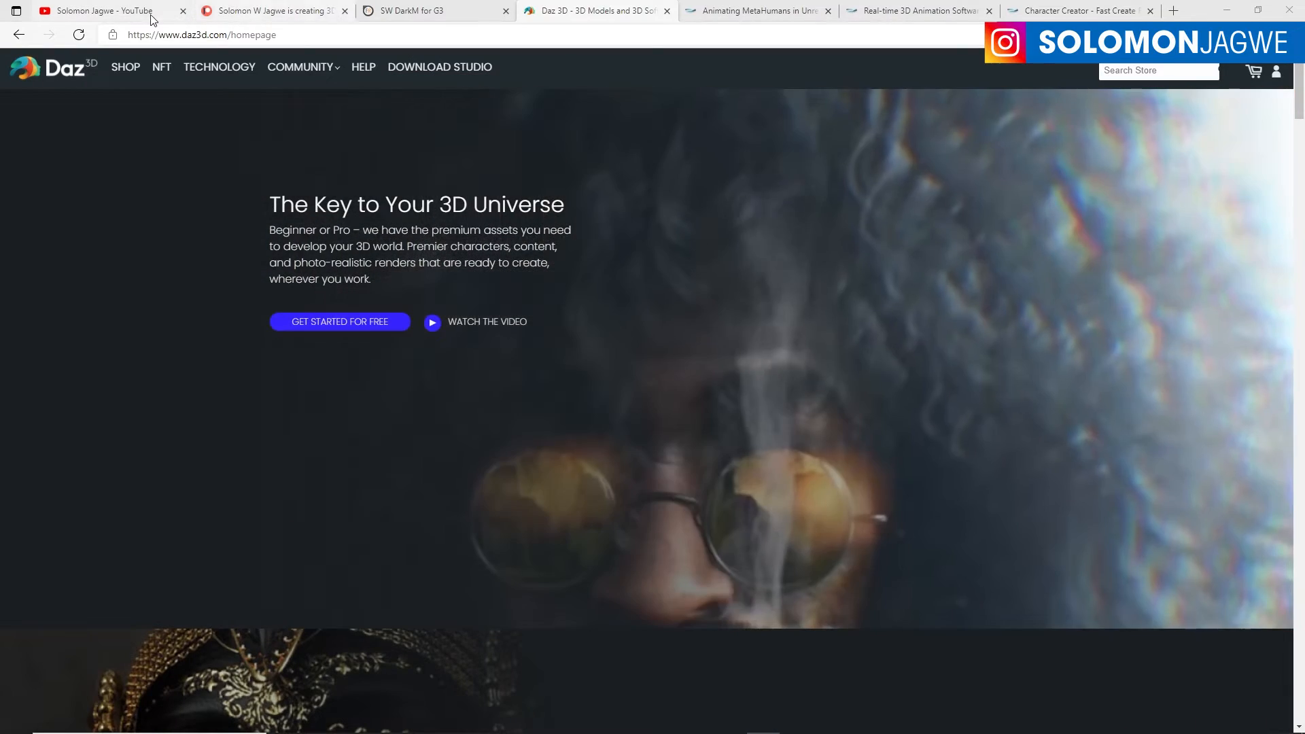
Step: Examine the artist's YouTube channel home page and its uploads, with a brief look at the artist's Patreon page
left_click(137, 15)
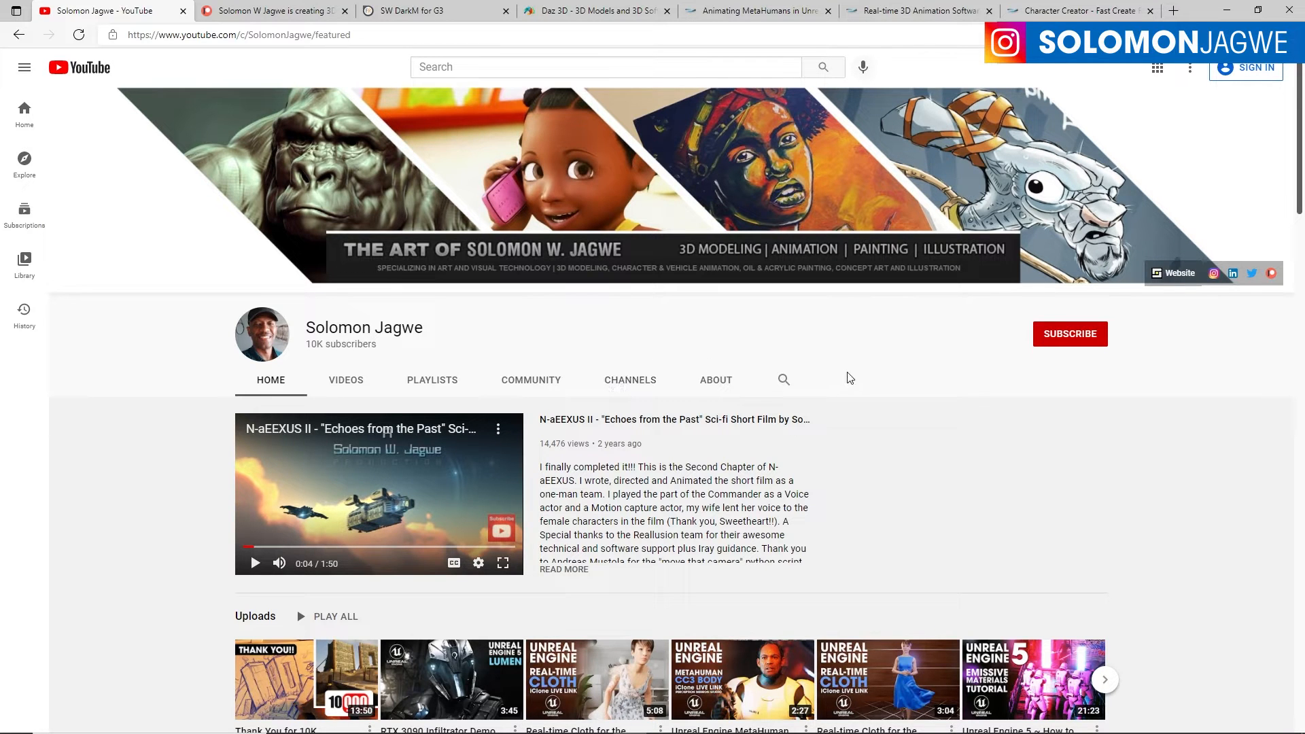
scroll(843, 367, "down", 3)
scroll(866, 370, "up", 3)
scroll(869, 371, "down", 2)
scroll(870, 371, "up", 2)
left_click(251, 14)
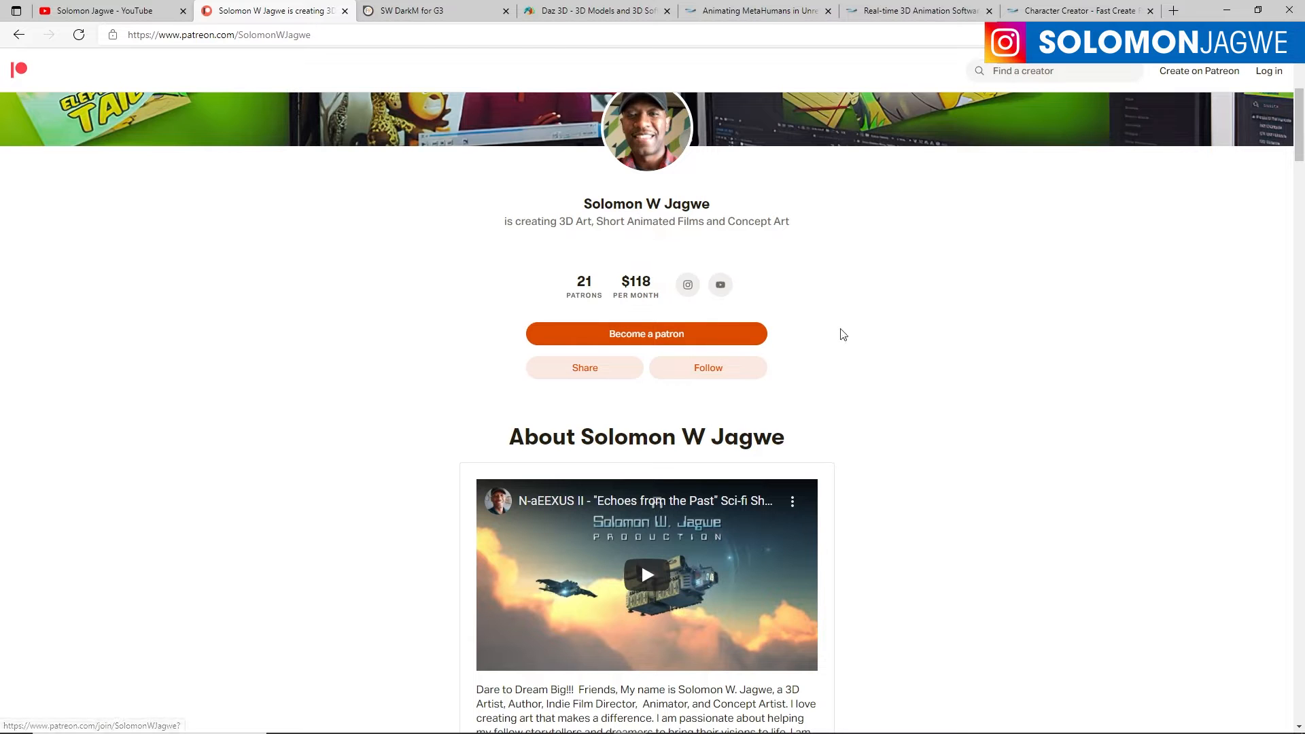
left_click(119, 11)
scroll(701, 484, "down", 5)
scroll(701, 484, "up", 5)
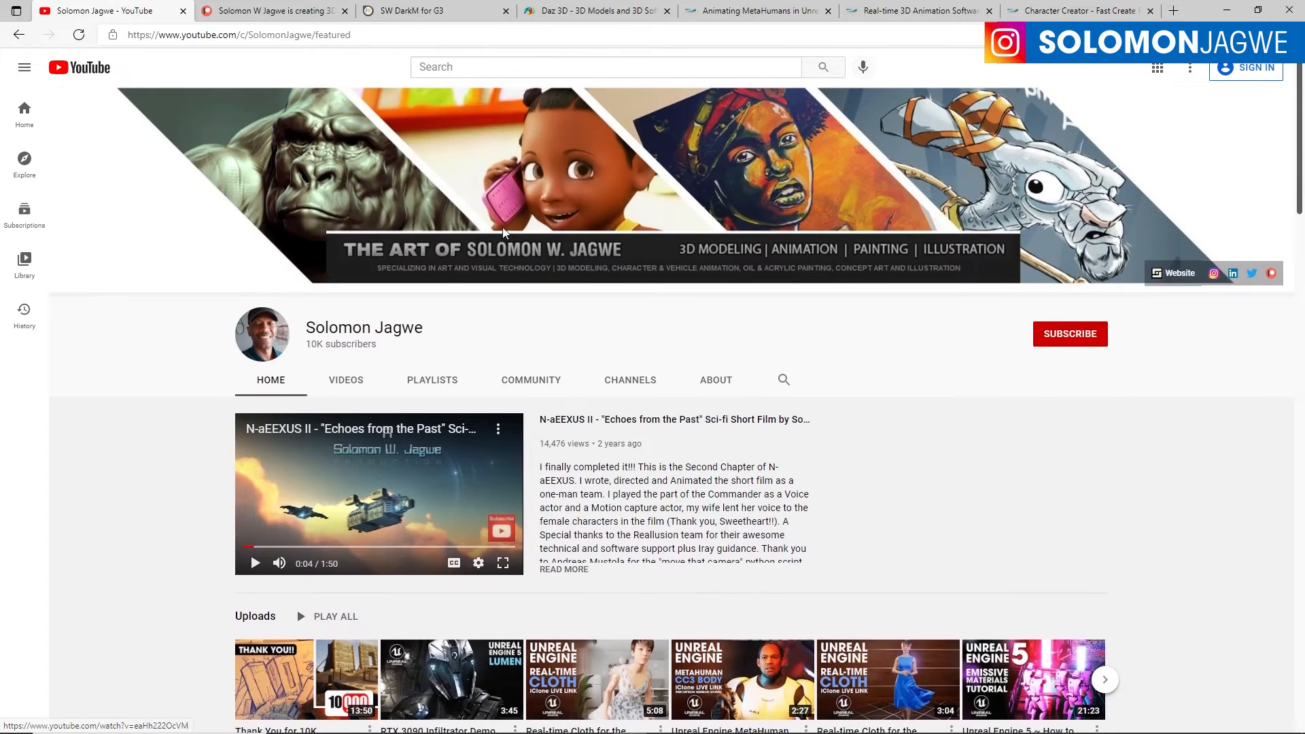
Step: View the artist's Patreon page from the membership options up to the banner
left_click(280, 10)
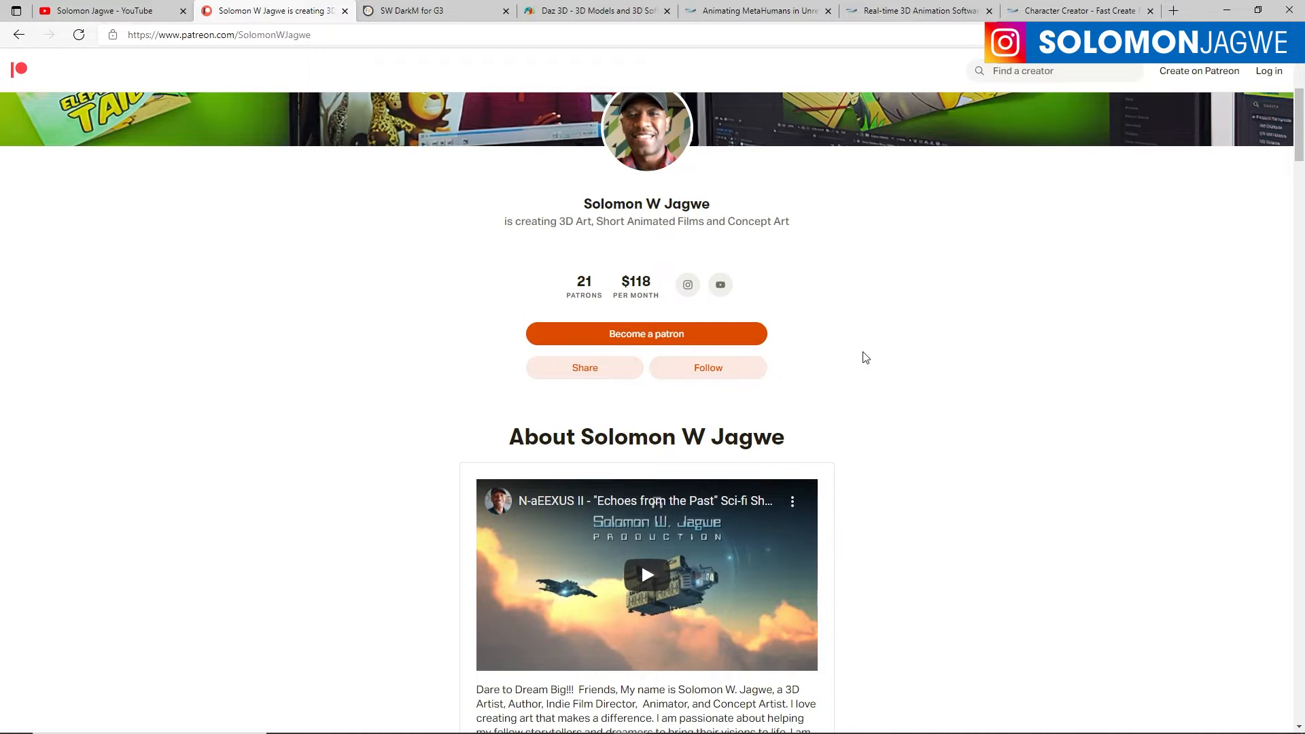
scroll(865, 357, "up", 3)
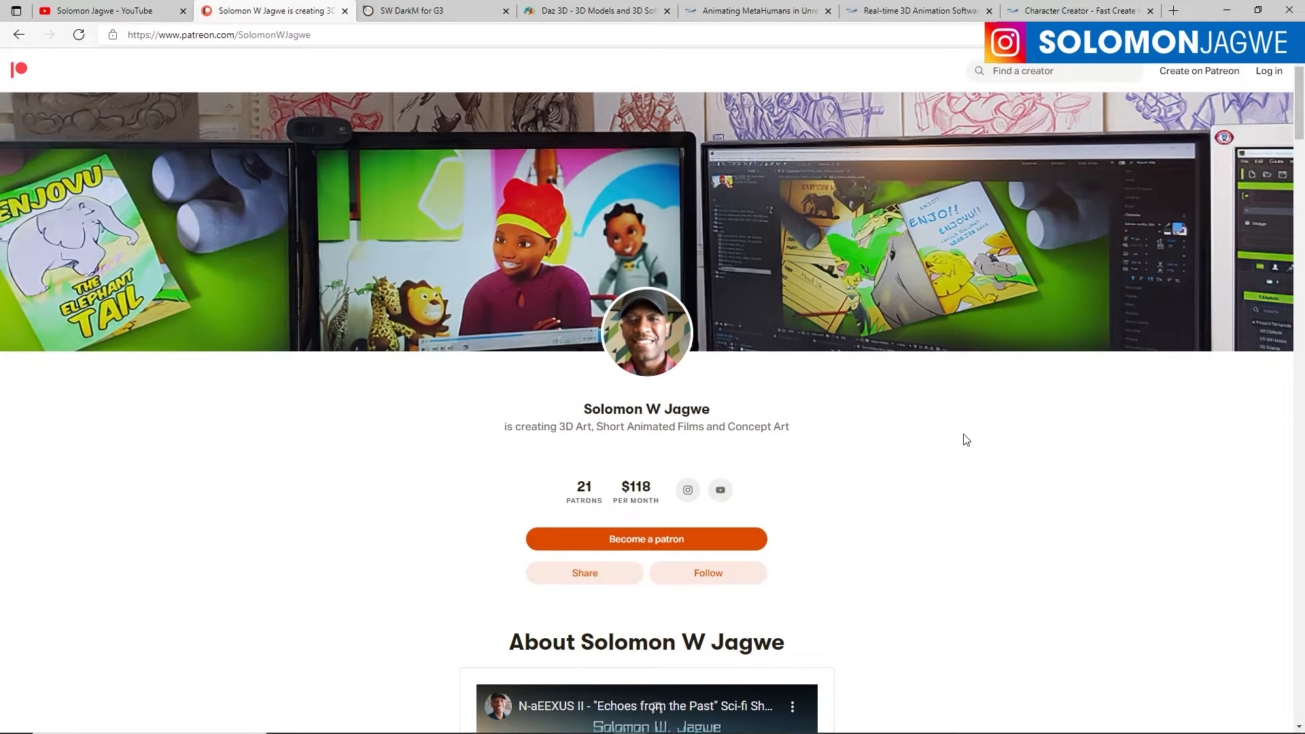
scroll(967, 439, "up", 1)
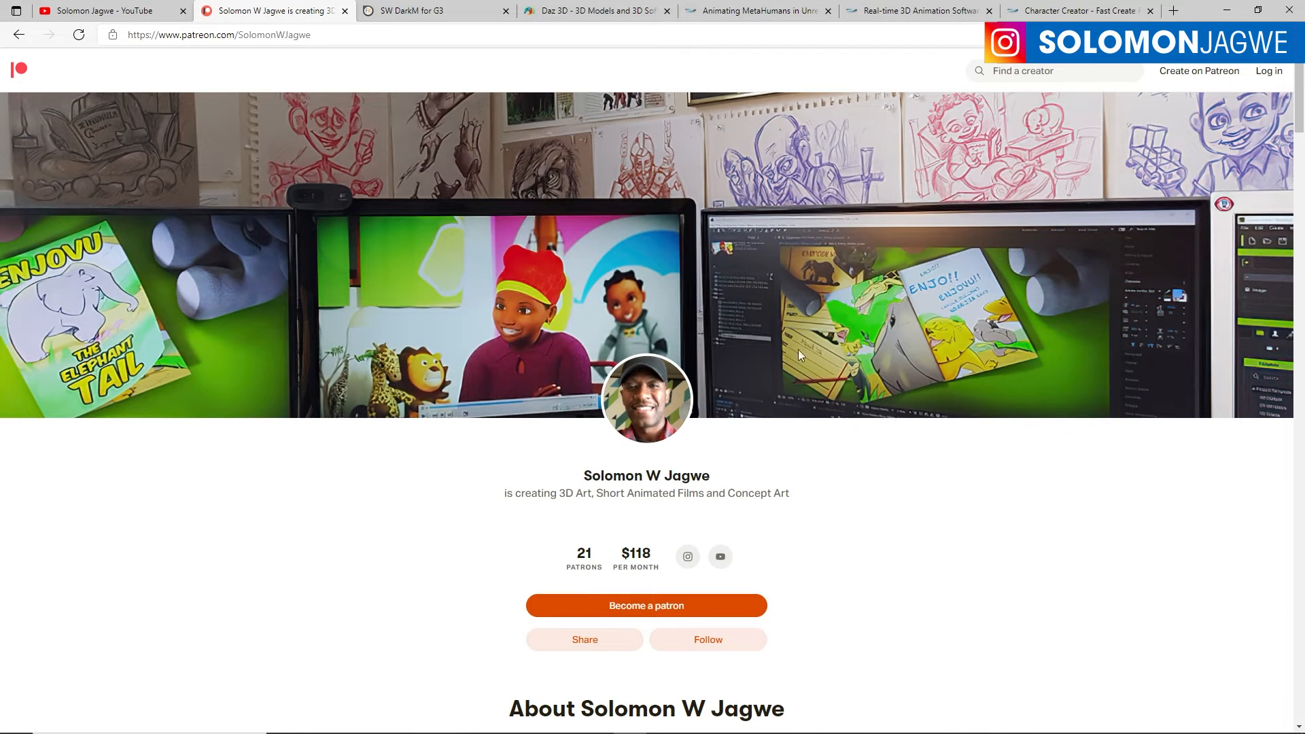
scroll(898, 500, "down", 2)
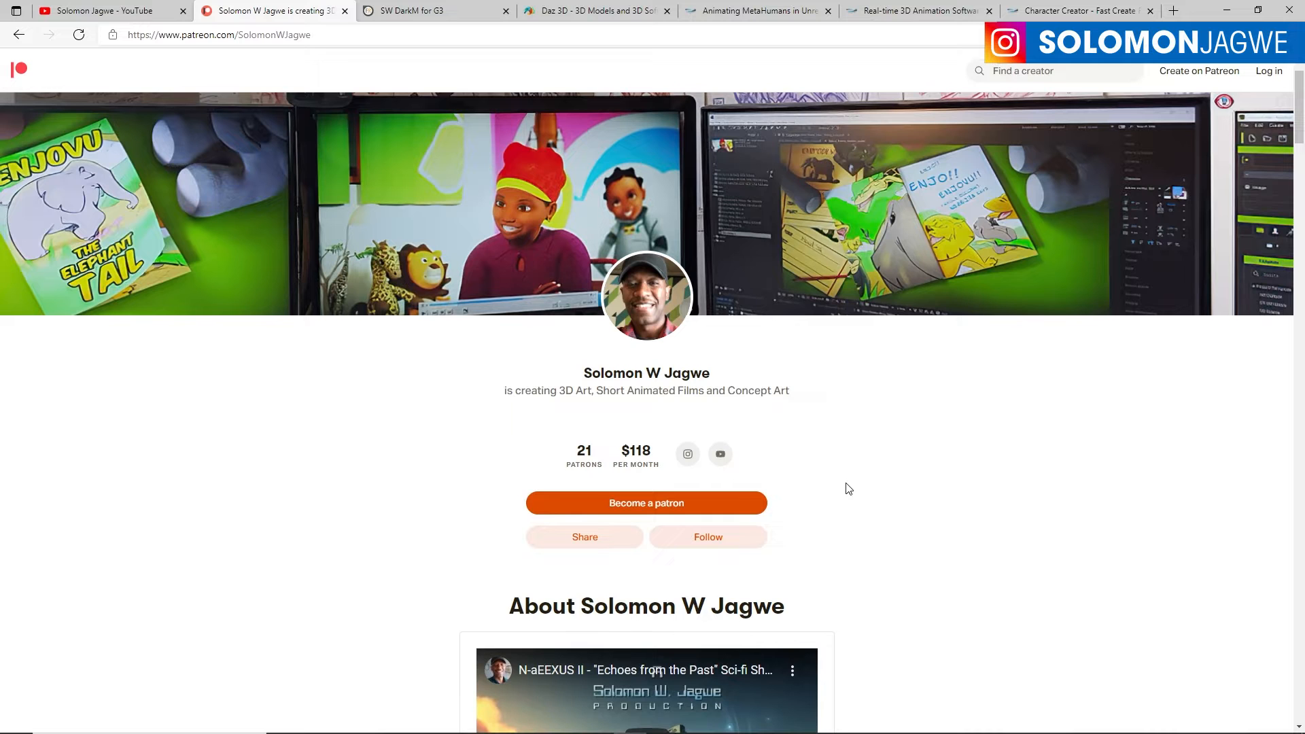
scroll(855, 489, "up", 2)
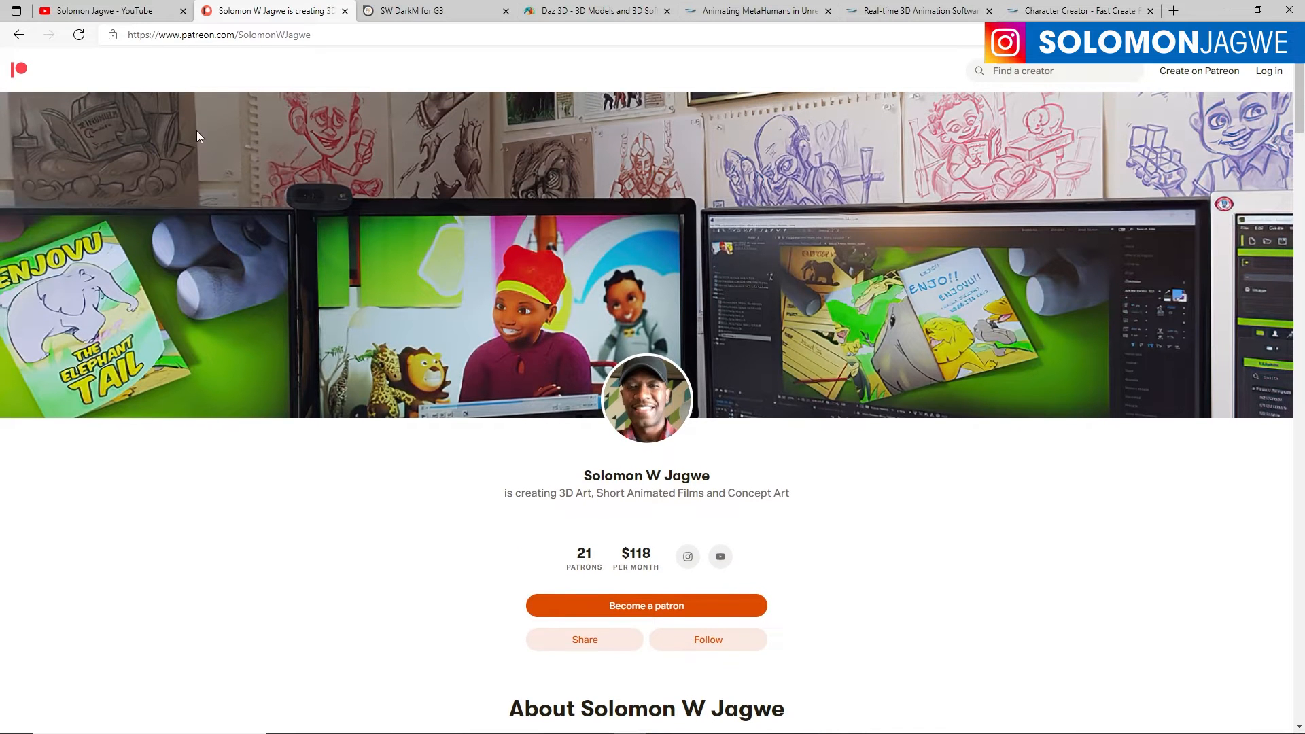
Step: Return to the YouTube channel home page and look over the recent and popular uploads
left_click(134, 14)
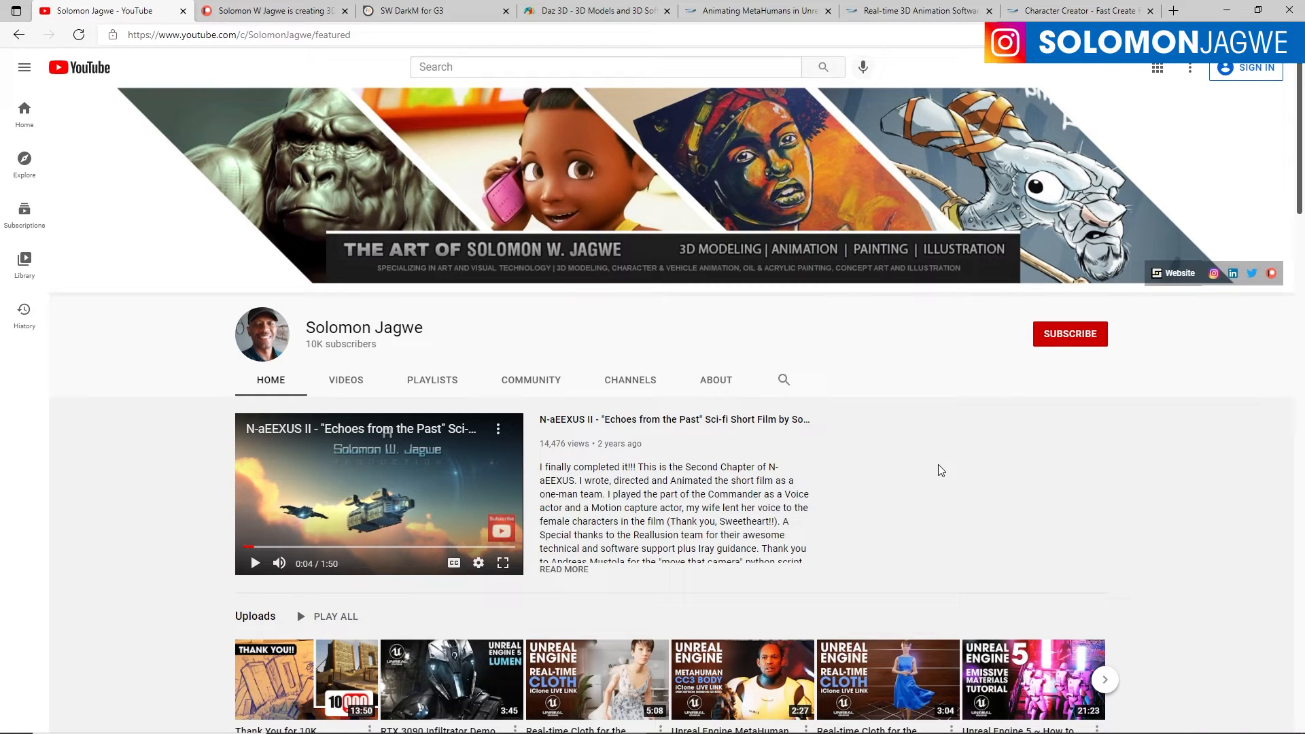
scroll(967, 462, "down", 3)
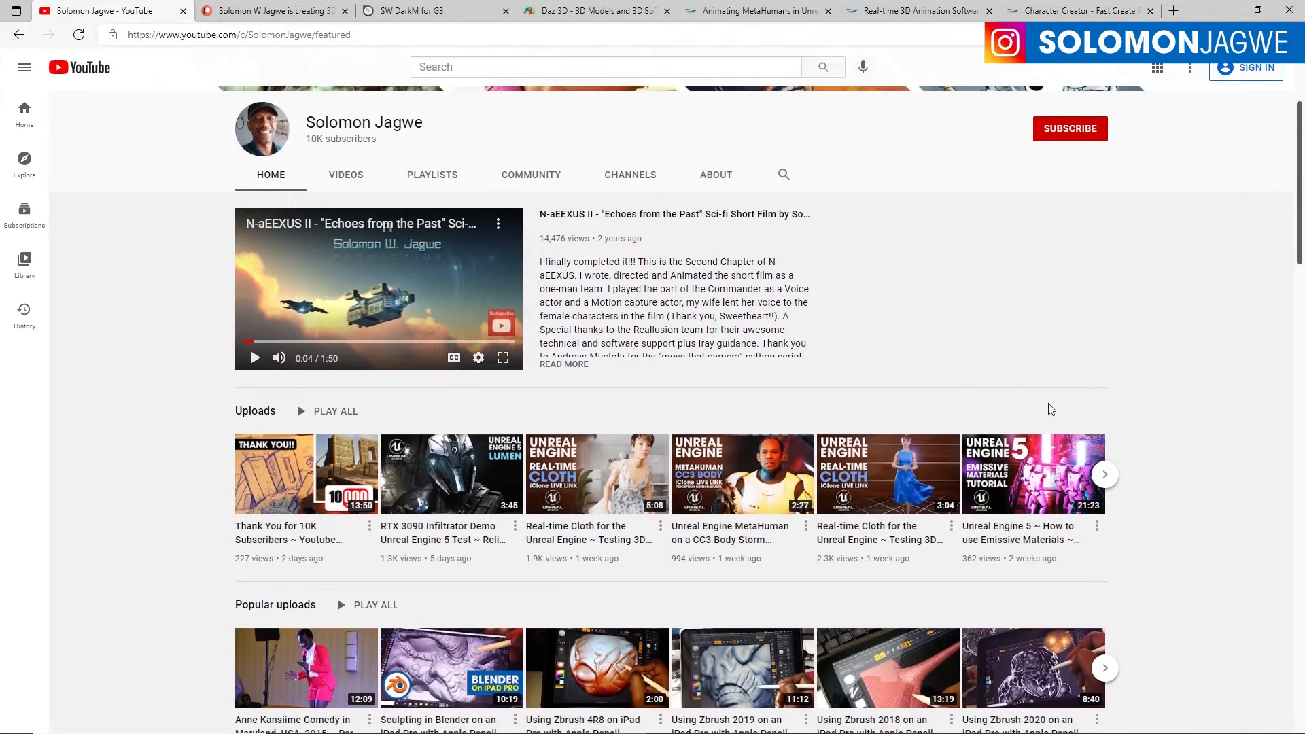
scroll(1124, 401, "up", 3)
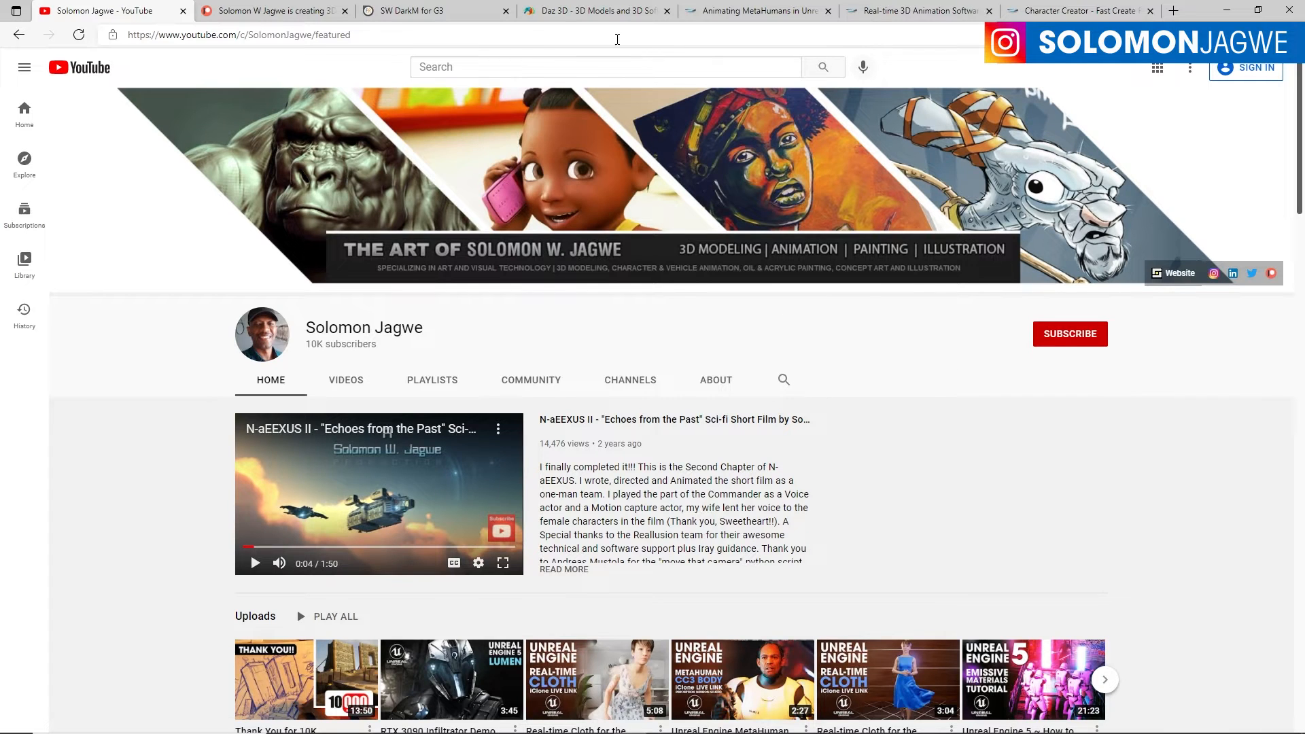
Step: Look through the web pages for the SW DarkM for G3 product, Daz 3D and iClone Live Link for MetaHuman
left_click(435, 13)
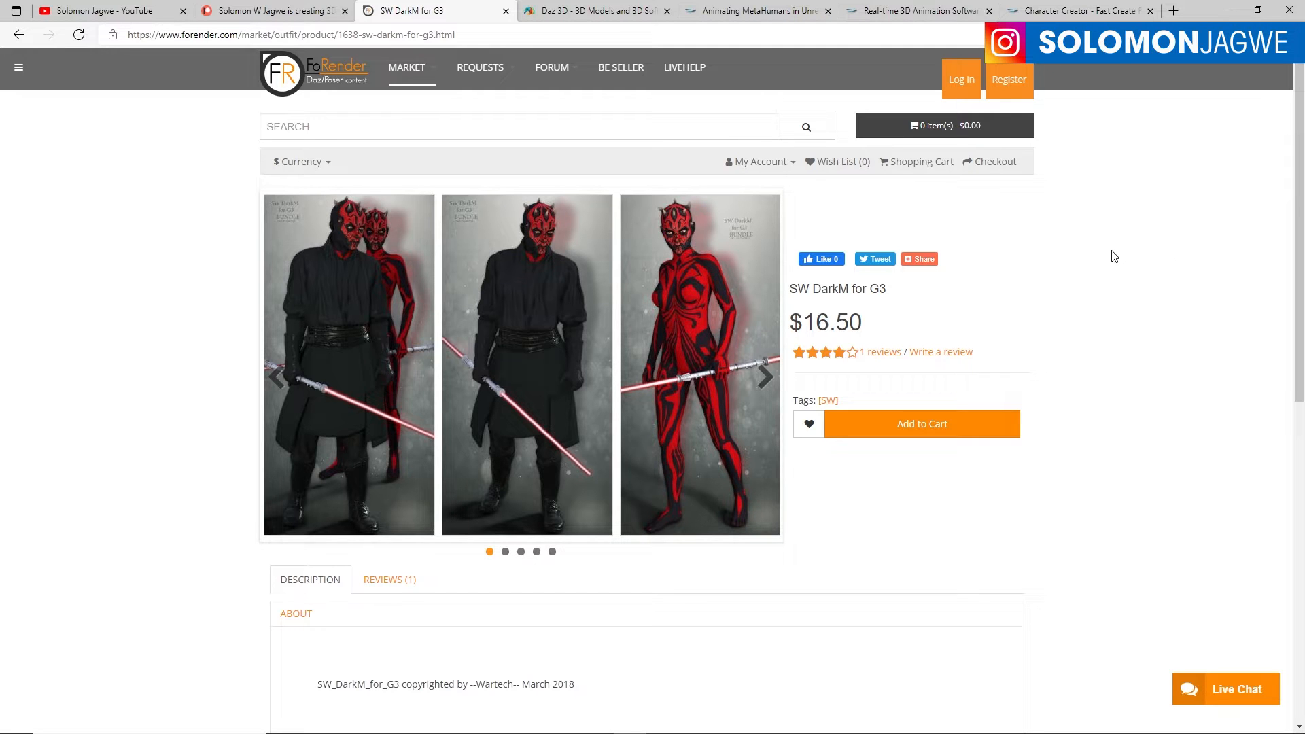
left_click(611, 11)
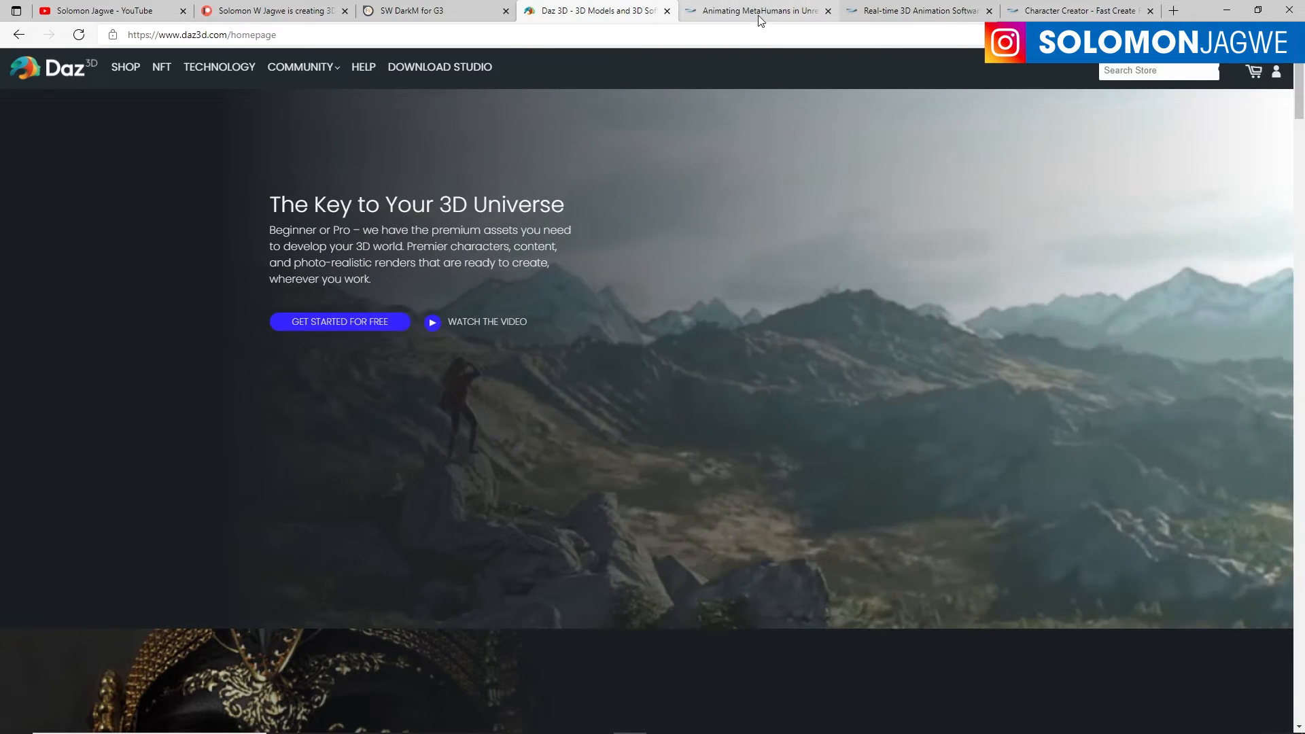
left_click(758, 15)
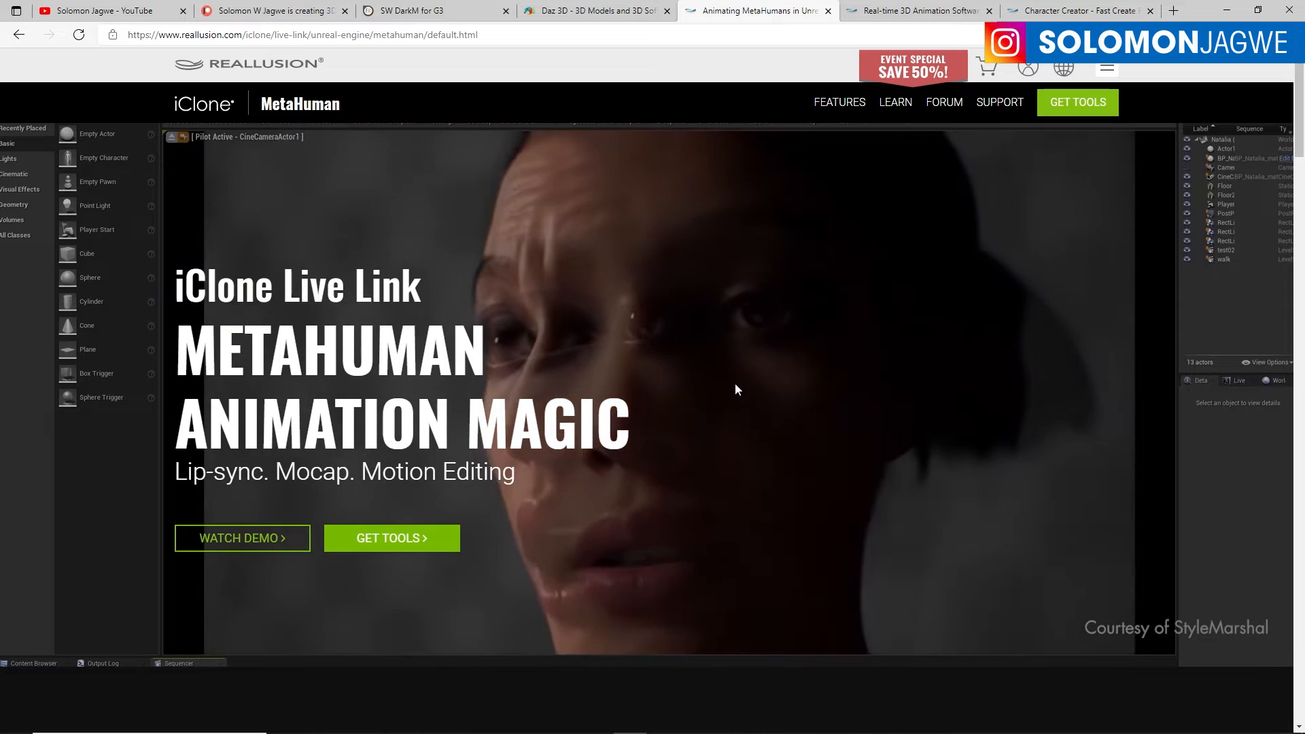
left_click(1075, 10)
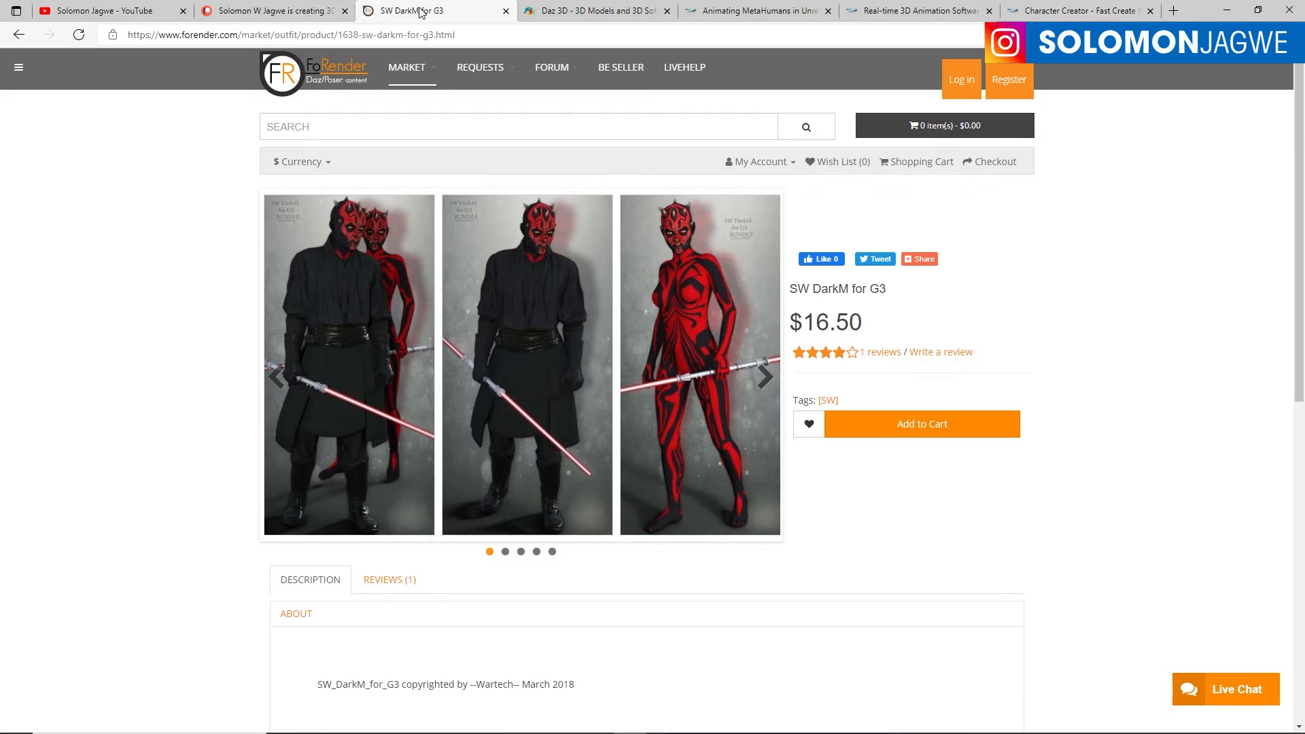
Step: Examine the Character Creator 3 product page and its feature overview, rechecking the SW DarkM for G3 page
left_click(1081, 10)
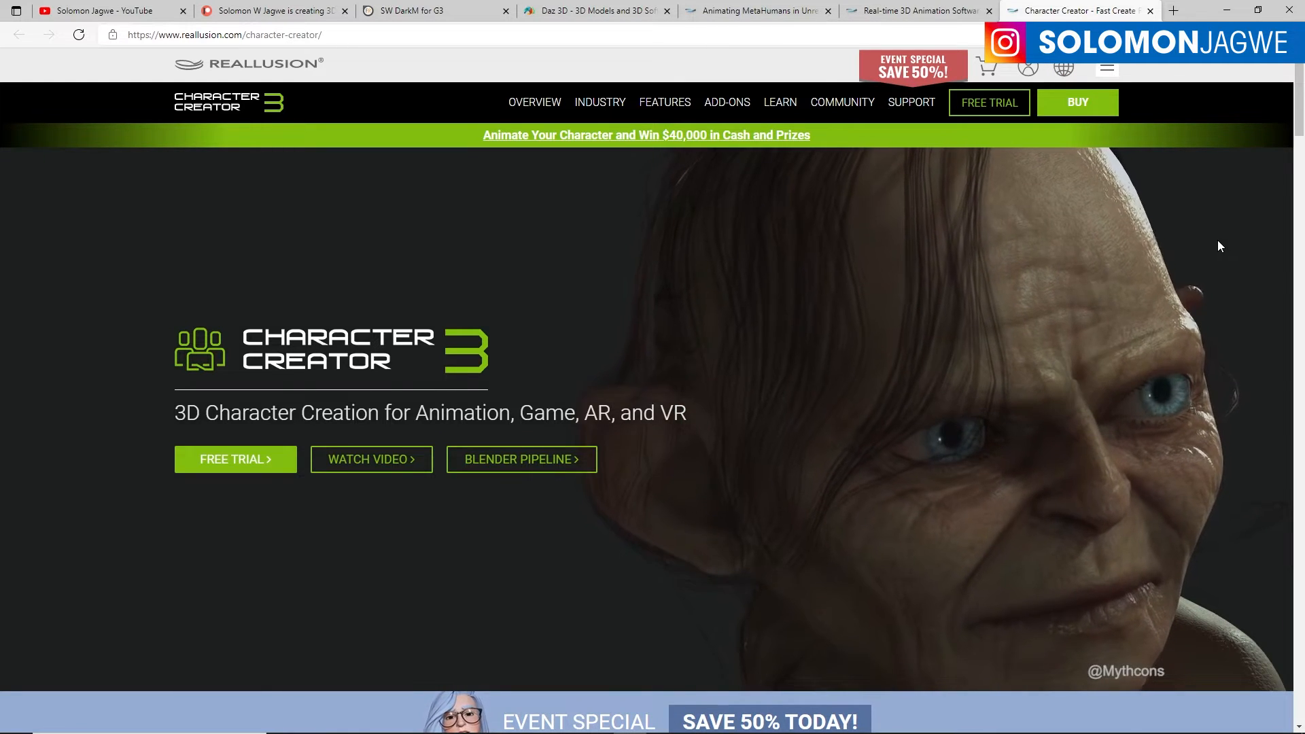
scroll(1100, 244, "down", 10)
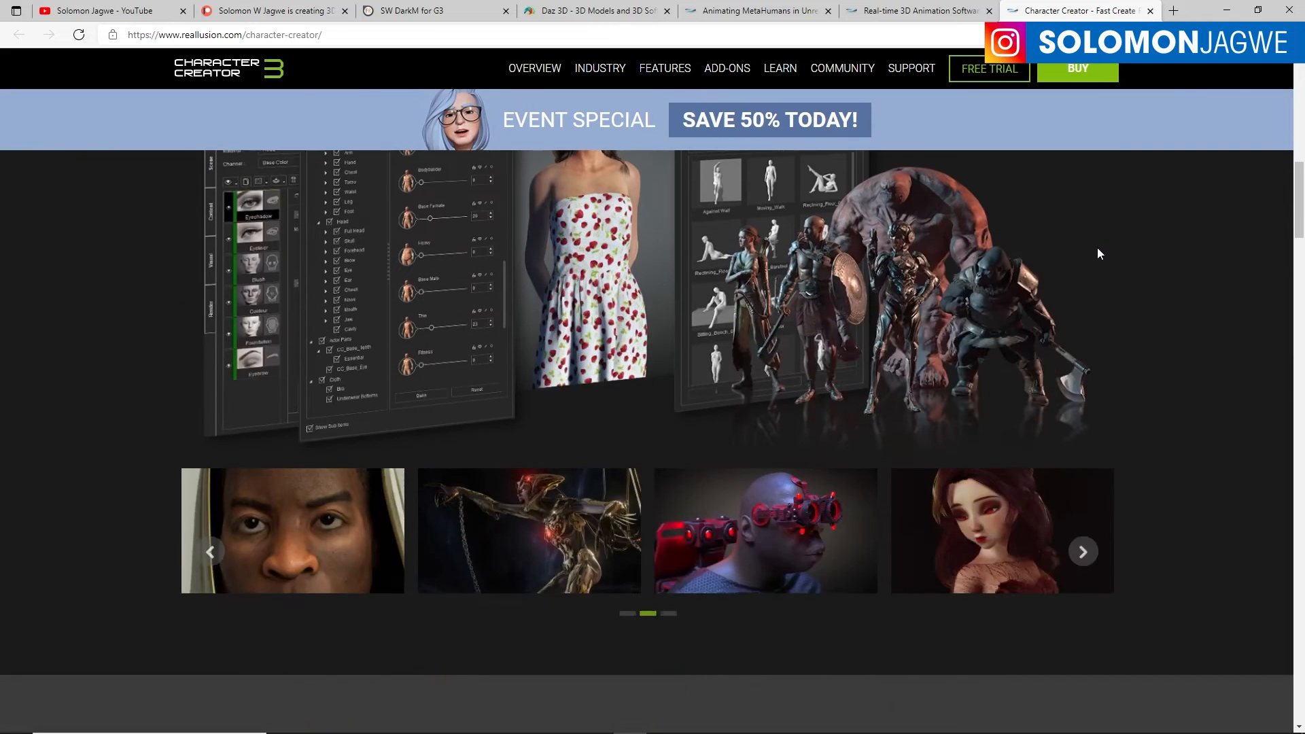
scroll(1095, 262, "up", 3)
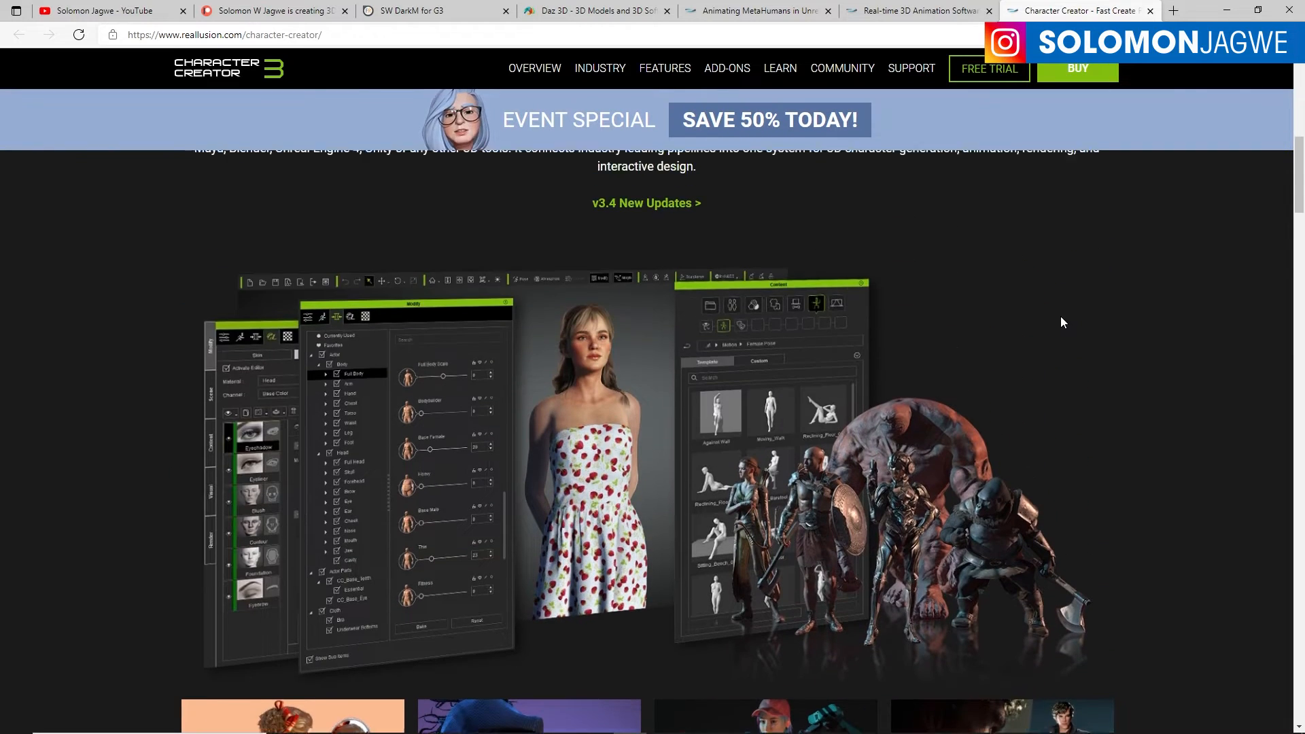
scroll(1062, 317, "up", 3)
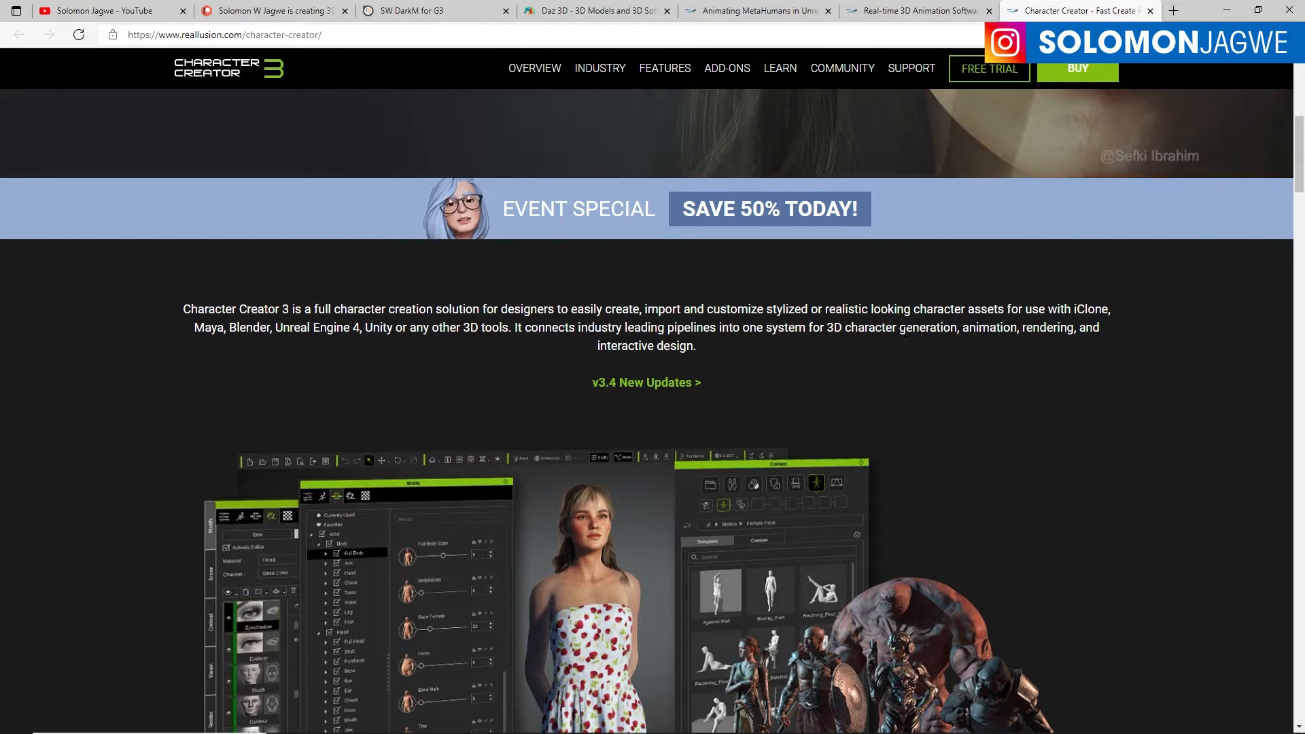
scroll(945, 321, "up", 8)
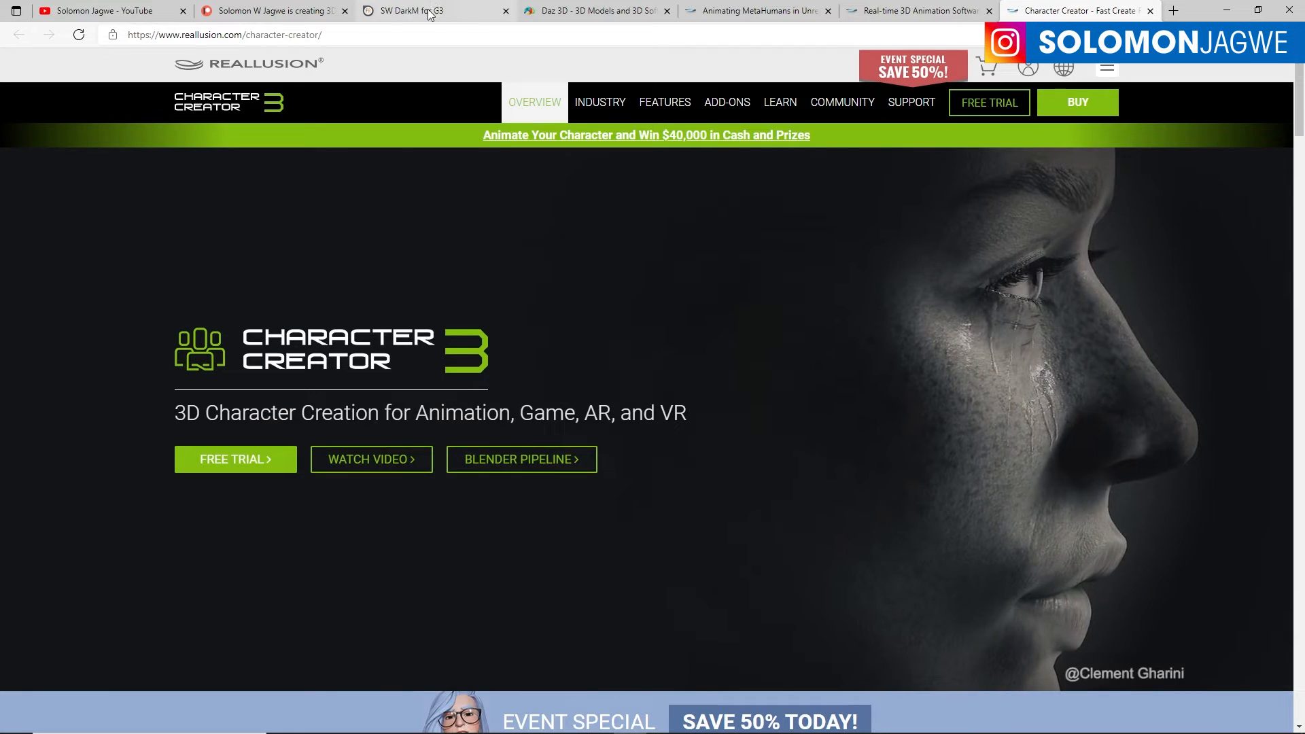
left_click(430, 14)
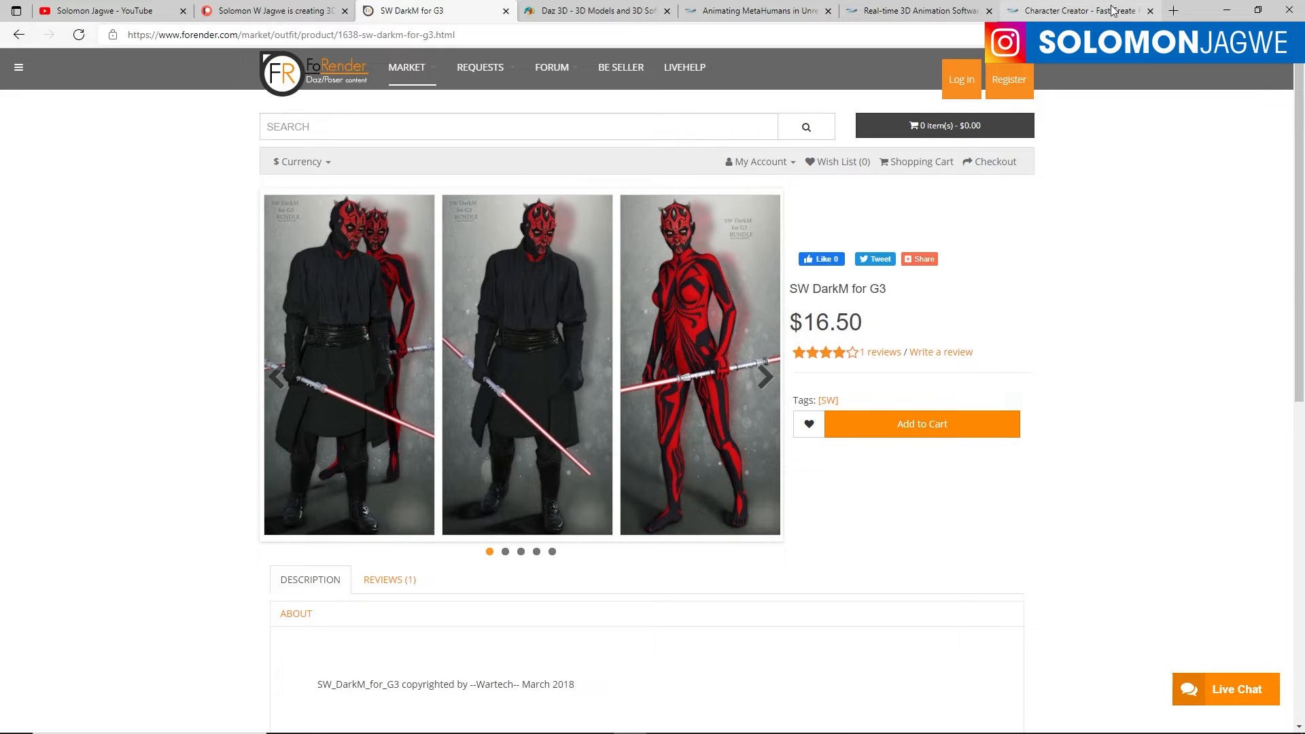
left_click(1113, 10)
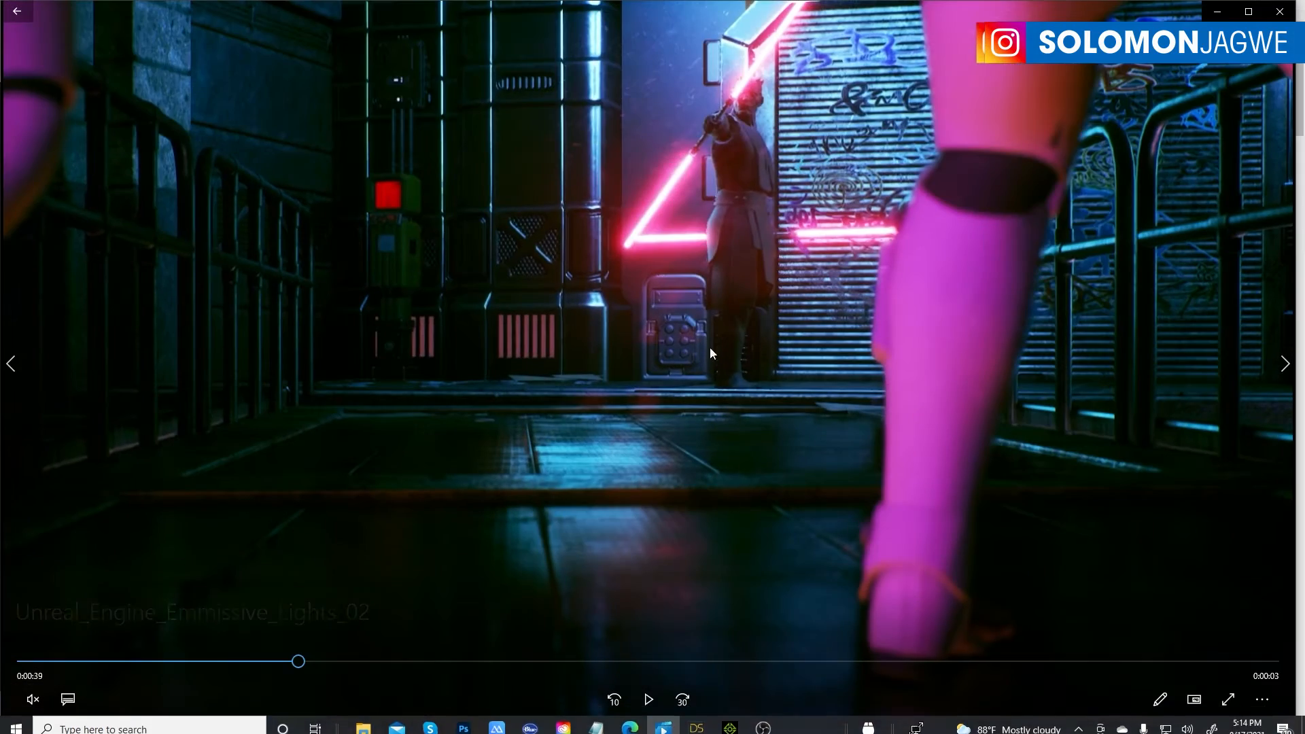
Step: Move the lights video back to the overhead bridge shot, view it in full screen, then exit and minimize the player
mouse_move(166, 662)
left_mouse_down()
mouse_move(97, 659)
mouse_move(185, 659)
left_mouse_up()
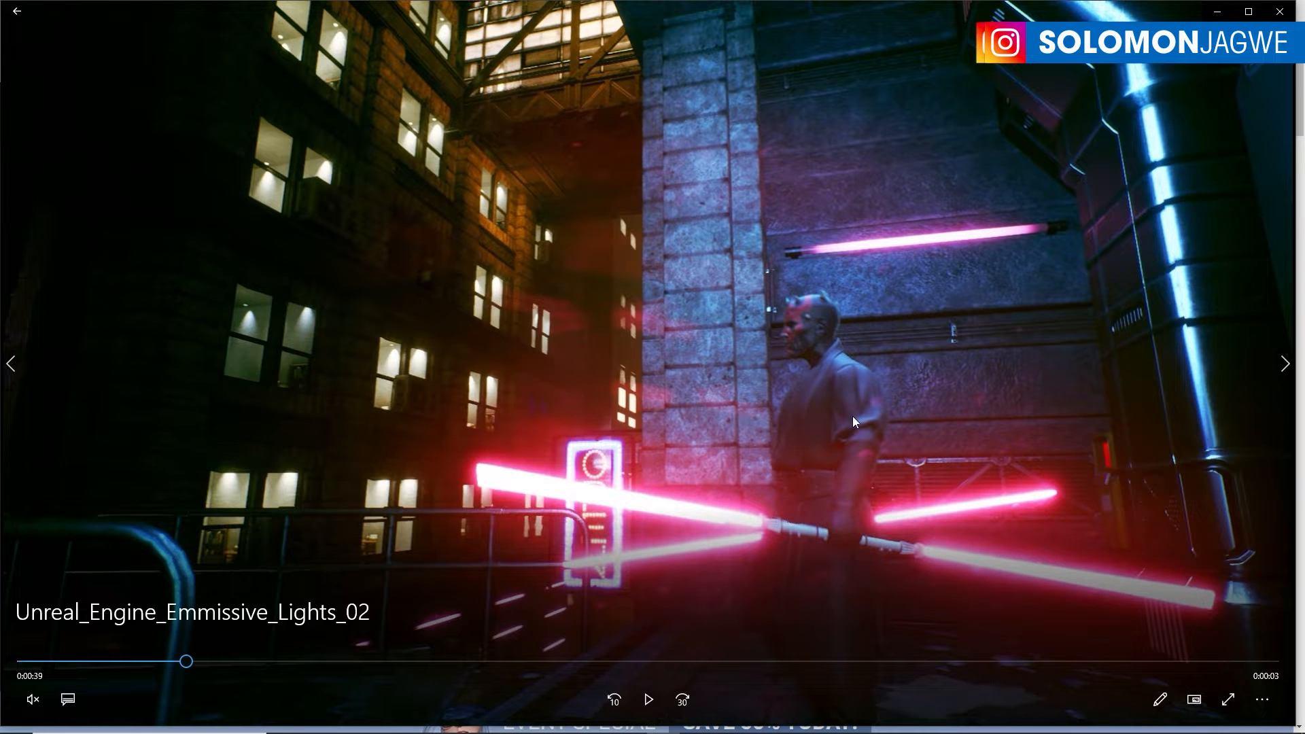
left_click_drag(180, 663, 134, 659)
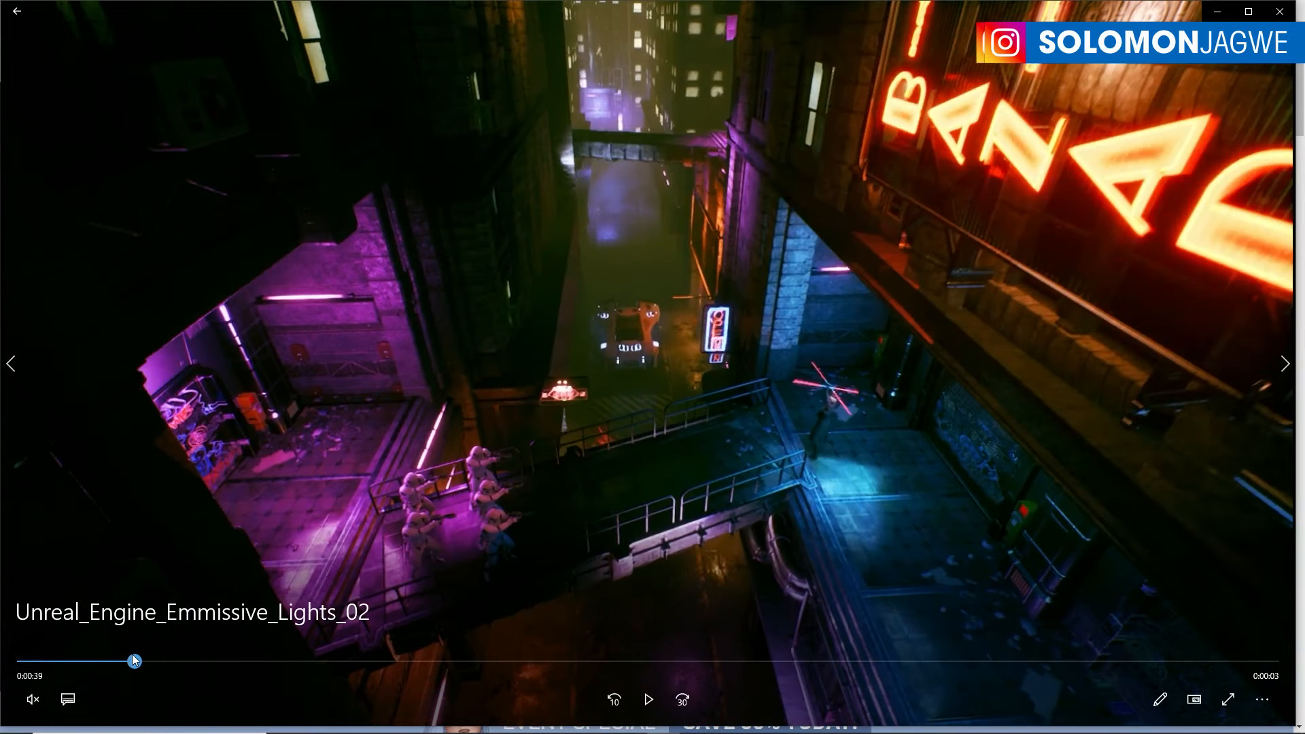
left_click(1236, 695)
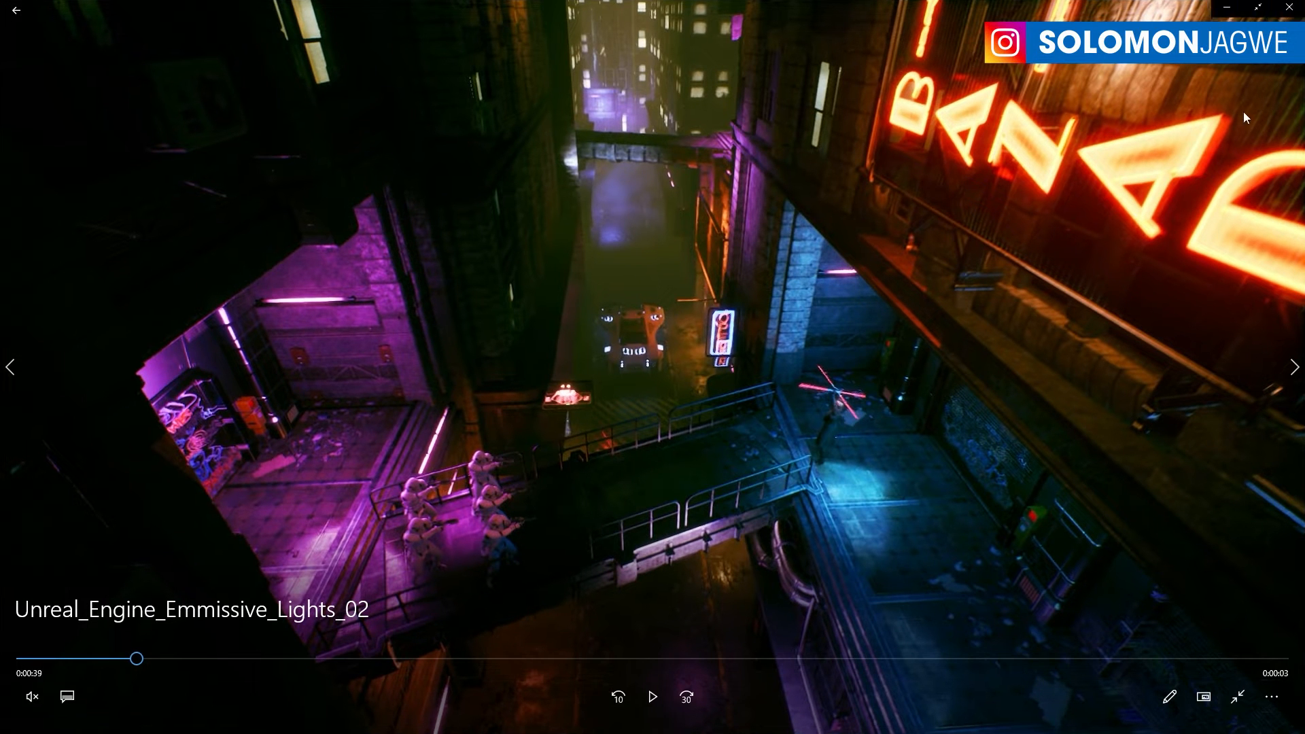
left_click(1236, 697)
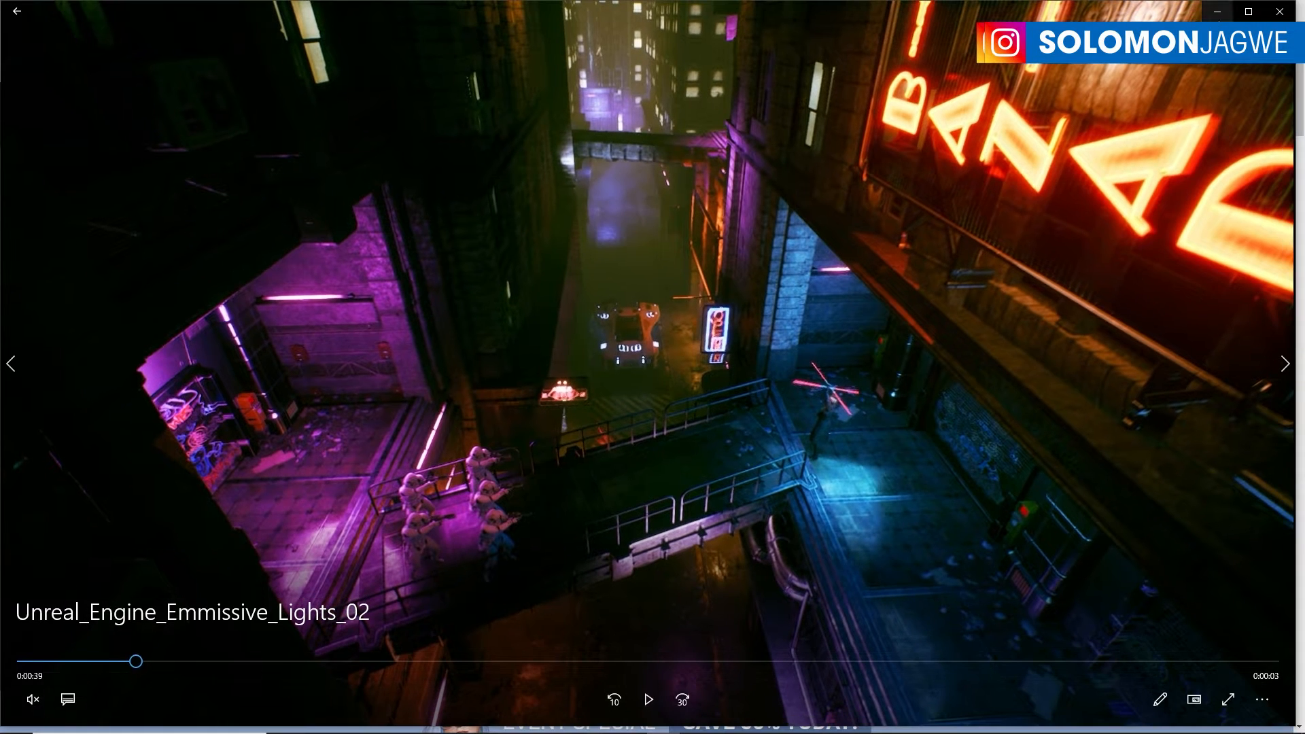
left_click(1218, 11)
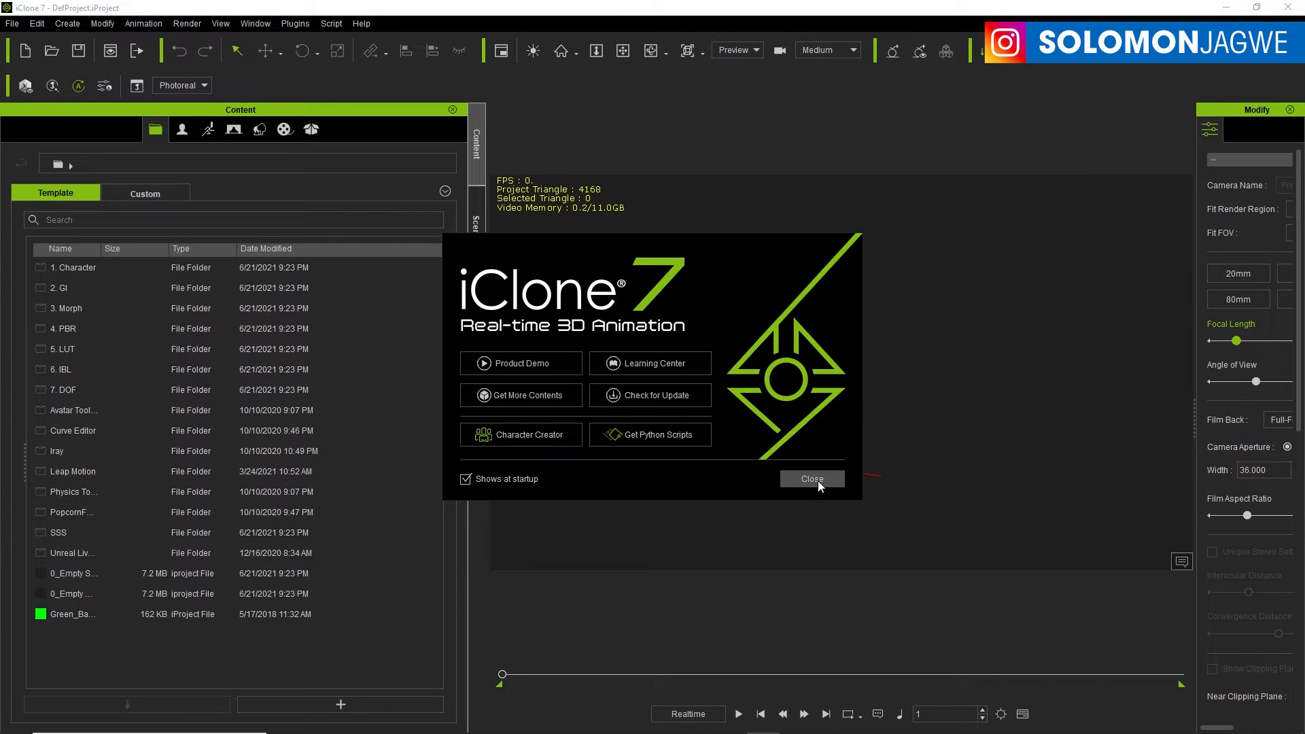
Step: In iClone 7, dismiss the welcome window and narrow the content browser to widen the viewport
left_click(818, 481)
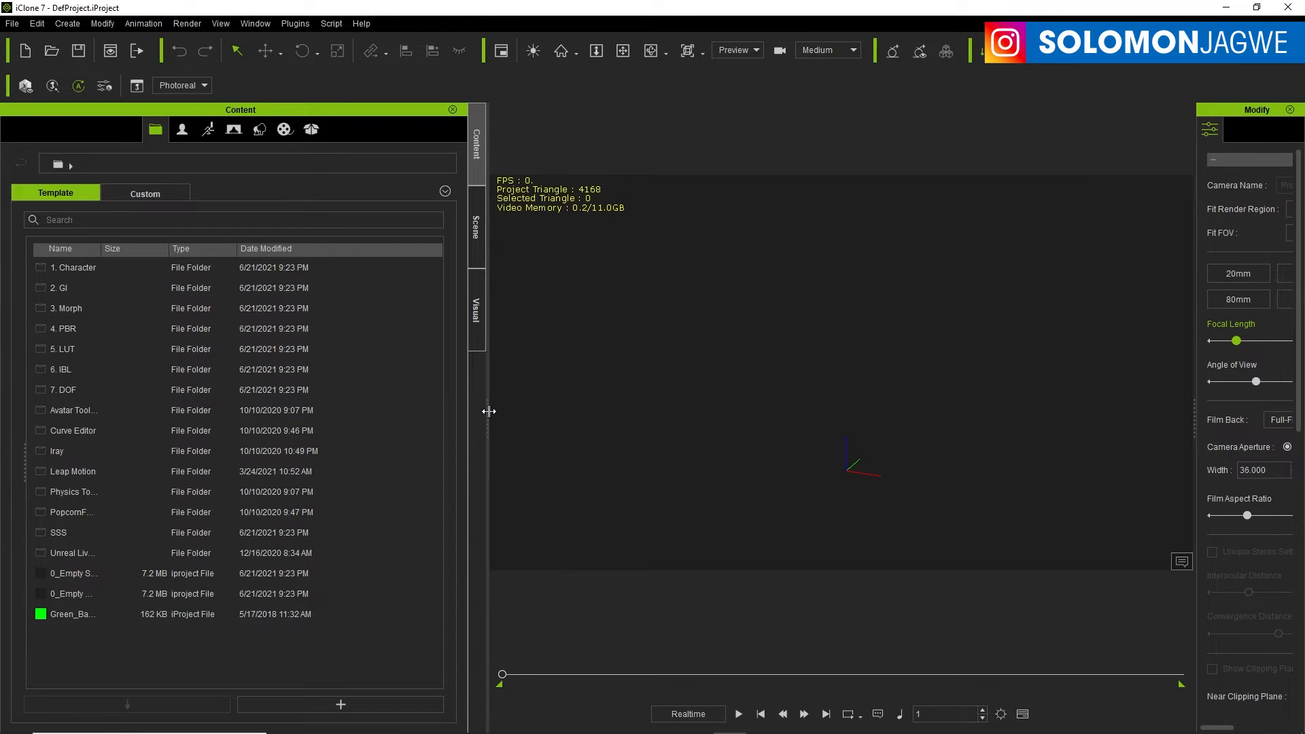
left_click_drag(488, 409, 251, 409)
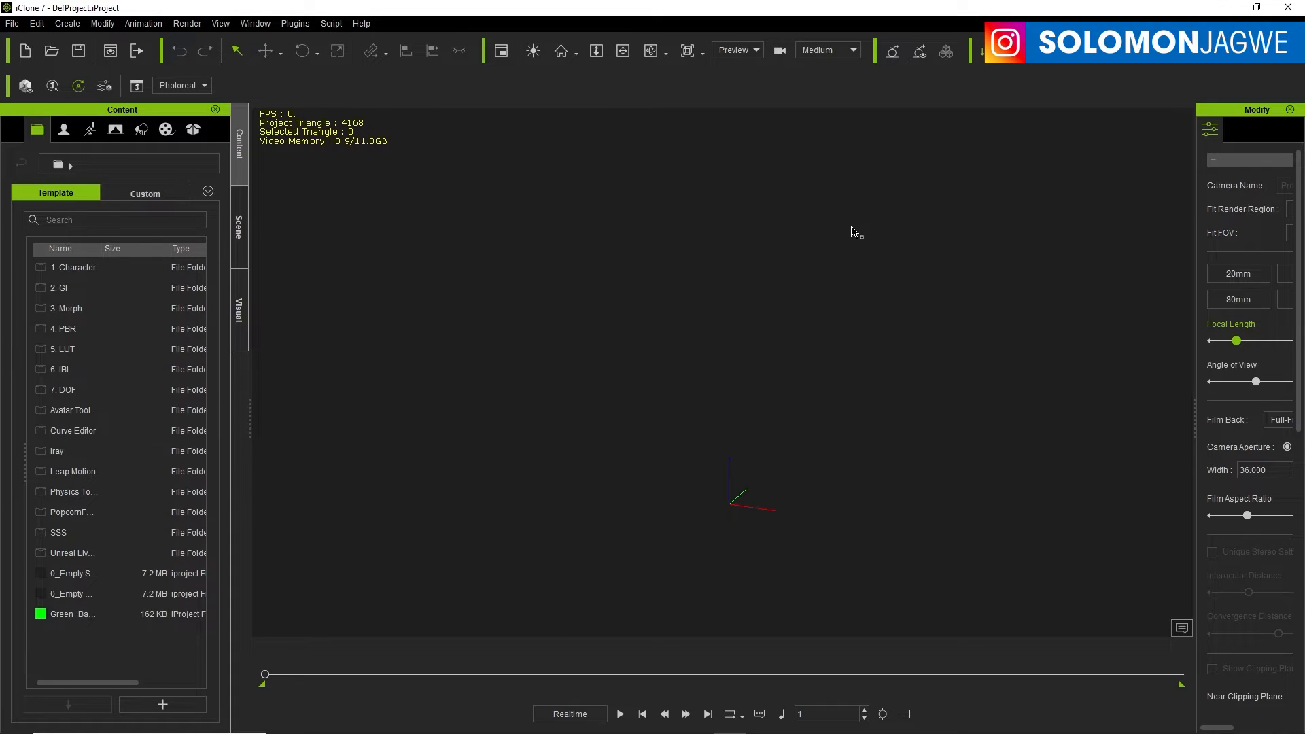
Step: Switch to DAZ Studio and look through the installable products in the People and Figures categories
mouse_move(985, 733)
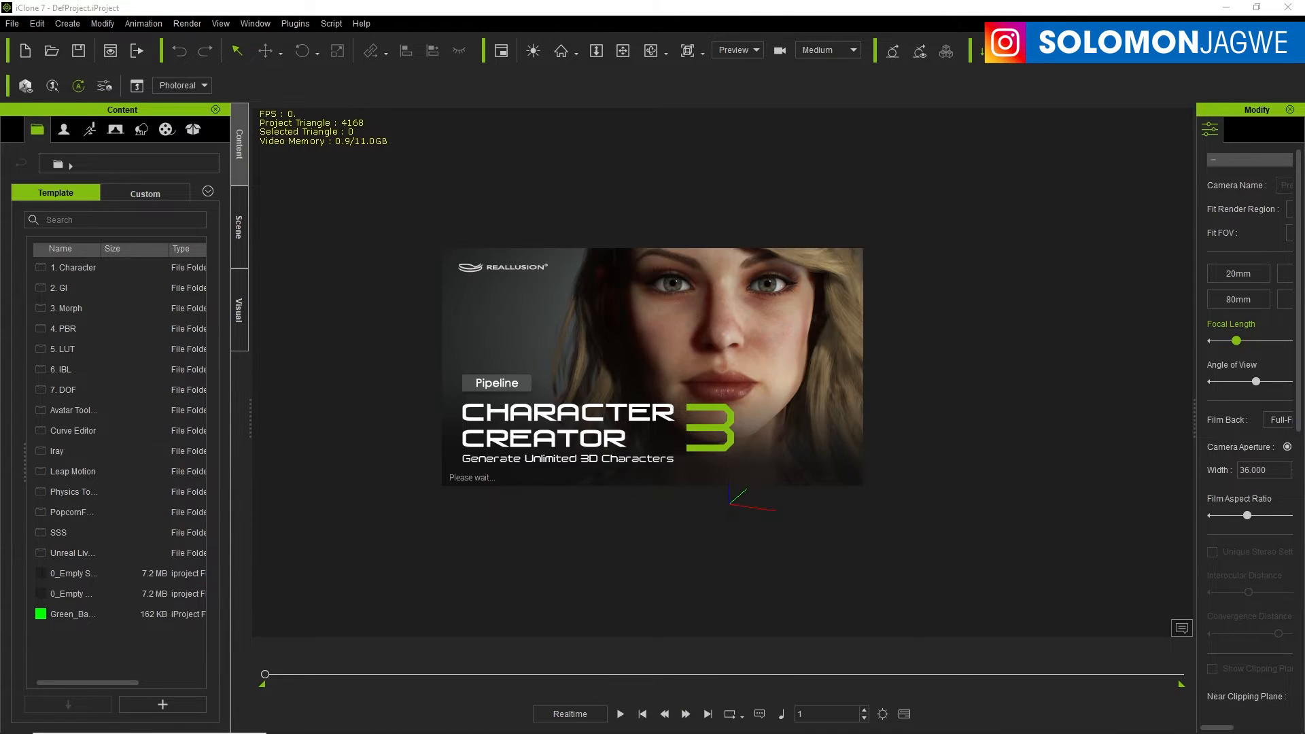
left_click(699, 725)
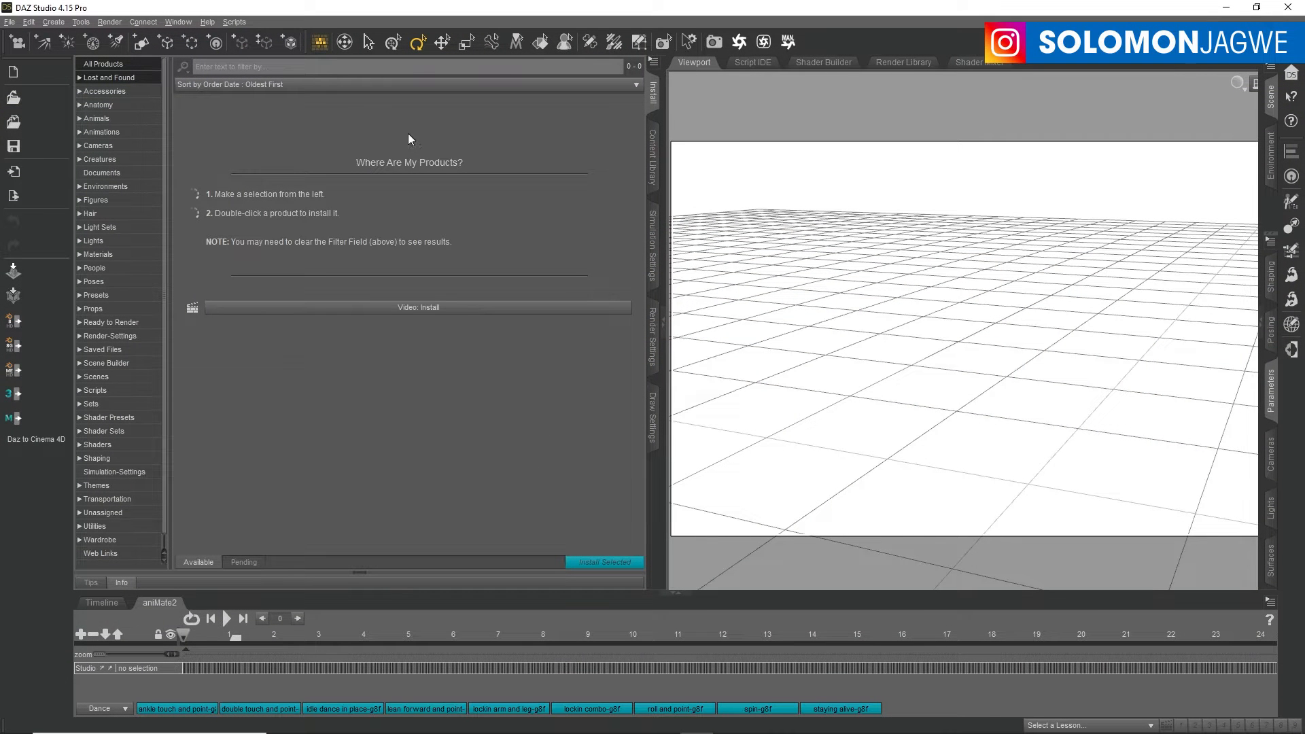
left_click(238, 66)
left_click(94, 268)
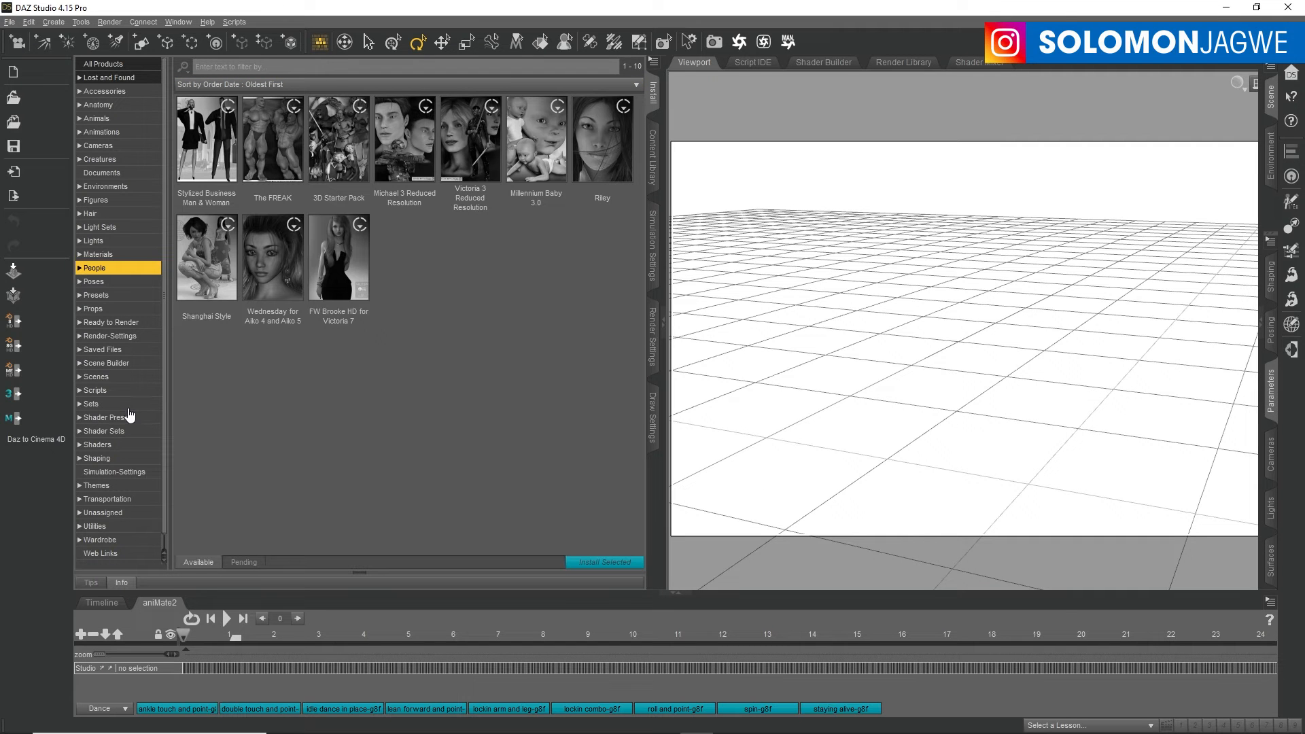
left_click(90, 201)
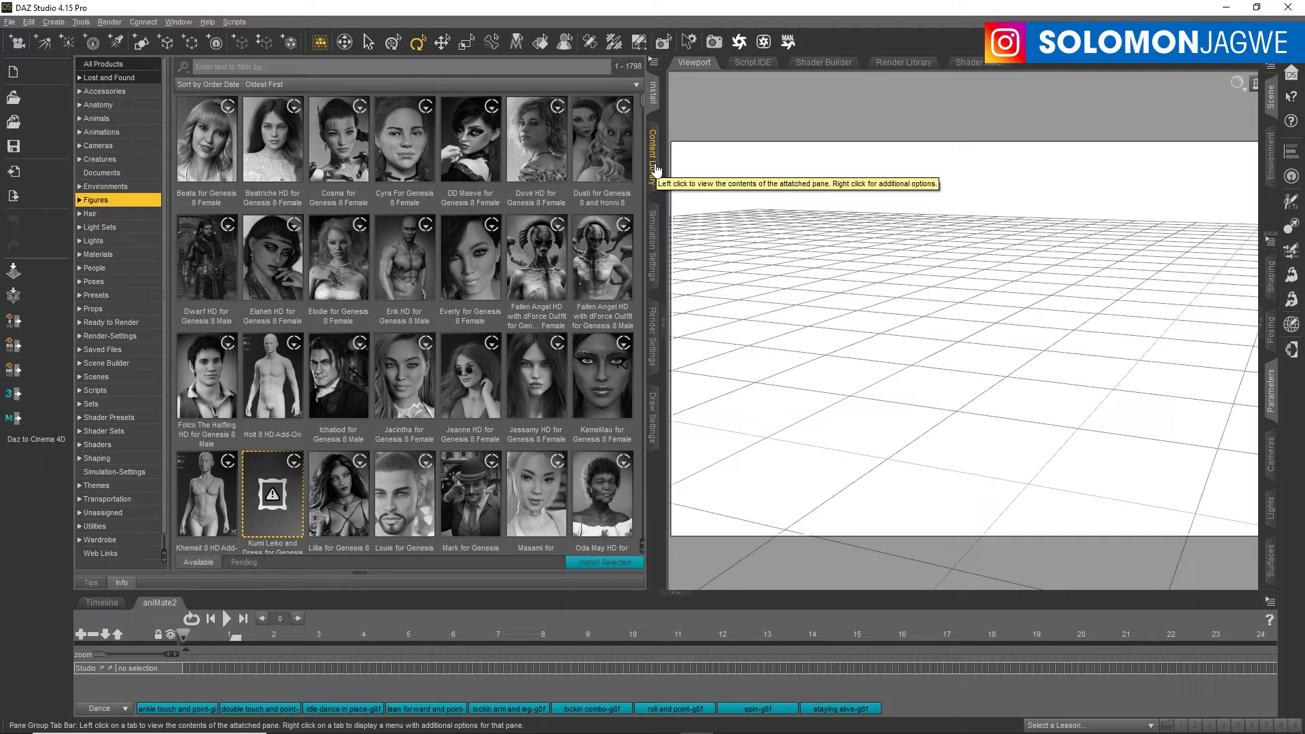
Step: Open the Content Library and expand the People folder of the second My DAZ 3D Library, collapsing the first one
left_click(656, 174)
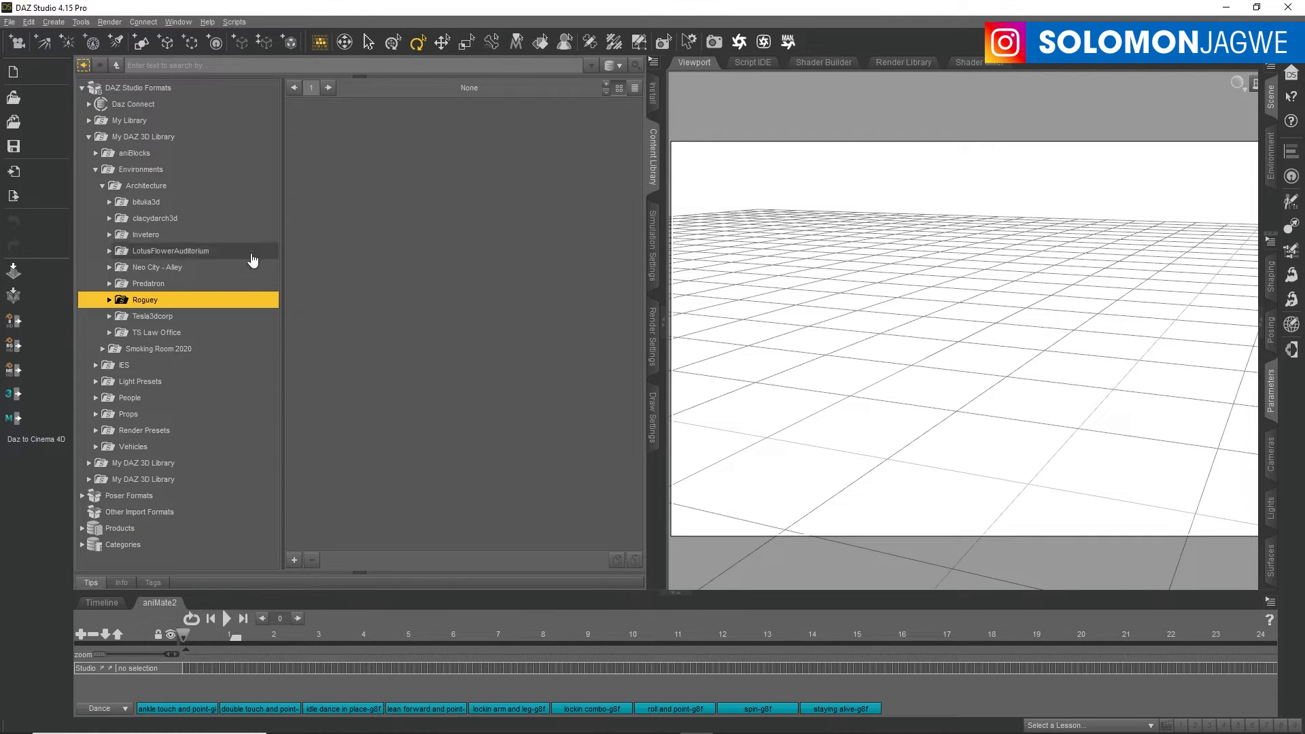
left_click(129, 399)
left_click(95, 398)
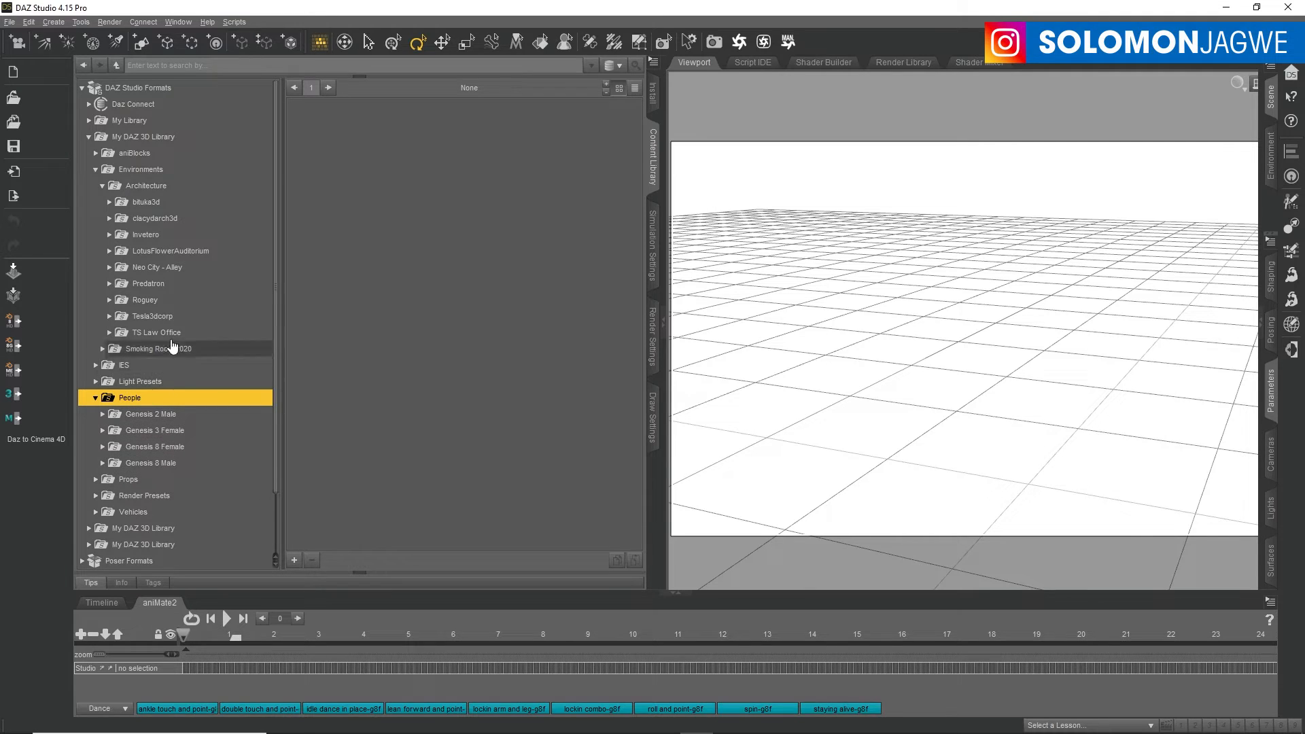
left_click(90, 138)
left_click(89, 154)
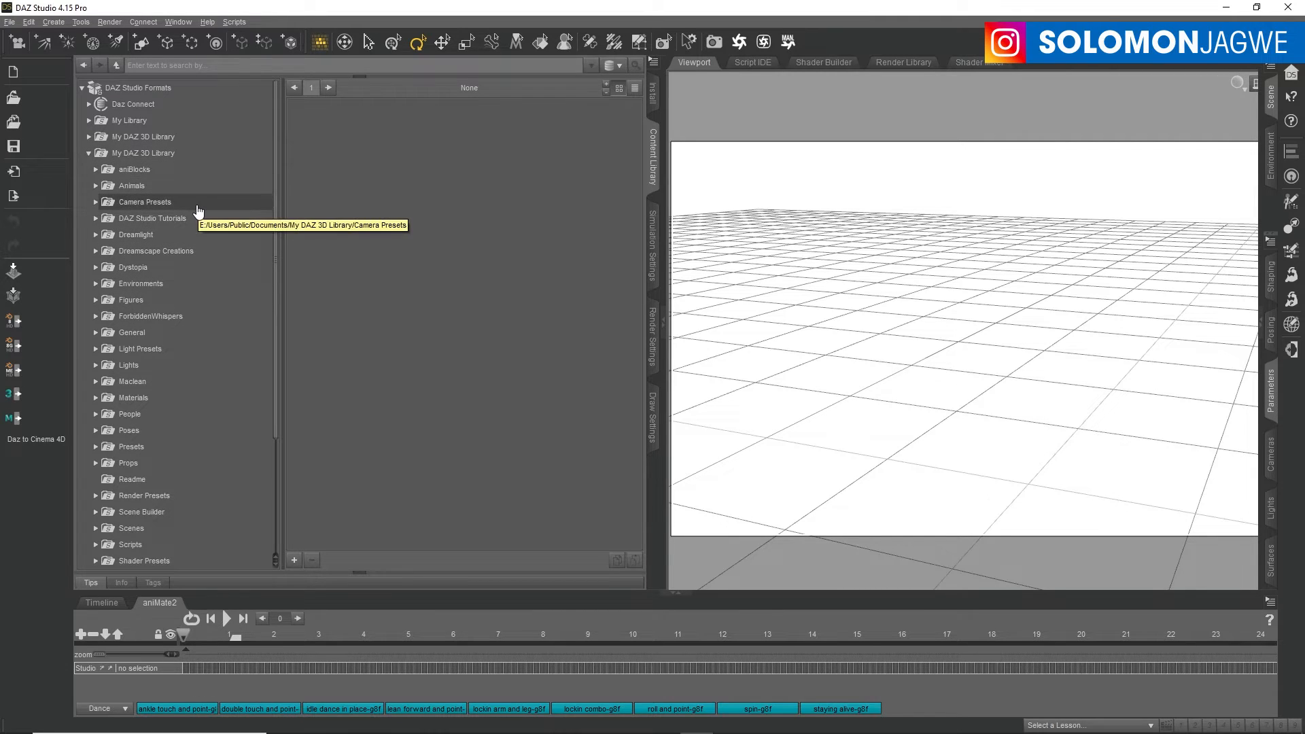
left_click(96, 299)
left_click(96, 300)
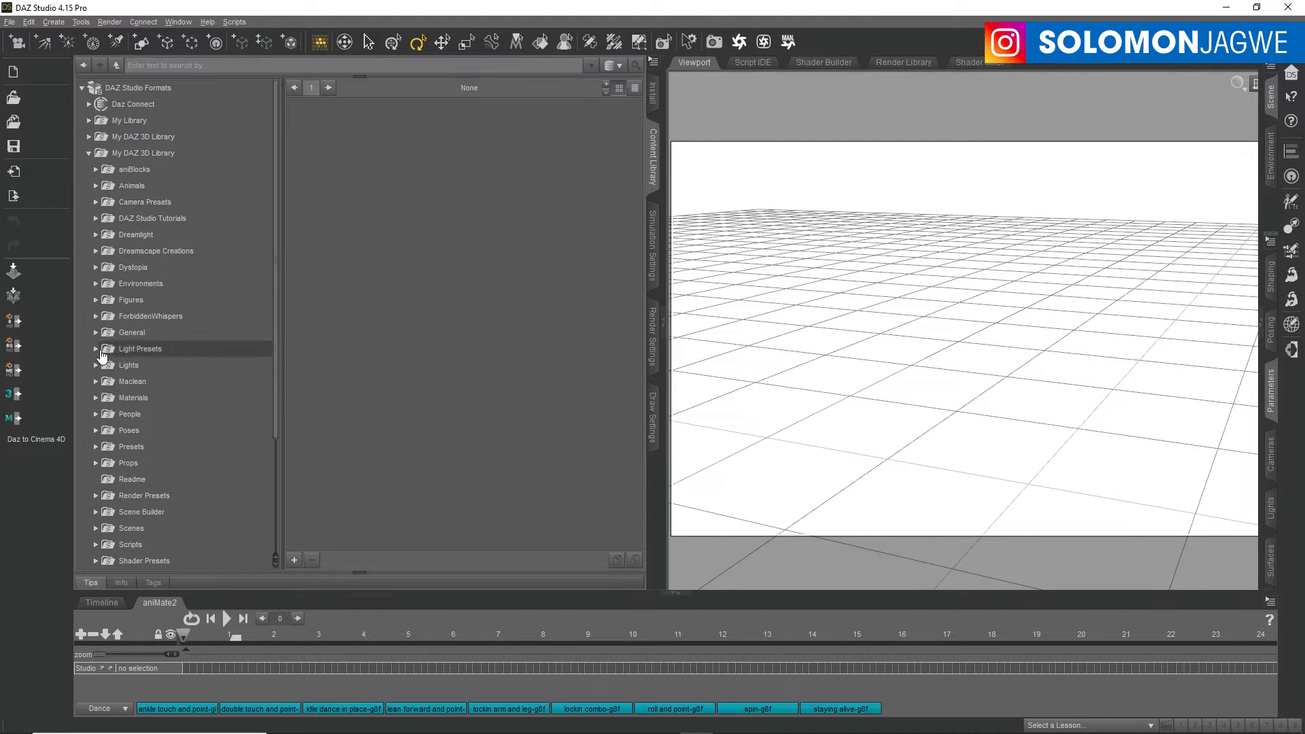
left_click(96, 414)
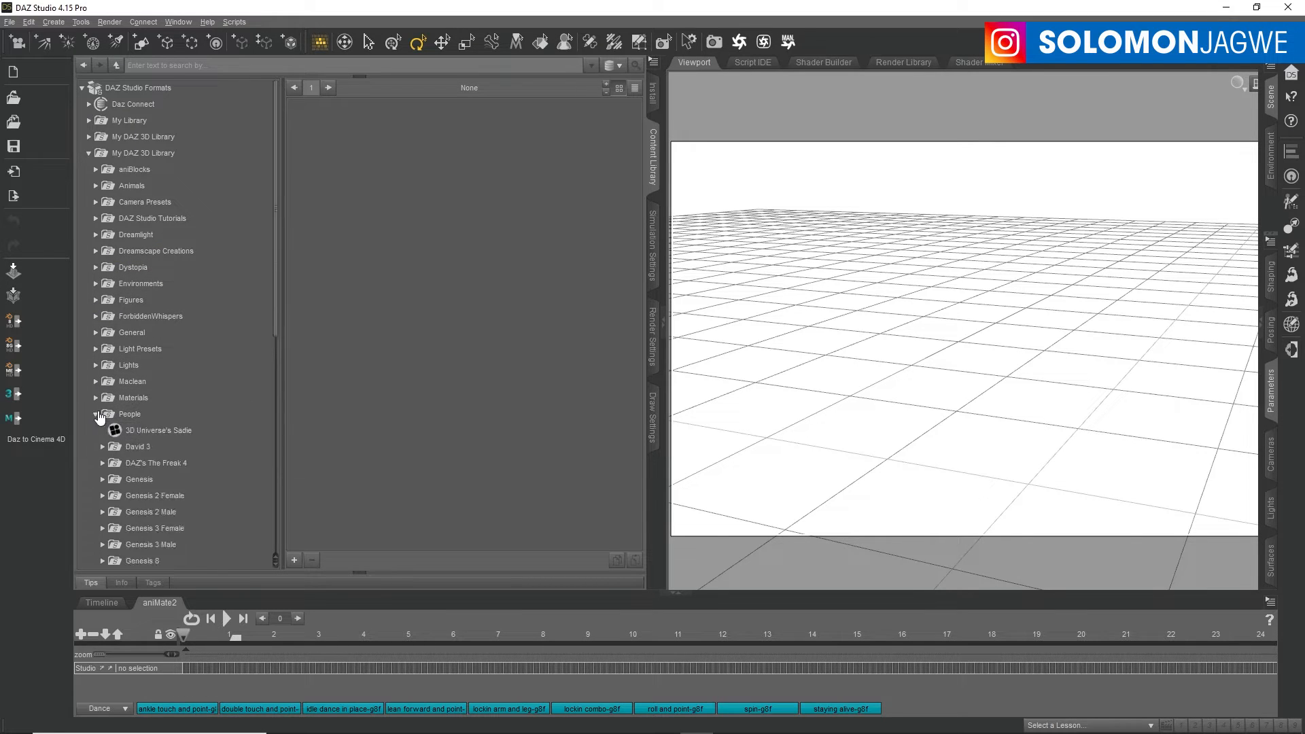
scroll(251, 379, "down", 5)
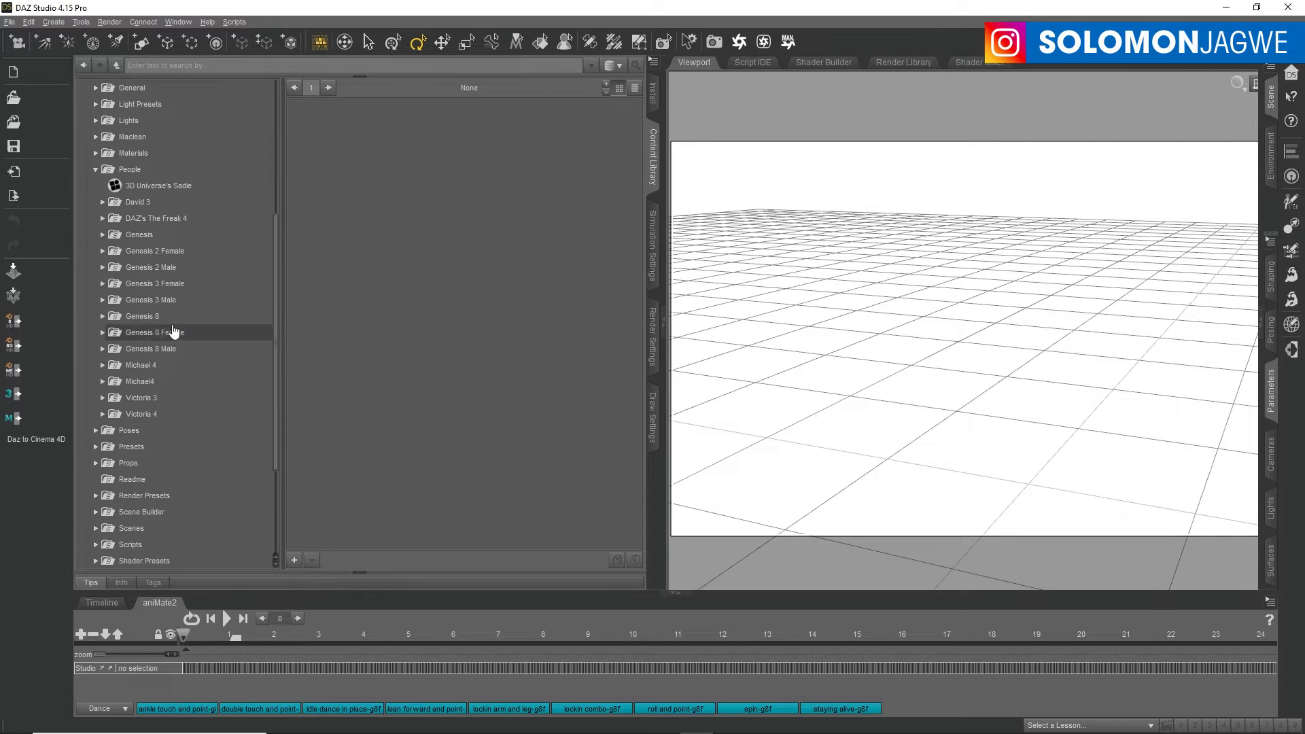
Step: Expand the Genesis 3 Male folder and load the Genesis 3 Male actor into the scene
left_click(145, 303)
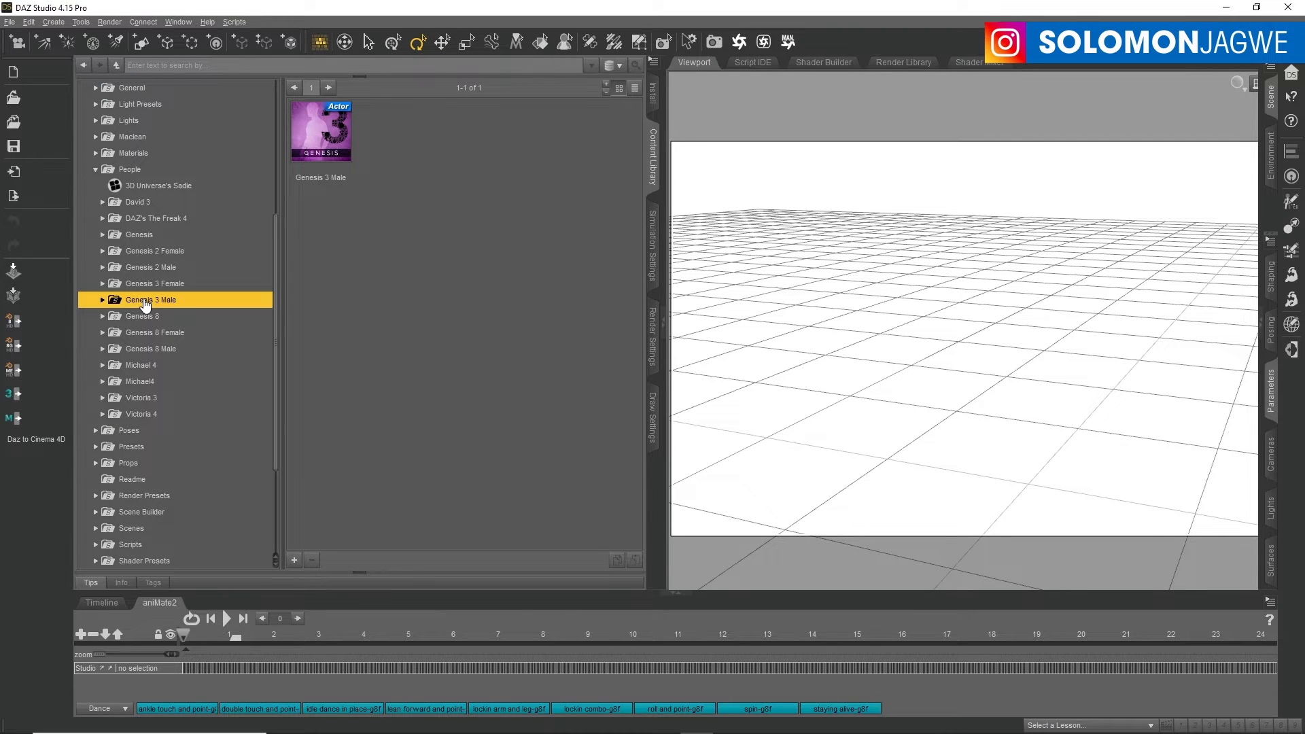
left_click(102, 301)
double_click(322, 150)
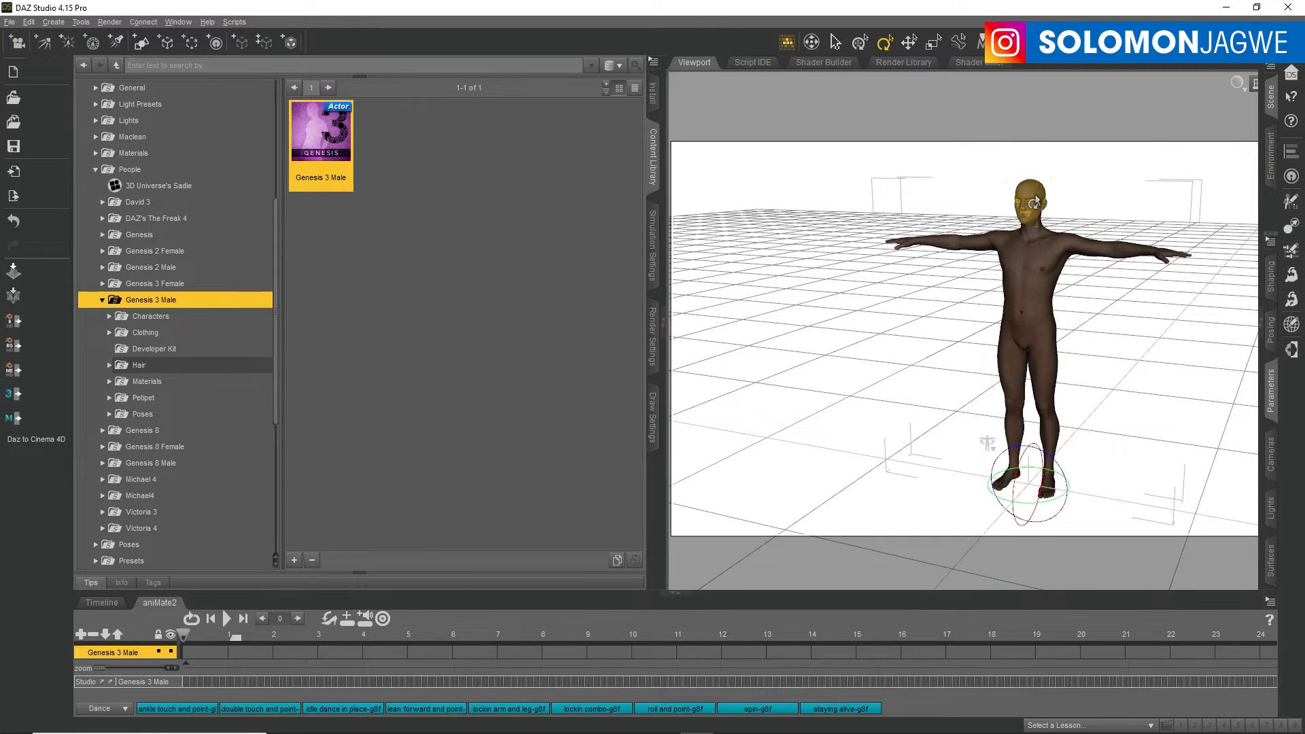
Step: Frame the figure's head in the enlarged viewport and examine the face from the front before restoring the library pane
left_click(1036, 202)
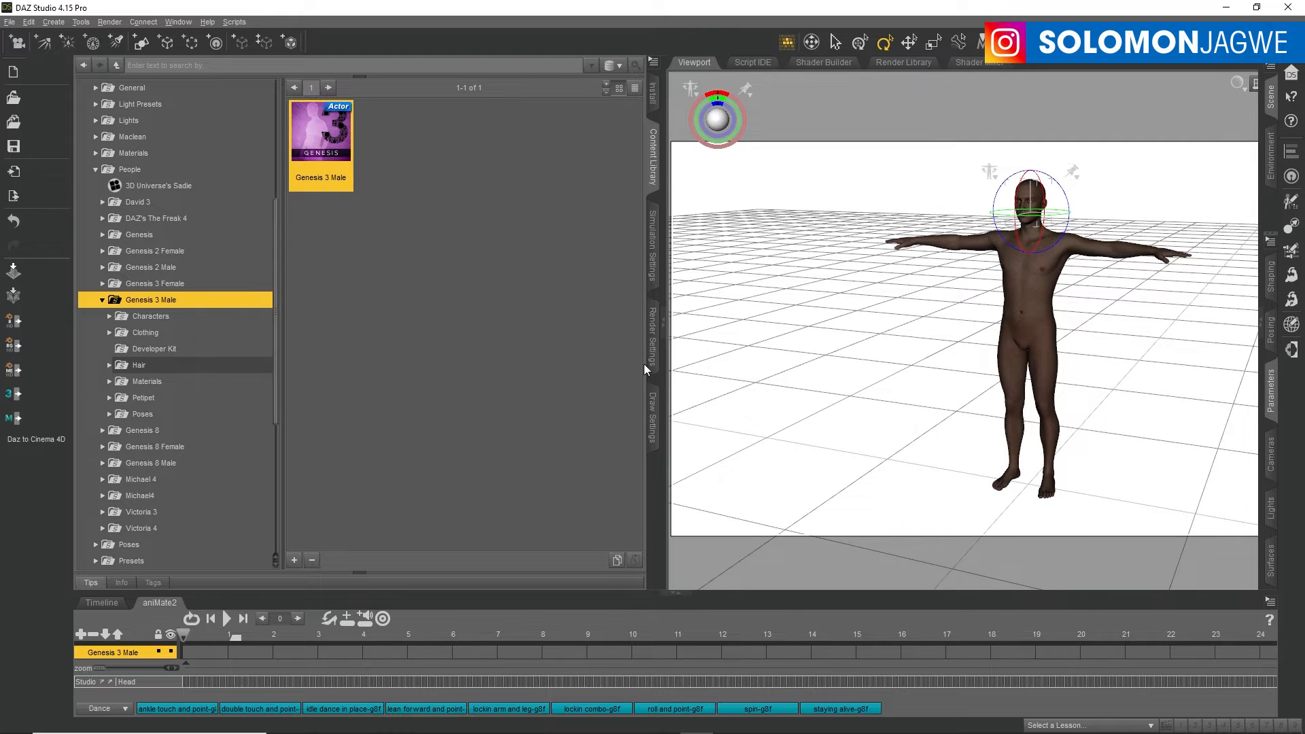
left_click(665, 325)
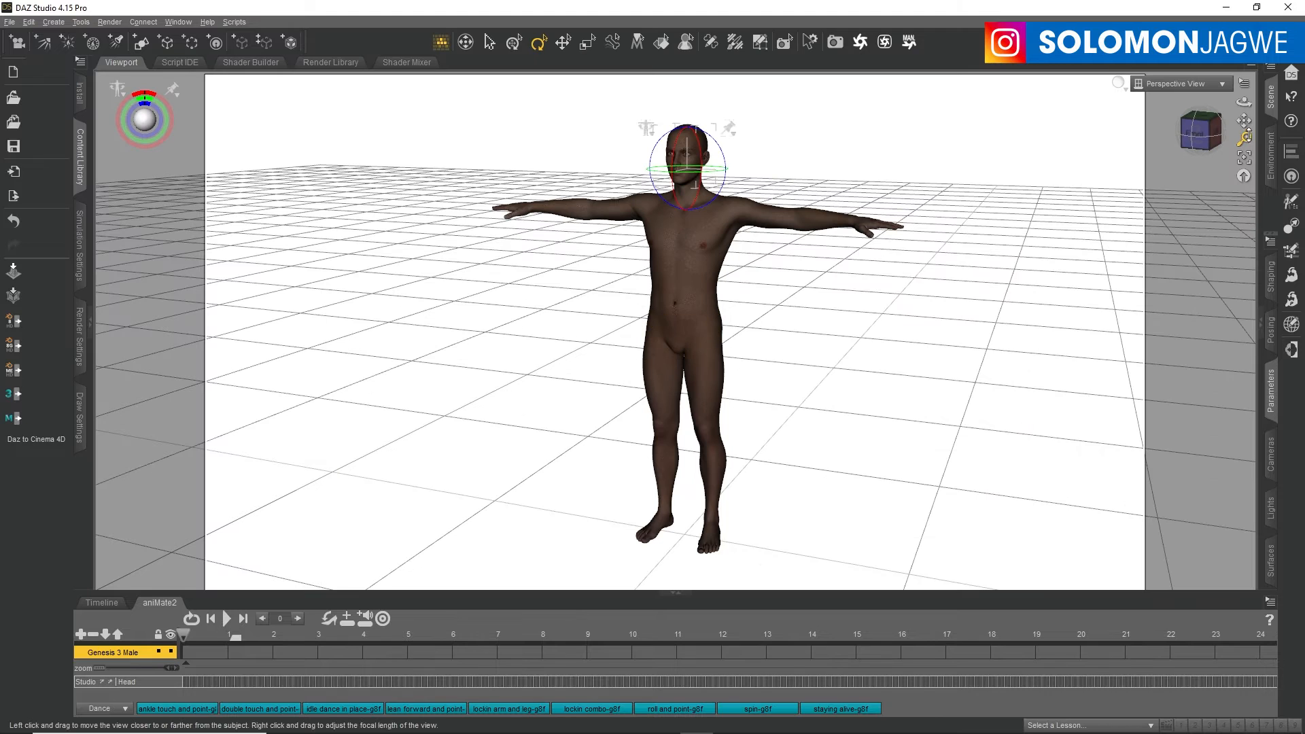
left_click(1247, 159)
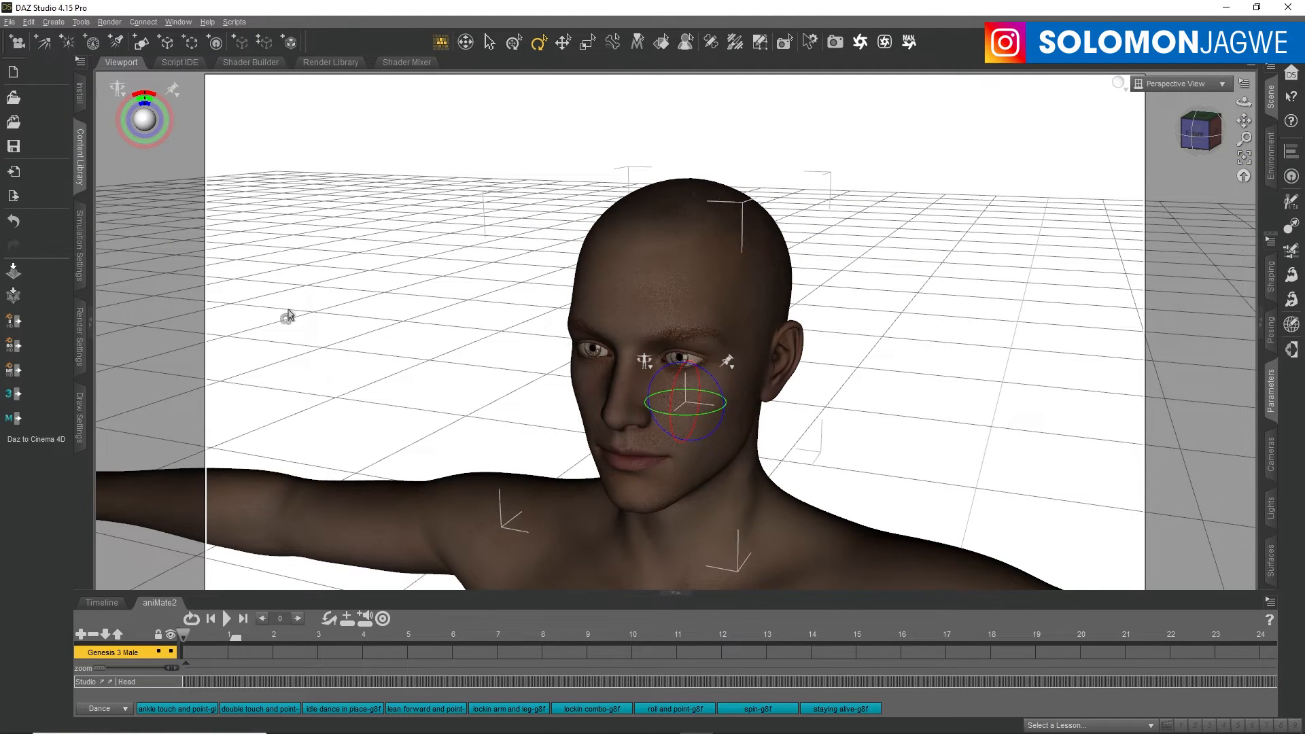
left_click(1207, 146)
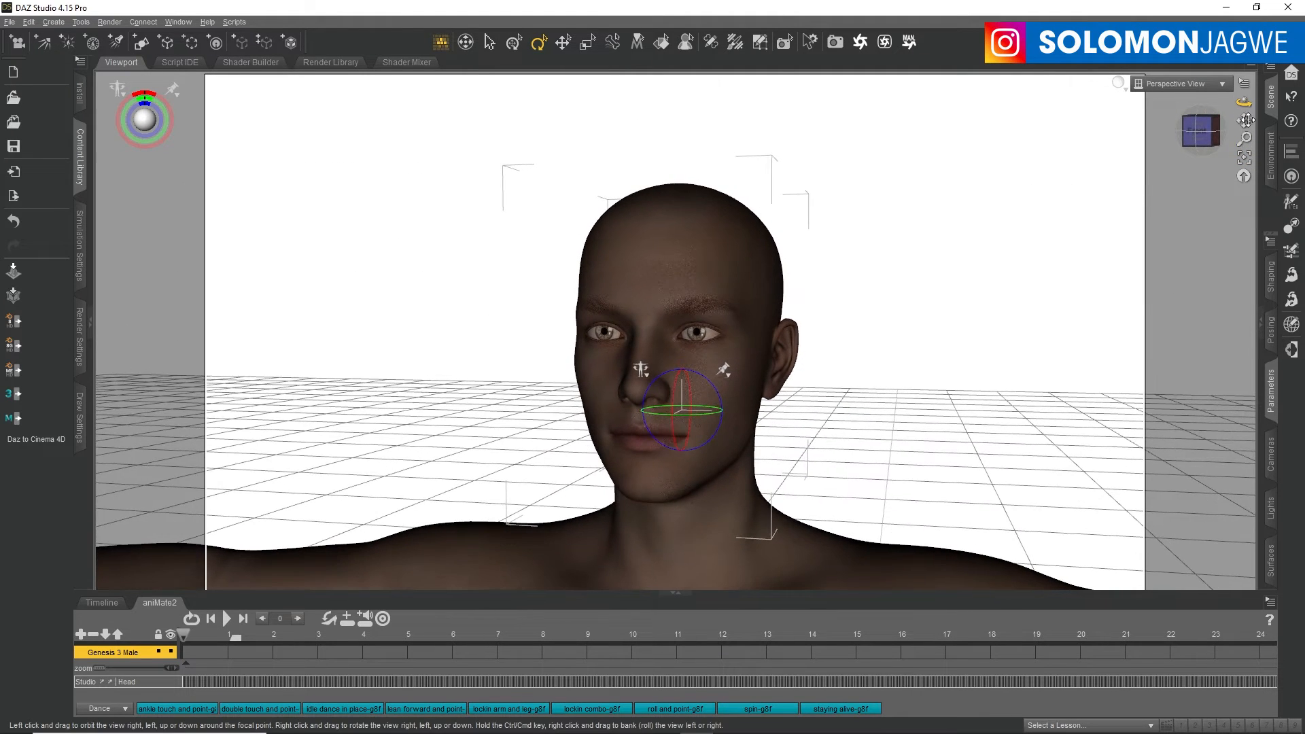
left_click_drag(1246, 121, 1049, 195)
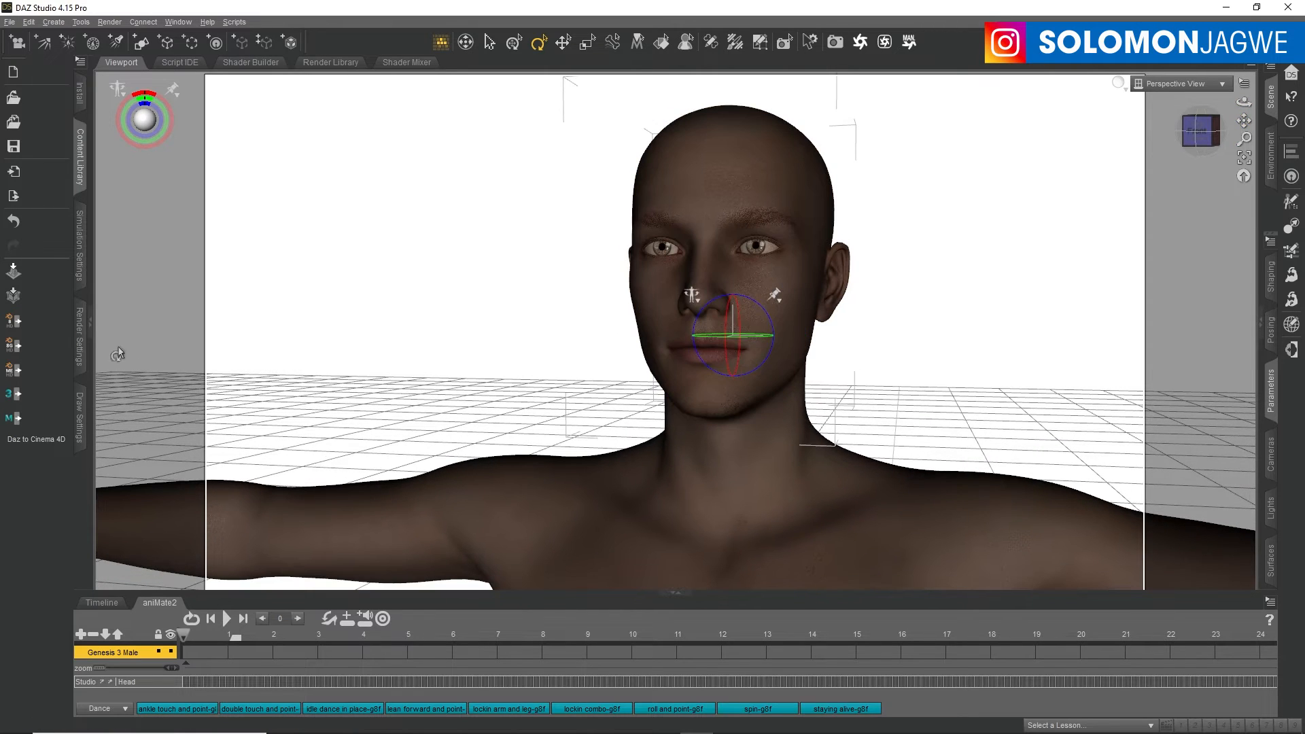
left_click(81, 329)
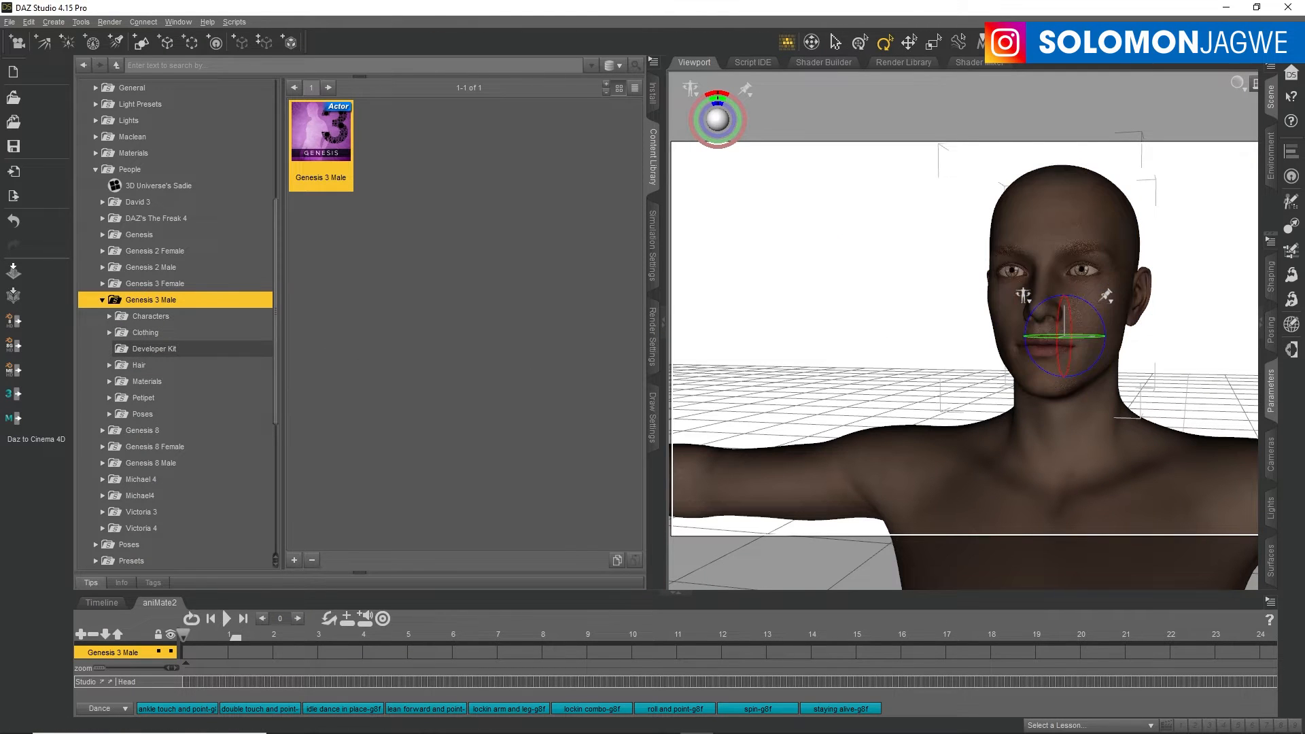
Step: Recheck the SW DarkM for G3 product page in the browser, then return to DAZ Studio
left_click(629, 722)
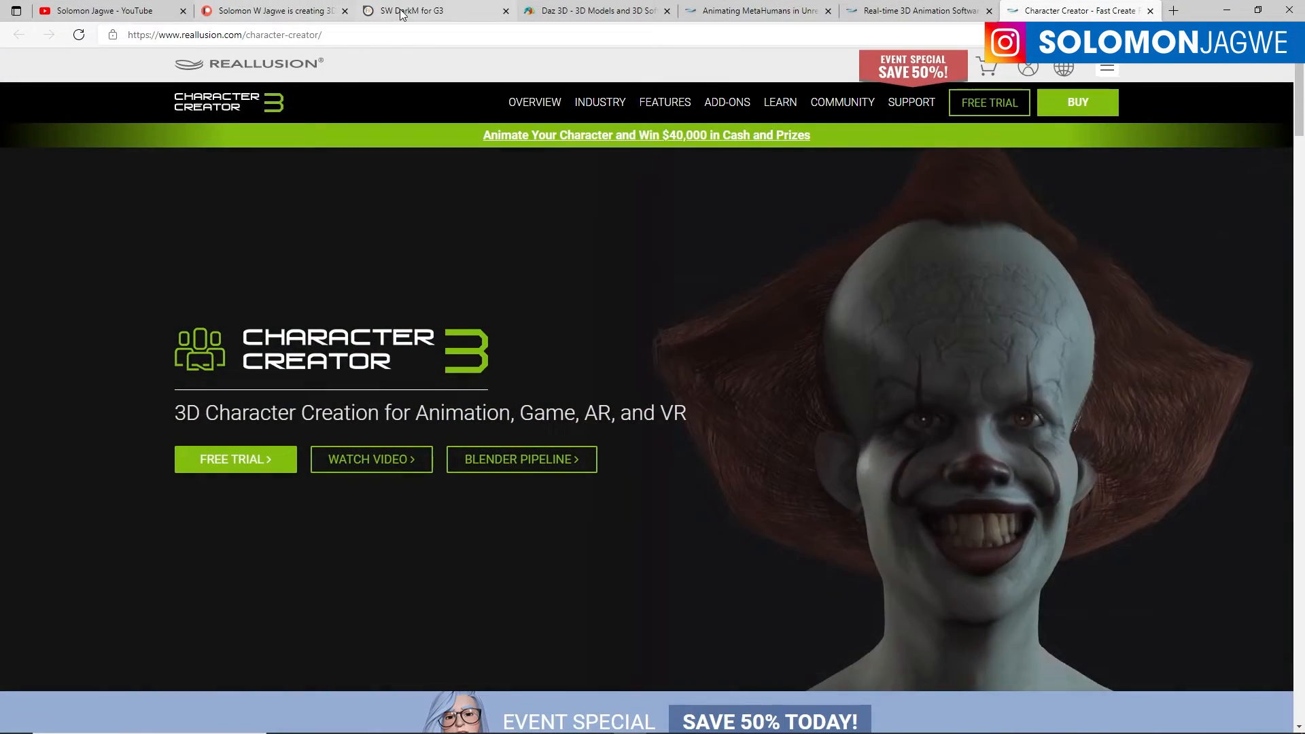
left_click(415, 11)
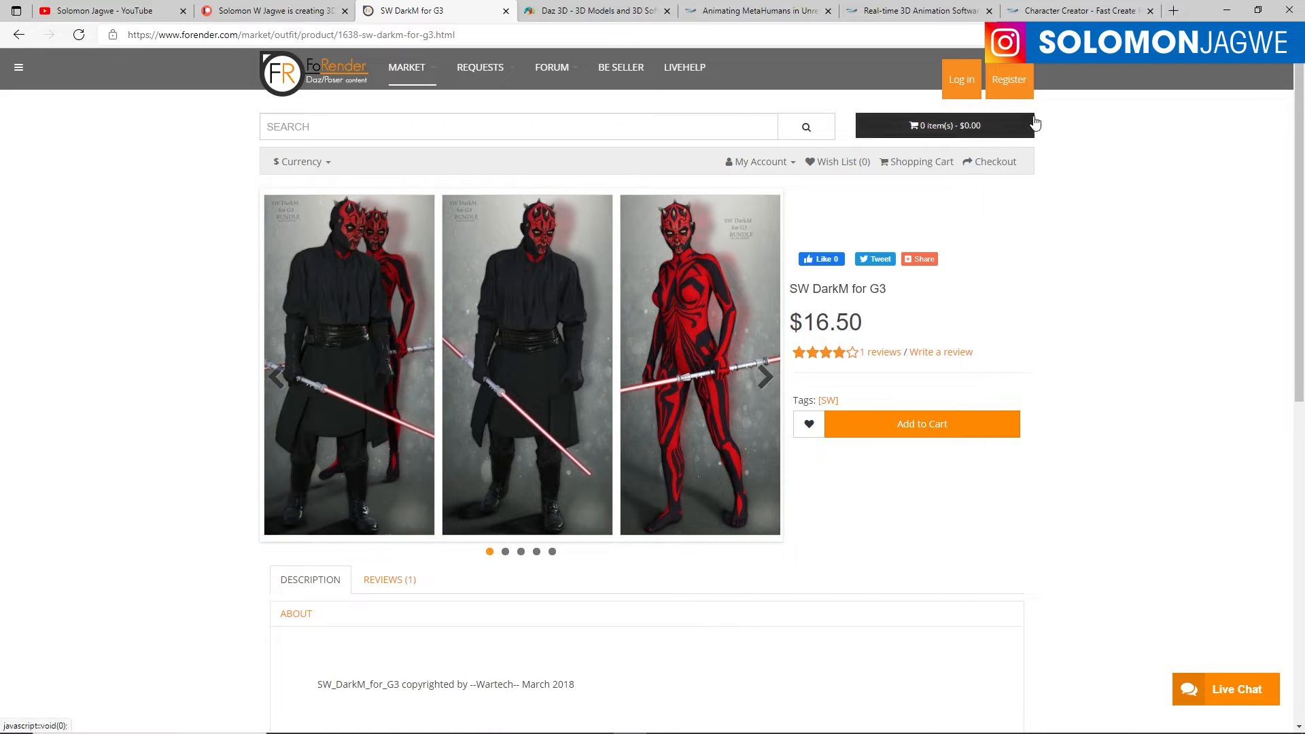
left_click(1227, 10)
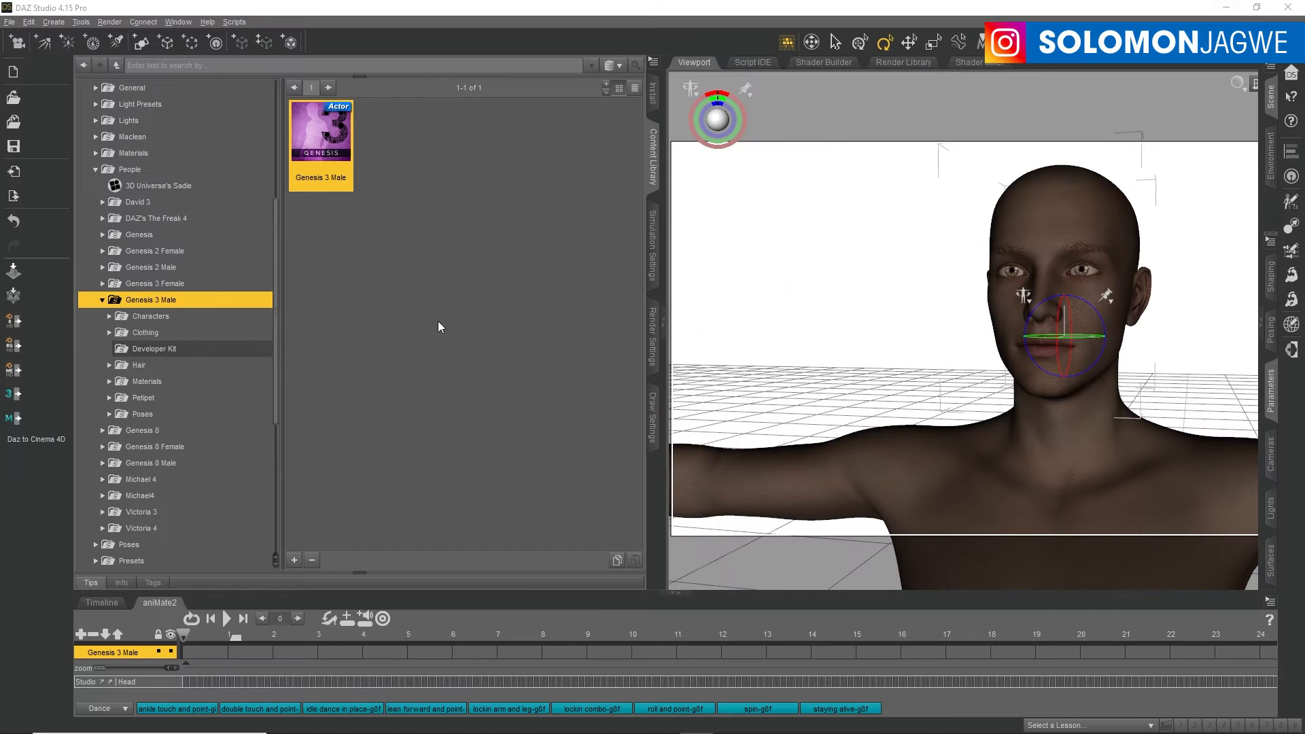
Step: Browse to the Genesis 3 Male asset's file location and examine the parent My DAZ 3D Library folder, then minimize the window
right_click(324, 160)
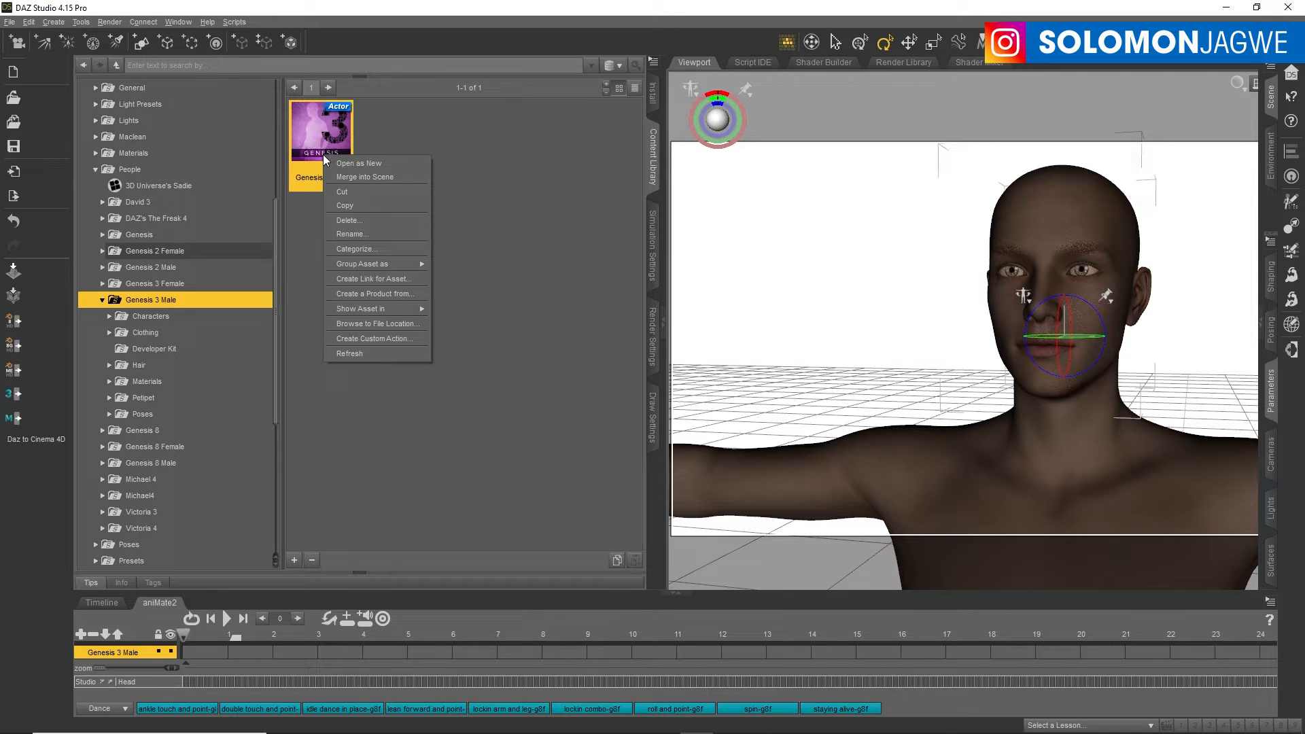
left_click(388, 325)
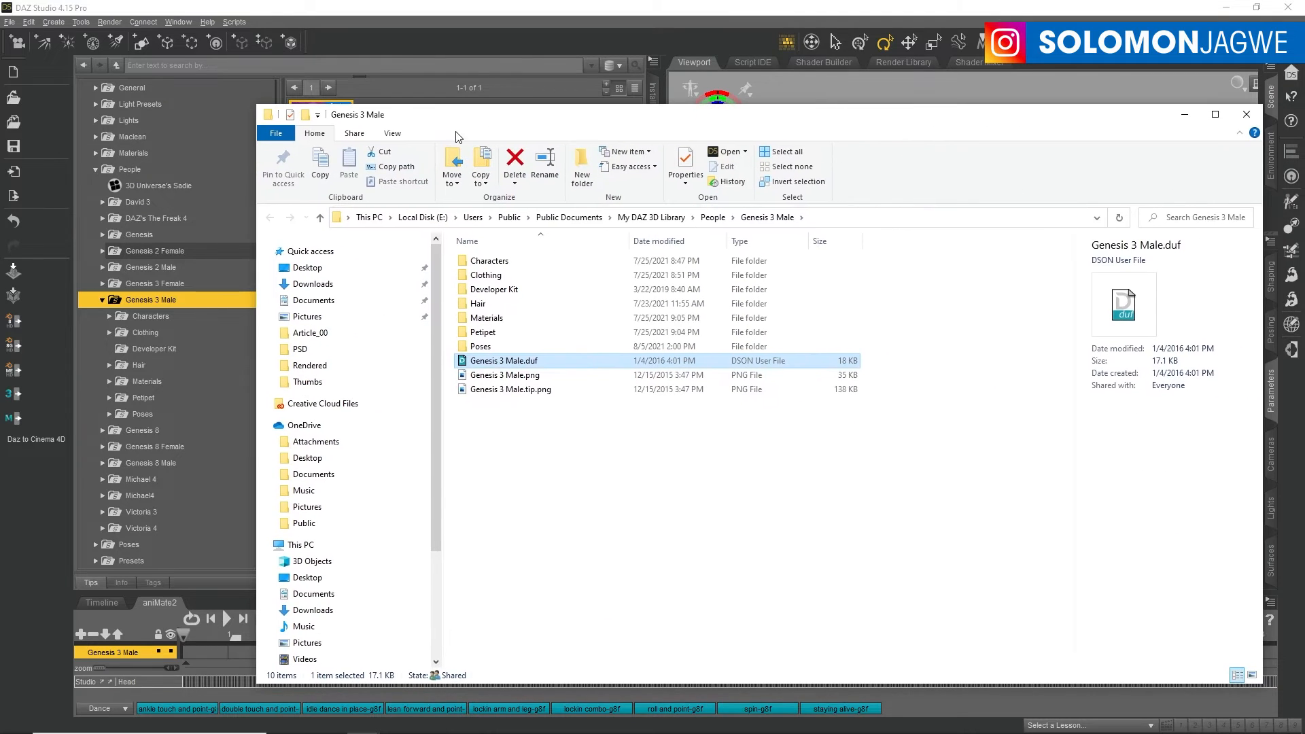
left_click(652, 218)
left_click(960, 447)
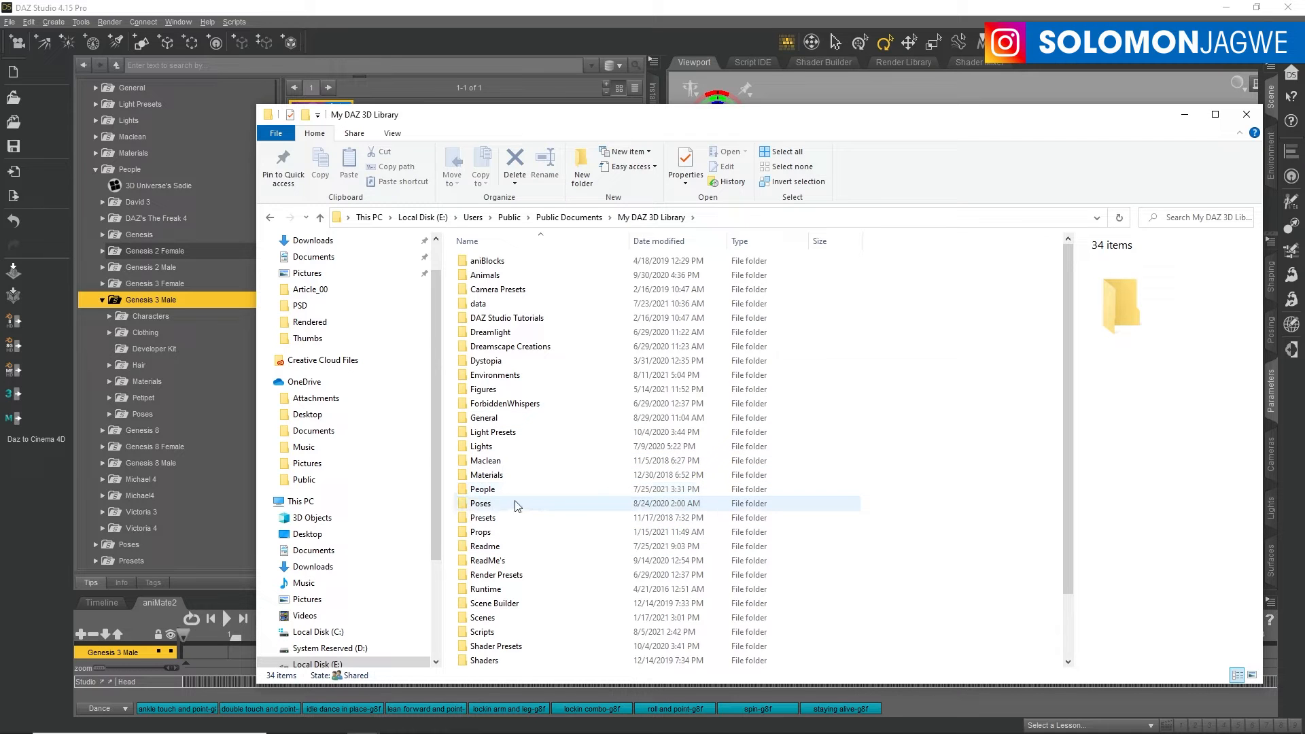
left_click(1185, 115)
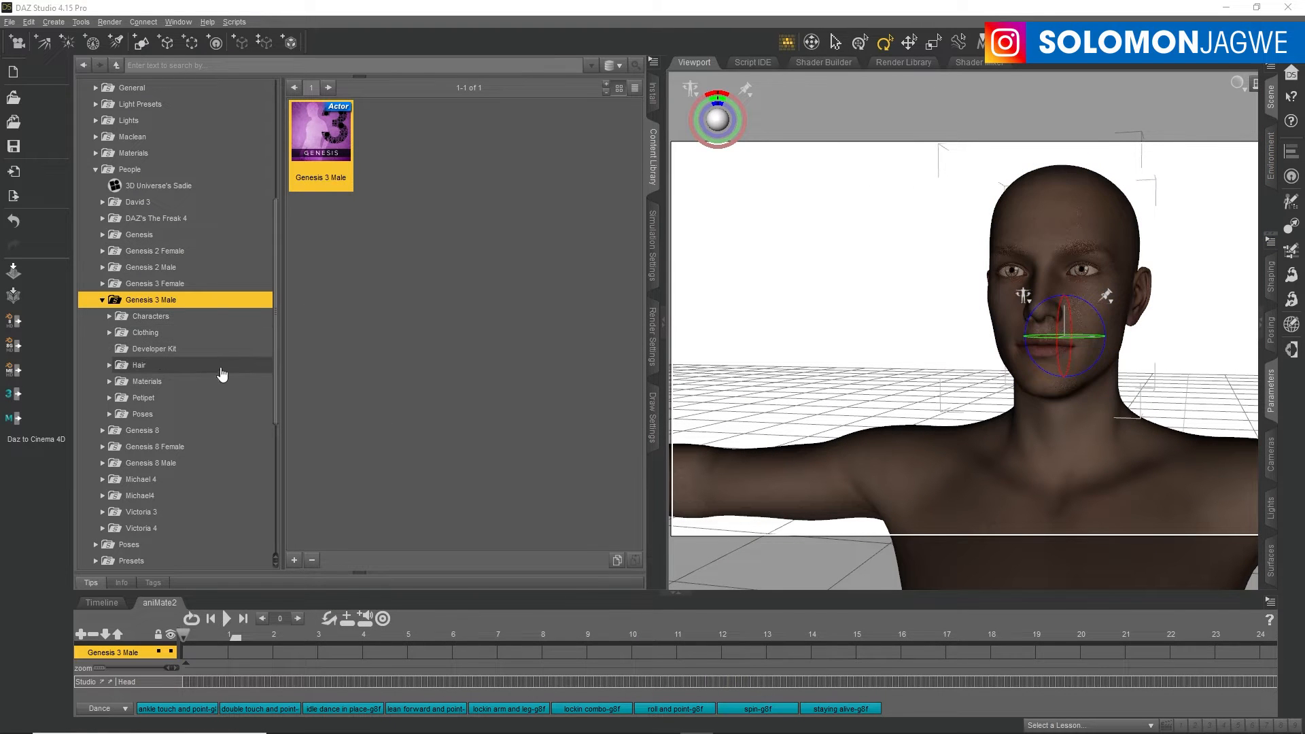
Step: Expand the Genesis 3 Male clothing folder and open its SW_DarkM contents
left_click(109, 333)
scroll(249, 332, "down", 3)
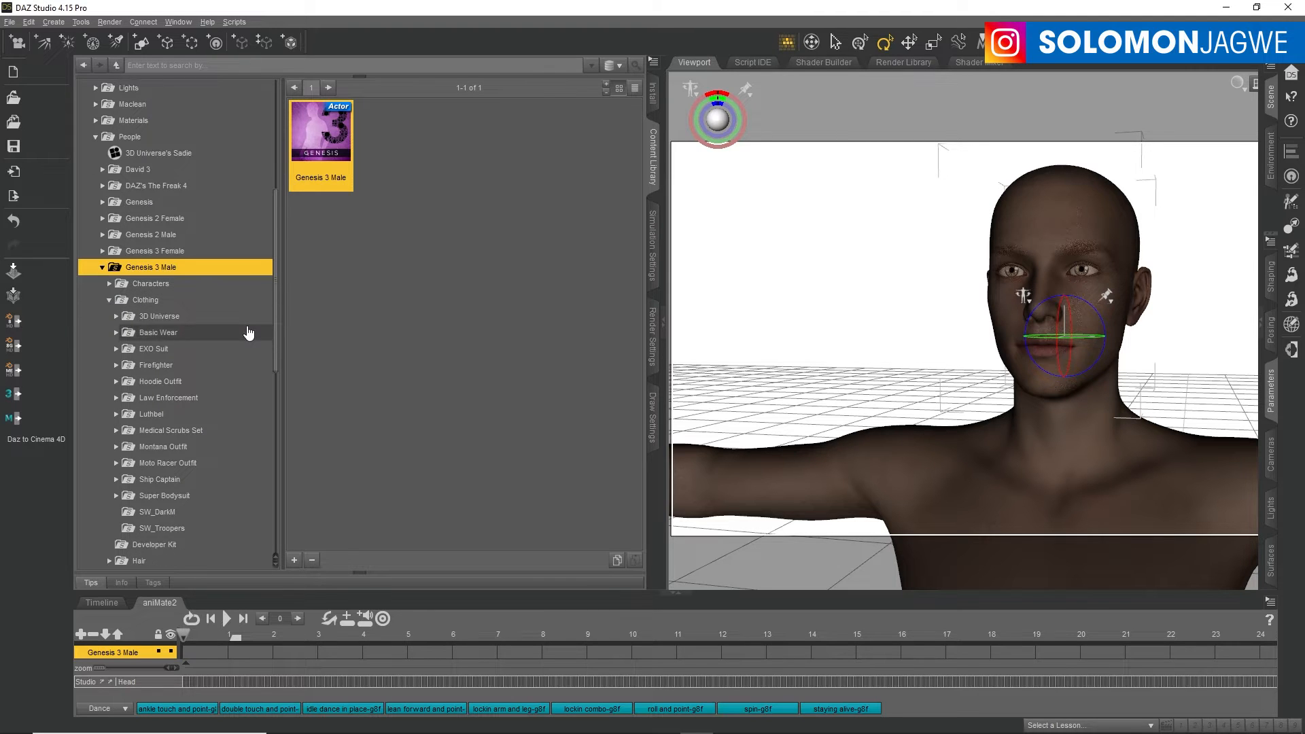
left_click(160, 497)
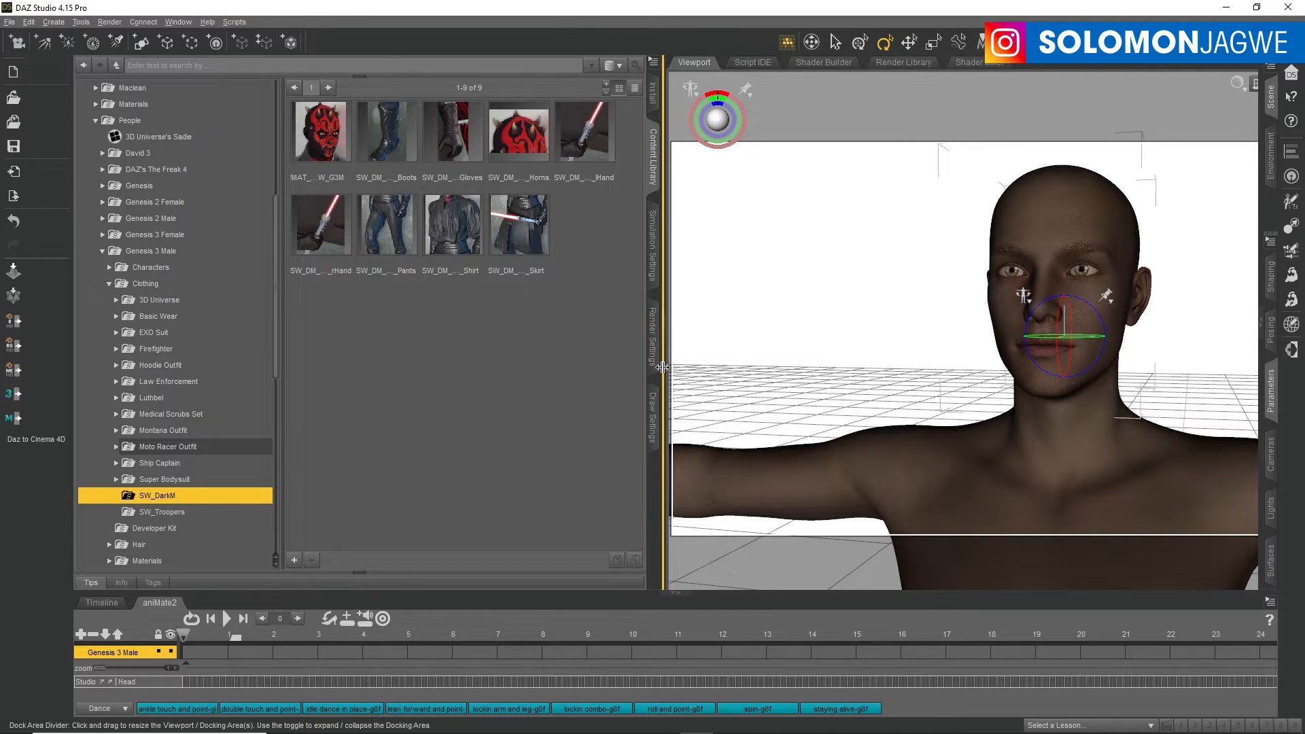
Step: Reveal the scene hierarchy and parameters, and narrow the library's folder tree
left_click(1262, 328)
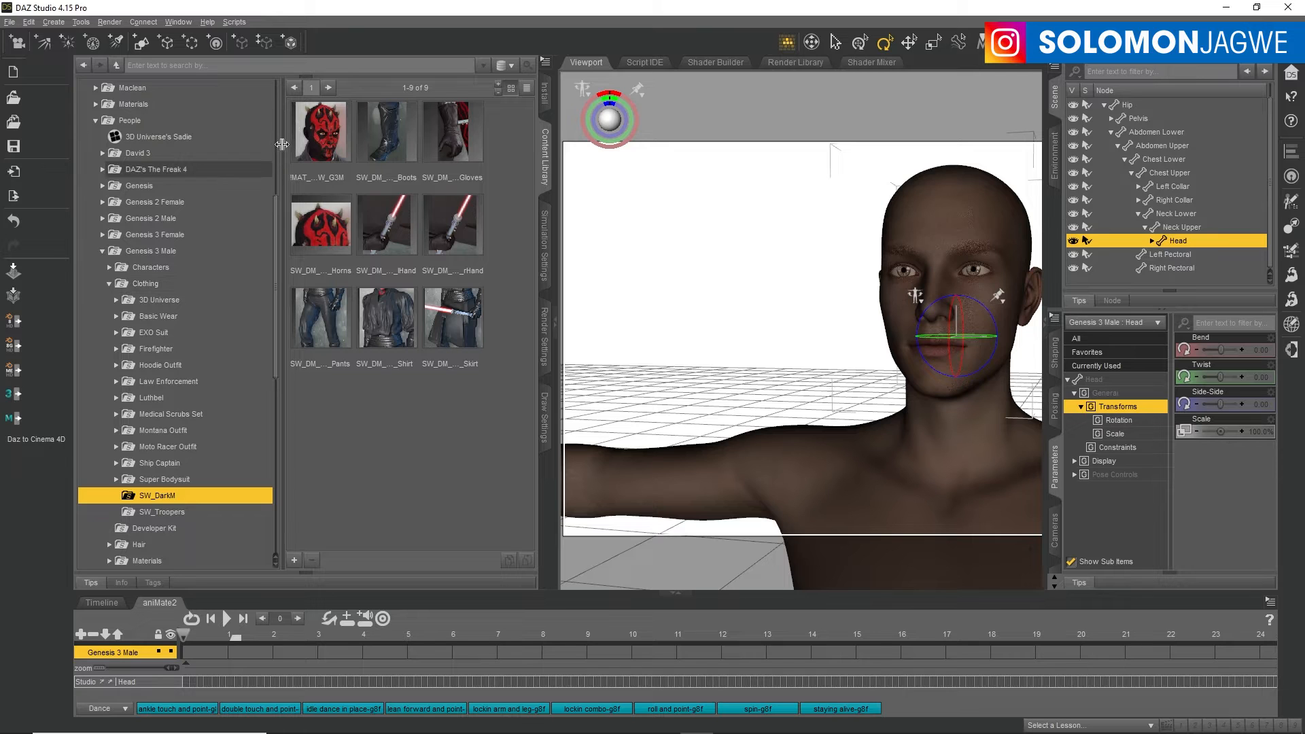
left_click_drag(281, 144, 206, 148)
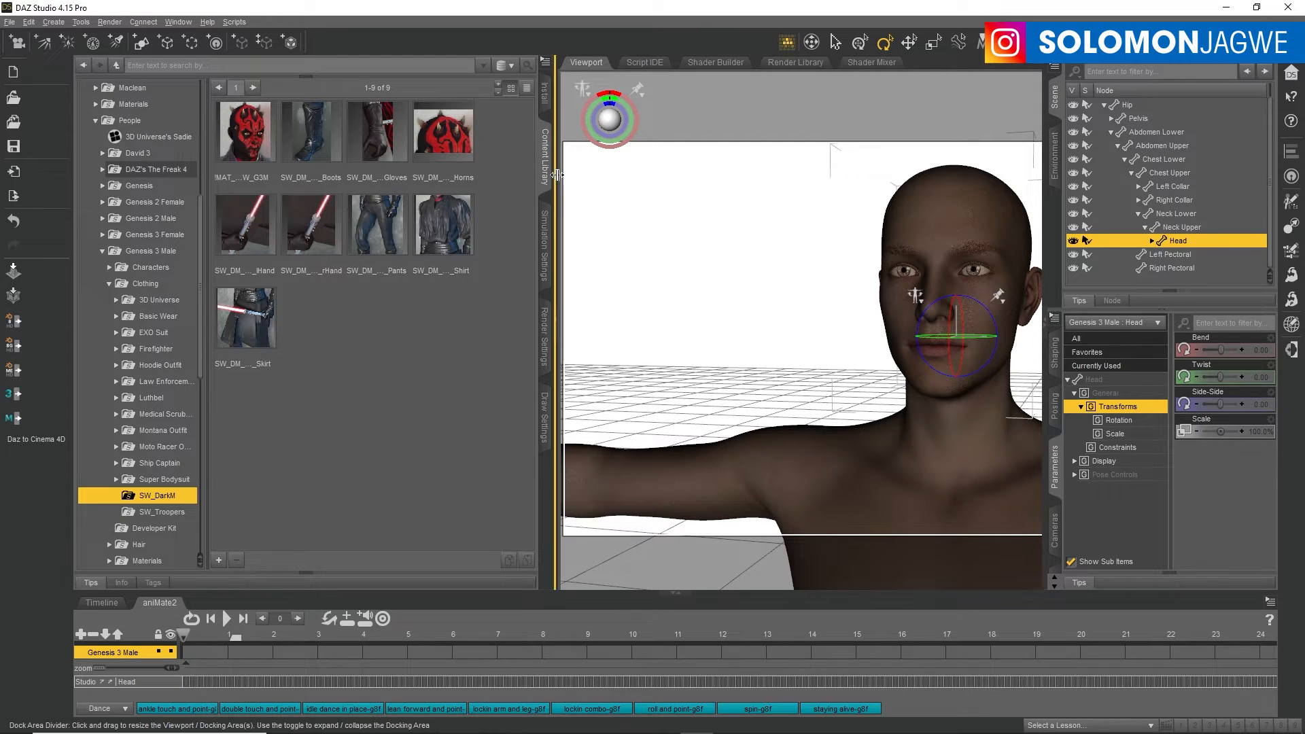
left_click_drag(558, 176, 419, 181)
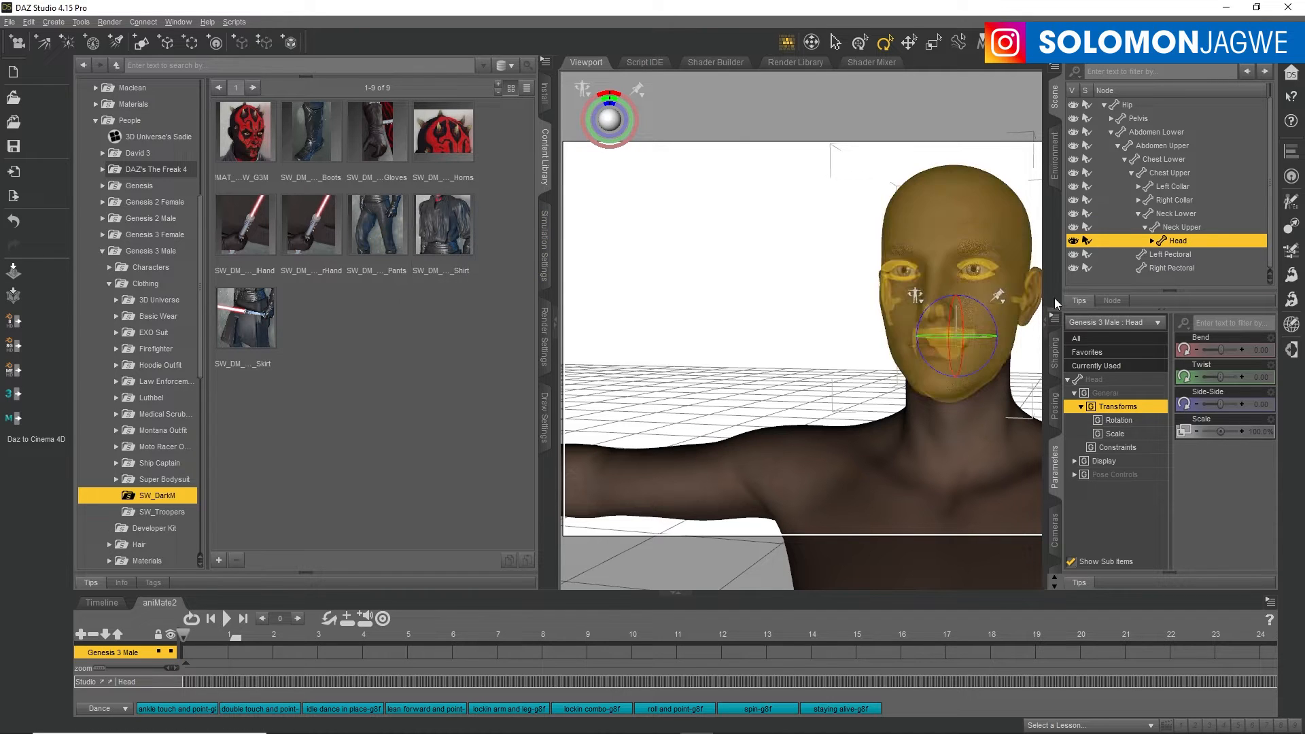
Step: Select the whole Genesis 3 Male figure in the scene hierarchy and apply the SW_DarkM skin material to it
scroll(1241, 156, "up", 1)
left_click(1133, 104)
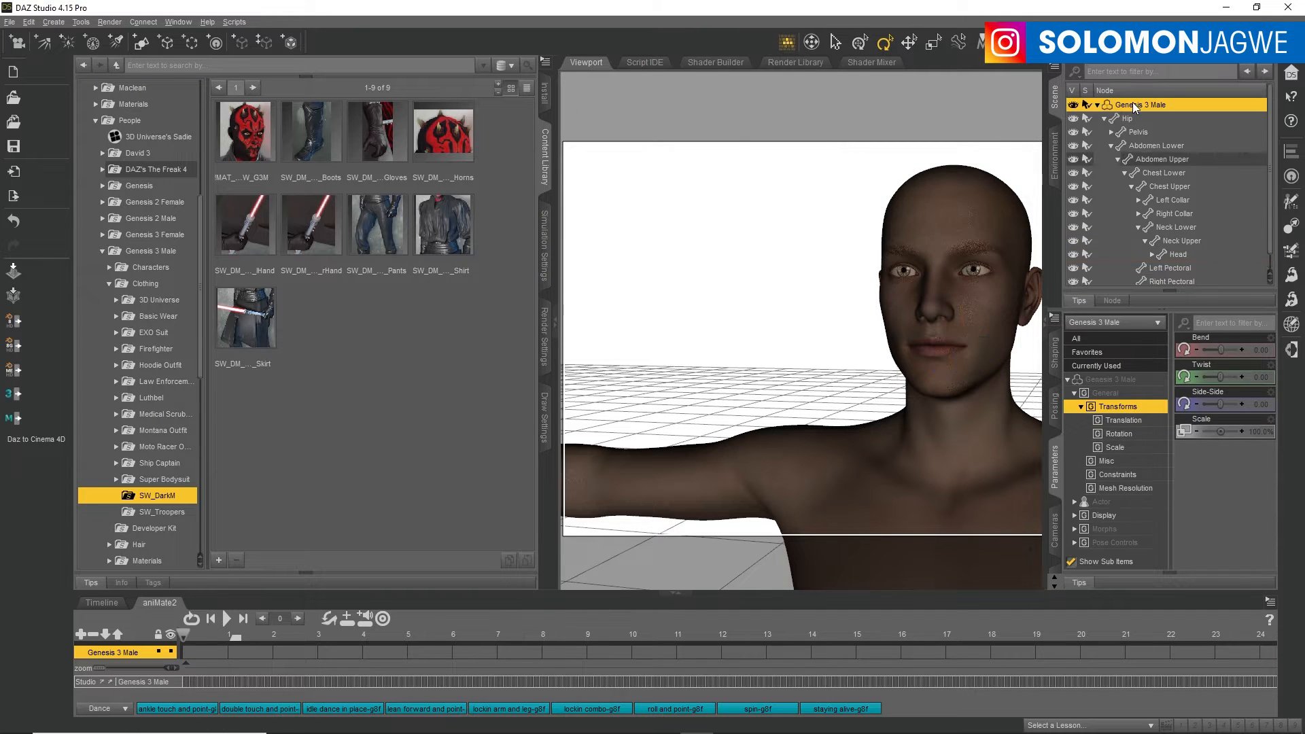
left_click(1097, 105)
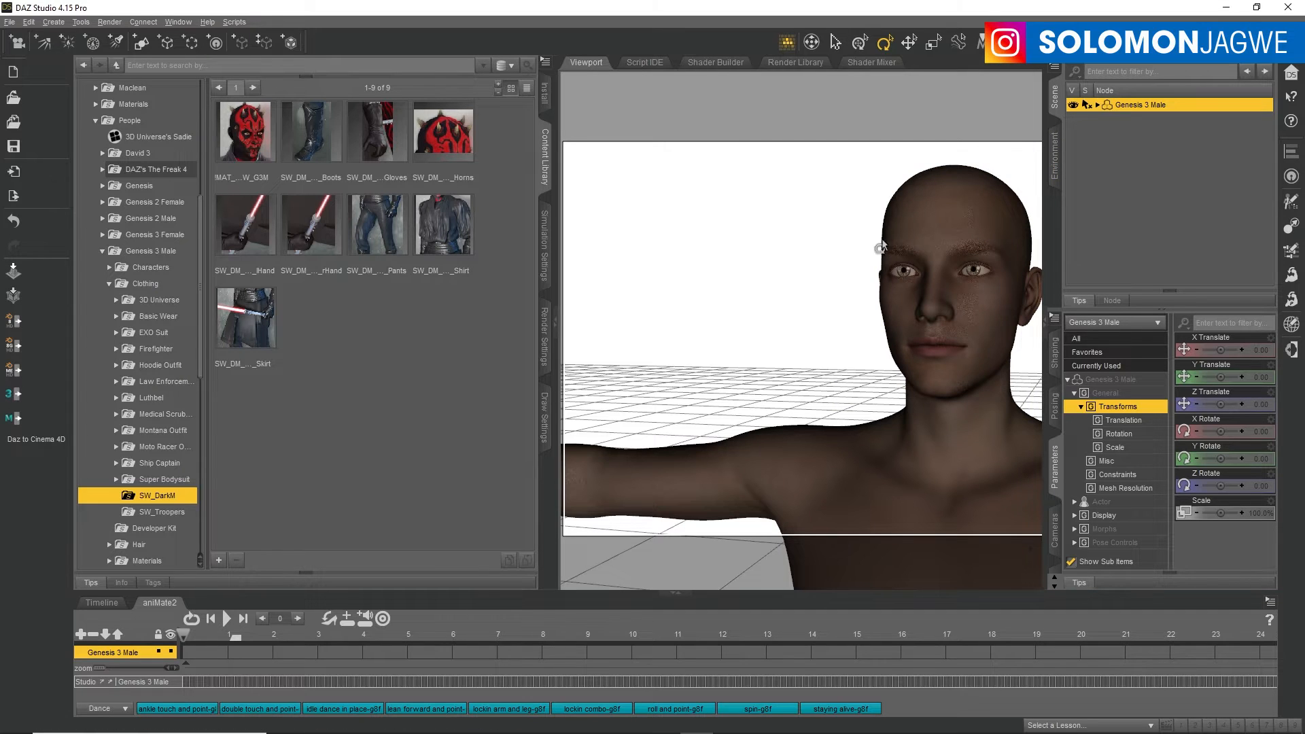
double_click(255, 148)
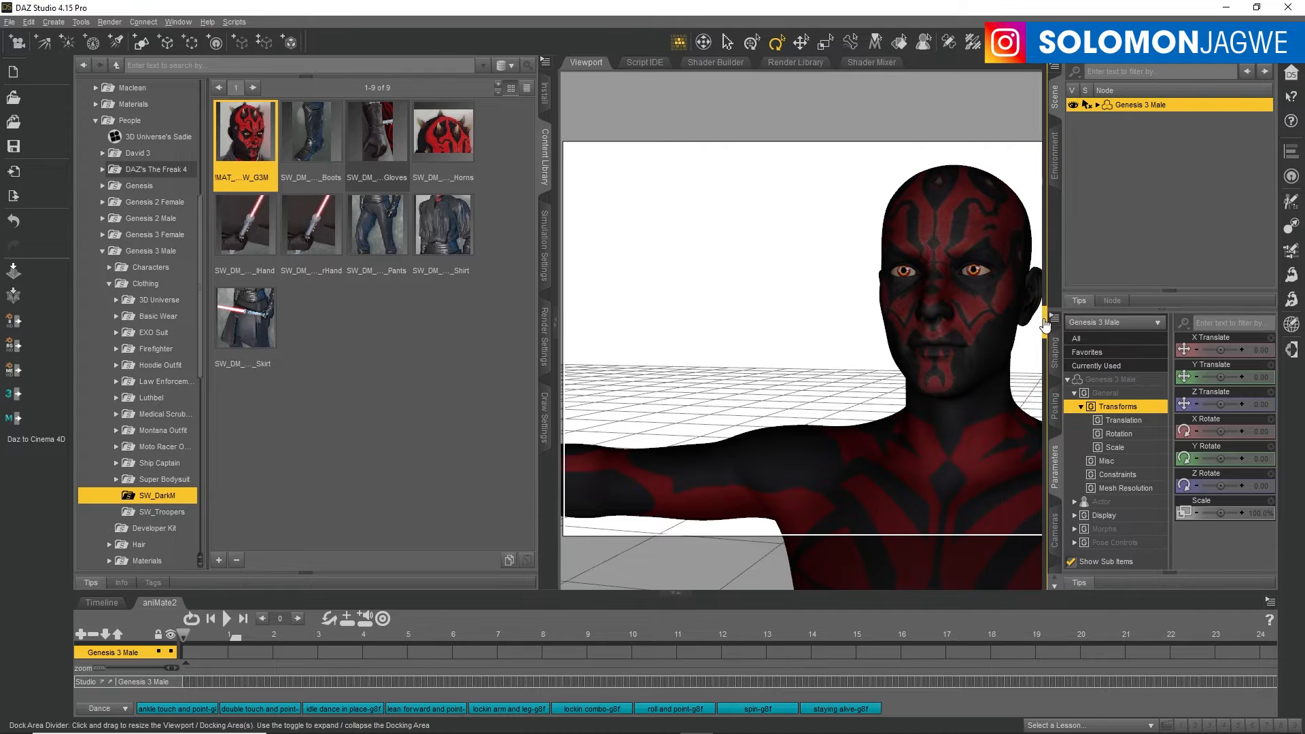
Step: Collapse the scene and parameter panes and narrow the Content Library to widen the viewport
left_click(1054, 97)
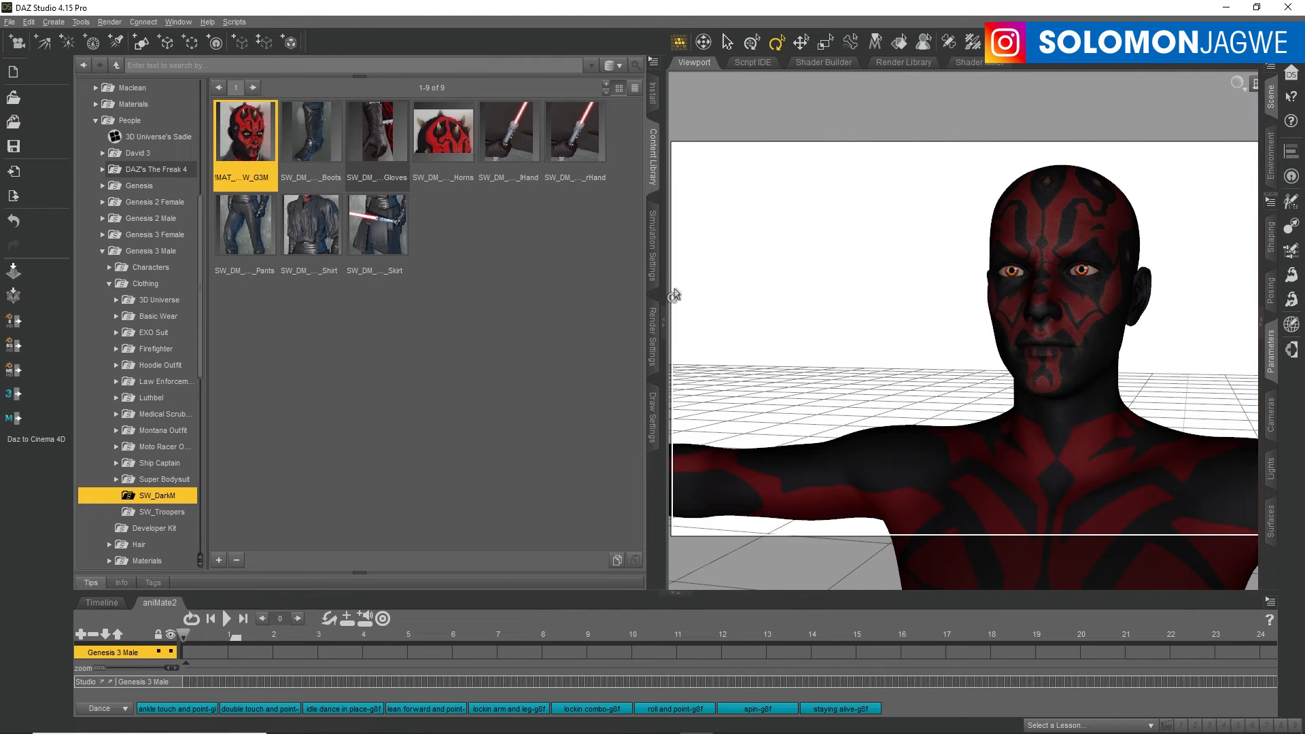
left_click_drag(665, 291, 545, 292)
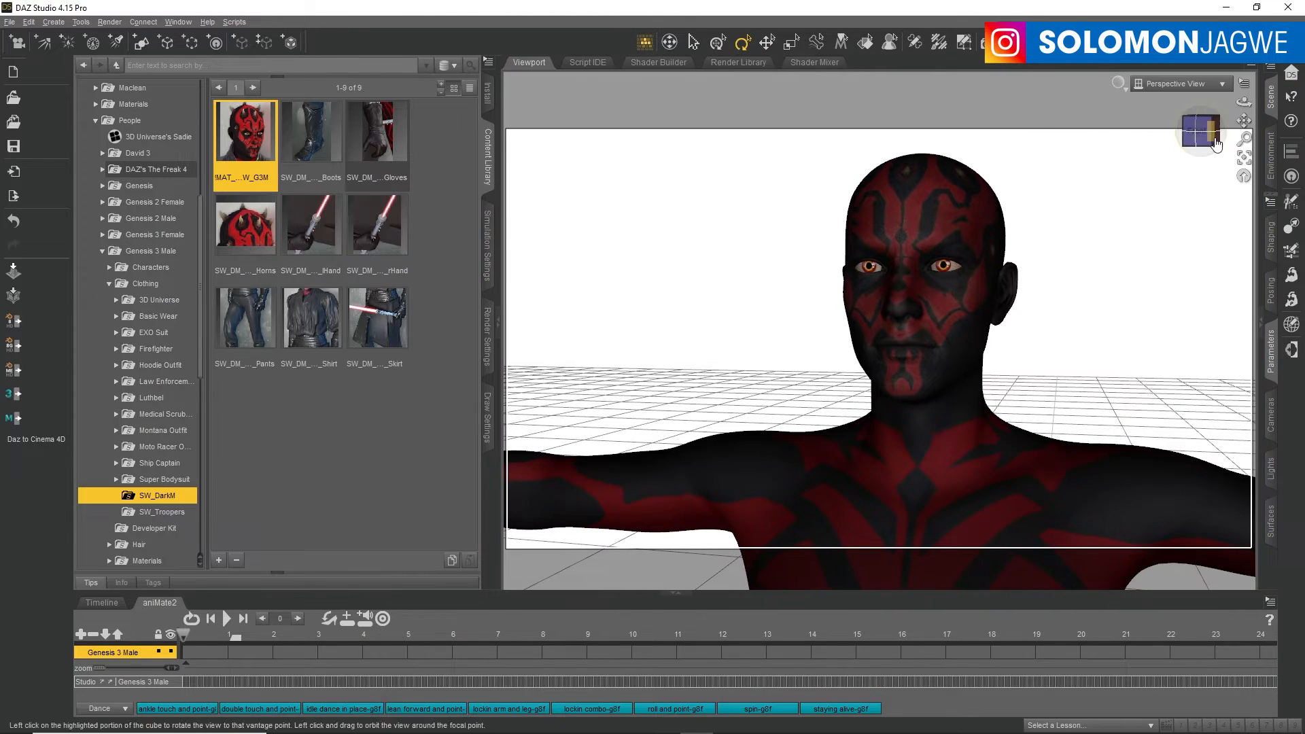
Step: Preview the painted head in the NVIDIA Iray draw style from several angles, and return the viewport to a shaded draw style
mouse_move(1244, 121)
left_mouse_down()
mouse_move(1221, 116)
mouse_move(1295, 105)
mouse_move(1224, 106)
mouse_move(1247, 137)
mouse_move(1257, 126)
left_mouse_up()
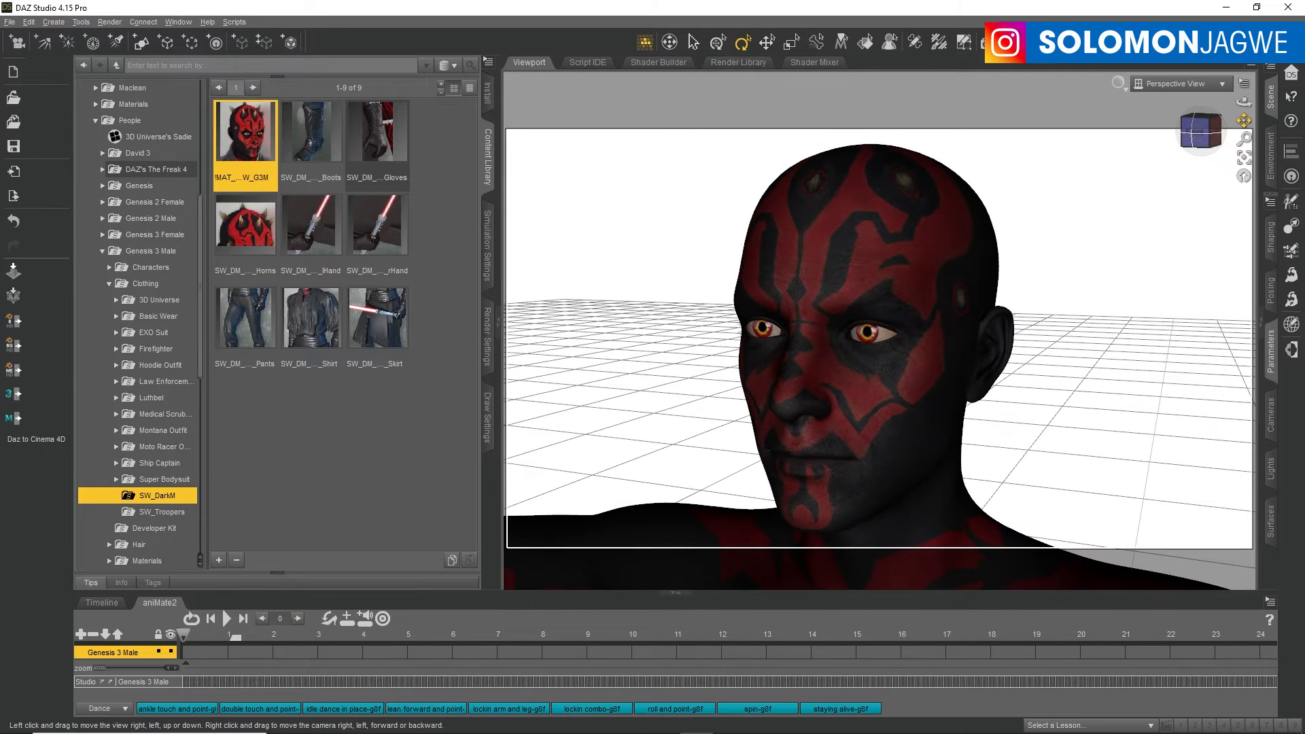
left_click(1124, 87)
left_click(1106, 253)
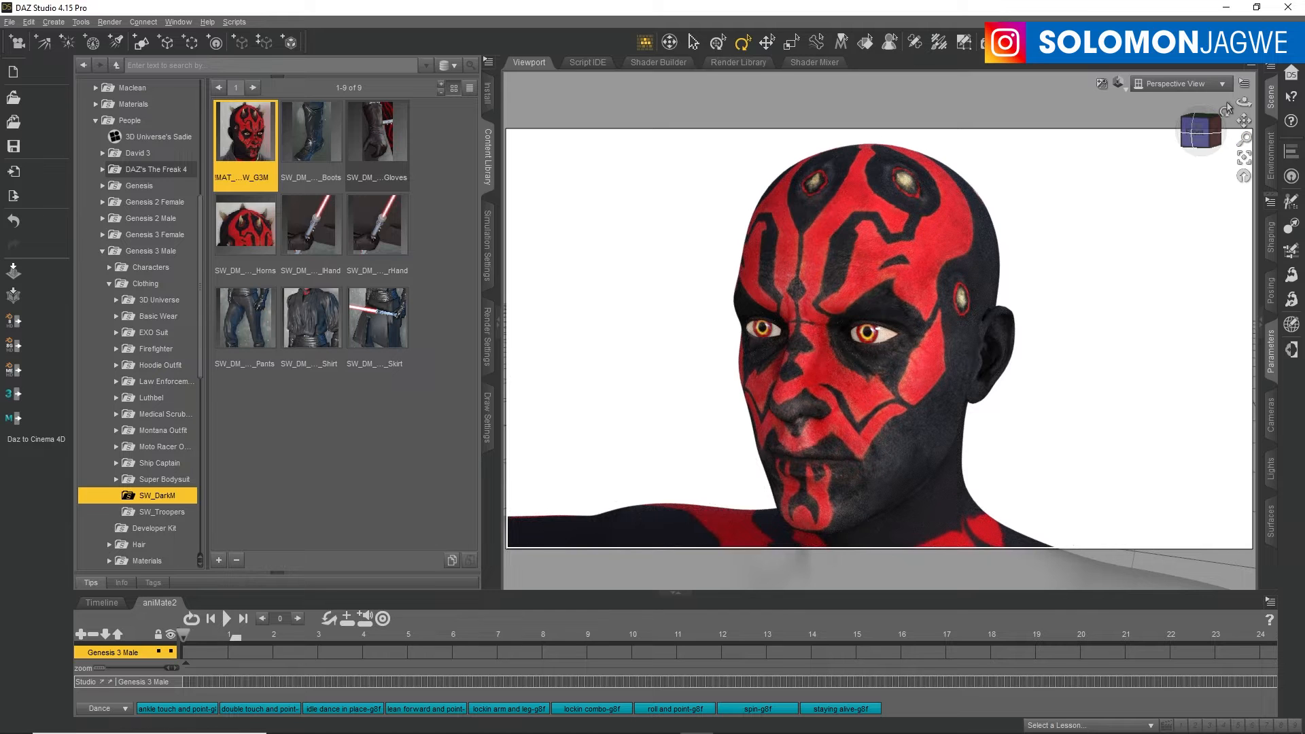
left_click_drag(1244, 102, 1264, 104)
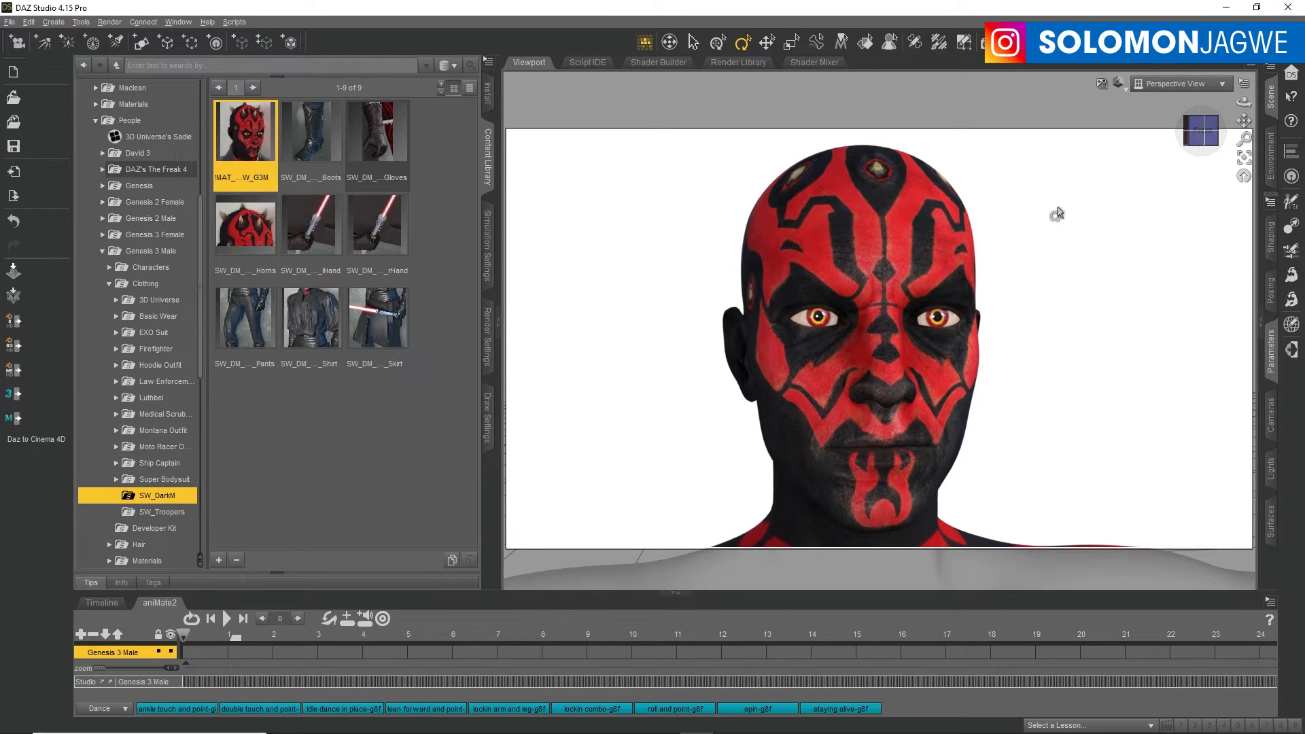
left_click(1119, 84)
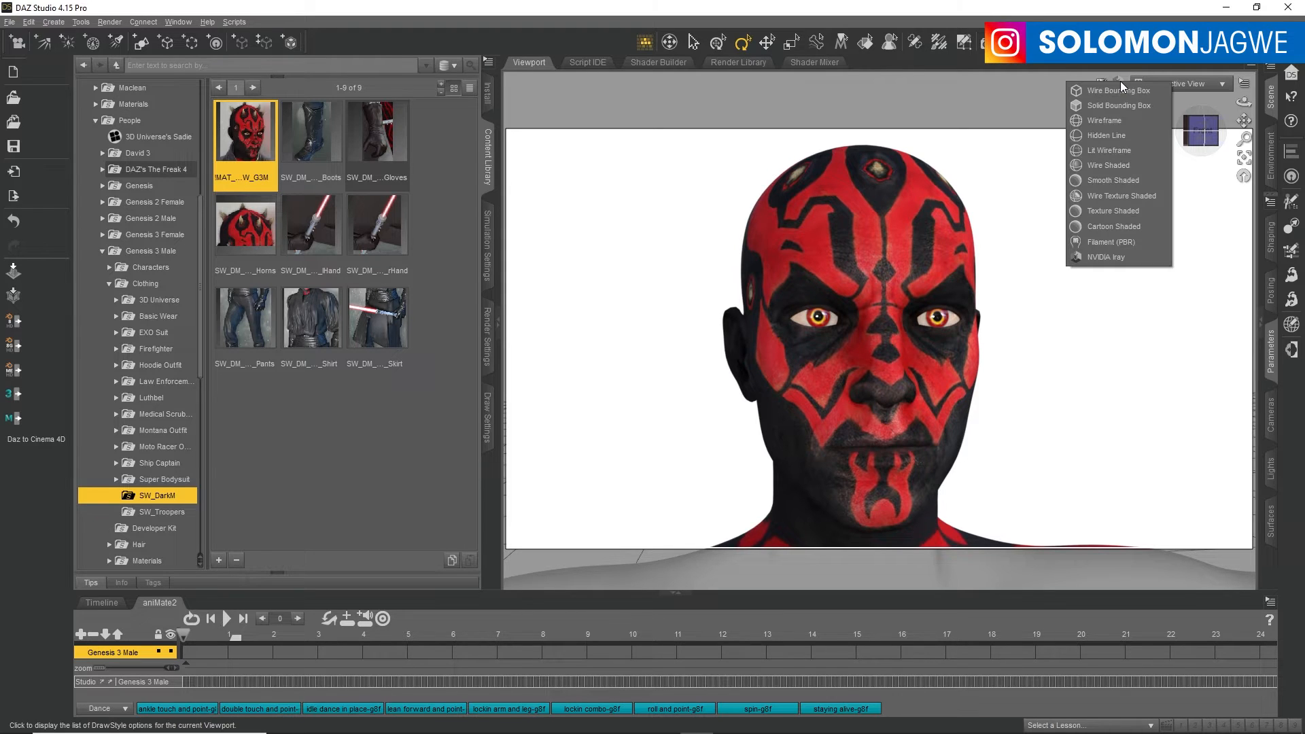
left_click(1119, 227)
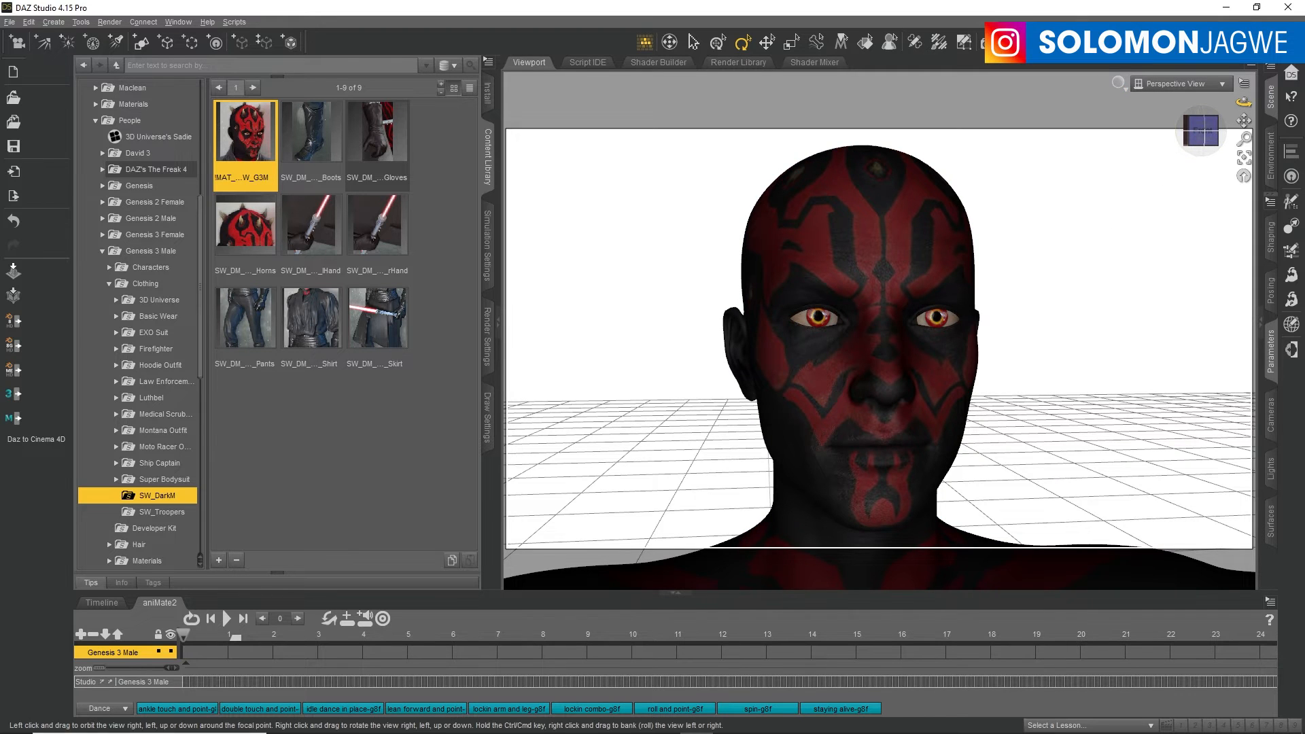
Step: Reveal the scene and parameter panes and add the SW_DarkM horns to the Genesis 3 Male head
left_click_drag(1244, 103, 1213, 112)
left_click(1266, 177)
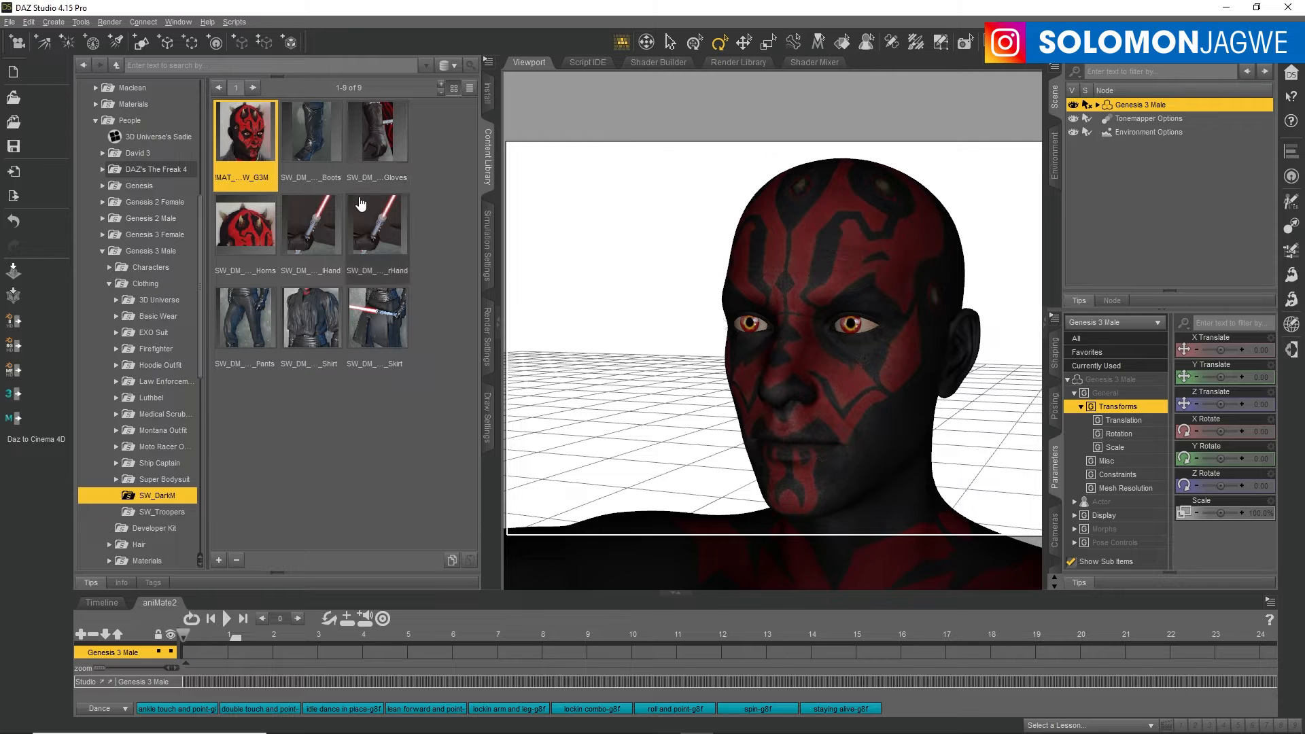
double_click(243, 233)
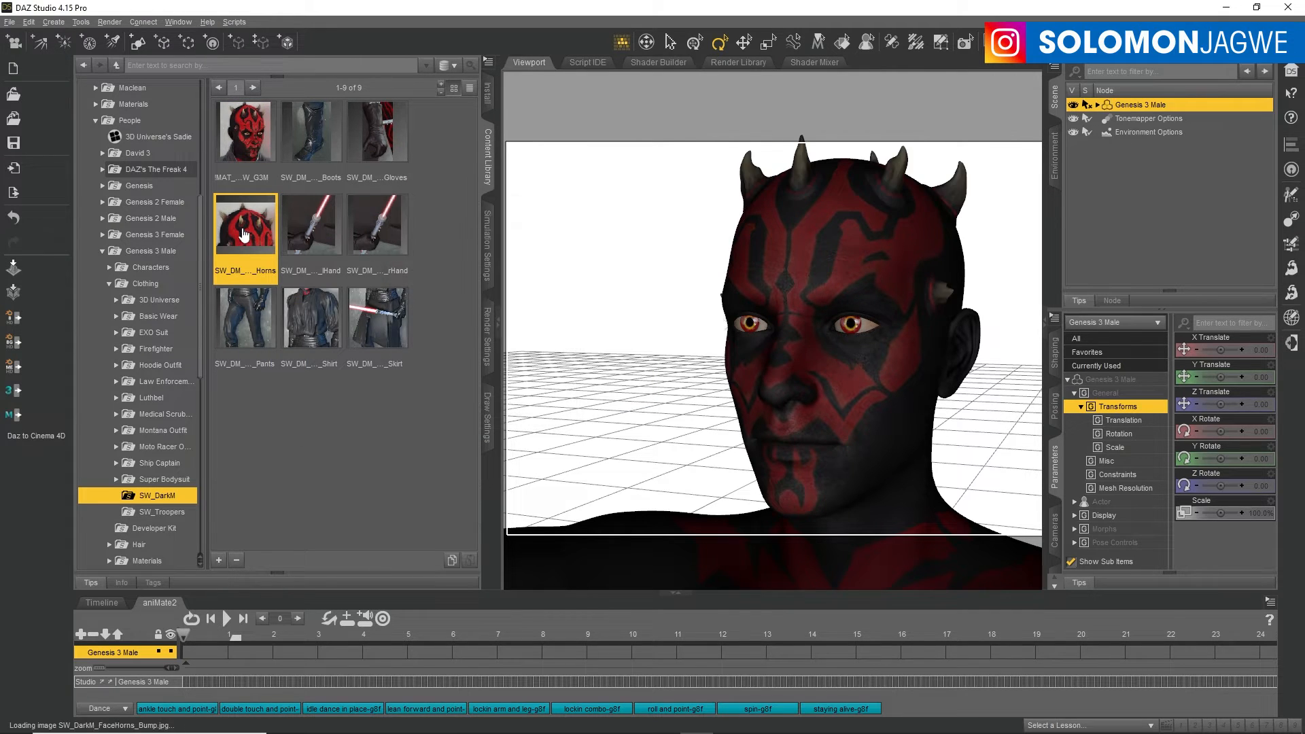
Step: Widen the viewport, inspect the horned head in the NVIDIA Iray draw style, and switch the display back to Texture Shaded
left_click(1046, 323)
left_click_drag(1244, 102, 1026, 113)
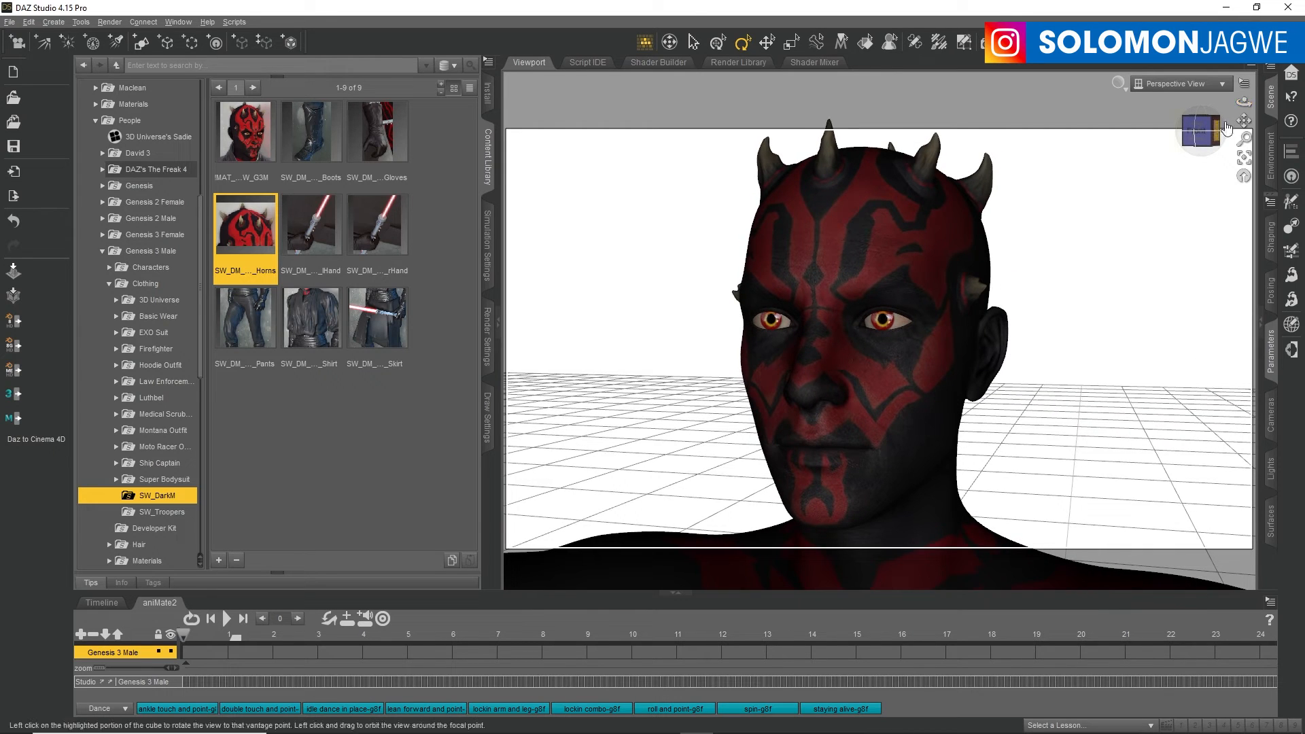
left_click_drag(1248, 120, 1247, 110)
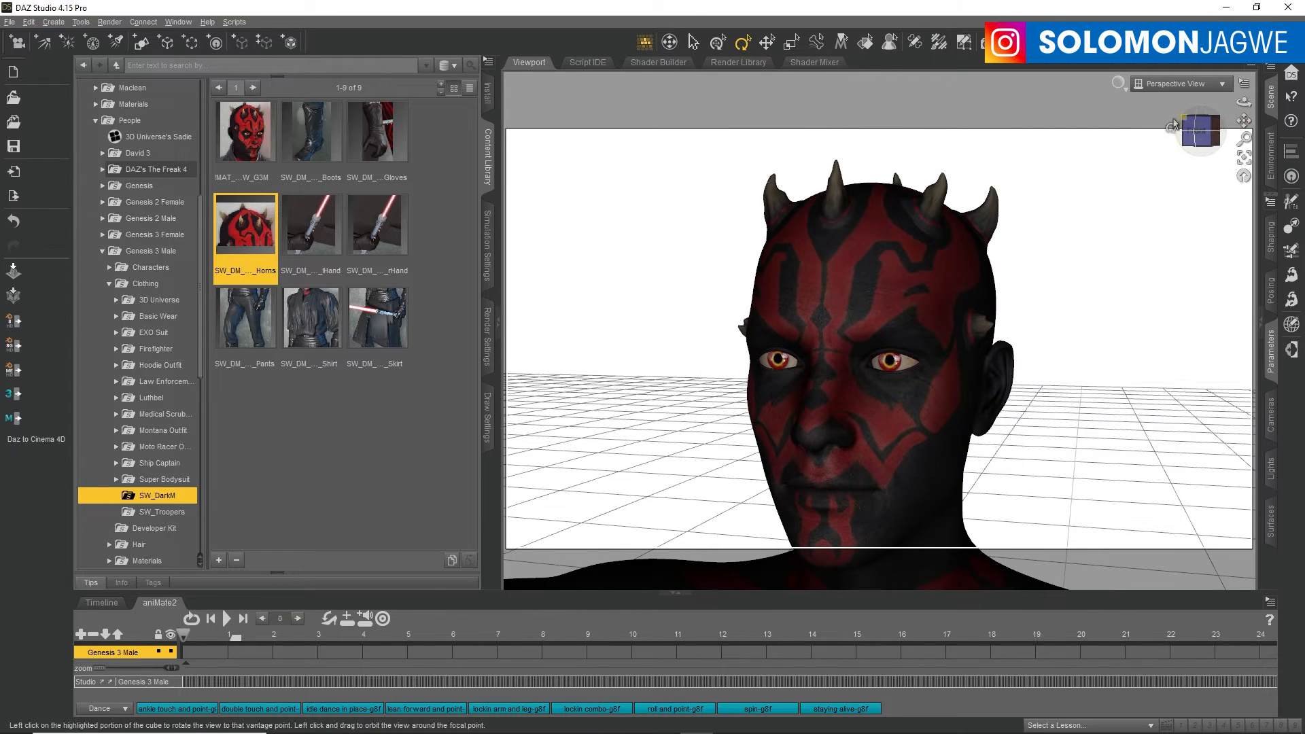
left_click(1118, 83)
left_click(1101, 260)
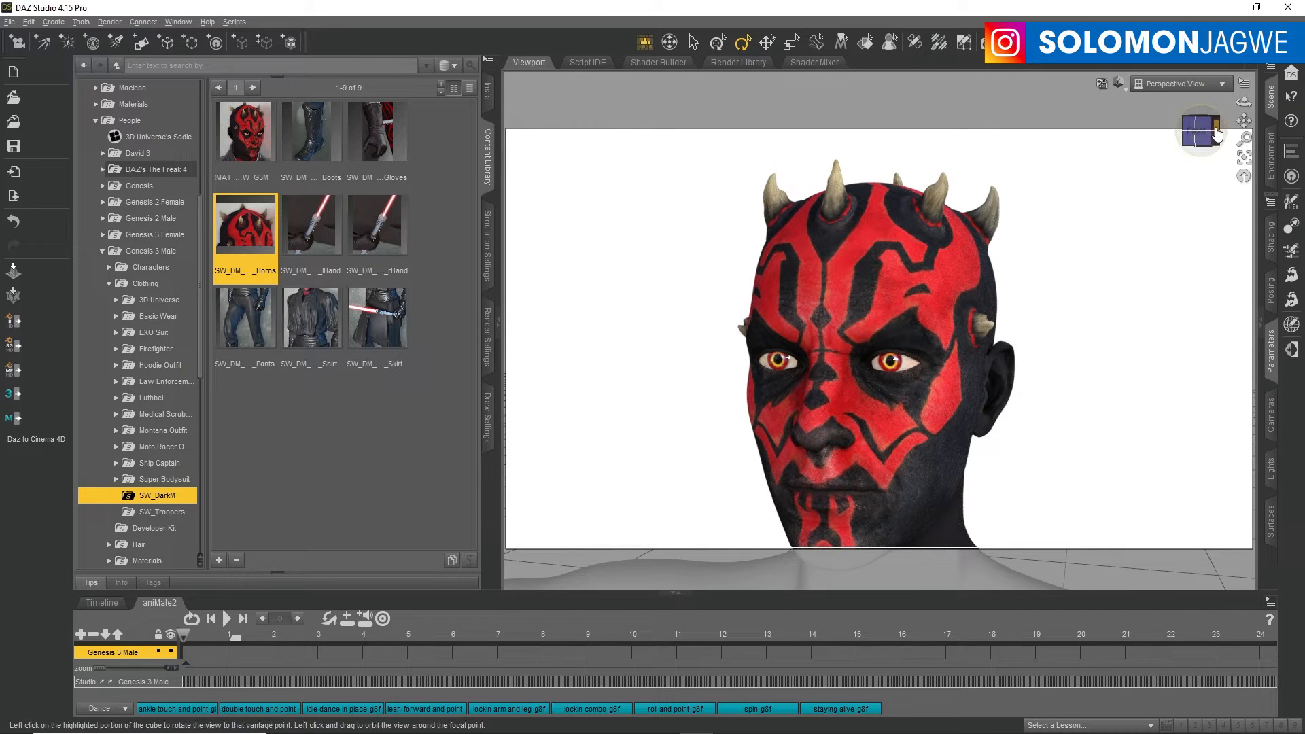
mouse_move(1243, 100)
left_mouse_down()
mouse_move(1232, 101)
mouse_move(1243, 100)
left_mouse_up()
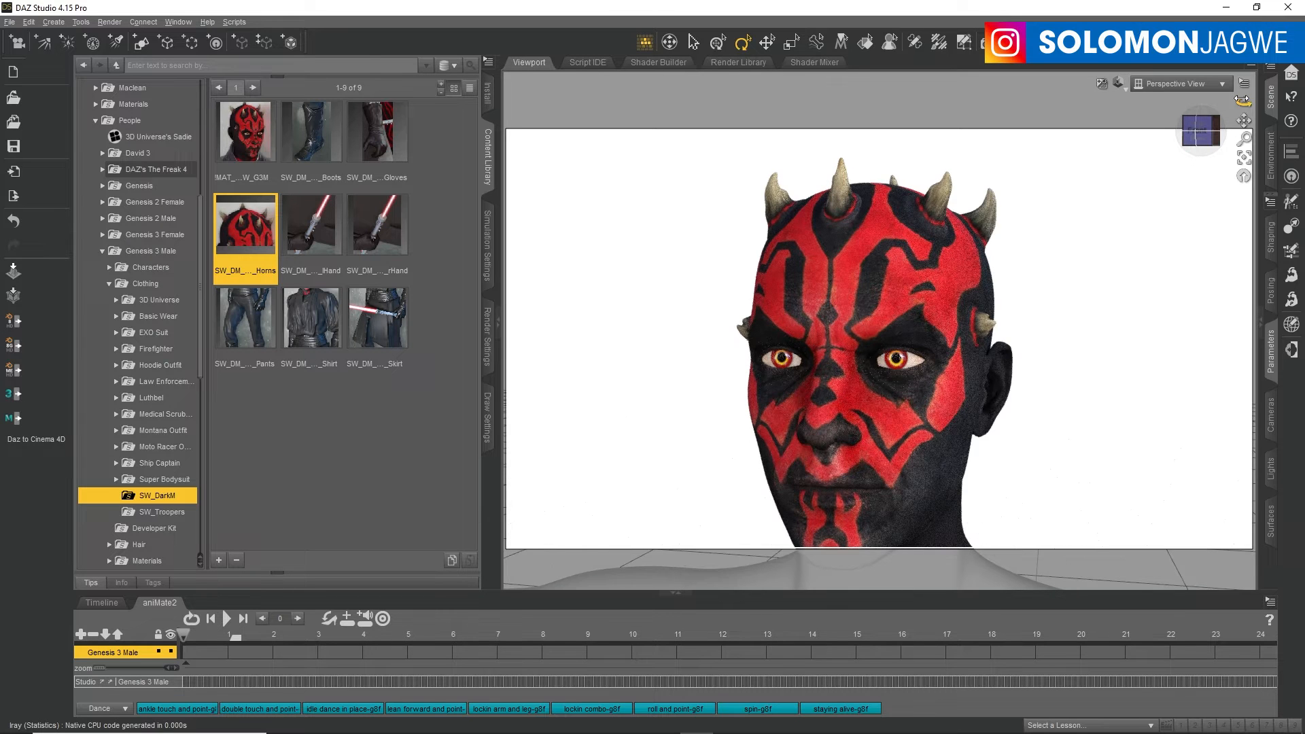
left_click(1118, 84)
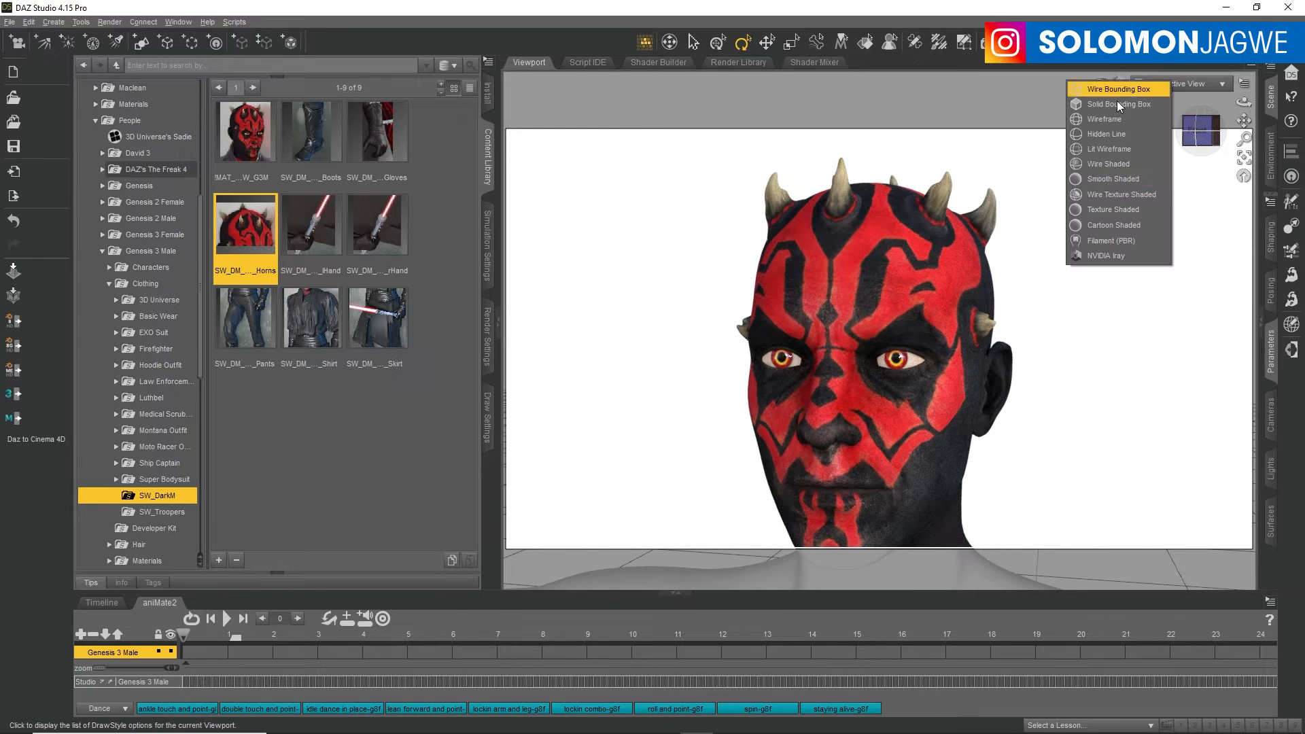
left_click(1113, 208)
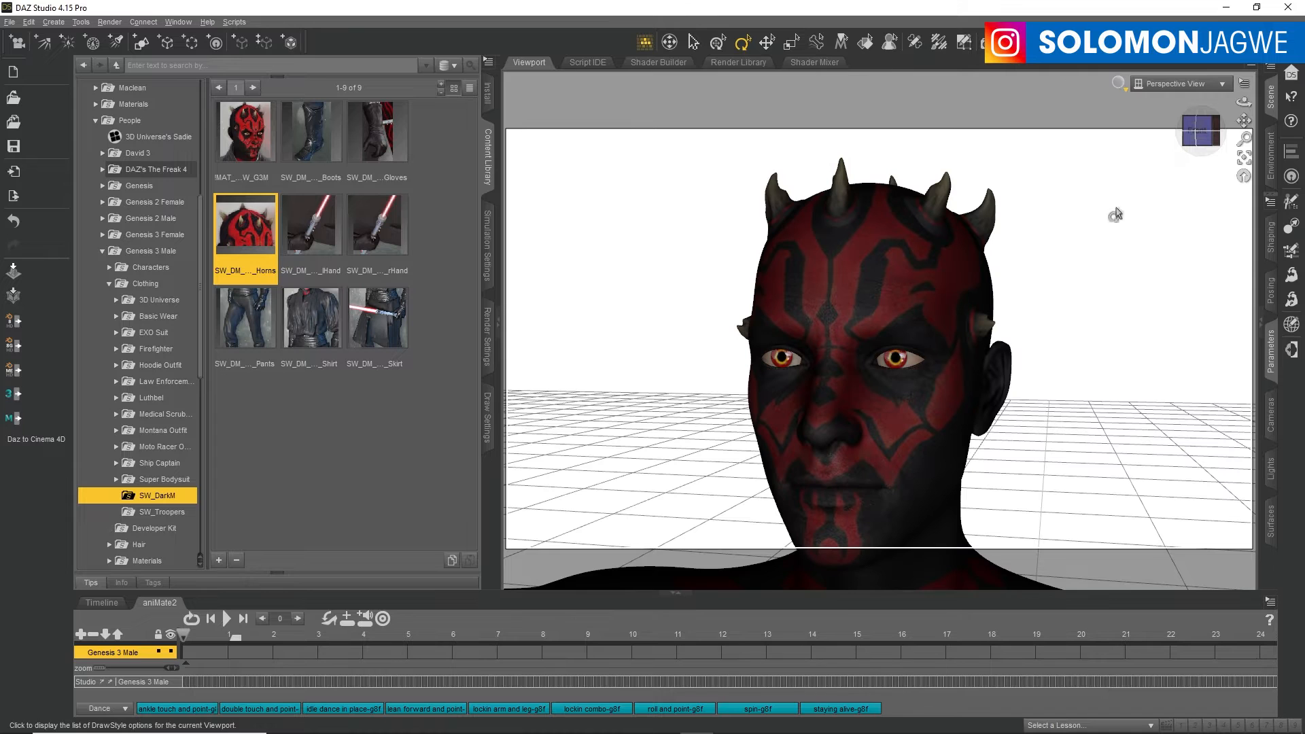
Step: Reveal the scene hierarchy and load the SW_DarkM shirt and pants onto the Genesis 3 Male figure
left_click(1257, 320)
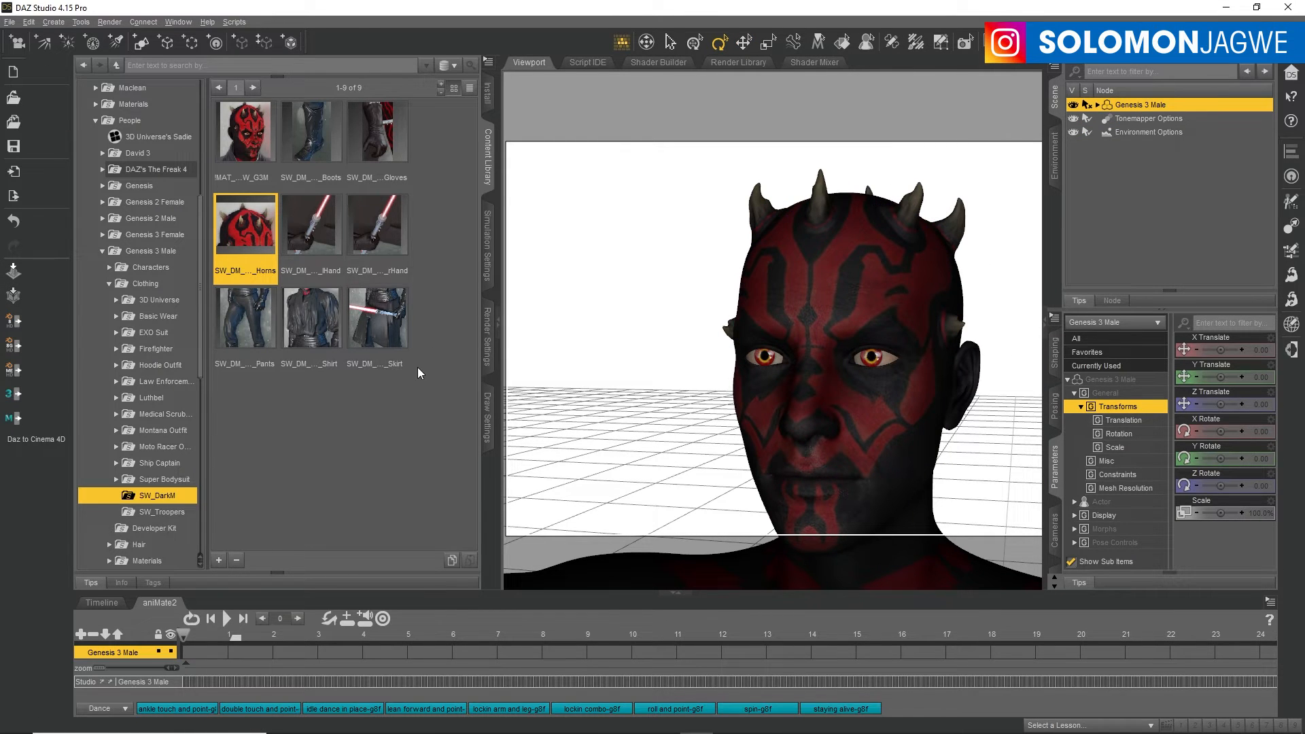
double_click(310, 329)
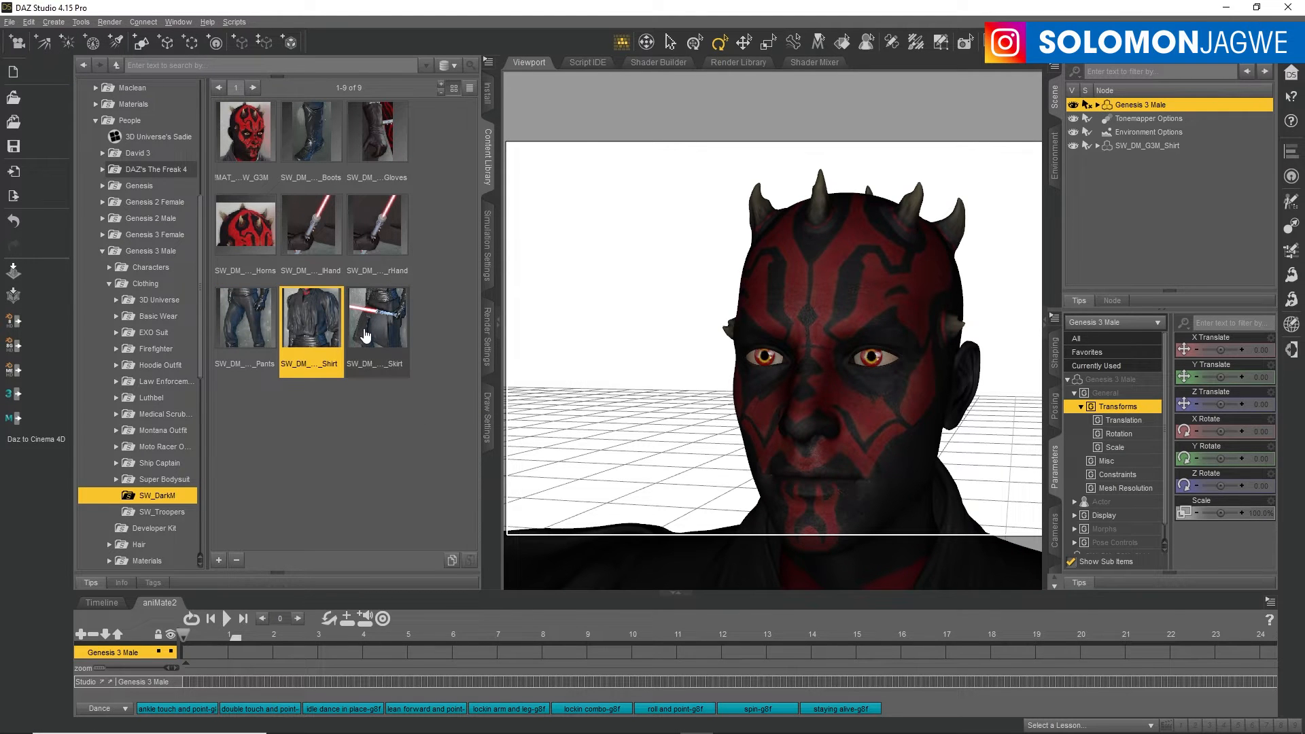
left_click(251, 333)
double_click(250, 333)
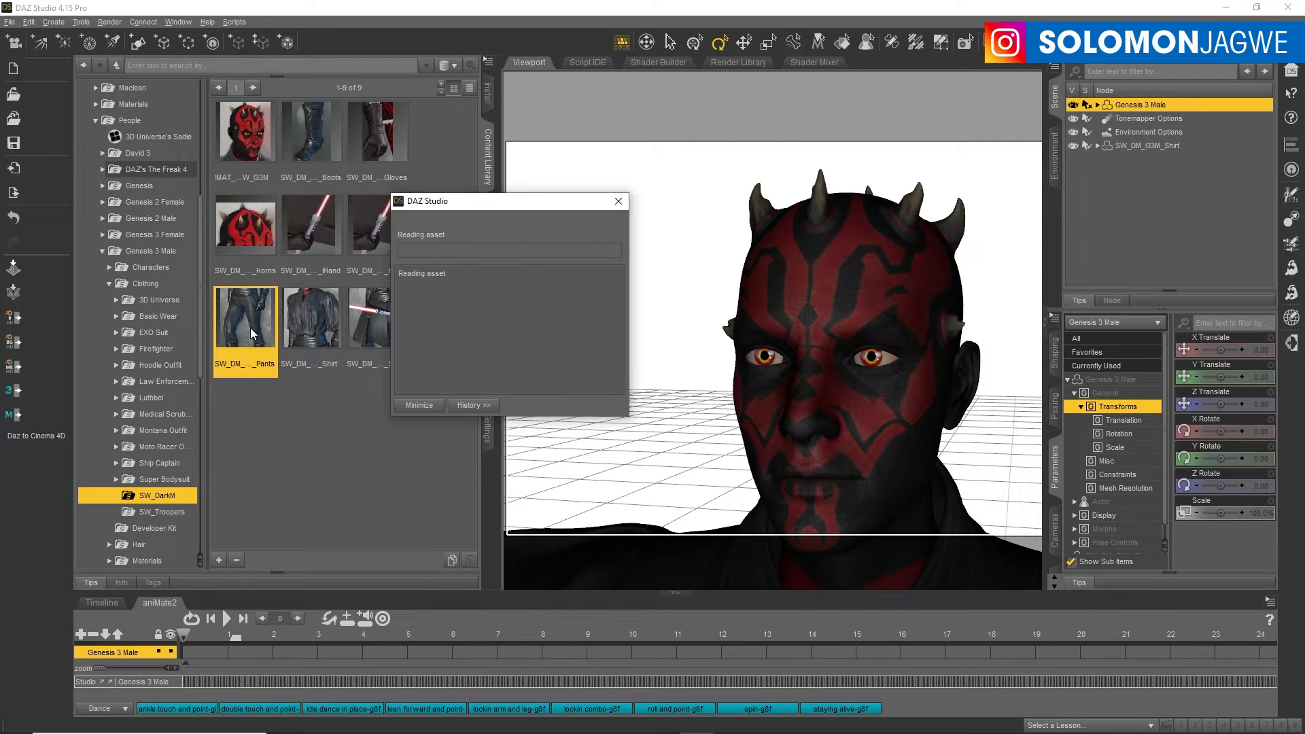
left_click_drag(918, 269, 926, 297)
scroll(926, 297, "down", 10)
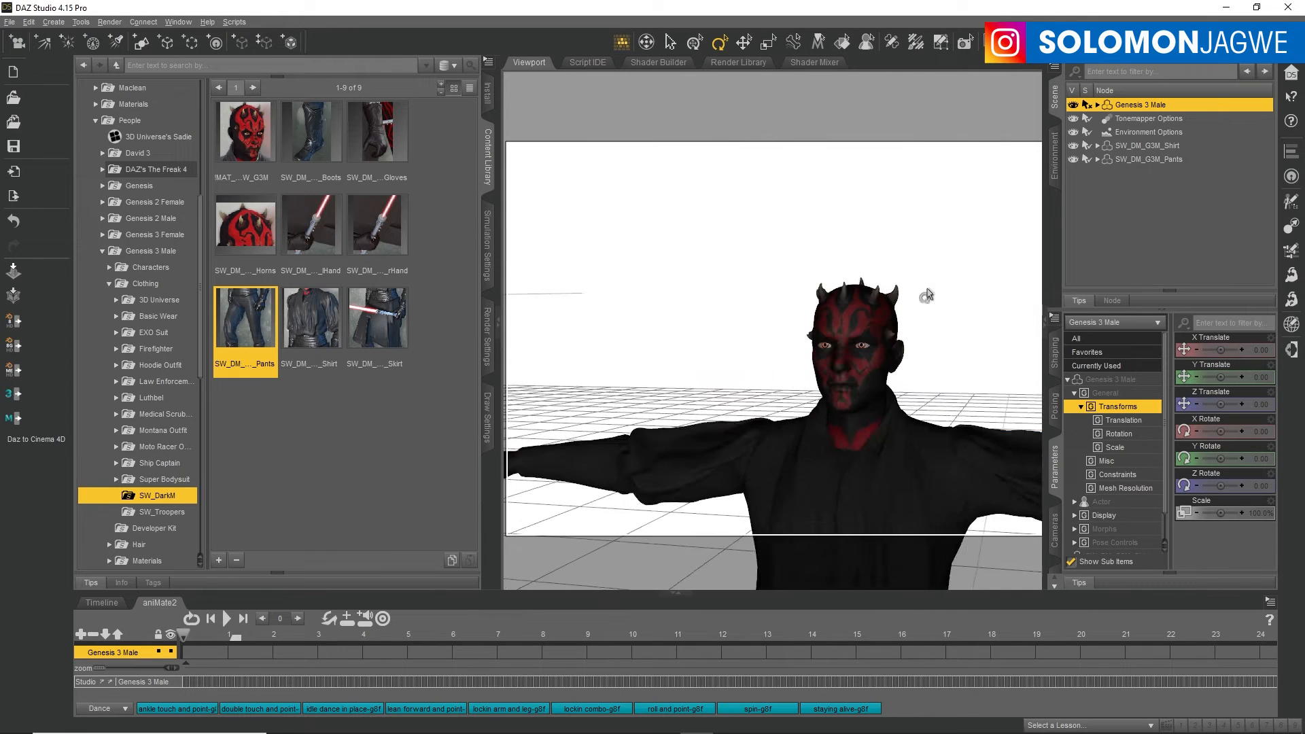
Step: Frame the full figure in a wider viewport and add the SW_DarkM boots, gloves and skirt
left_click(1041, 333)
left_click_drag(1244, 120, 1234, 26)
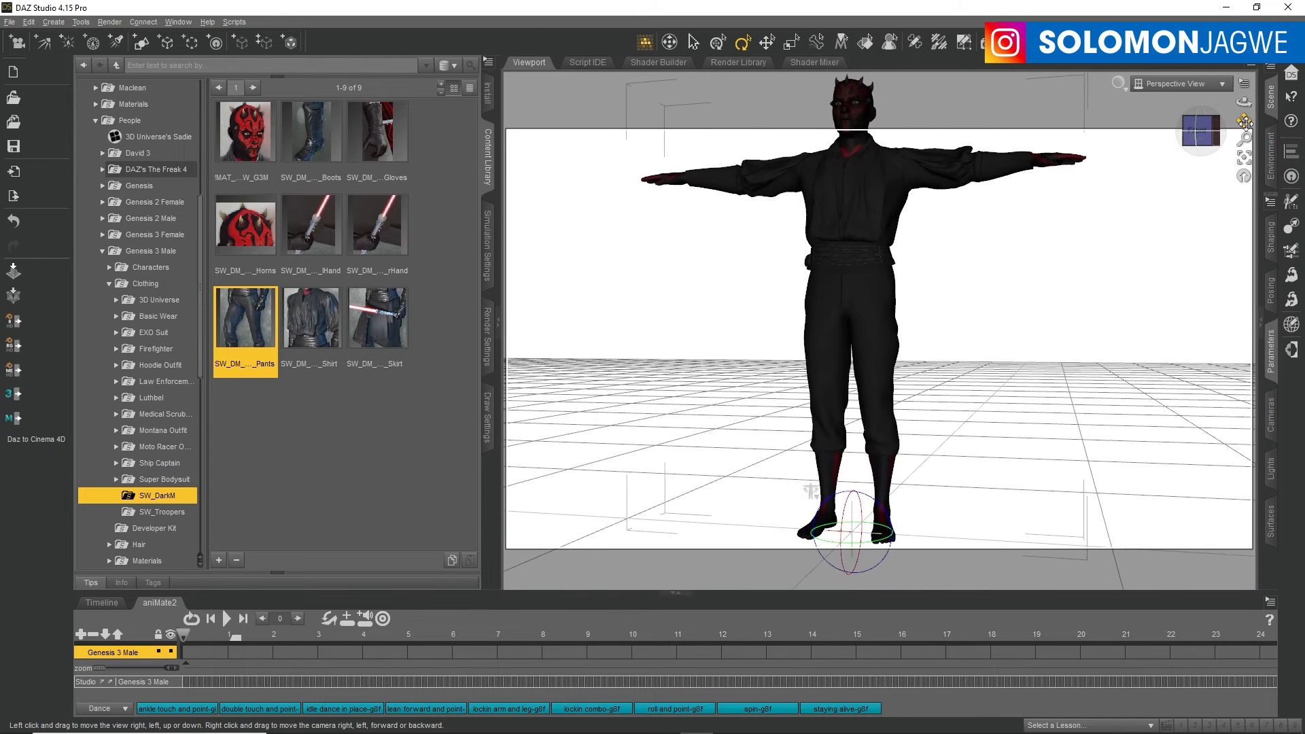
double_click(311, 129)
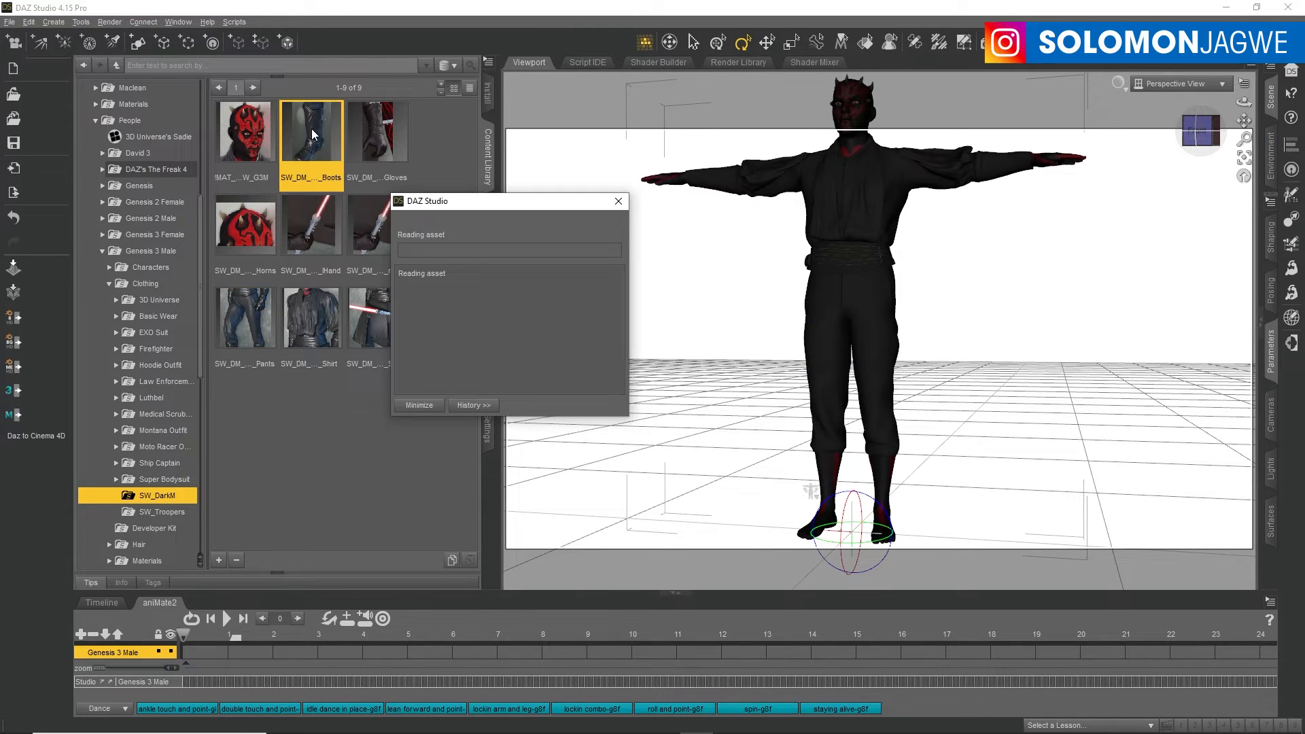
double_click(389, 151)
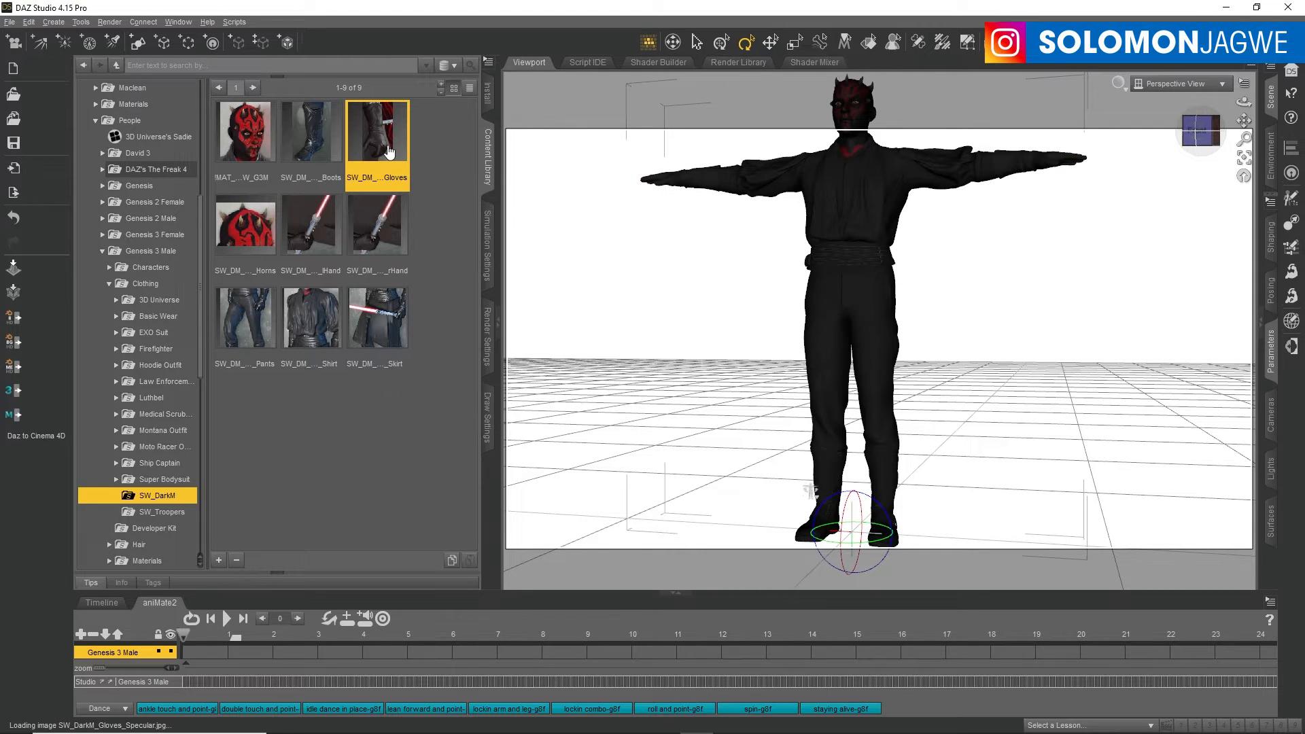
double_click(386, 338)
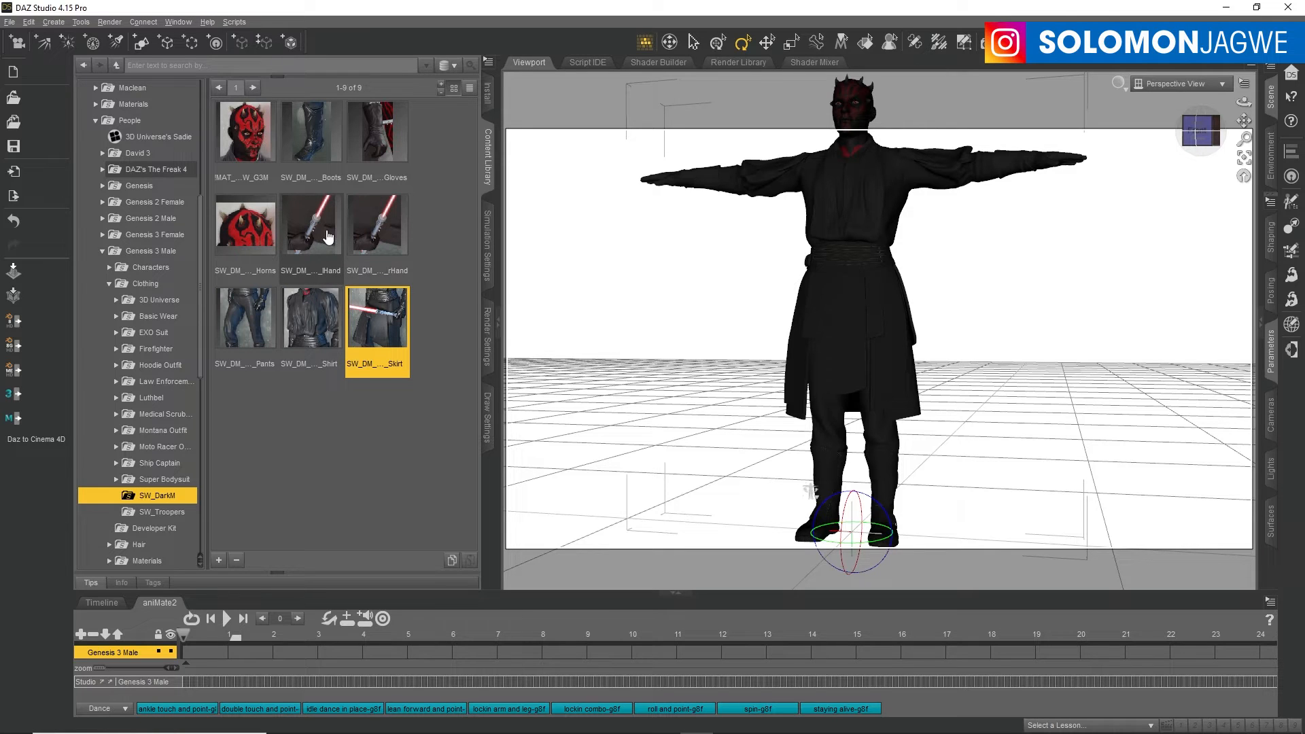
Step: Check the lightsaber assets, play part of the Unreal_Engine_Emmissive_Lights_02 video in the media player, pause it and return to DAZ Studio
mouse_move(316, 232)
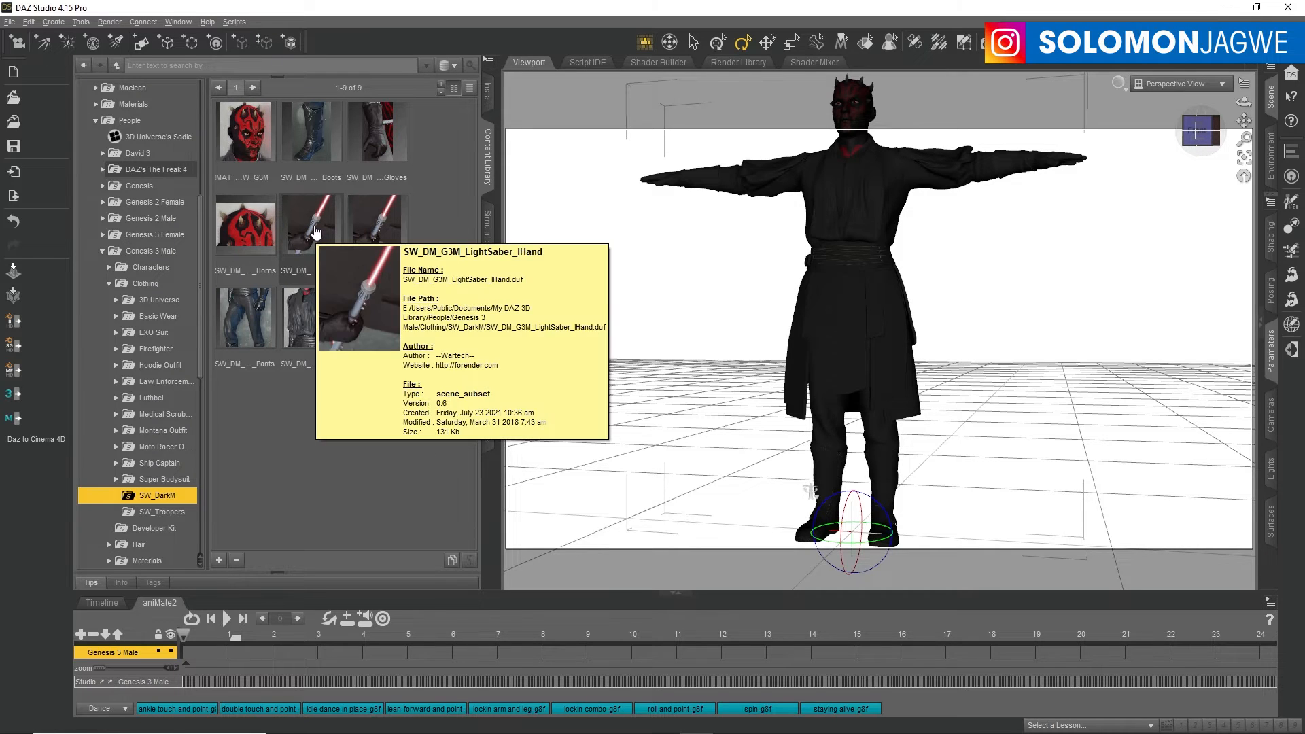
mouse_move(370, 242)
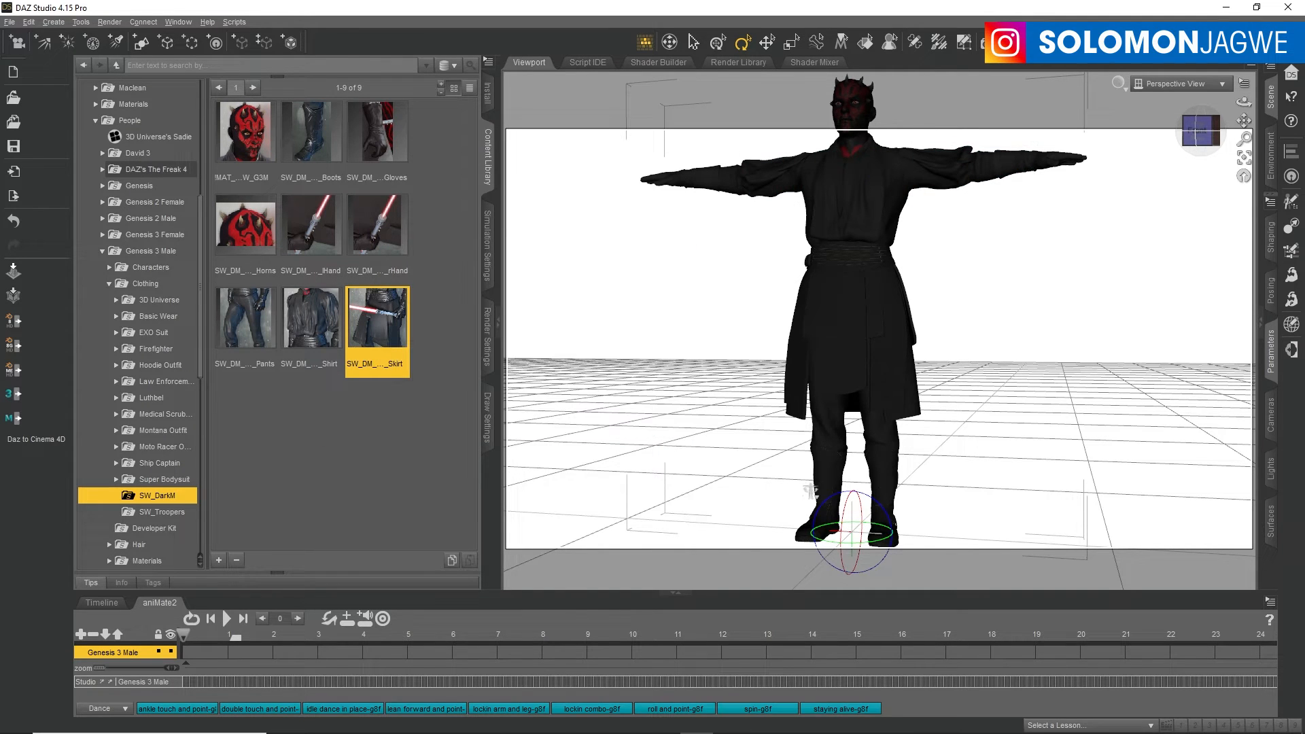
mouse_move(726, 729)
left_click(666, 726)
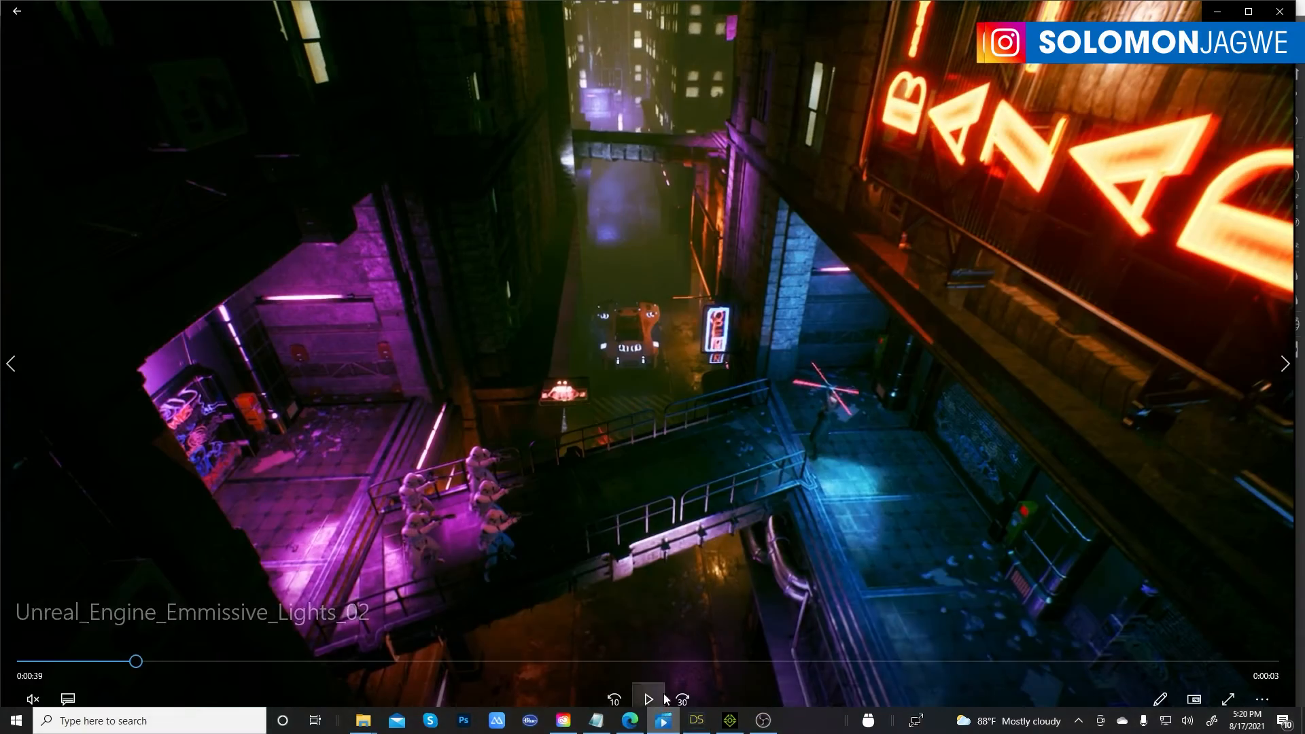
left_click(649, 700)
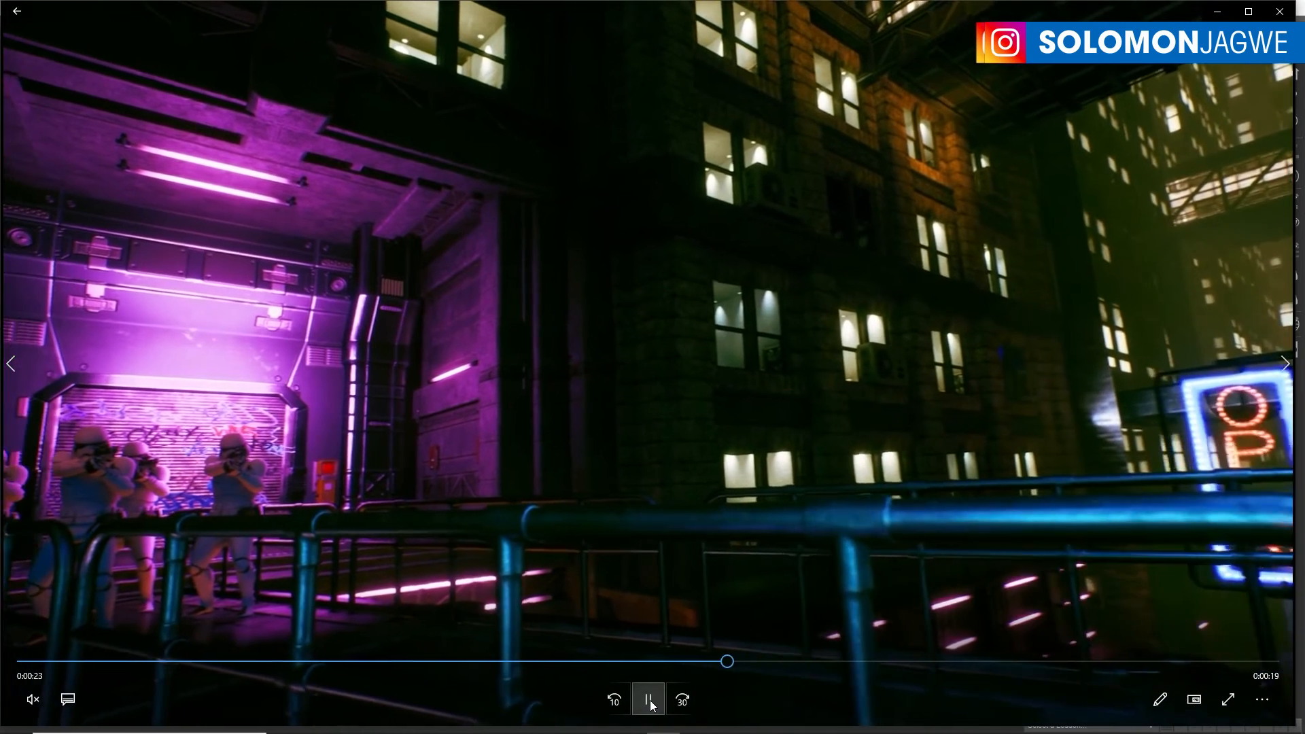
left_click(652, 706)
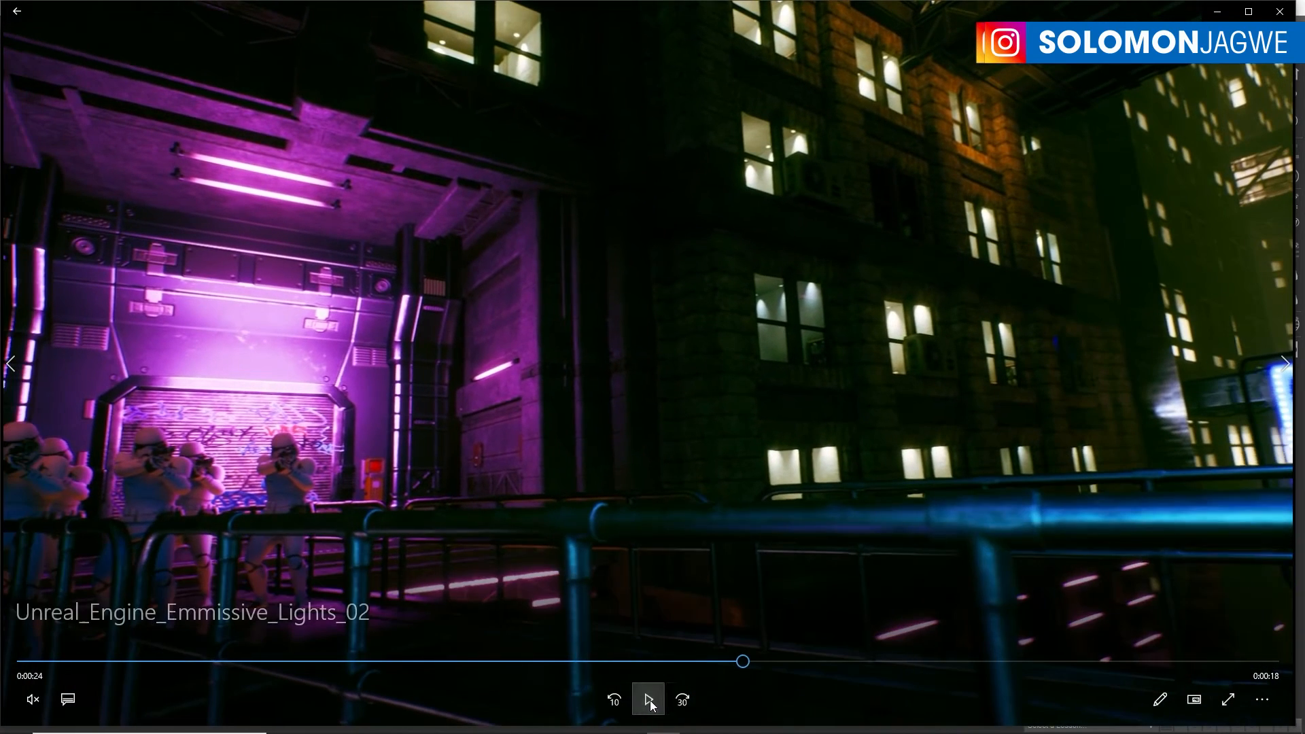
left_click(1219, 12)
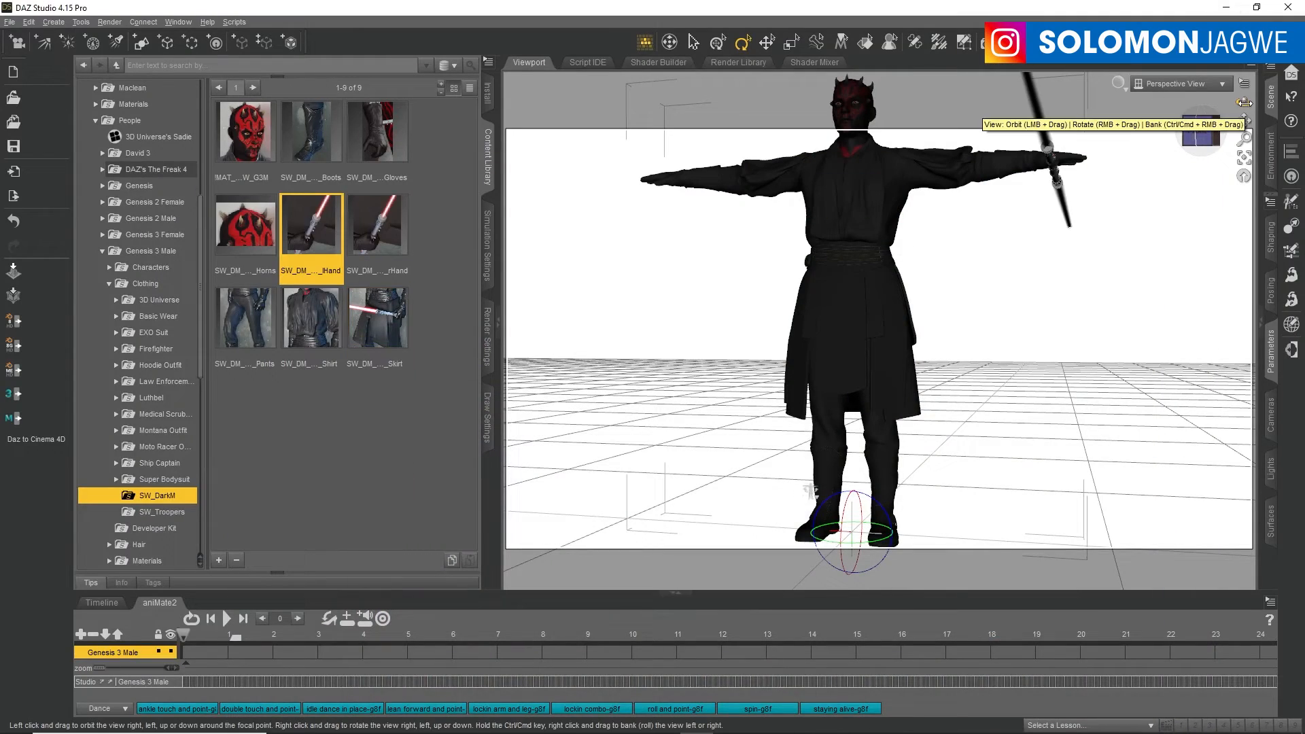
Step: Add the SW_DarkM right-hand lightsaber to the character and view the fully equipped figure from several angles
left_click_drag(1244, 102, 1244, 102)
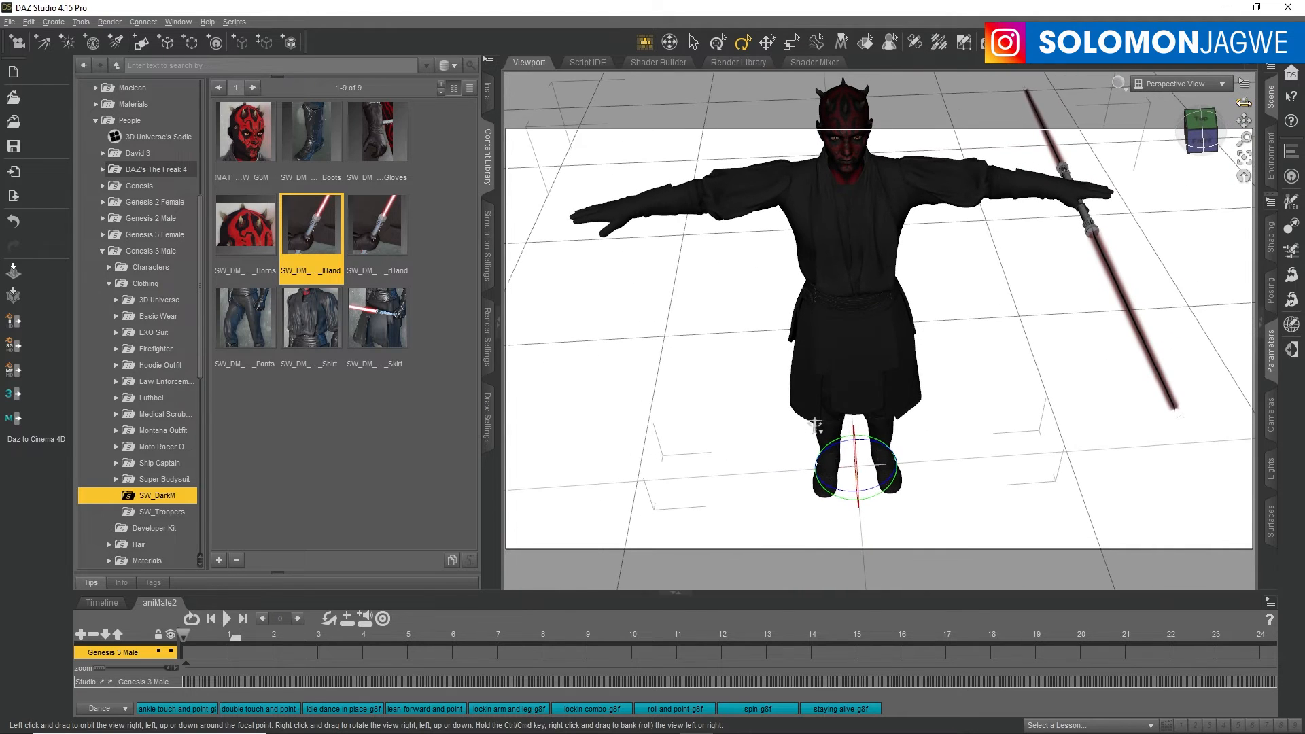
double_click(386, 235)
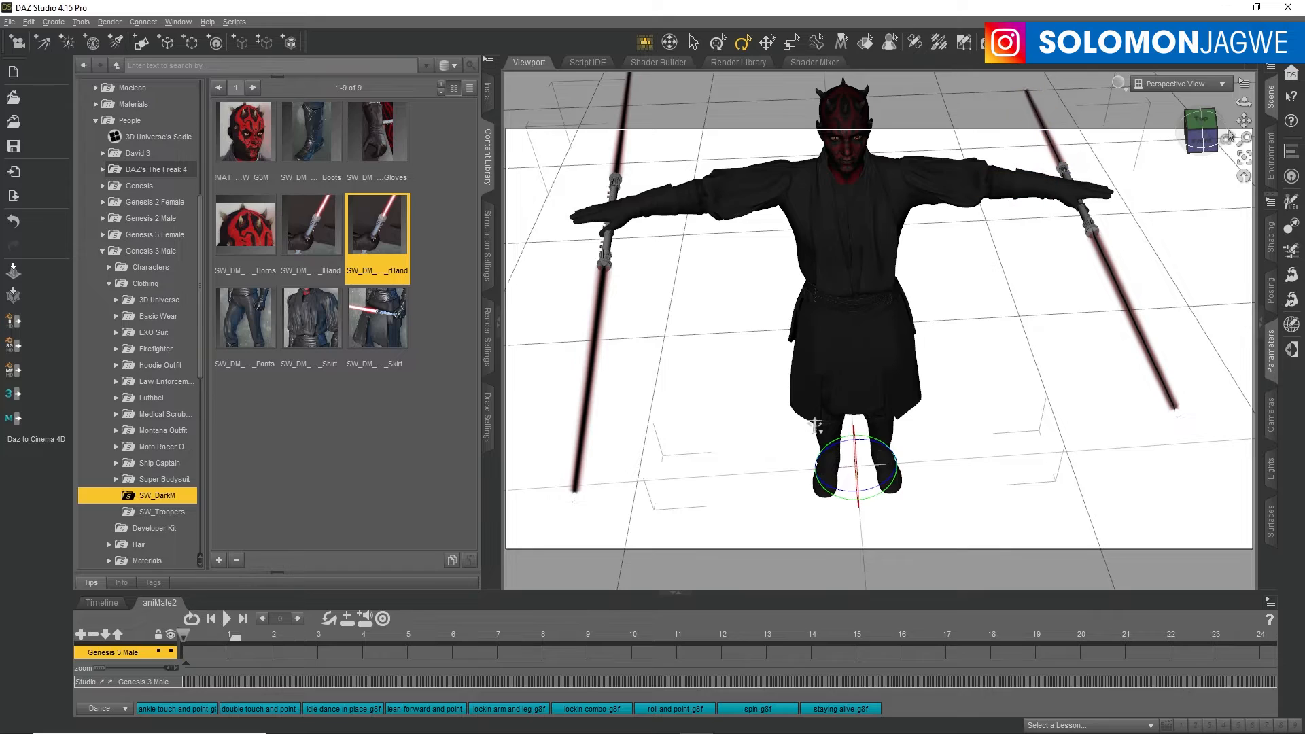
left_click_drag(1244, 103, 1227, 221)
mouse_move(1244, 103)
left_mouse_down()
mouse_move(1283, 92)
mouse_move(1279, 102)
mouse_move(1213, 90)
mouse_move(1275, 114)
mouse_move(1213, 99)
mouse_move(1260, 106)
left_mouse_up()
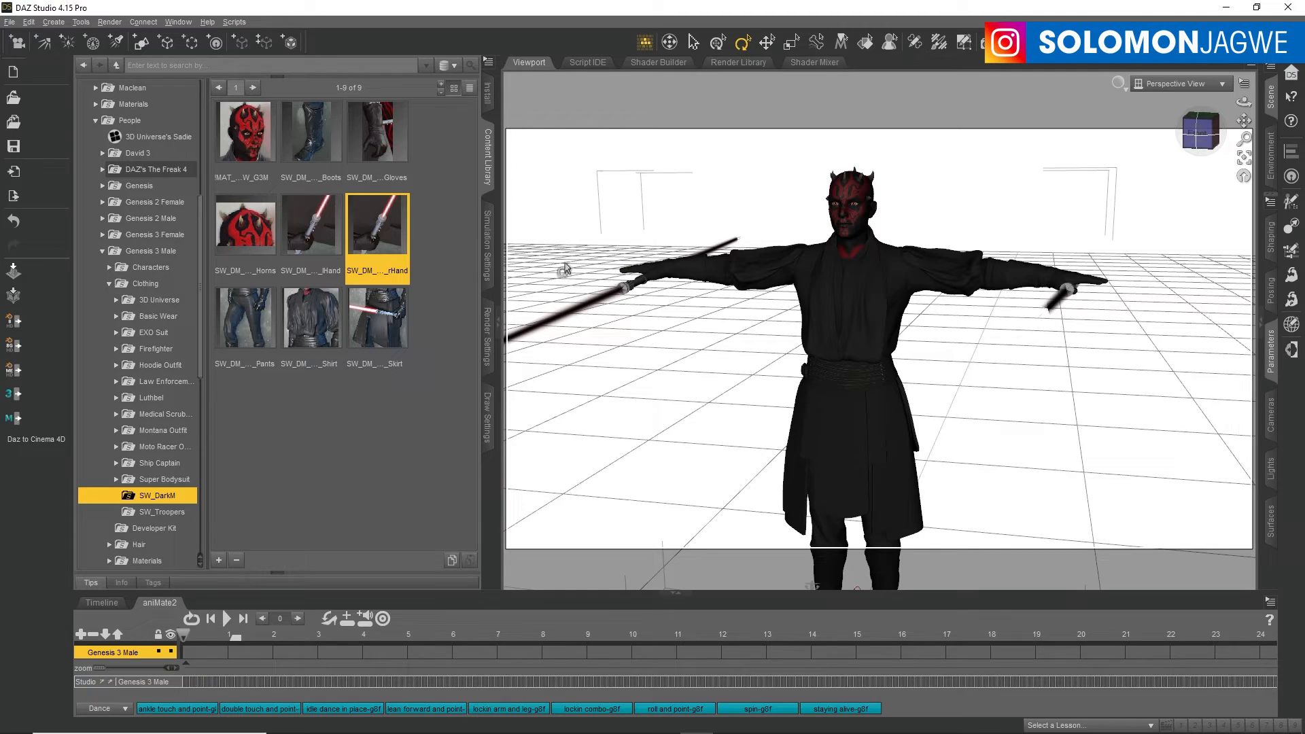
mouse_move(1244, 121)
left_mouse_down()
mouse_move(1224, 103)
mouse_move(1243, 100)
left_mouse_up()
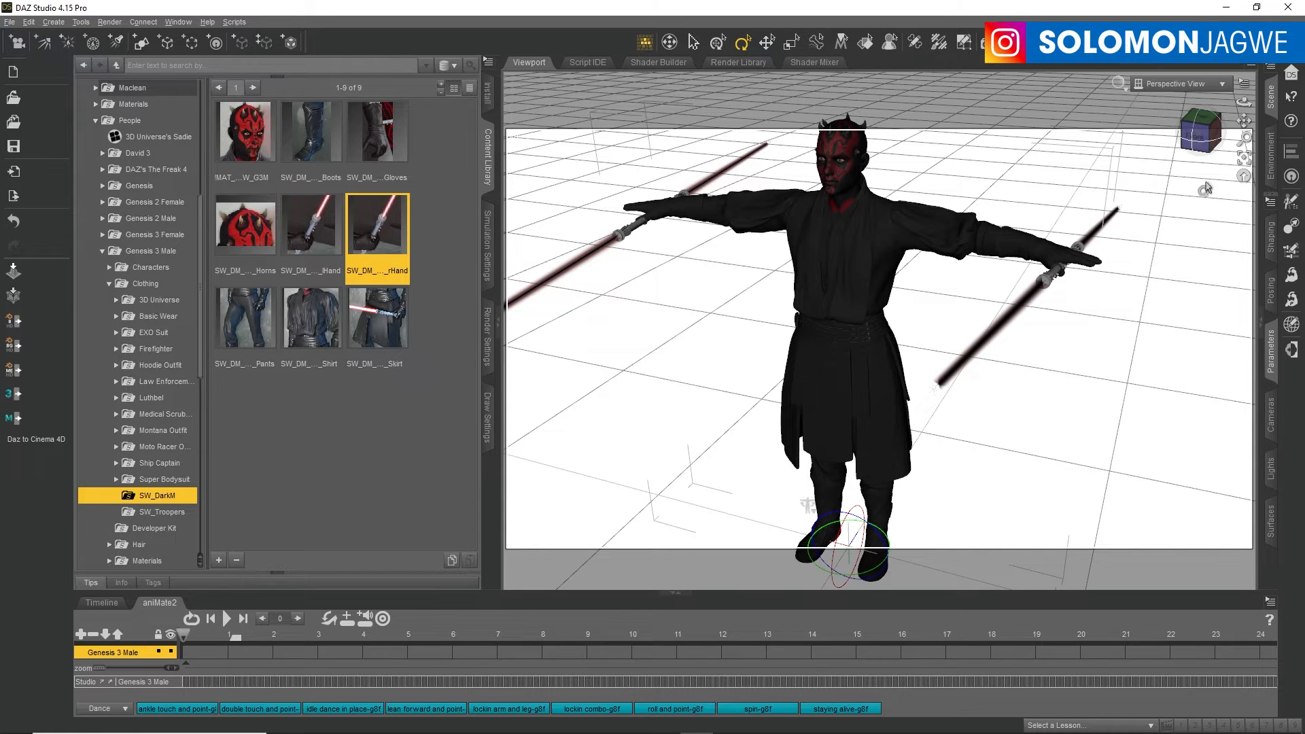
Step: Reveal the scene hierarchy, check the Genesis 3 Male node's children, and clear the selection
left_click(1262, 326)
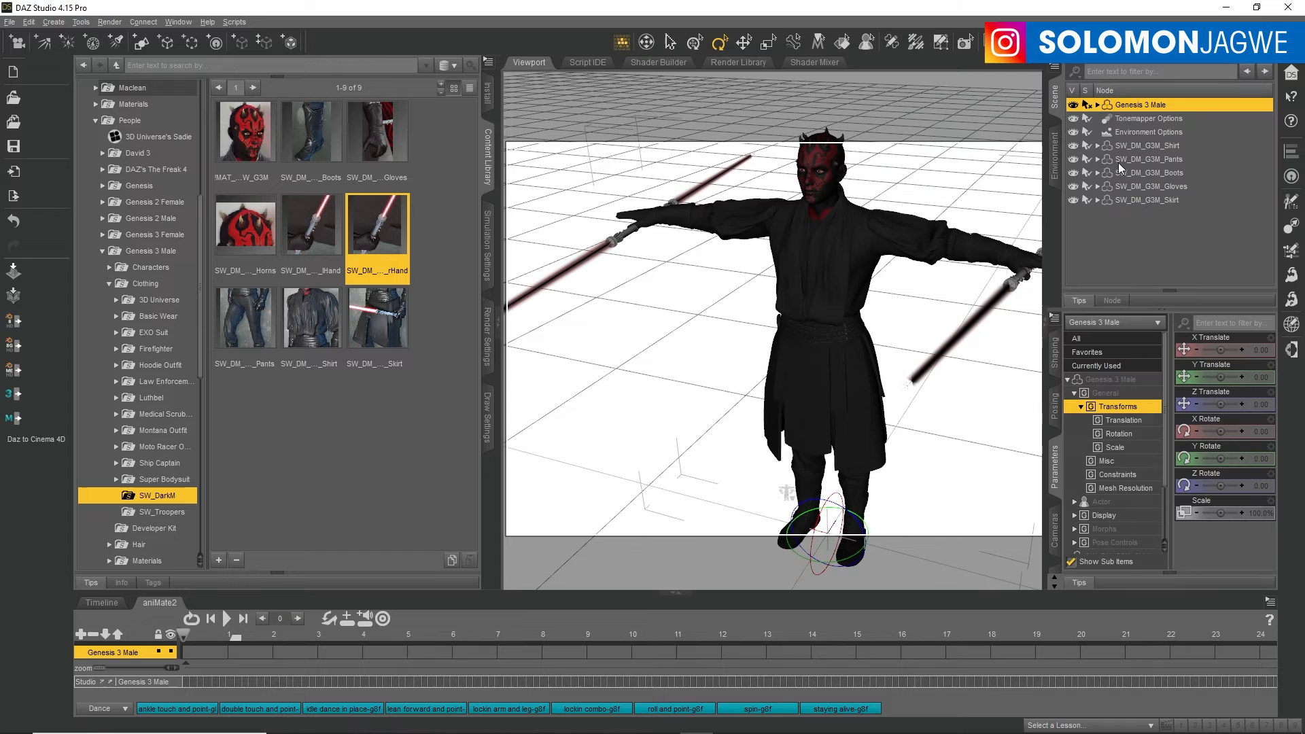
left_click(1098, 104)
left_click(1098, 107)
left_click(1122, 259)
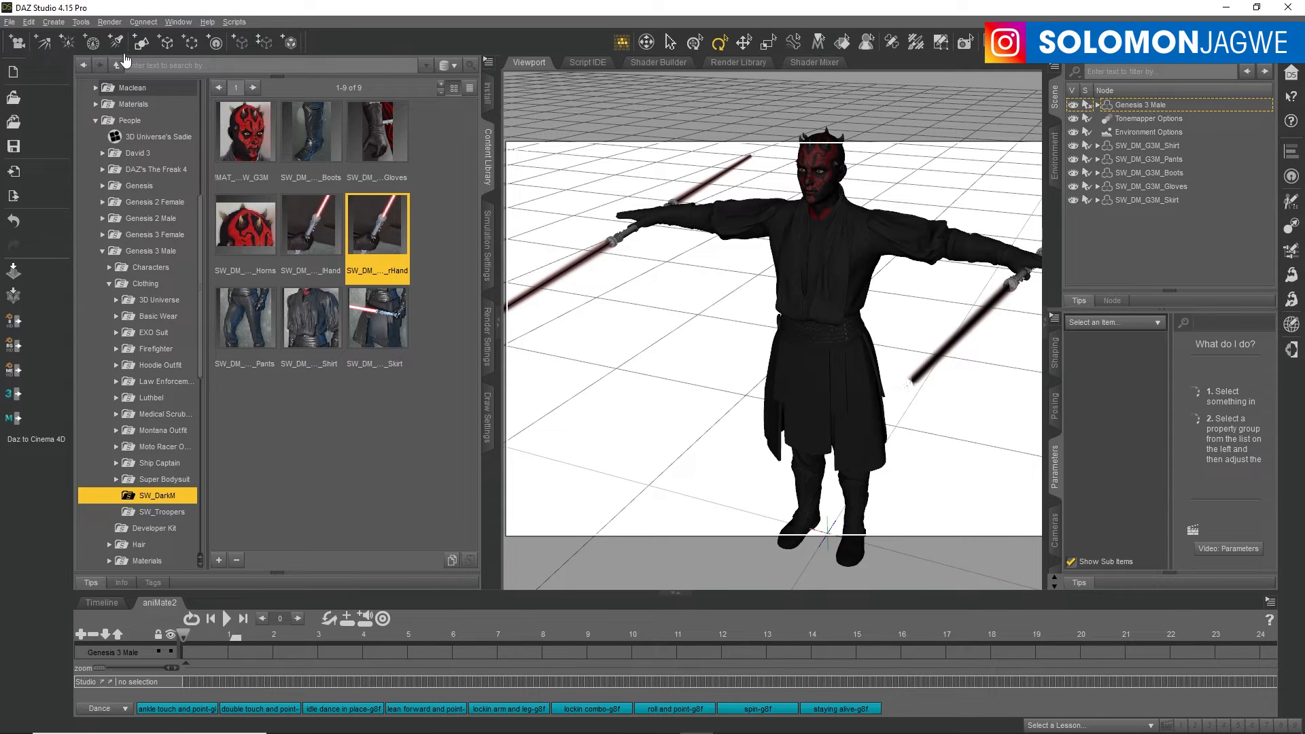
Step: Start an Autodesk FBX export named Darth_00.fbx in the desktop's Darth folder
left_click(10, 22)
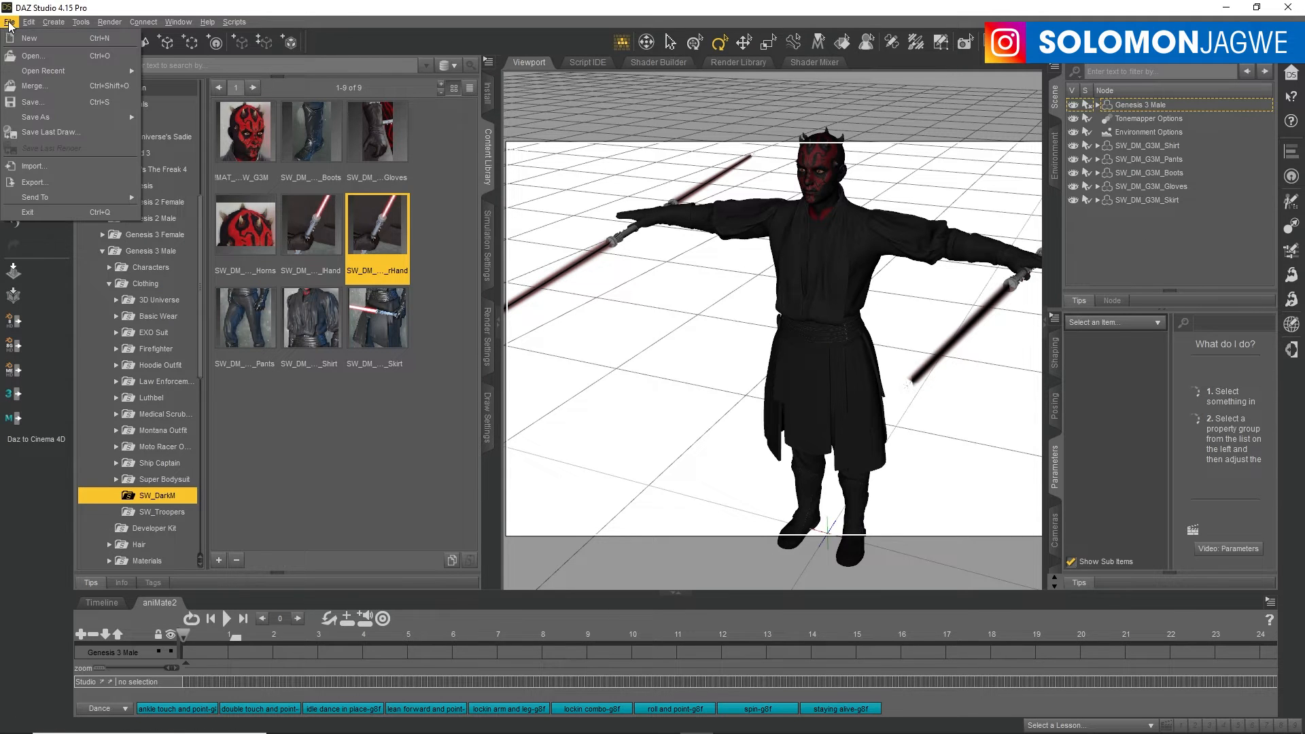
left_click(36, 181)
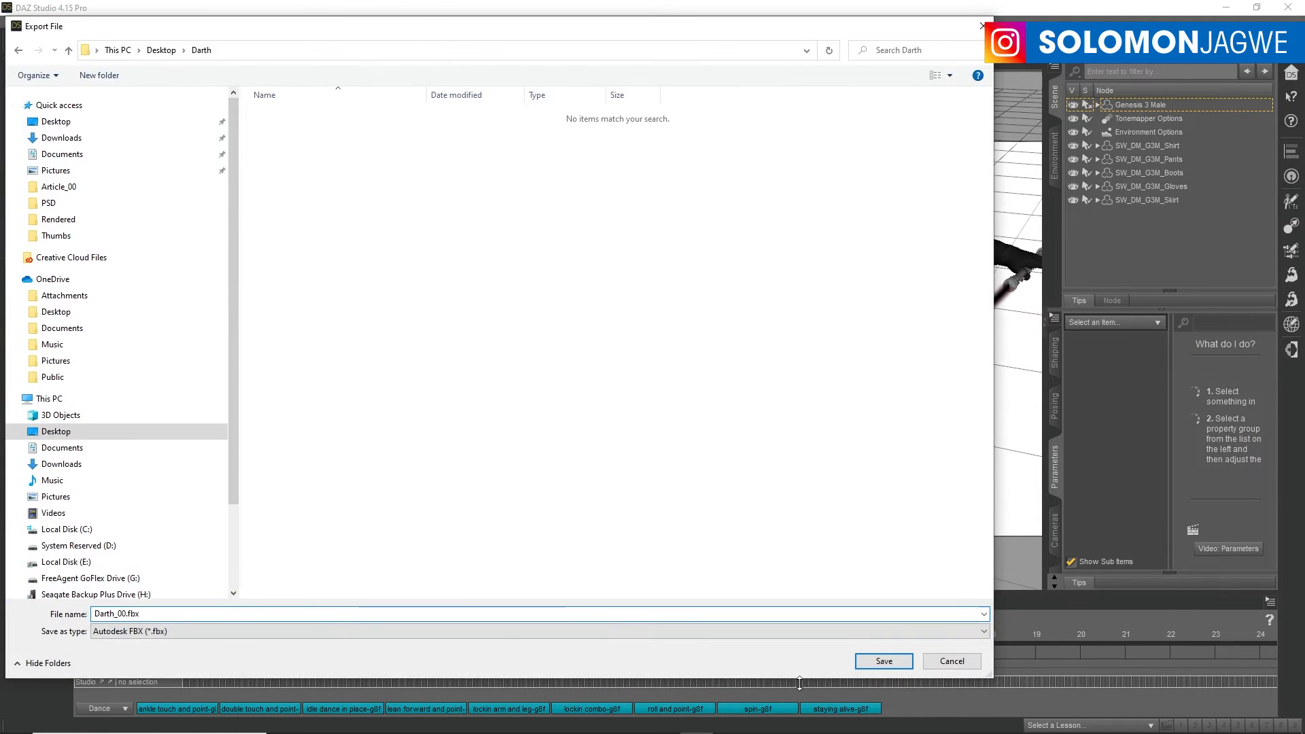
left_click(884, 663)
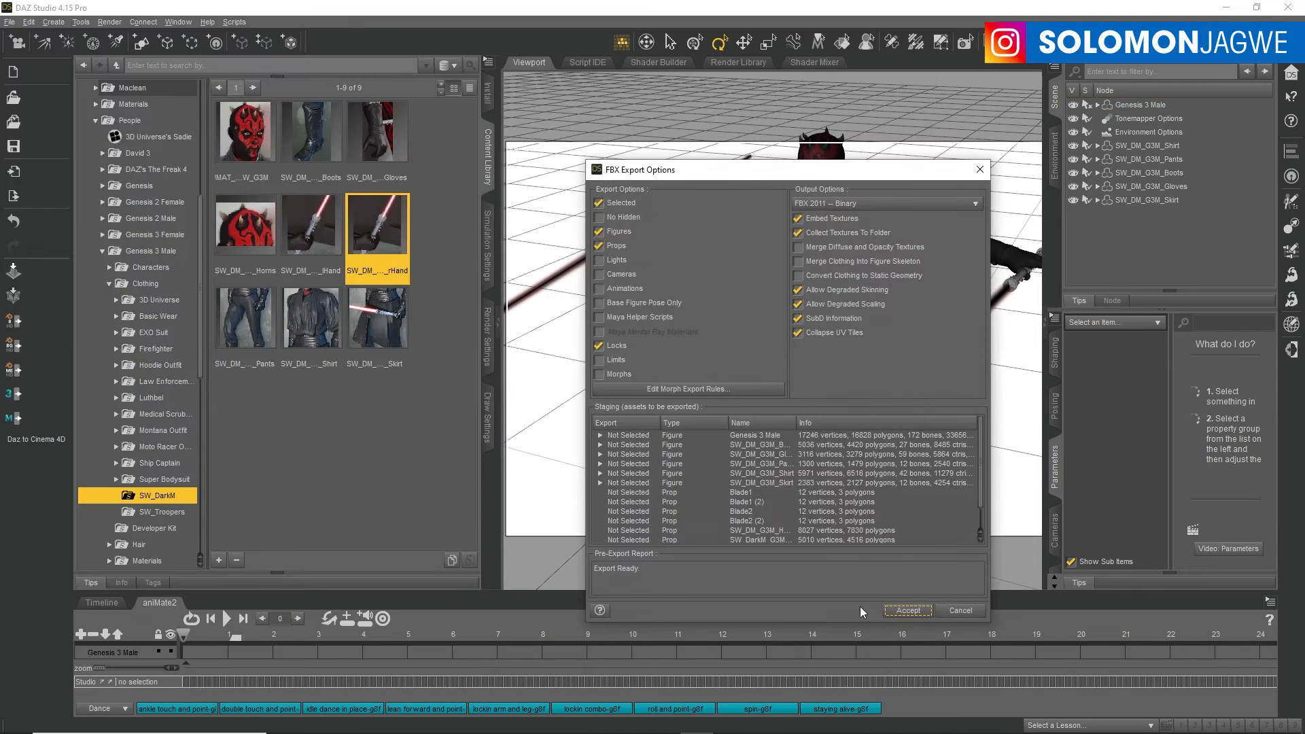
Step: Enable Merge Clothing Into Figure Skeleton, Limits and Morphs, keep Locks on, and run the FBX export
left_click(869, 335)
left_click(798, 263)
left_click(600, 347)
left_click(599, 375)
left_click(601, 361)
left_click(918, 614)
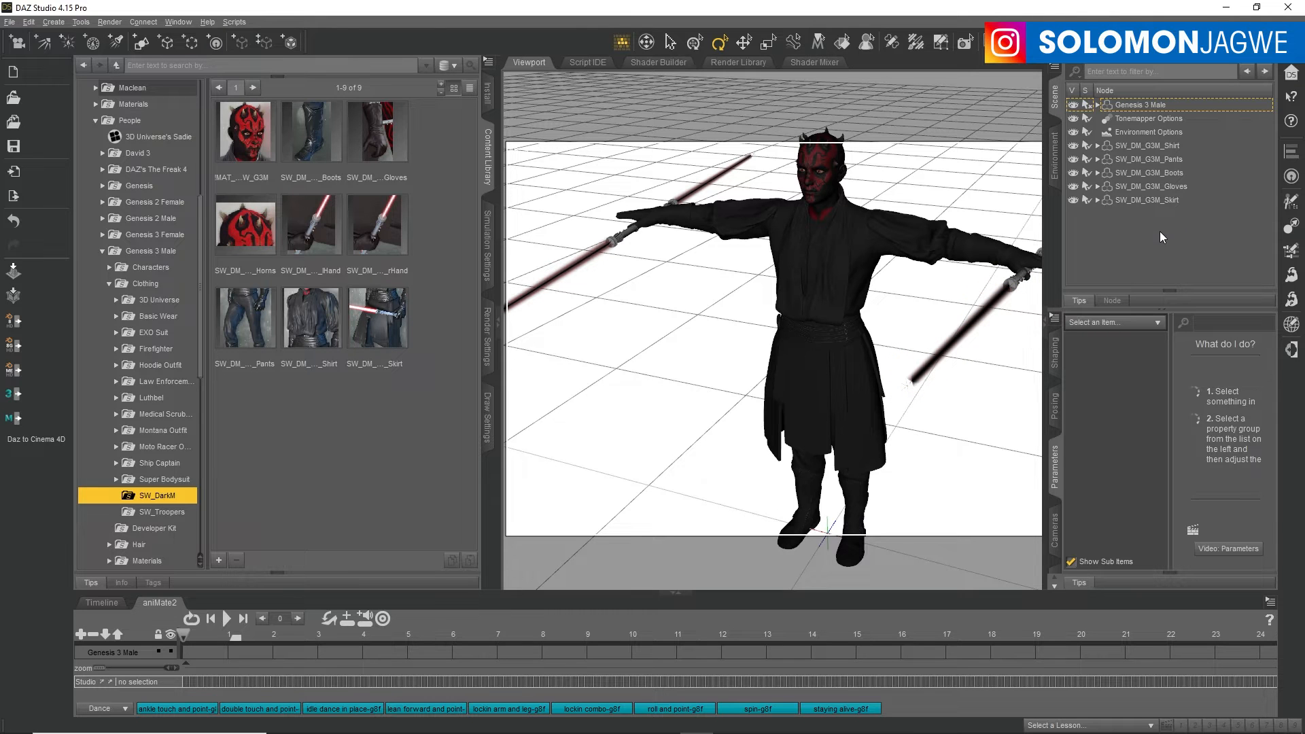
Step: Minimize DAZ Studio and iClone and check the file size of Darth_00.fbx in the Darth folder
left_click(1226, 8)
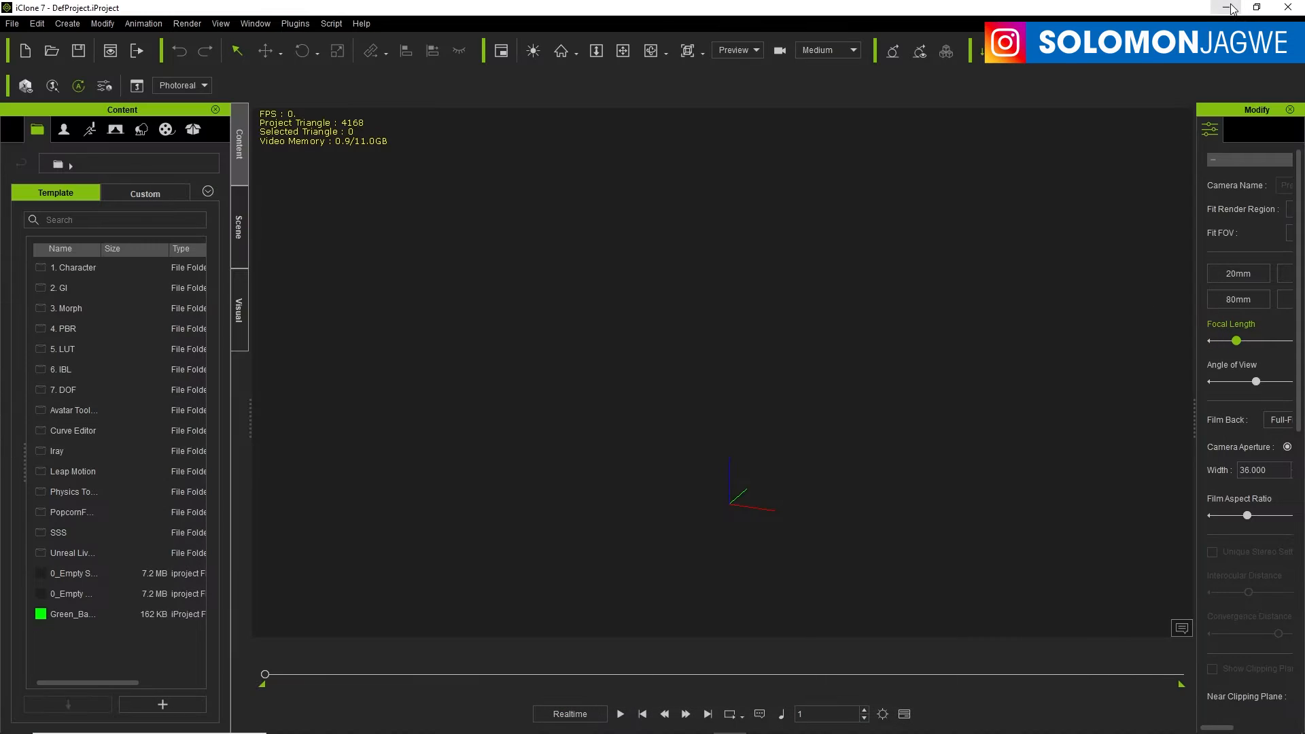
left_click(1226, 8)
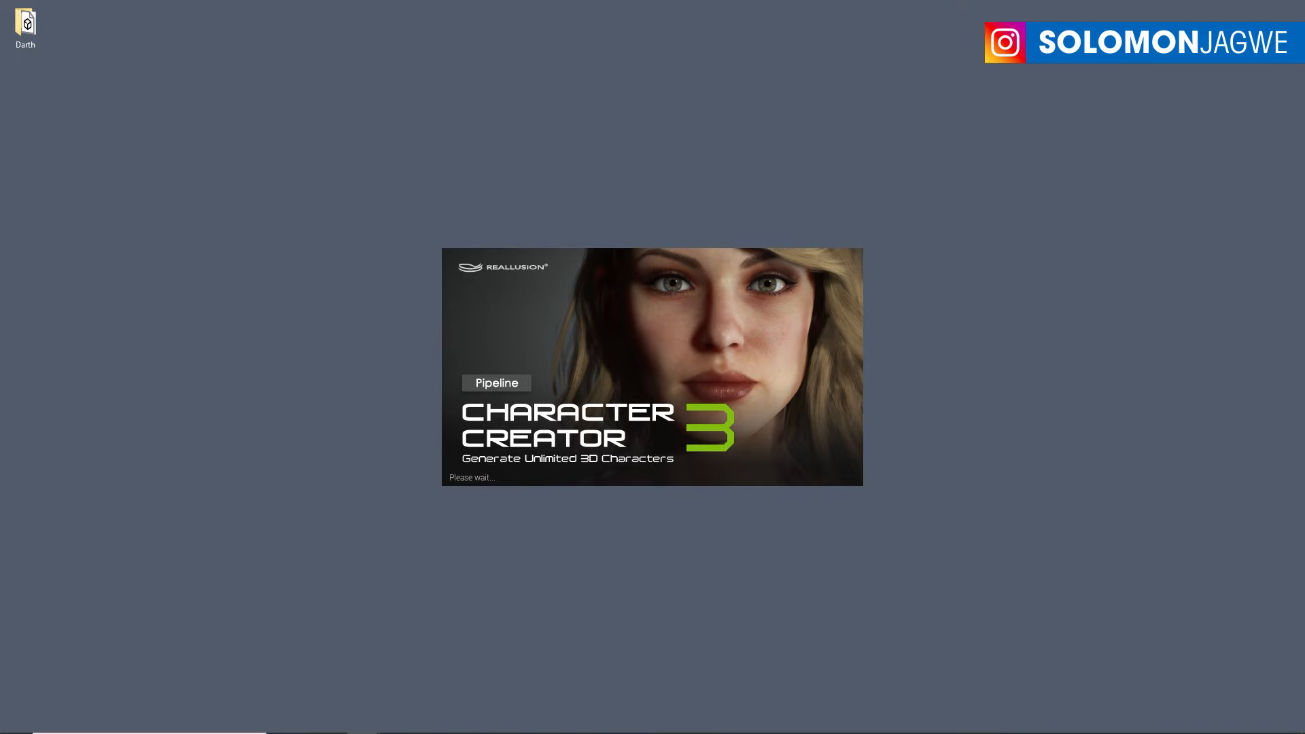
left_click_drag(1304, 97, 666, 35)
left_click(696, 198)
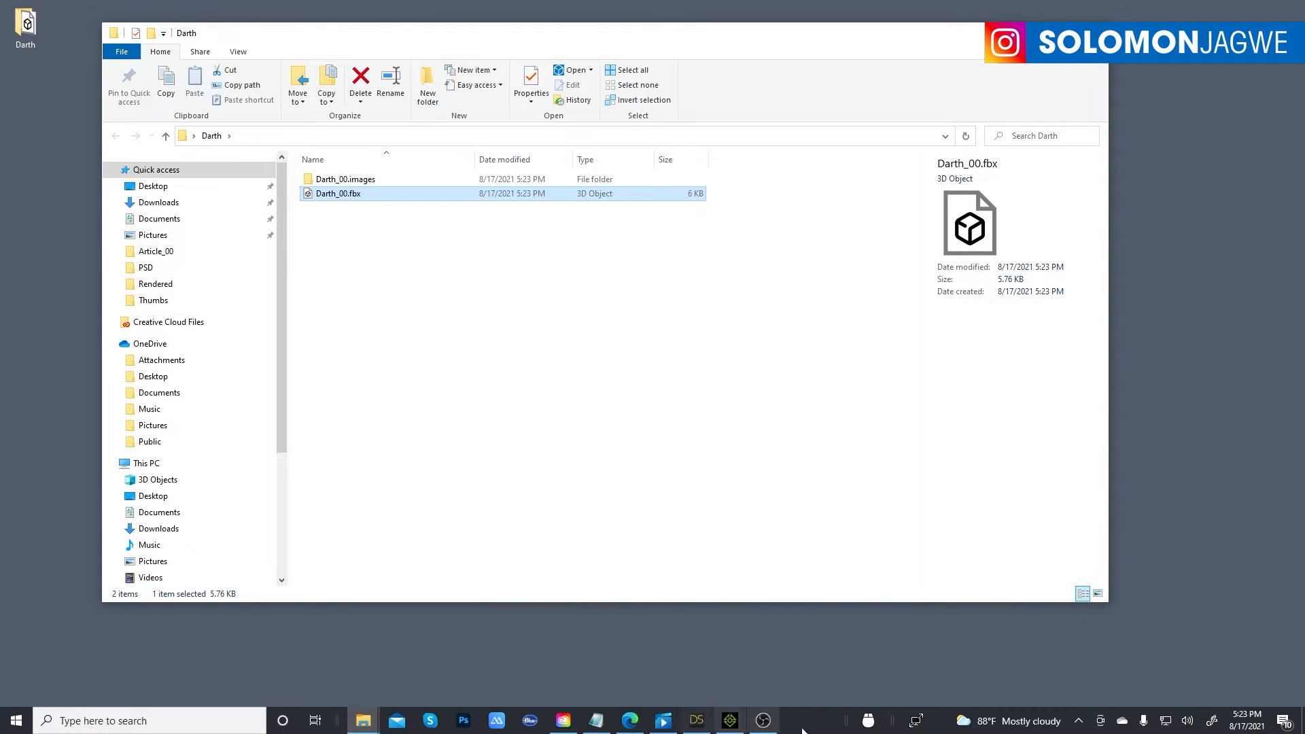
Step: Return to DAZ Studio and export the scene again over Darth_00.fbx with the Selected option off
left_click(698, 722)
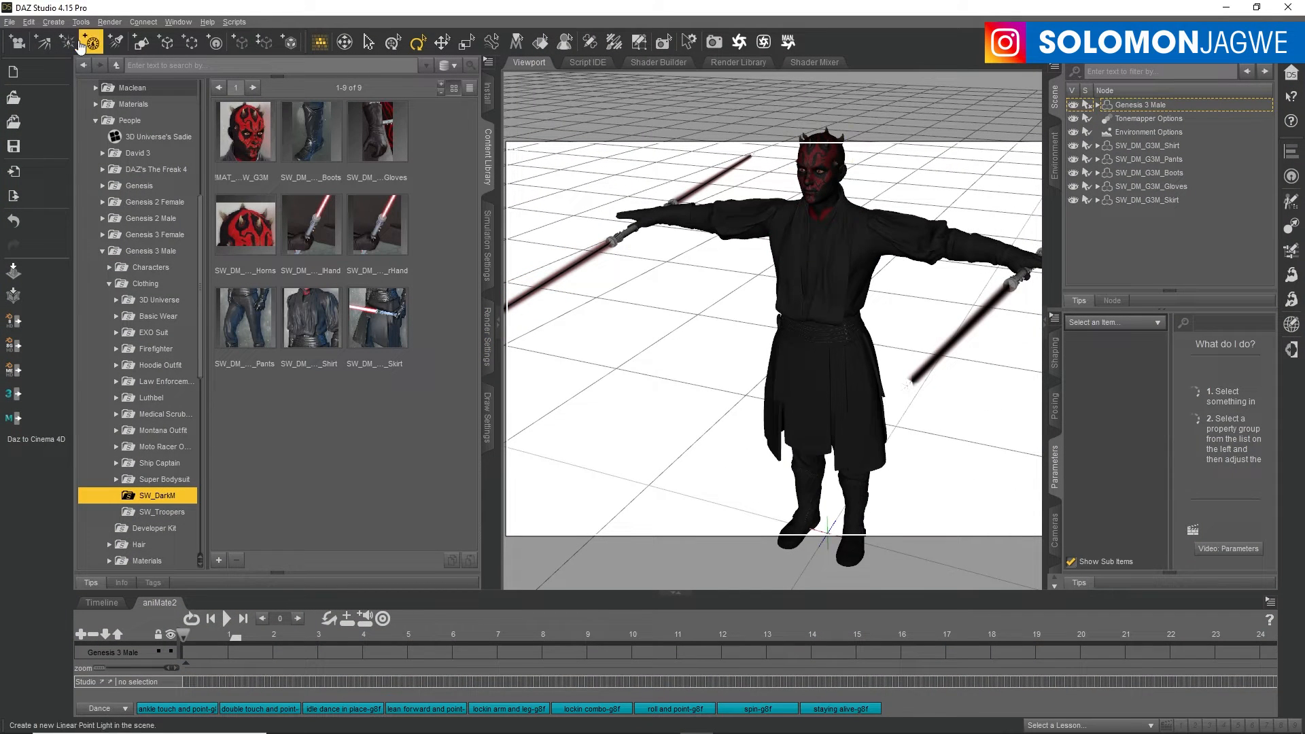
left_click(9, 22)
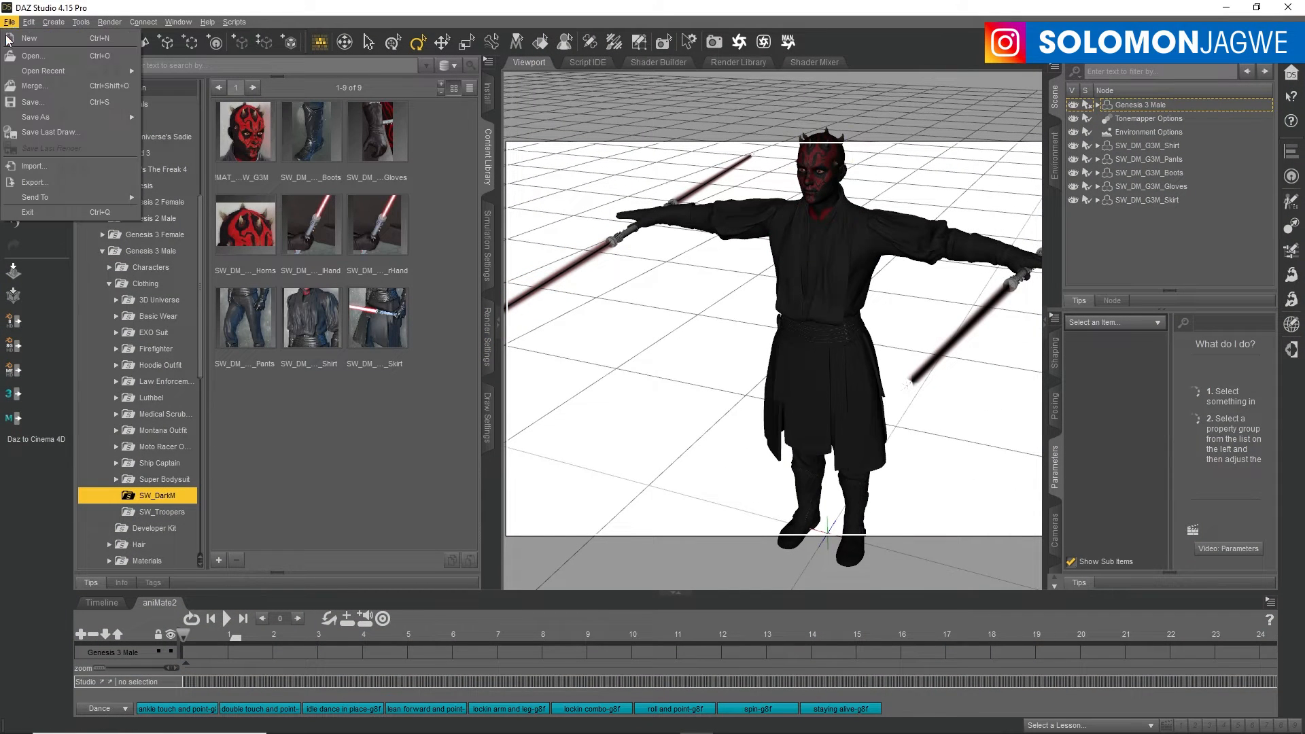
left_click(40, 182)
left_click(287, 129)
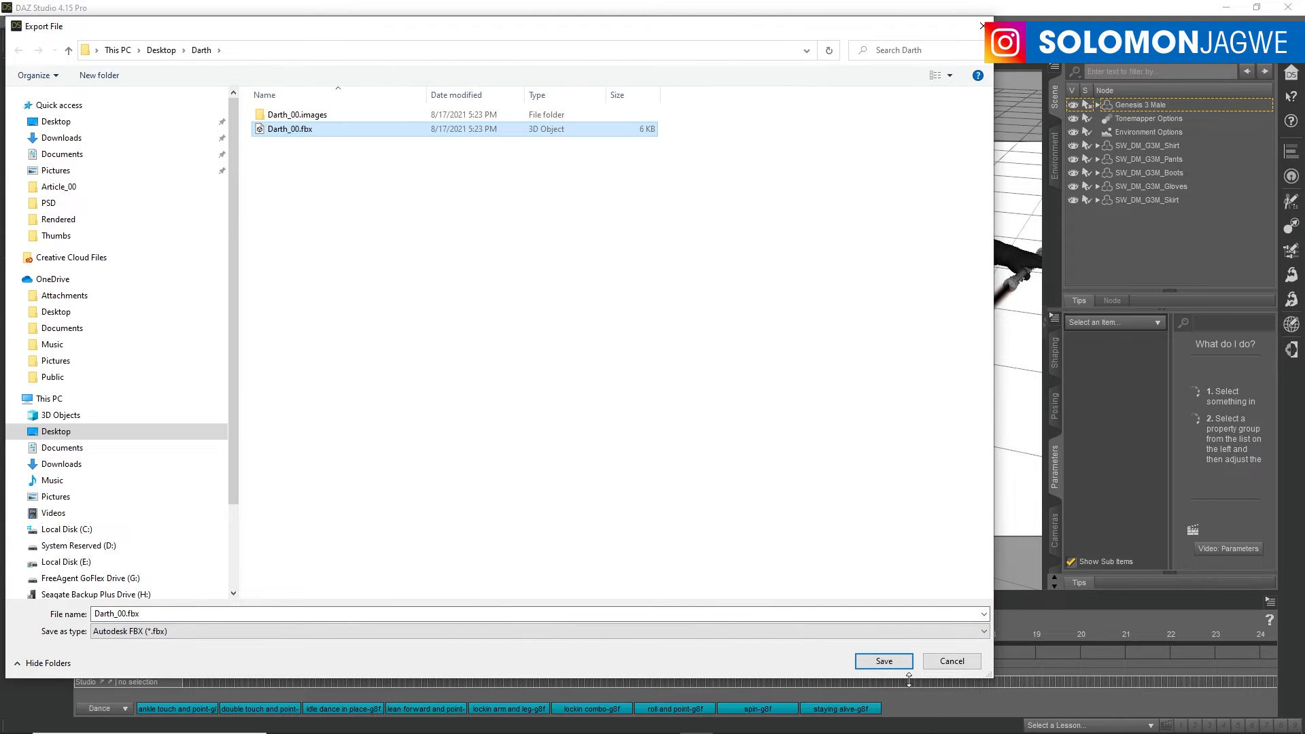
left_click(884, 660)
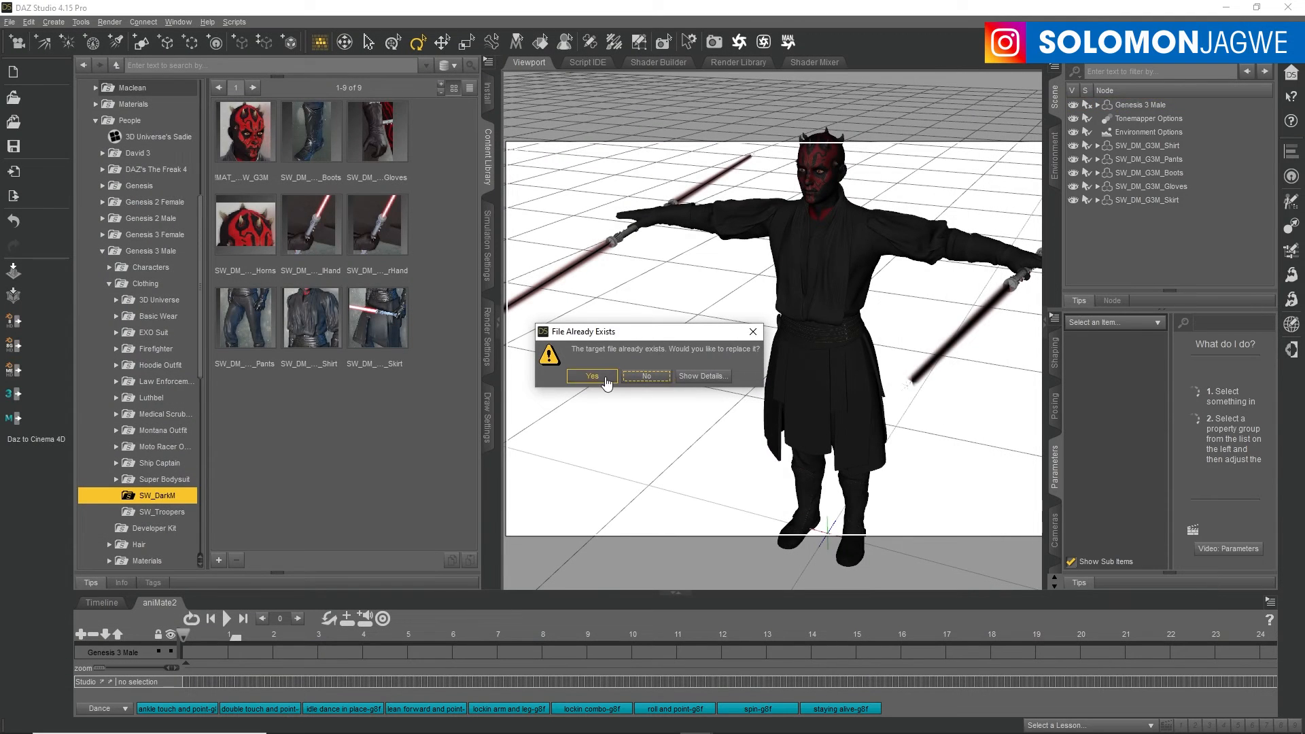
left_click(606, 378)
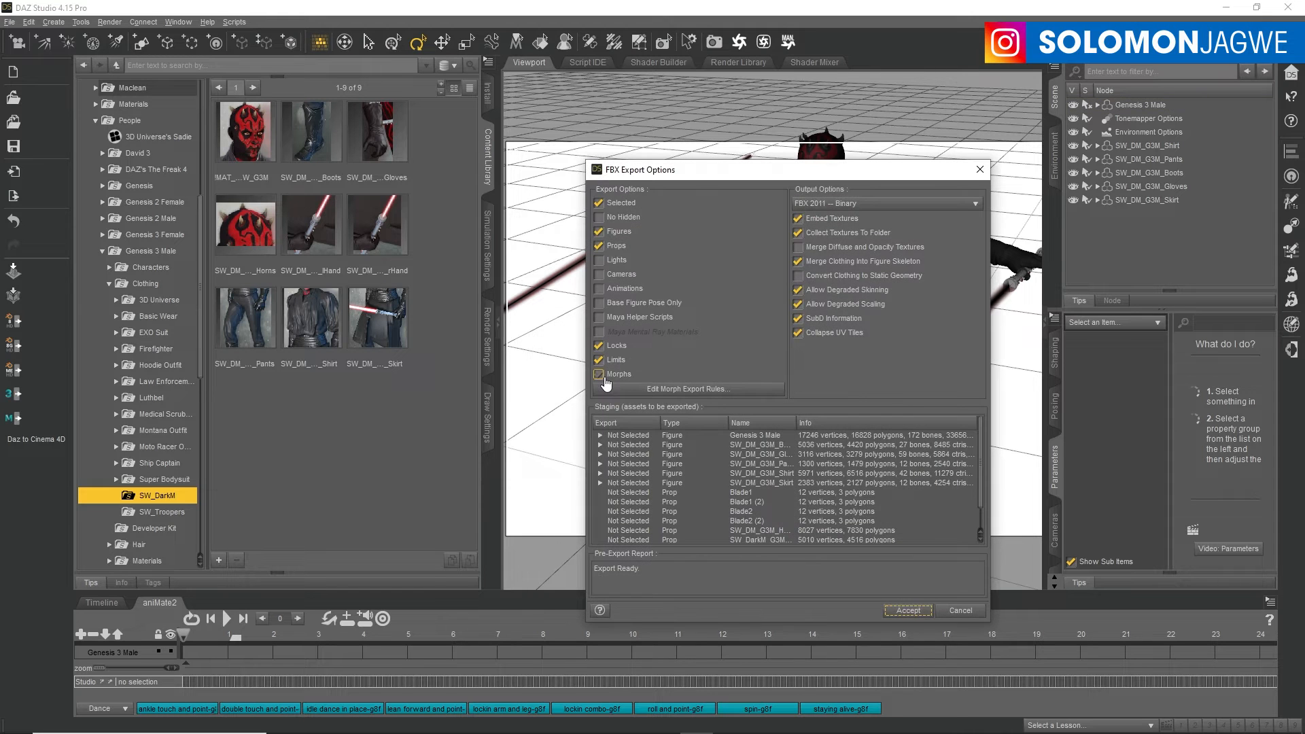
left_click(620, 202)
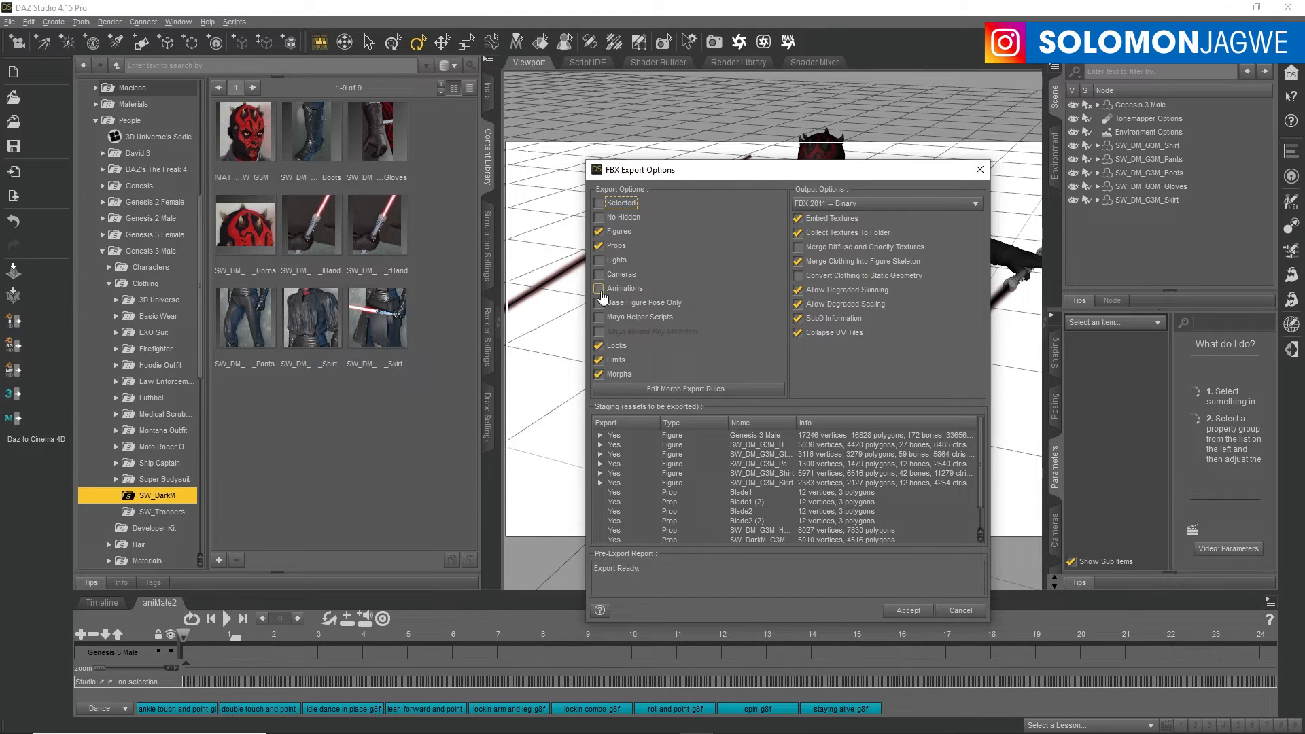
left_click(909, 611)
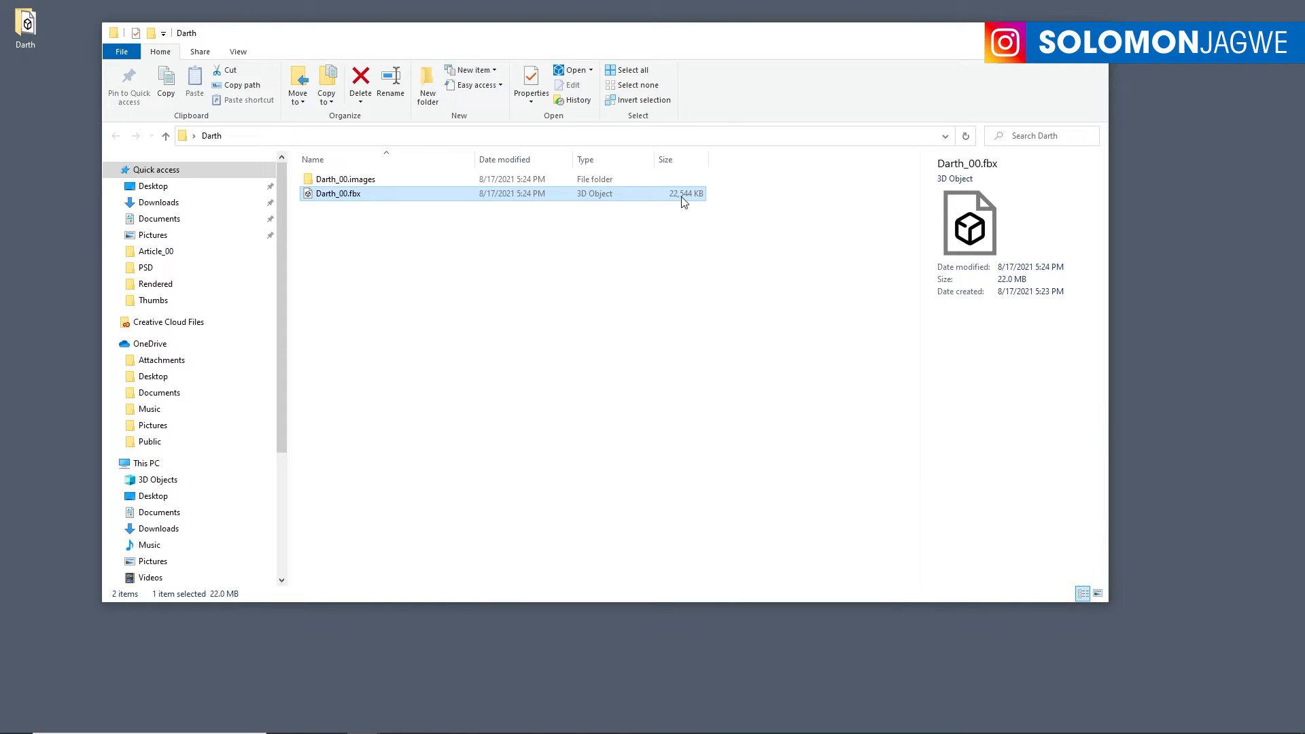
Step: Switch to Character Creator 3 and view the default CC3_Base_Plus avatar up close and from another angle
mouse_move(747, 731)
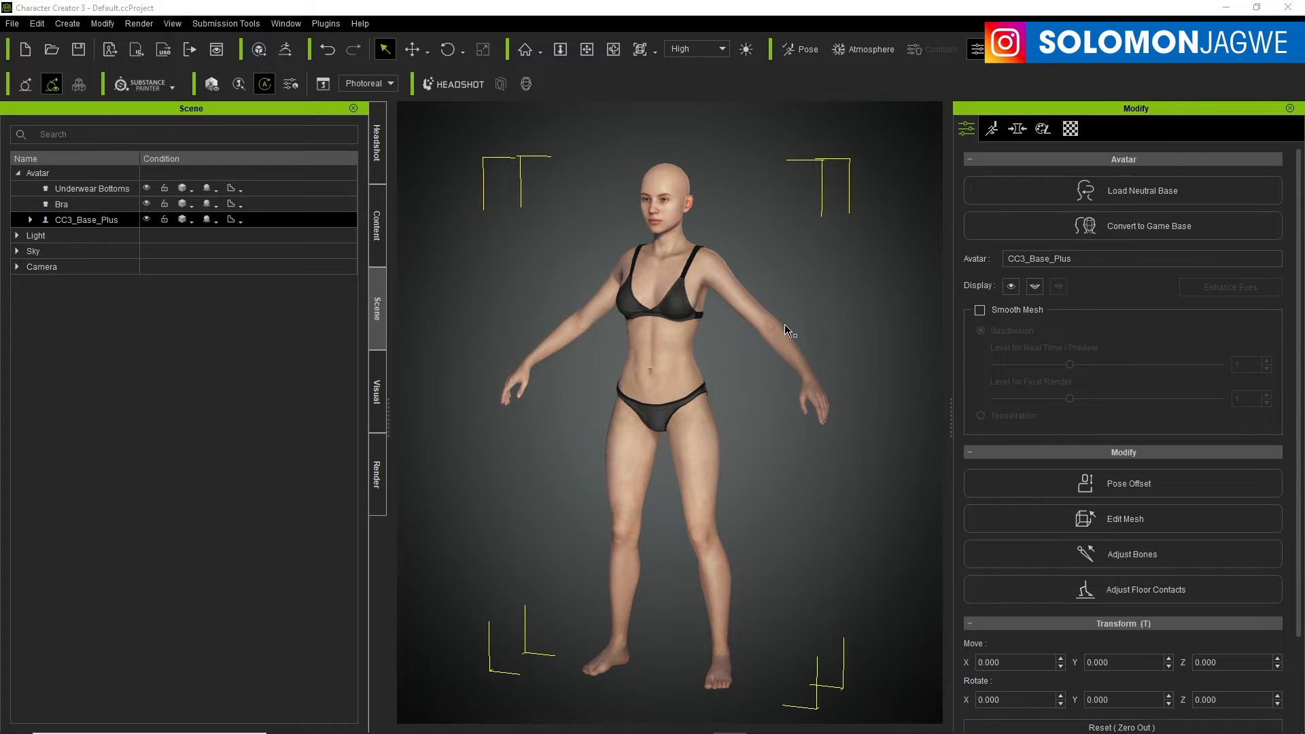
right_click_drag(837, 342, 877, 372)
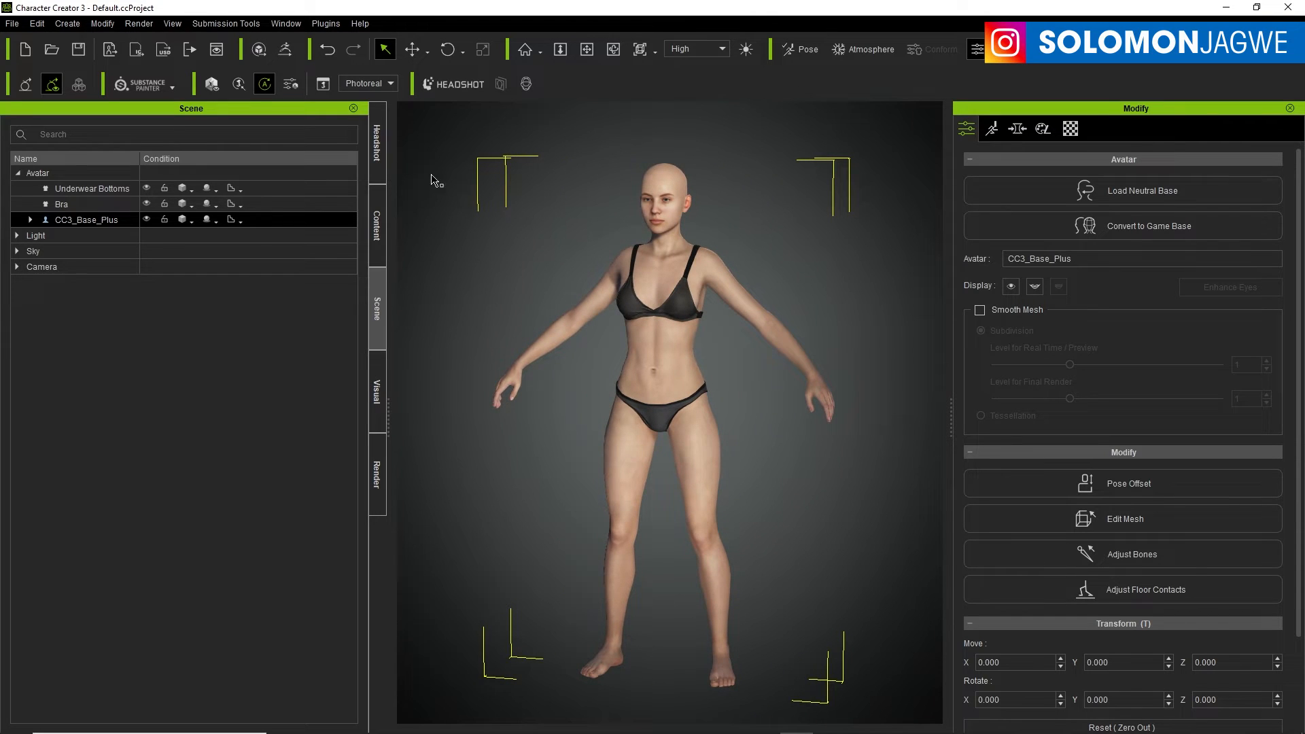
scroll(721, 252, "up", 3)
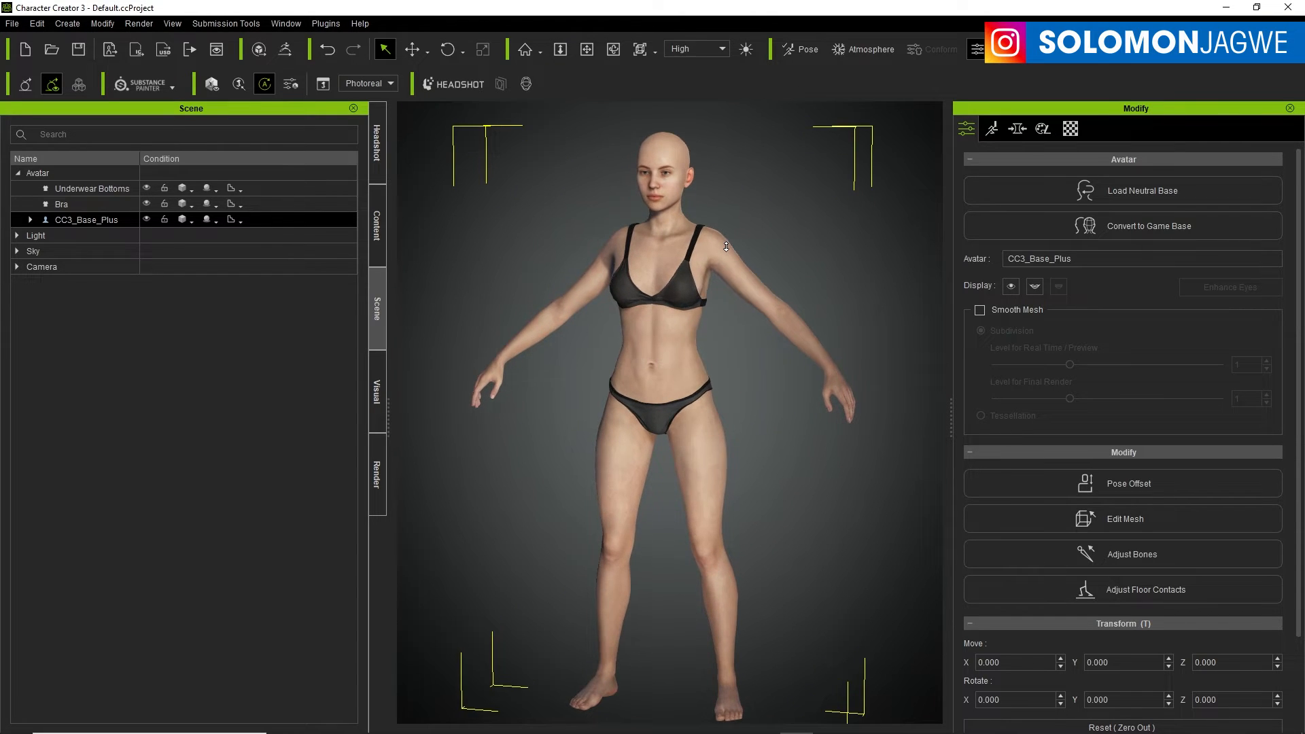
scroll(740, 297, "up", 5)
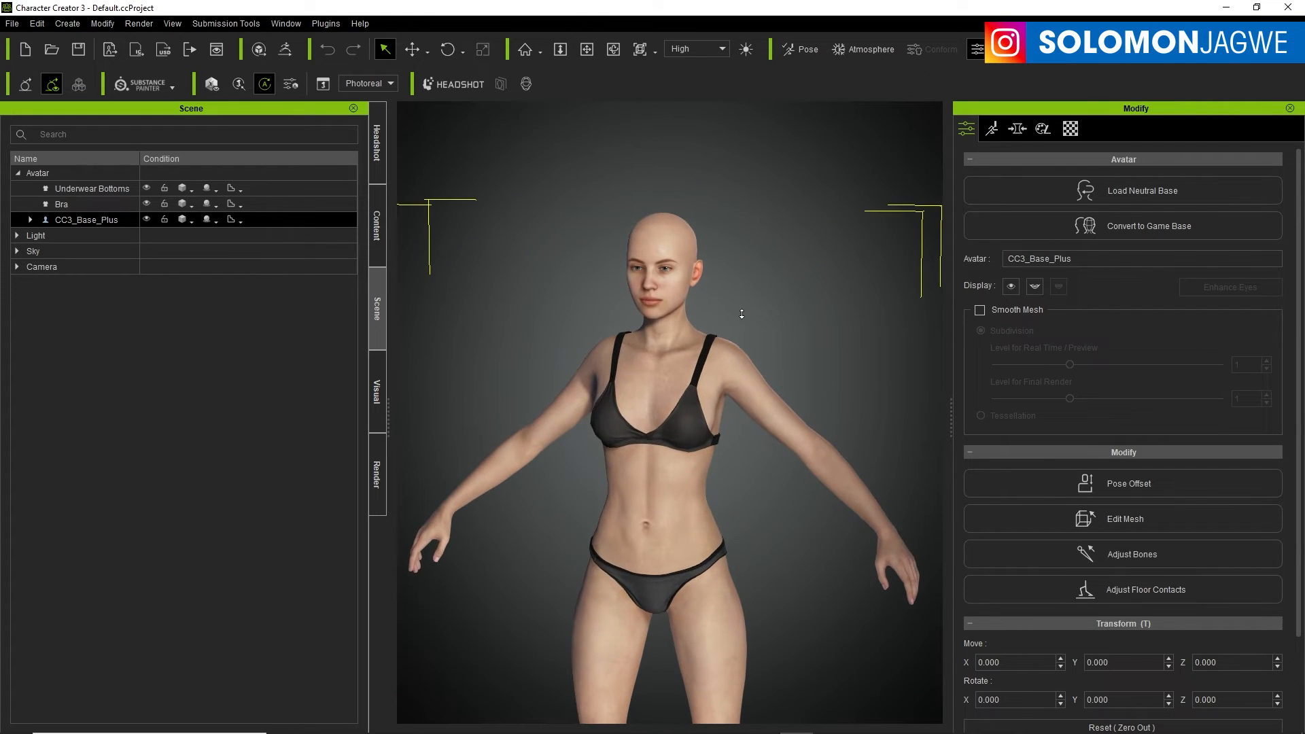
right_click_drag(794, 320, 659, 325)
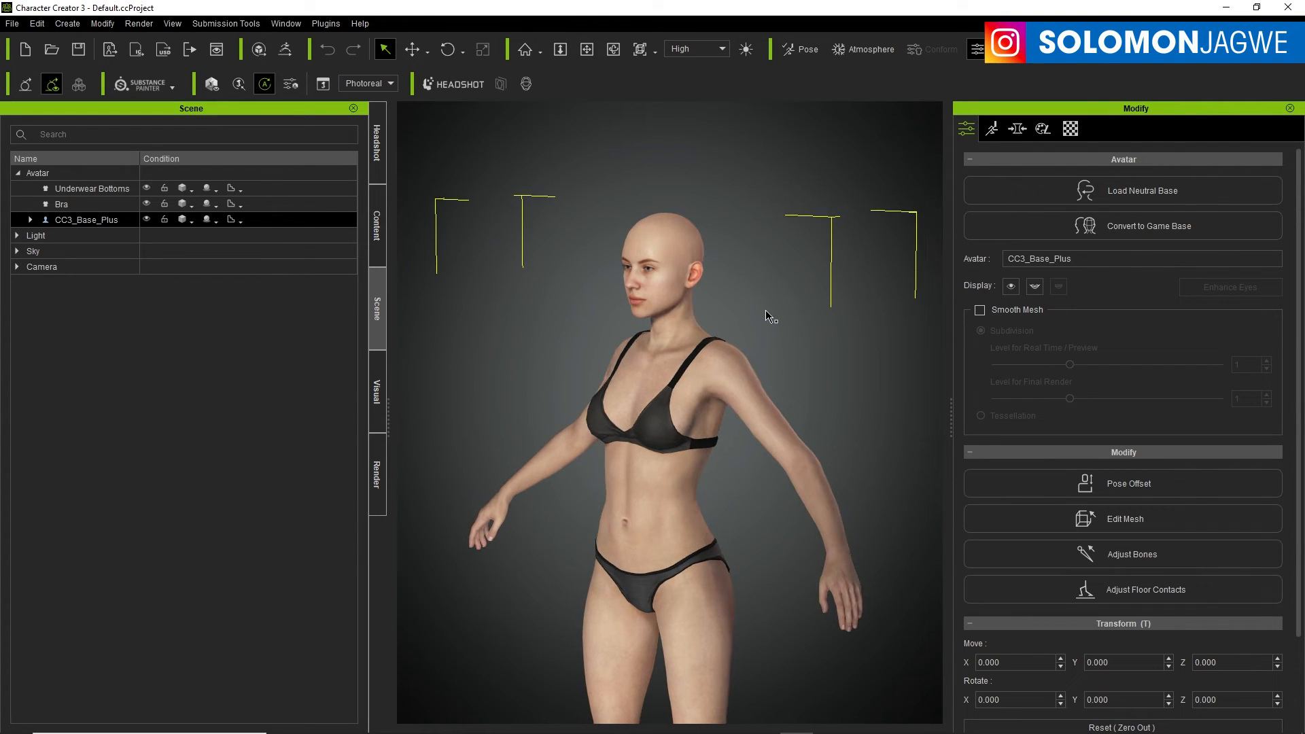
Step: Look at the equipped character in DAZ Studio again and return to Character Creator 3
mouse_move(760, 721)
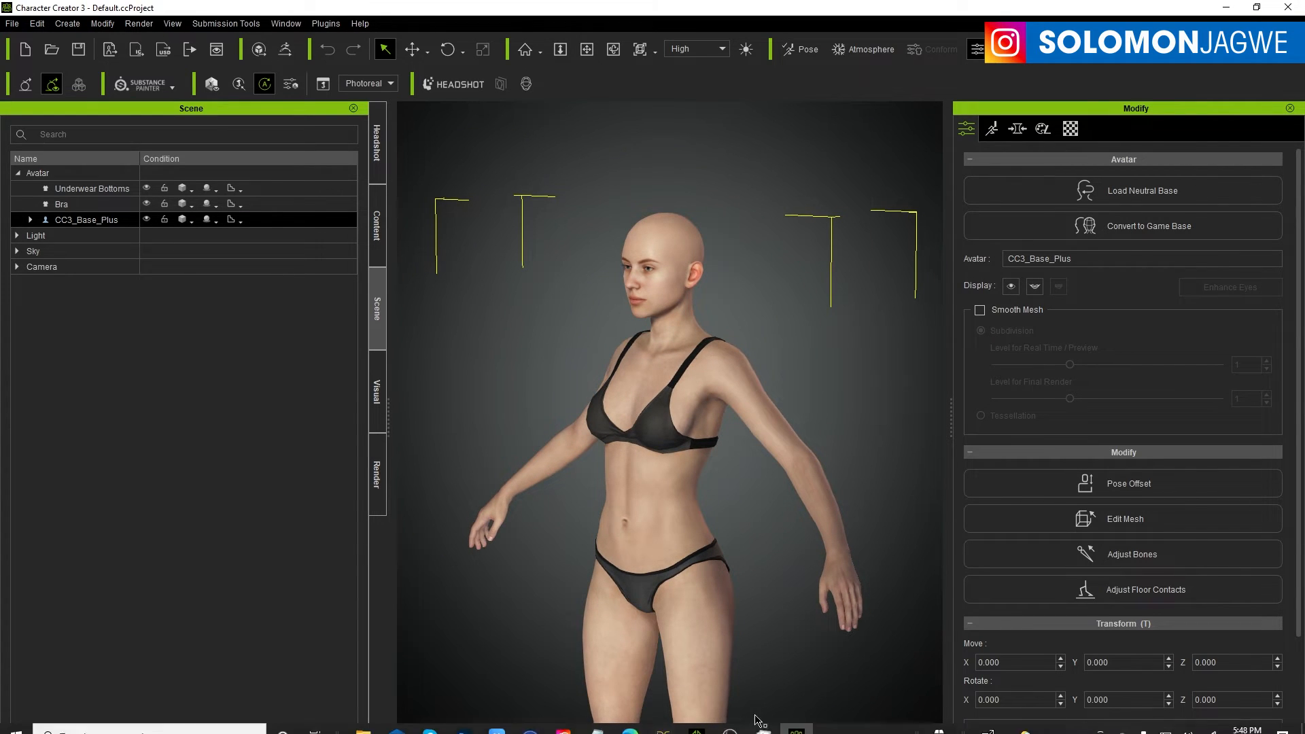
left_click(663, 721)
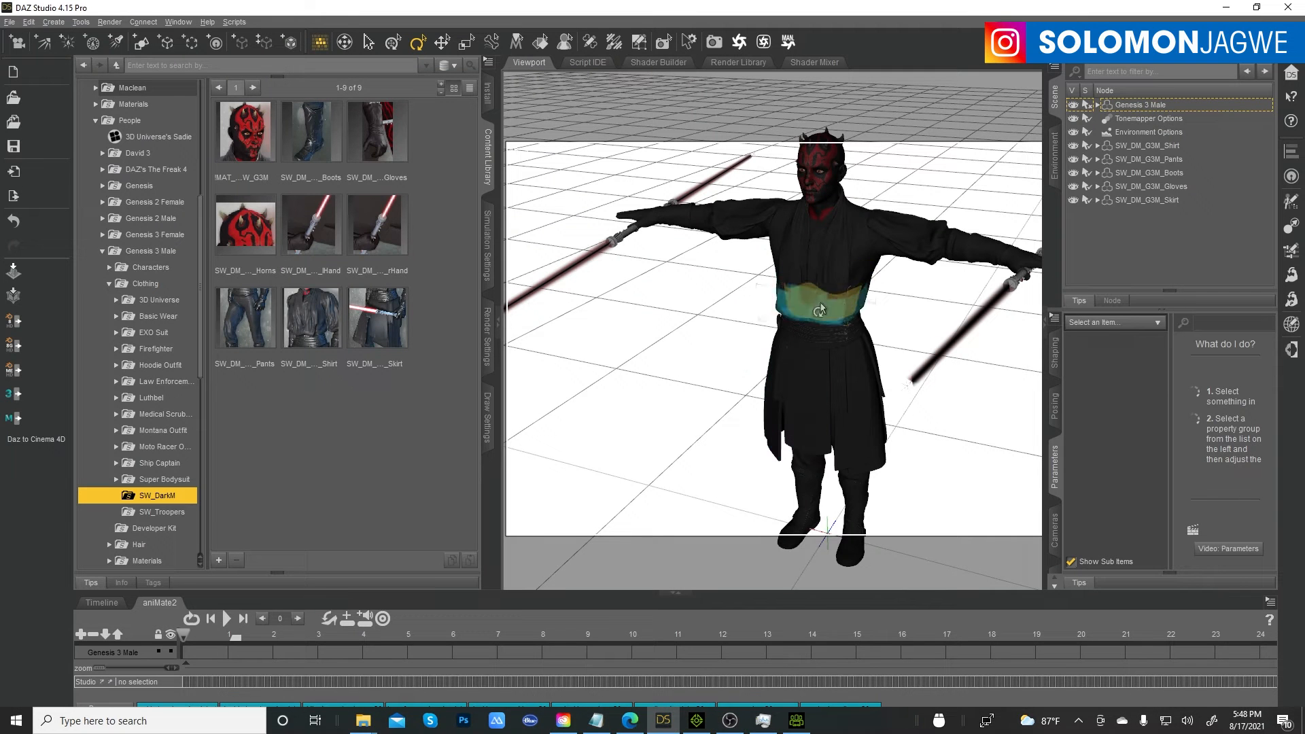
left_click(1227, 7)
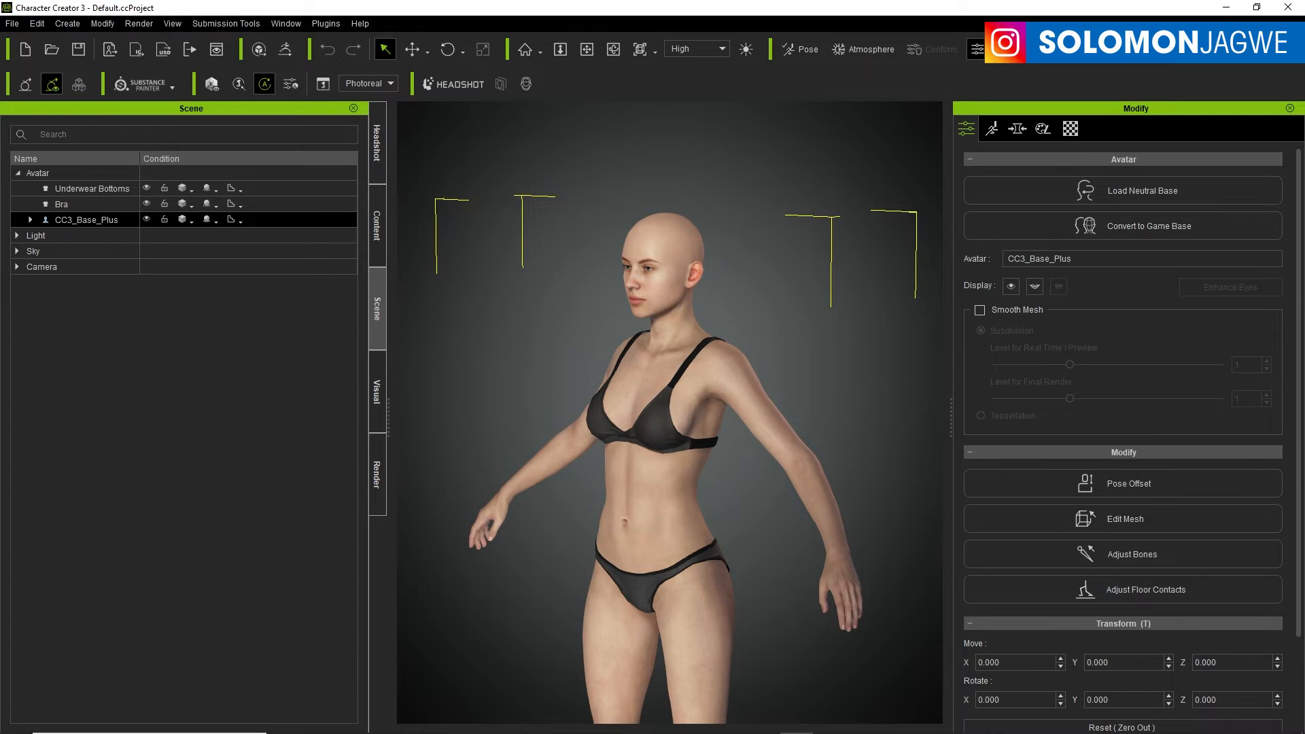
Step: Import Darth_00.fbx from the Darth folder as a CC3+ character using the Advanced DAZ texture loading
left_click(1130, 50)
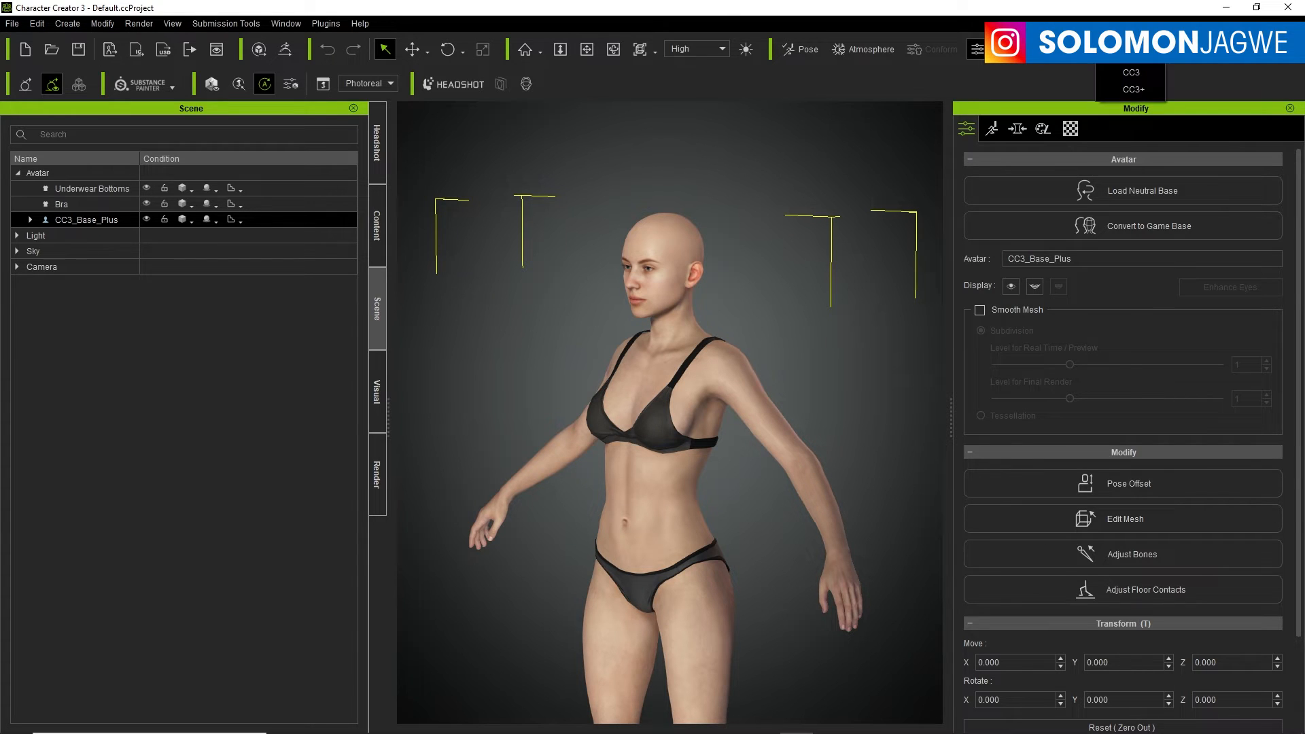
left_click(1141, 91)
left_click_drag(658, 36, 821, 108)
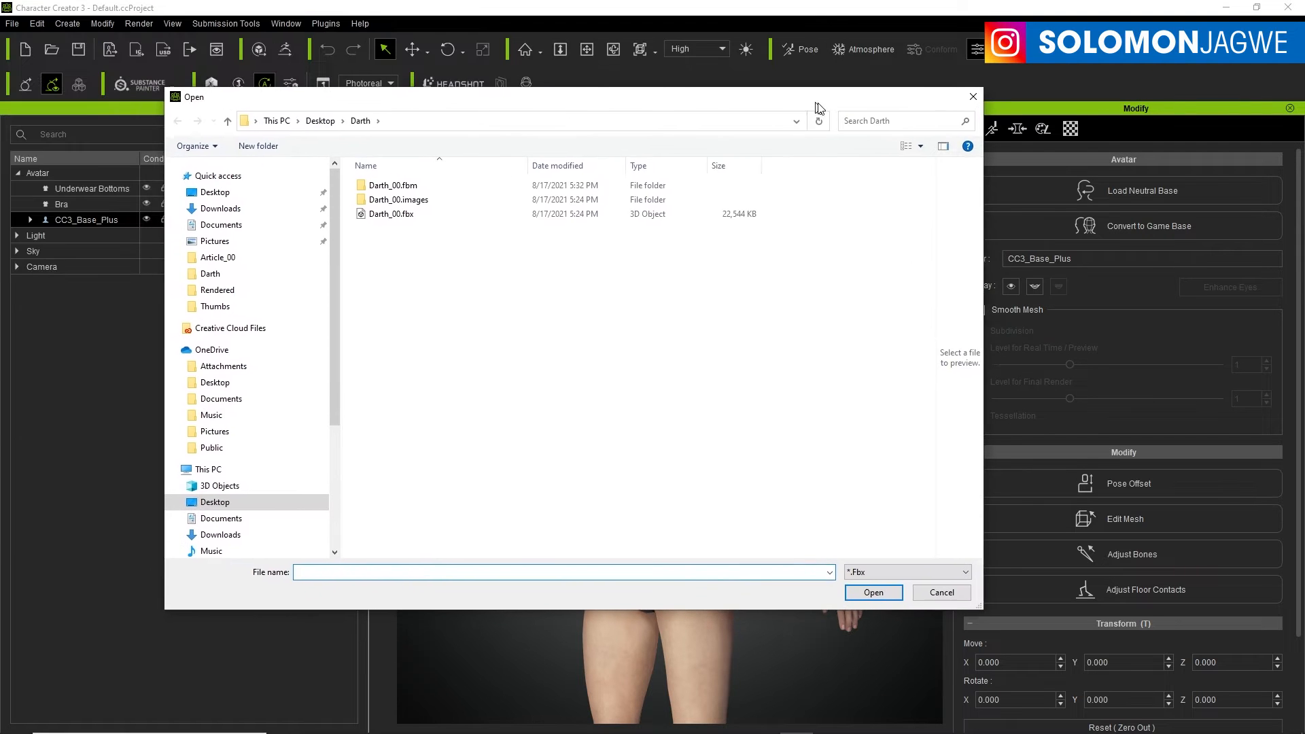
left_click(398, 216)
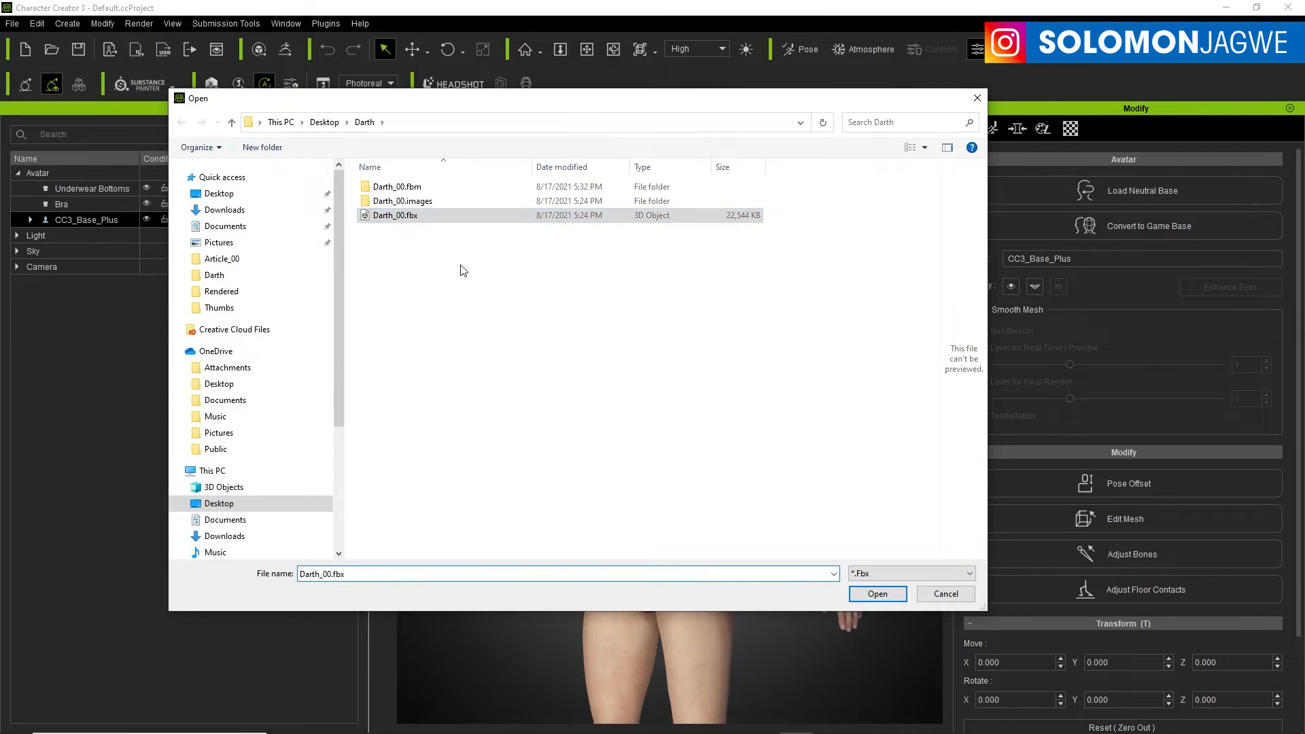
left_click(877, 594)
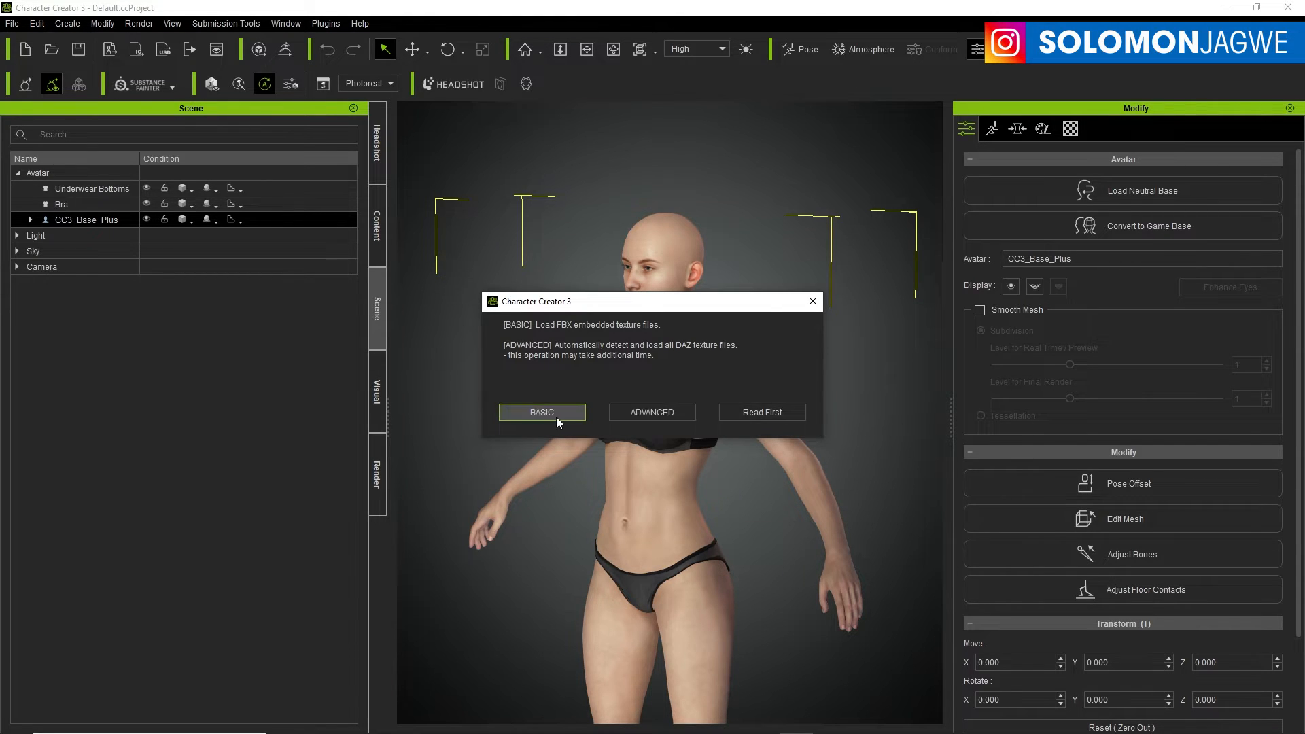
left_click(658, 412)
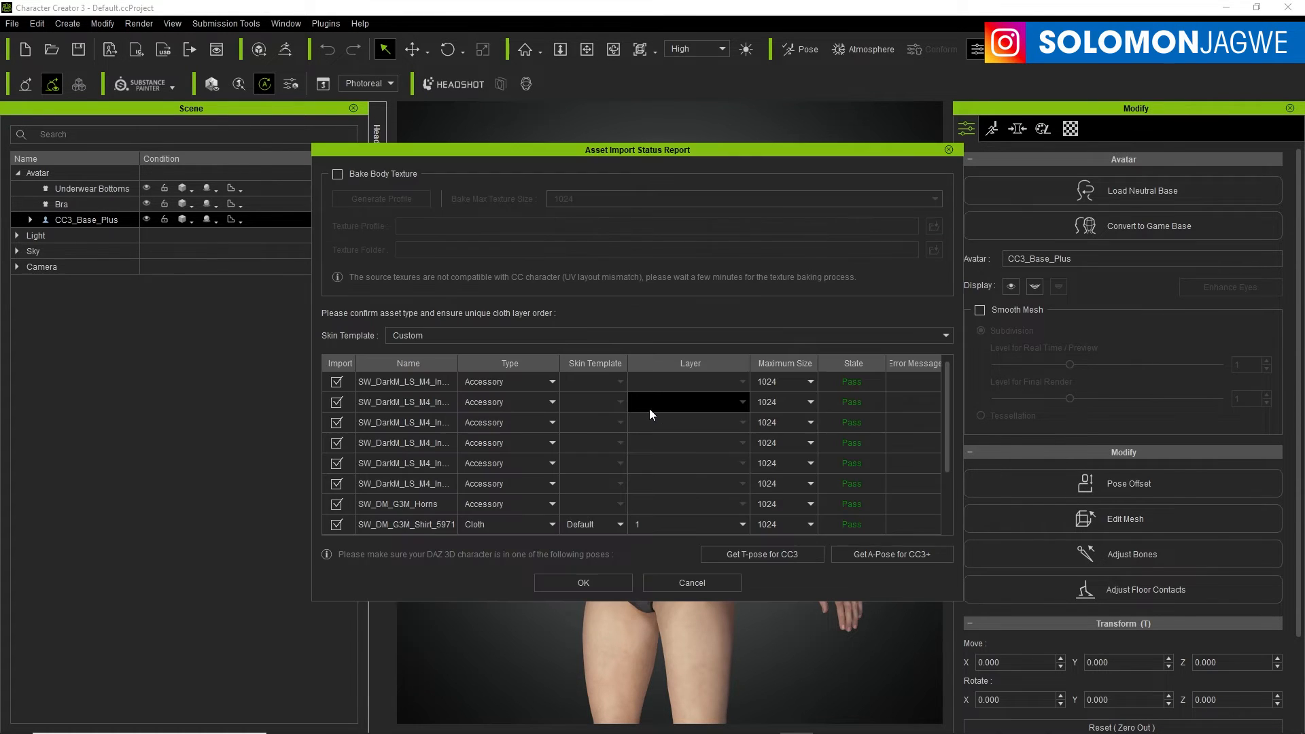
Step: Enable Bake Body Texture and set the maximum bake texture size to 4096
left_click(338, 174)
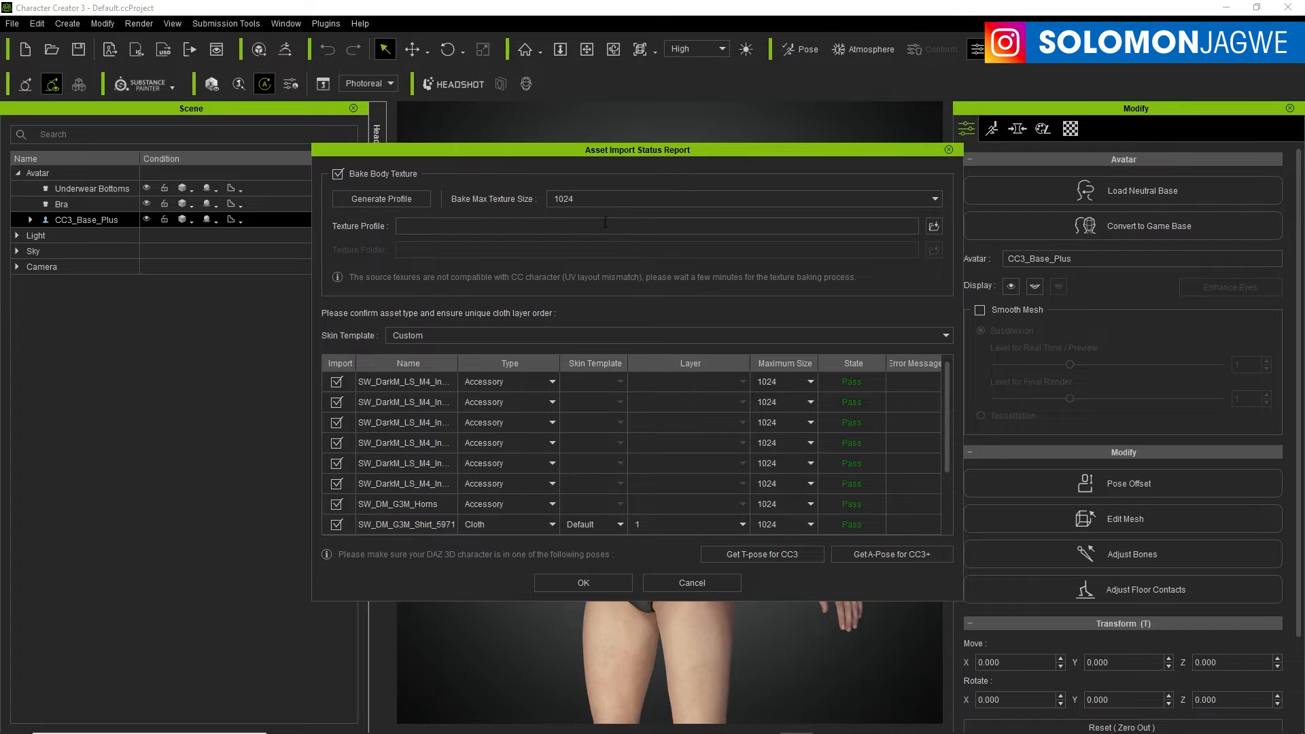
left_click(936, 198)
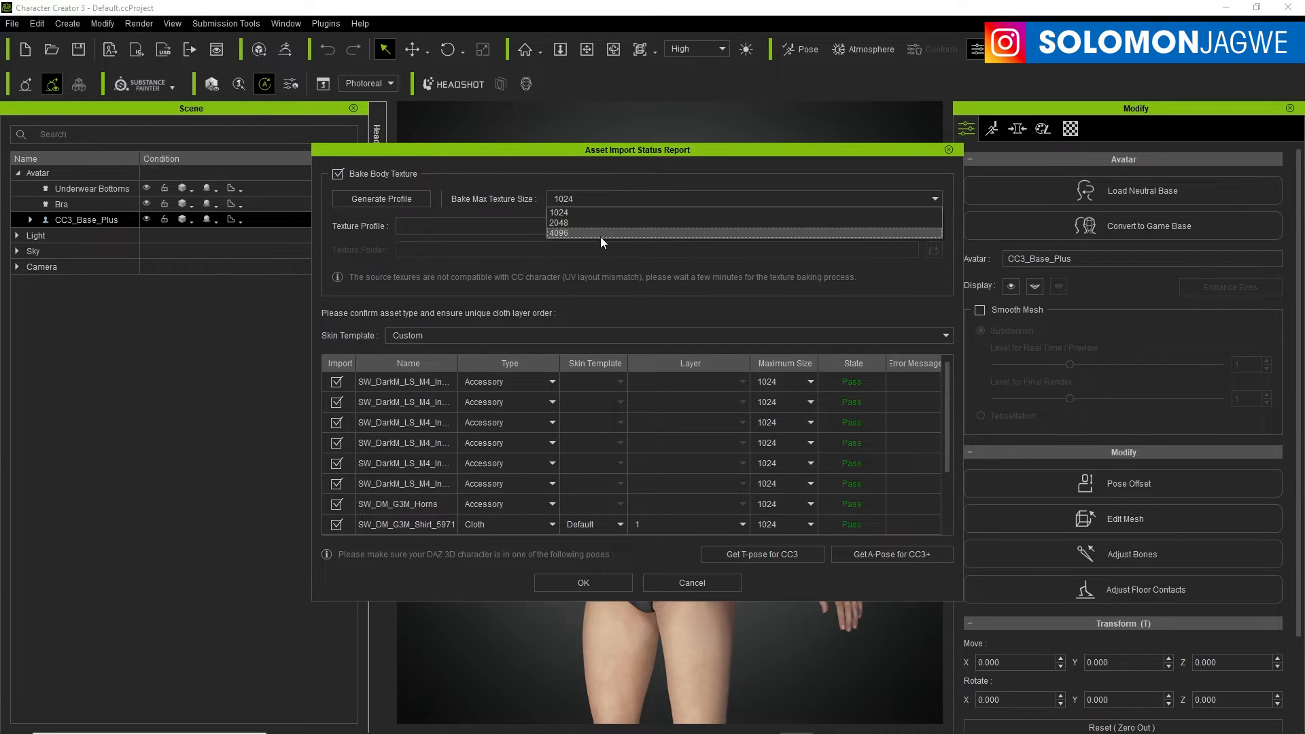
left_click(568, 235)
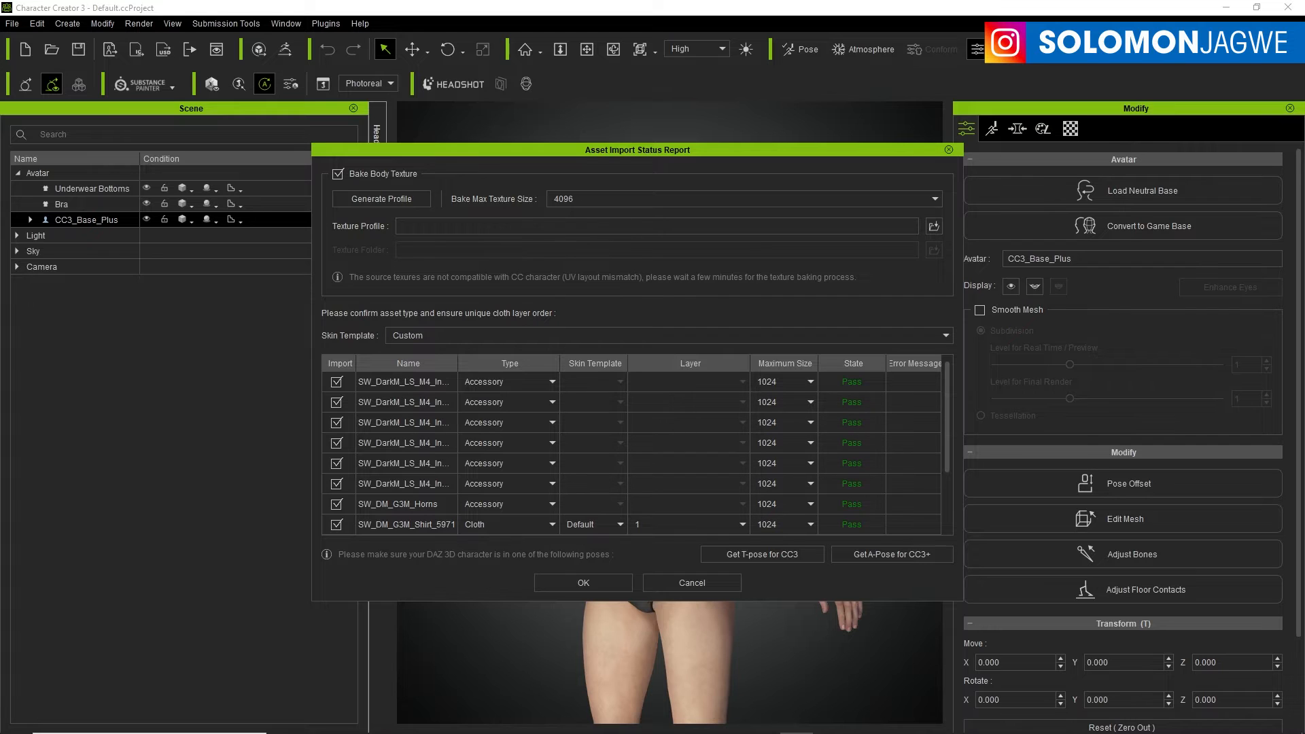
Step: Set the maximum texture size of all six SW_DarkM_LS_M4 accessories to 4096
left_click(690, 443)
left_click(810, 382)
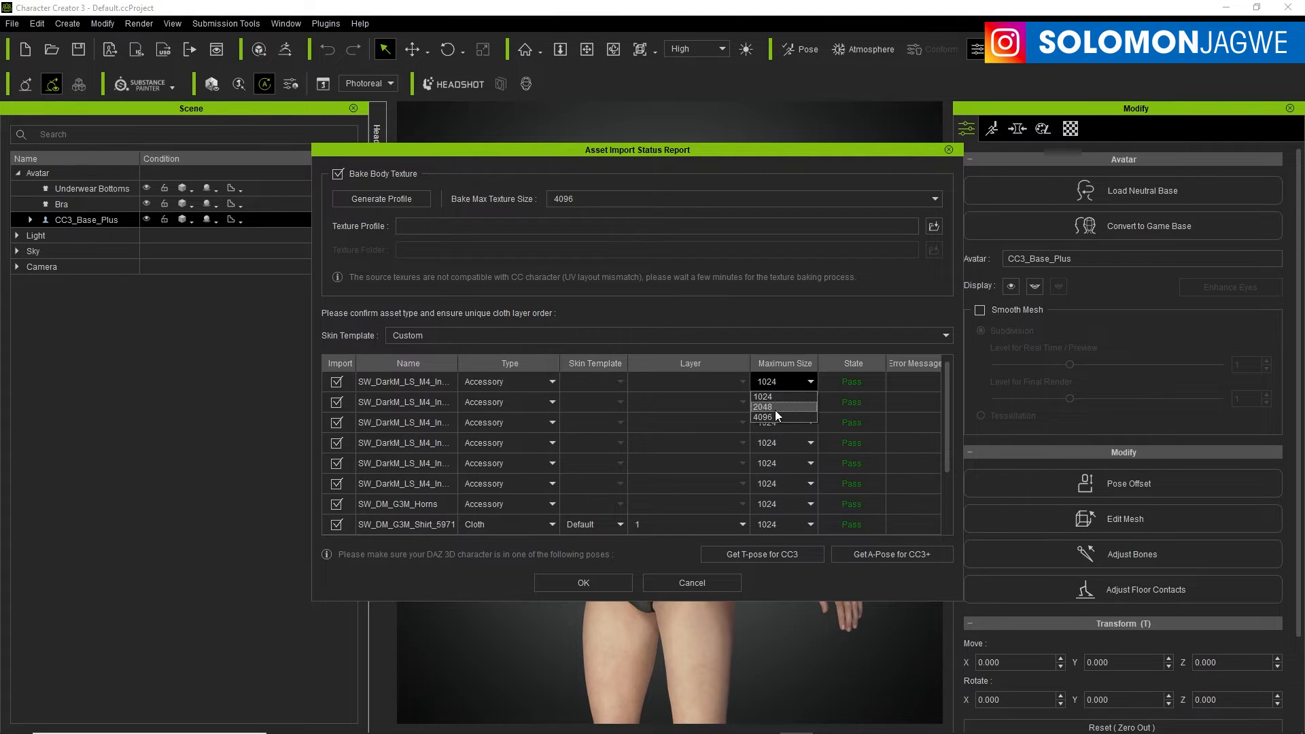
left_click(772, 416)
left_click(794, 404)
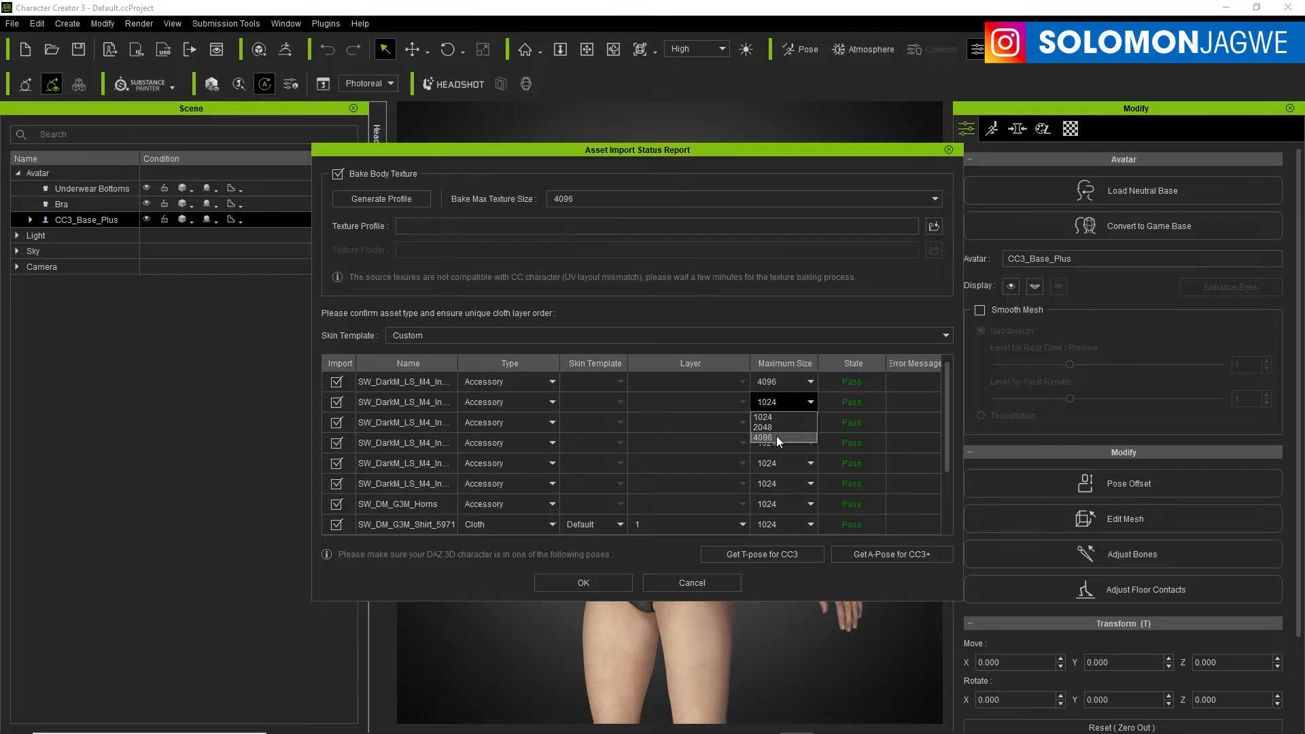
left_click(777, 437)
left_click(800, 423)
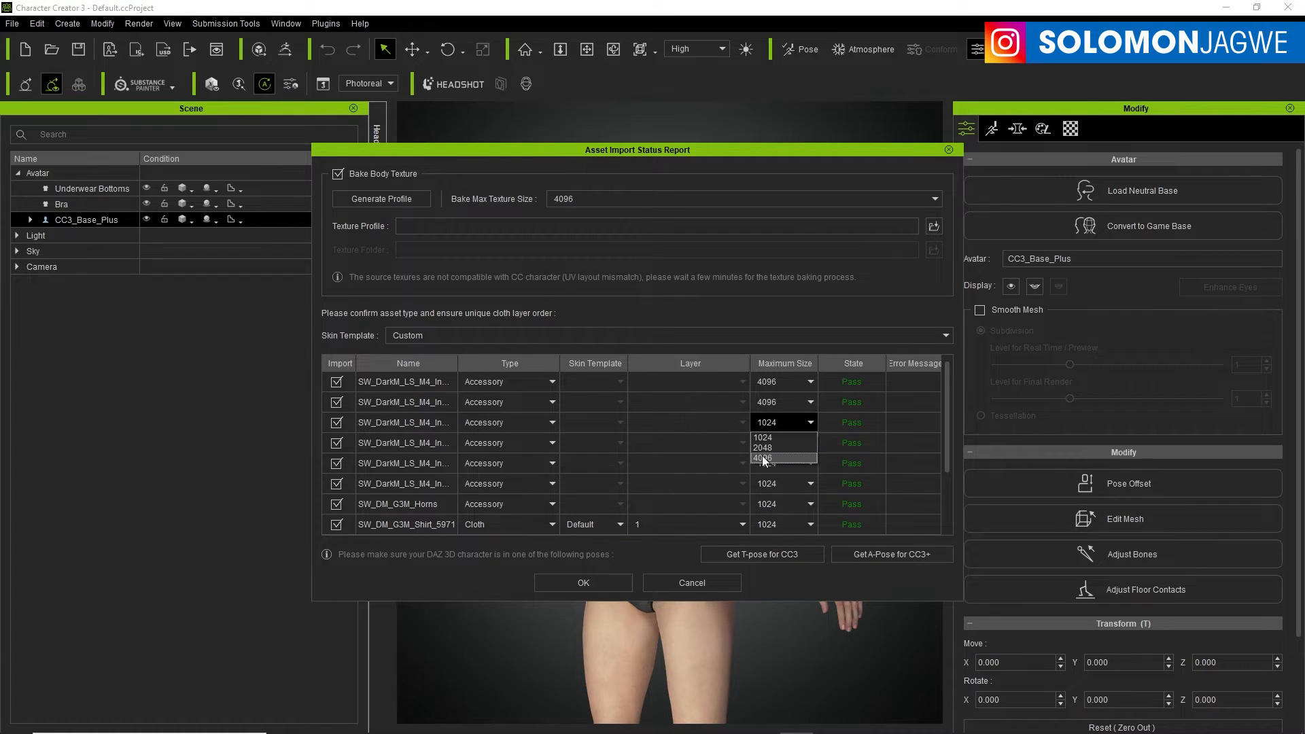
left_click(806, 444)
left_click(774, 473)
left_click(810, 463)
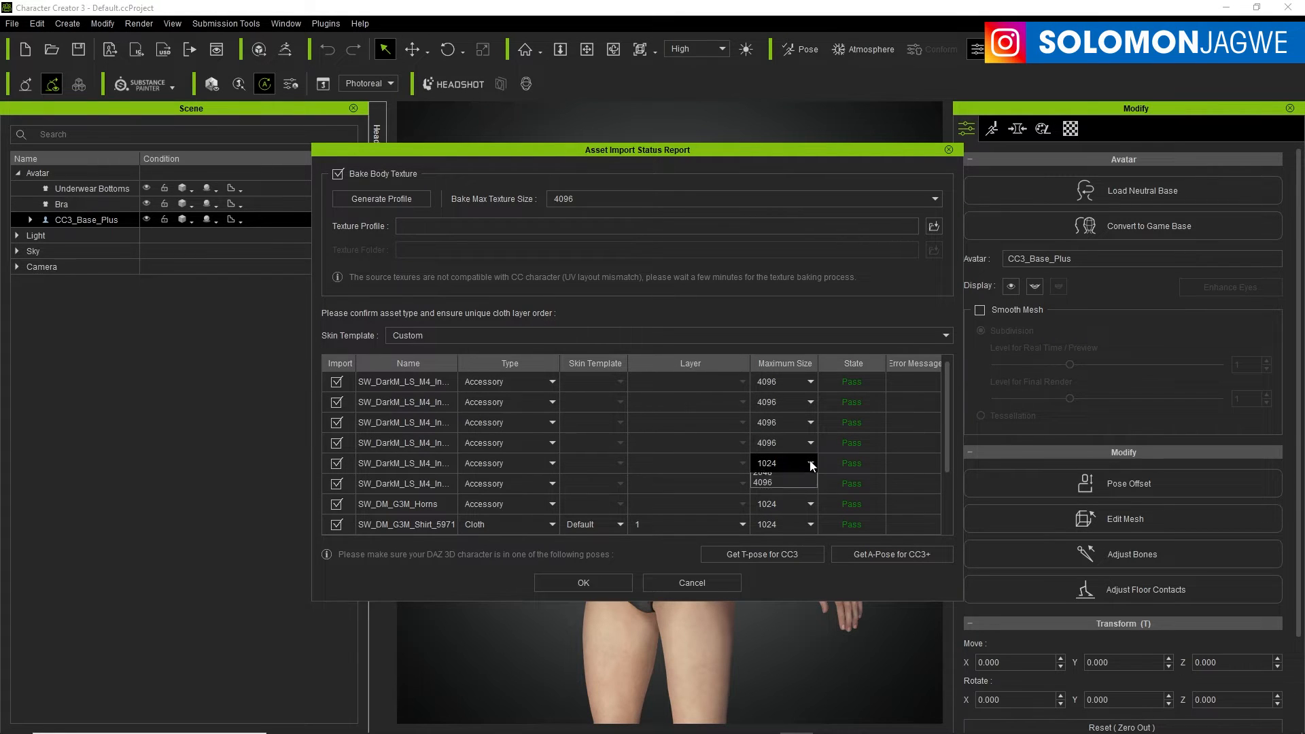
left_click(771, 498)
left_click(812, 484)
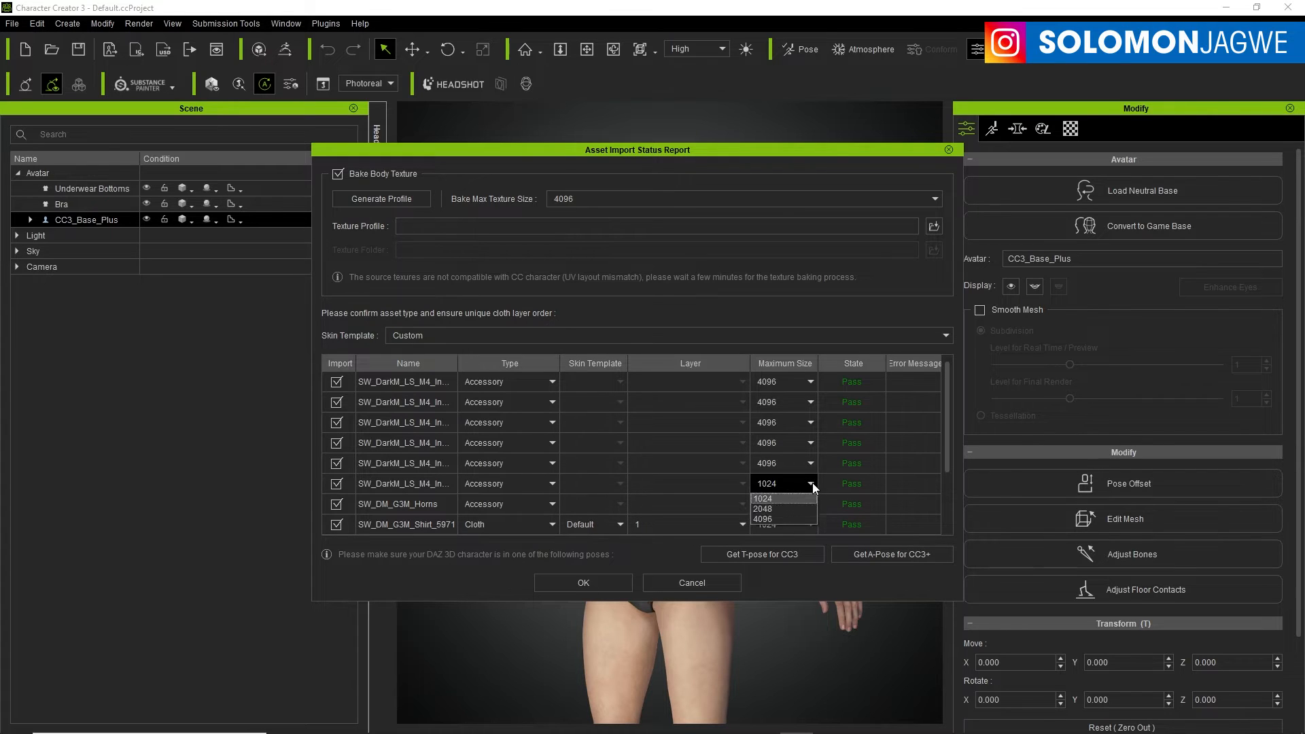
left_click(759, 519)
Step: Set the maximum texture size of the SW_DM_G3M horns, shirt and pants to 4096
scroll(827, 479, "down", 2)
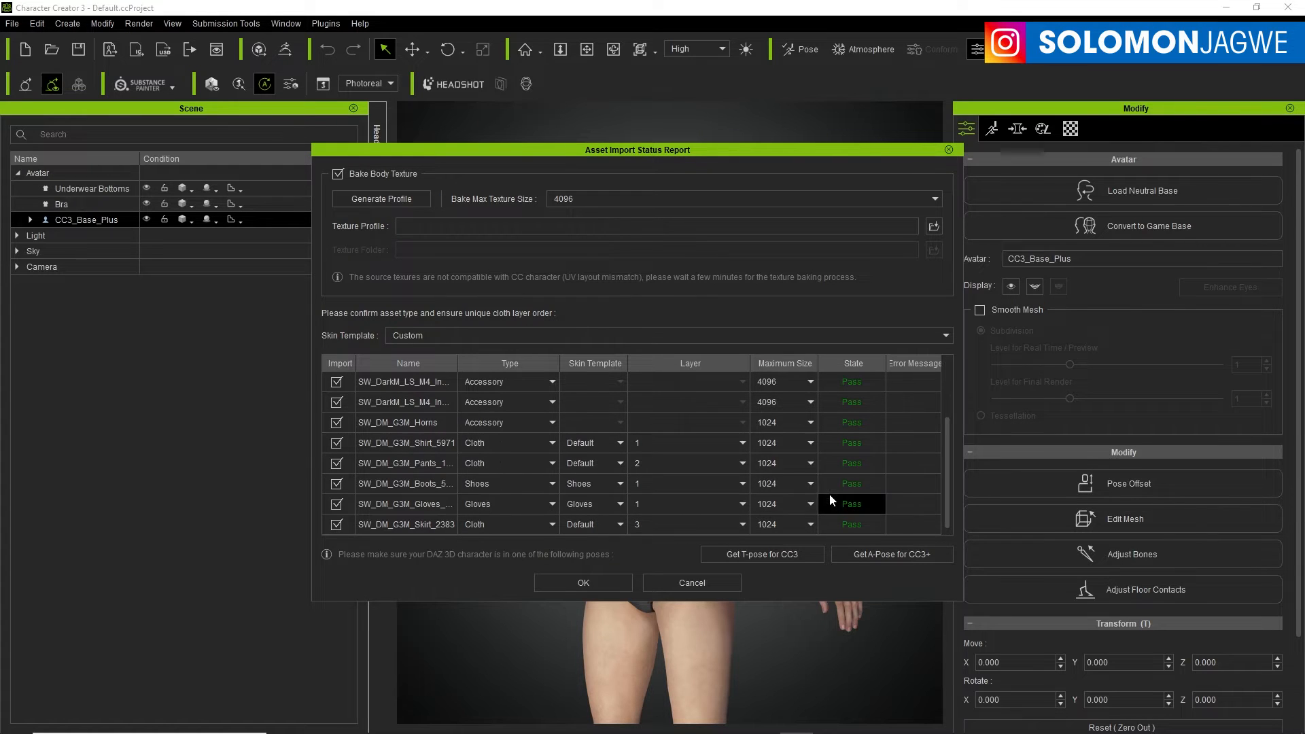
left_click(811, 464)
left_click(811, 423)
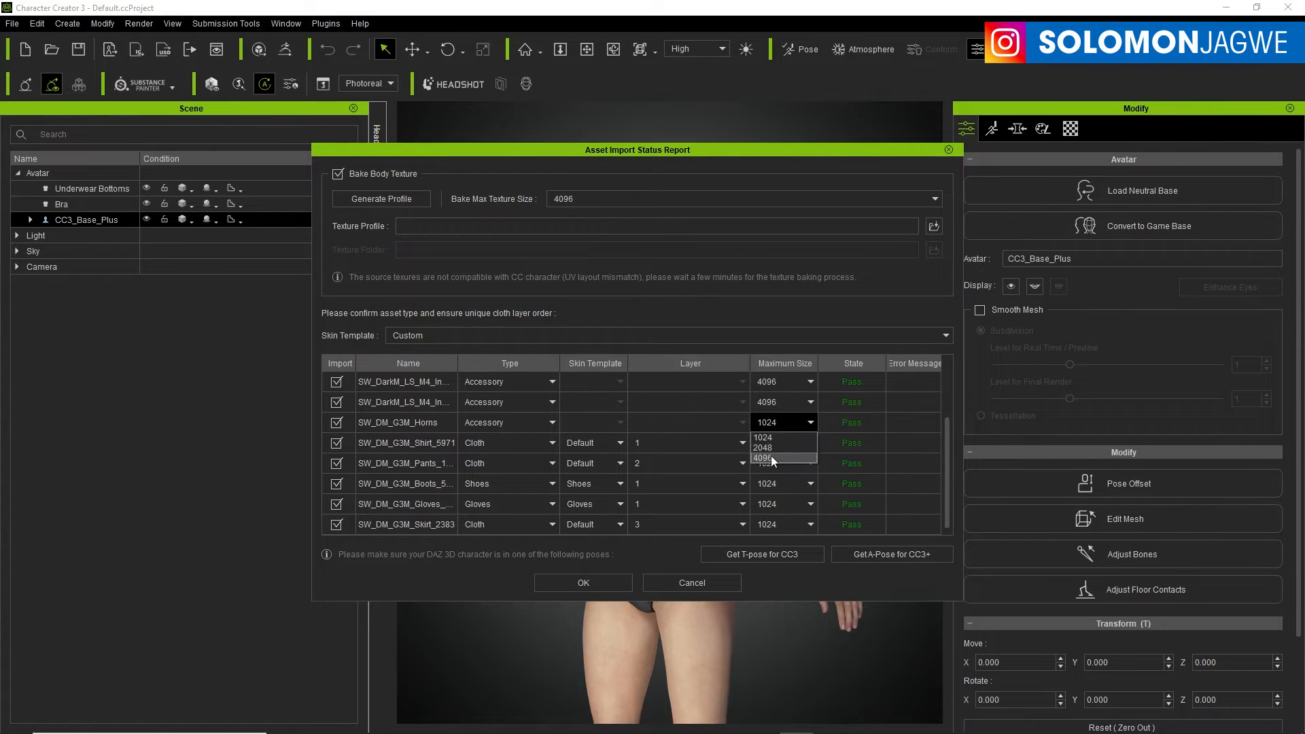
left_click(771, 457)
left_click(810, 444)
left_click(774, 475)
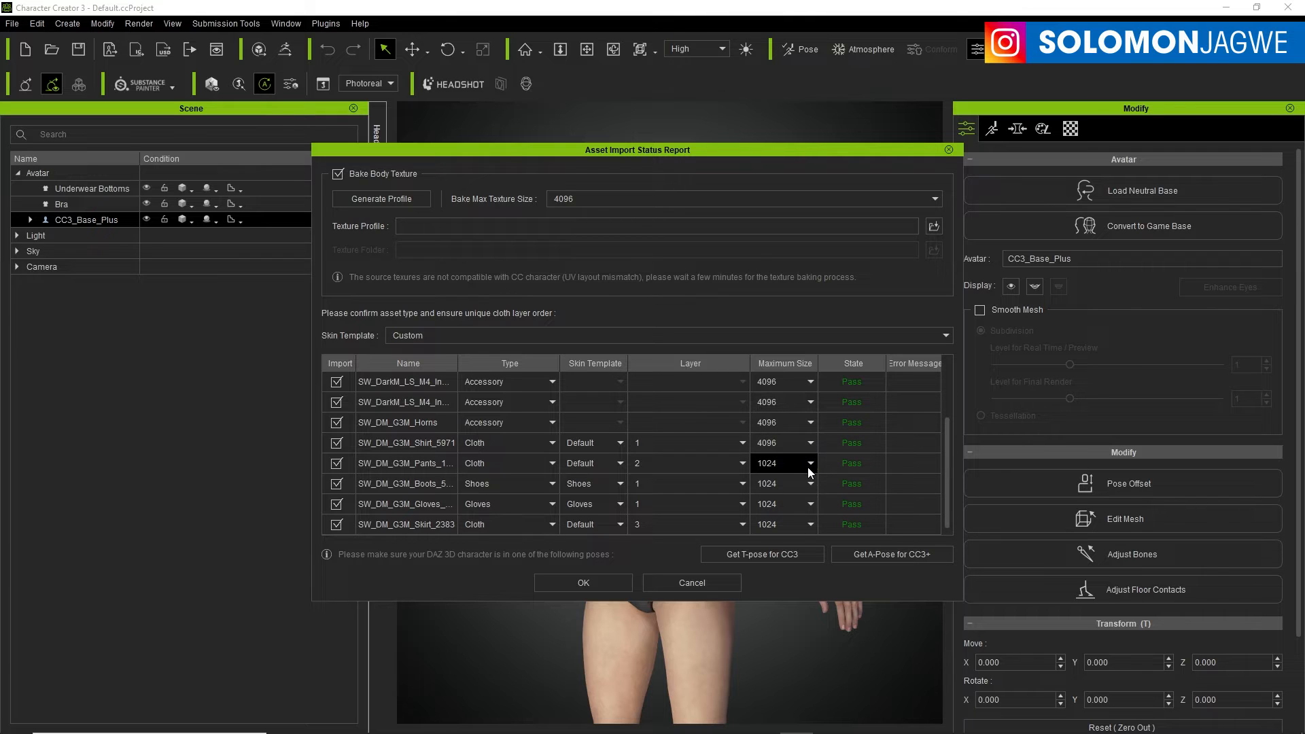
left_click(810, 464)
left_click(769, 497)
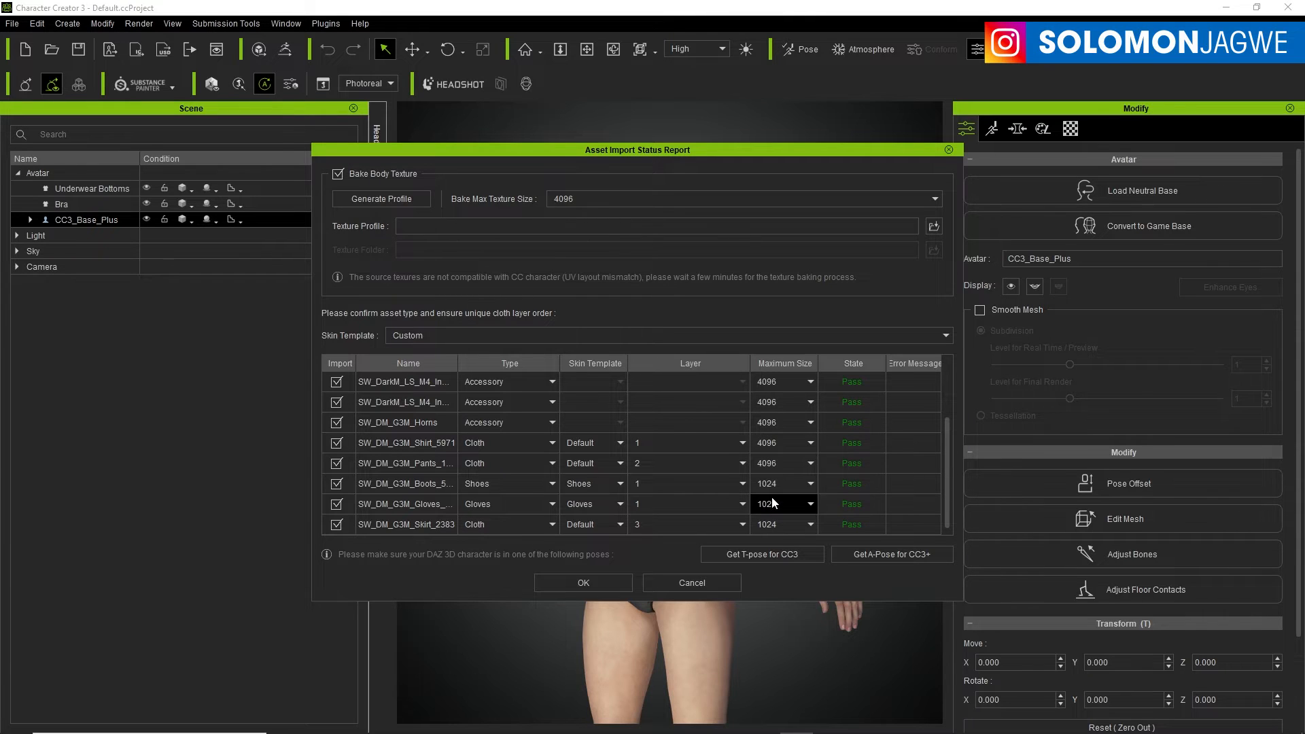
Step: Set the maximum texture size of the SW_DM_G3M boots, gloves and skirt to 4096
left_click(812, 484)
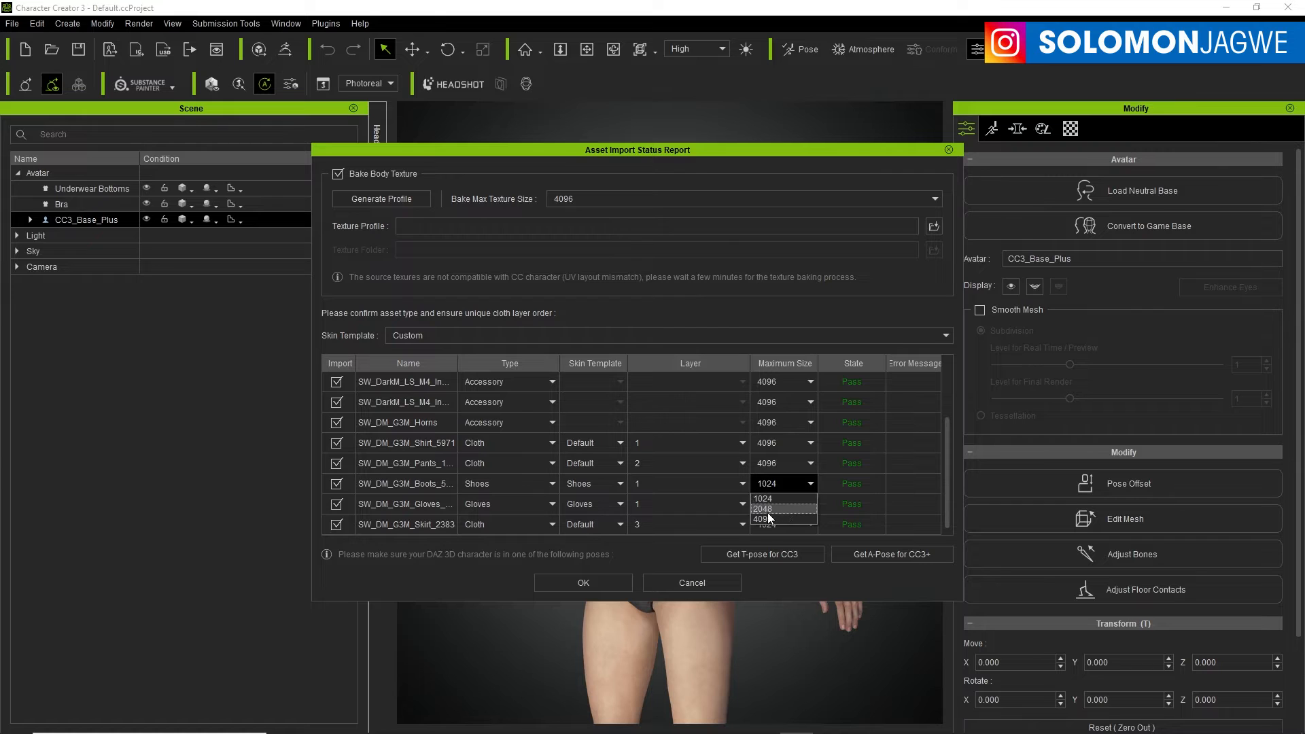
left_click(766, 521)
left_click(811, 504)
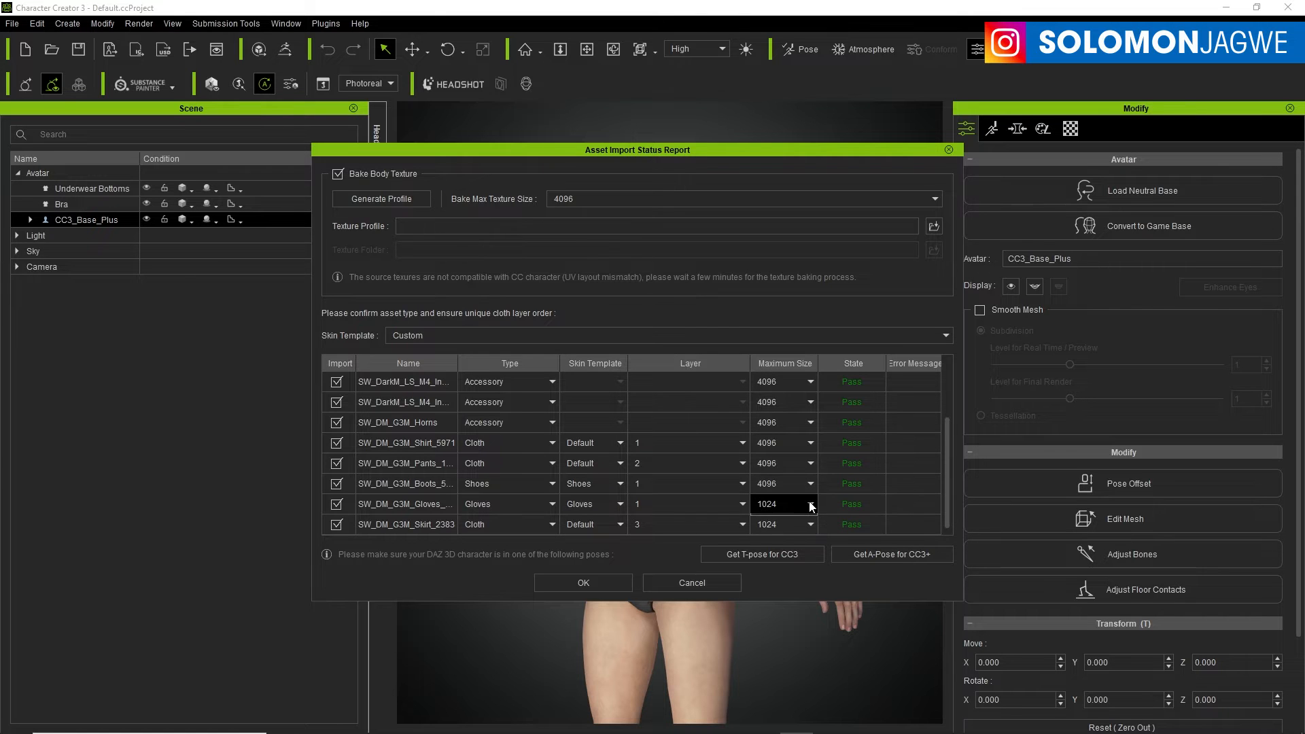
left_click(810, 524)
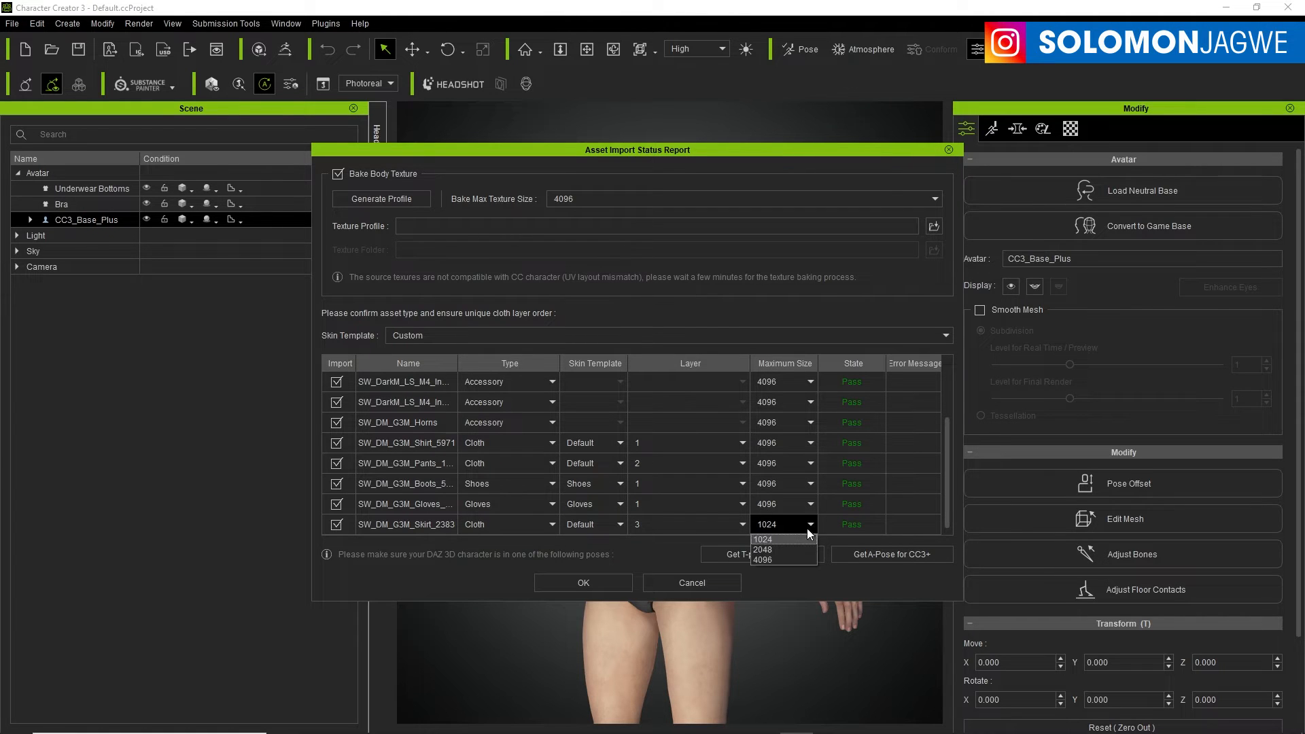
left_click(757, 559)
Step: Review the asset list's size and type settings and start the character import with texture baking
scroll(911, 496, "up", 2)
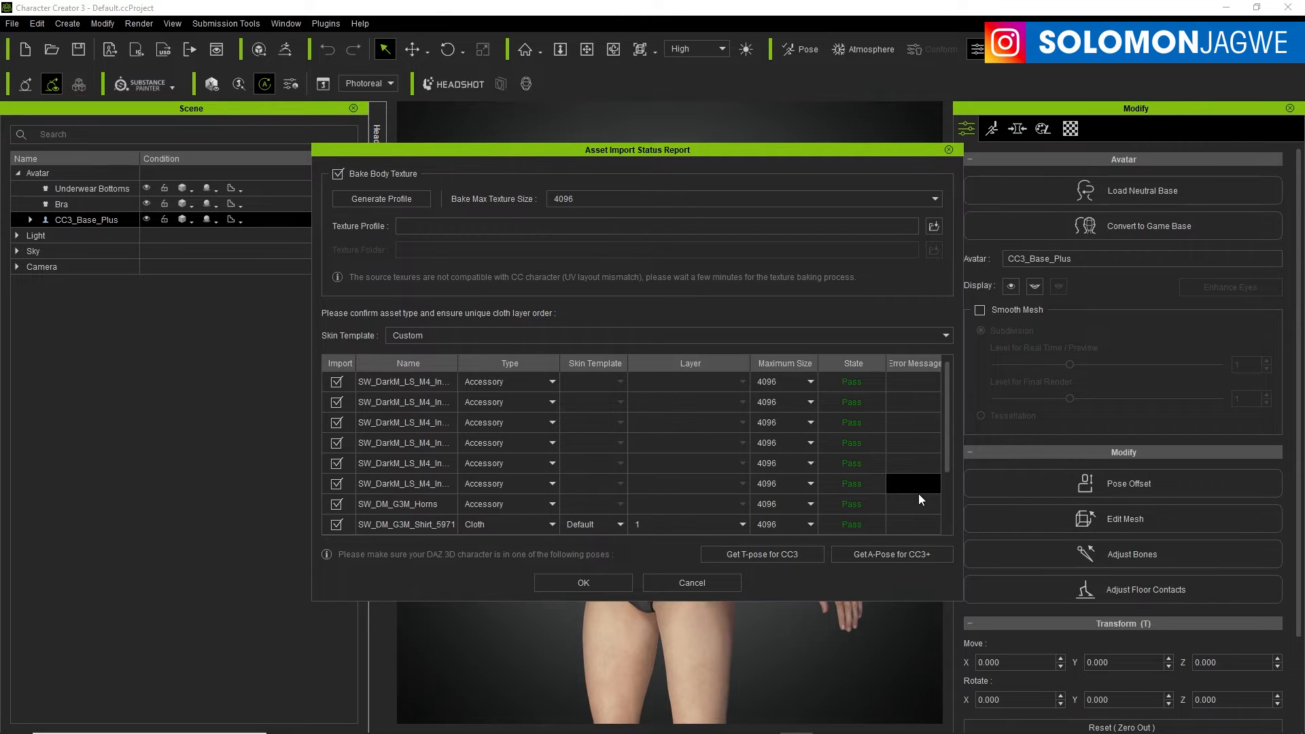
scroll(821, 495, "down", 2)
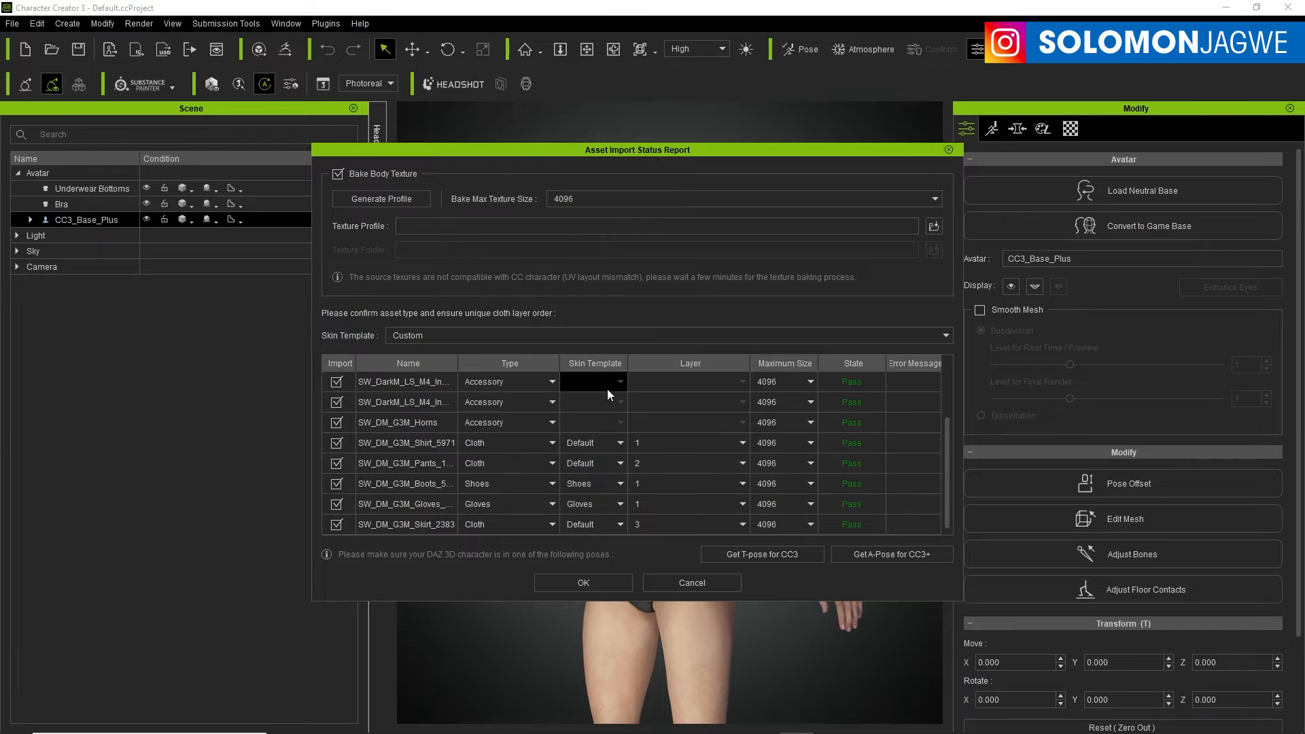
left_click(583, 583)
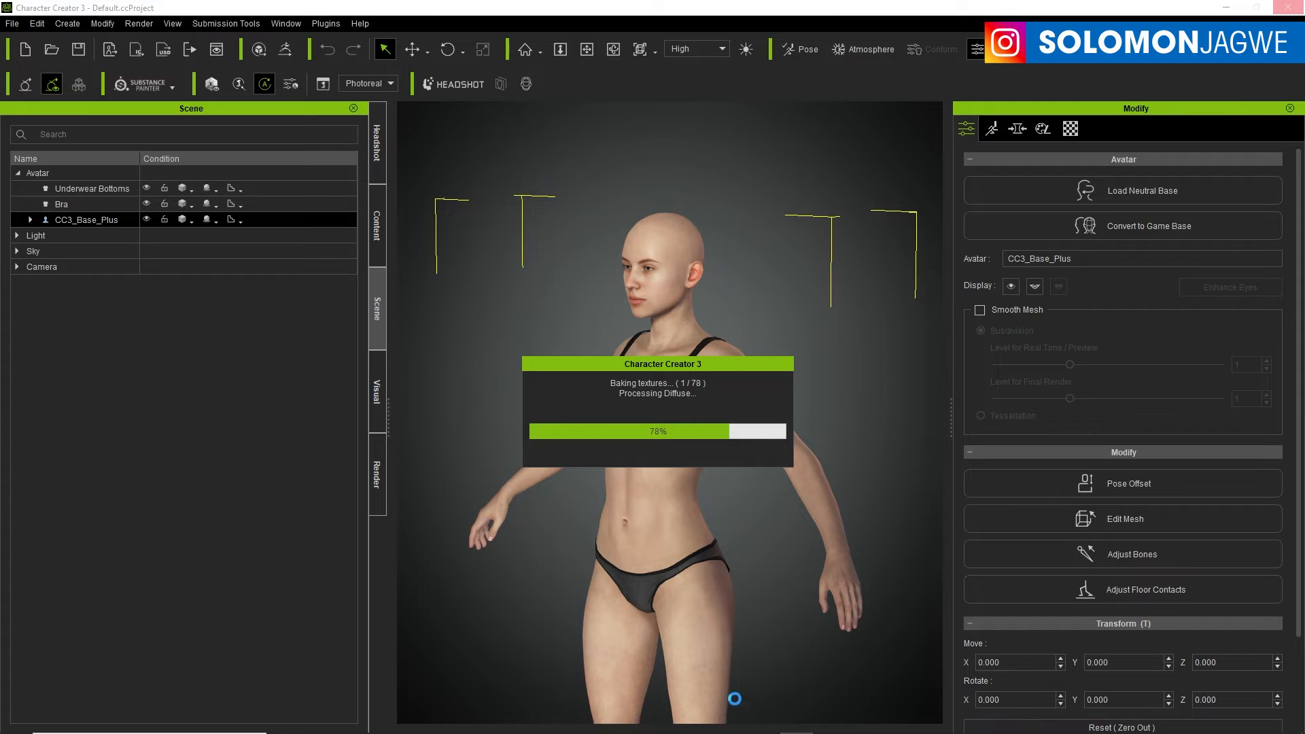
Step: Switch to the web browser and look at Reallusion's iClone 7 product page
mouse_move(737, 731)
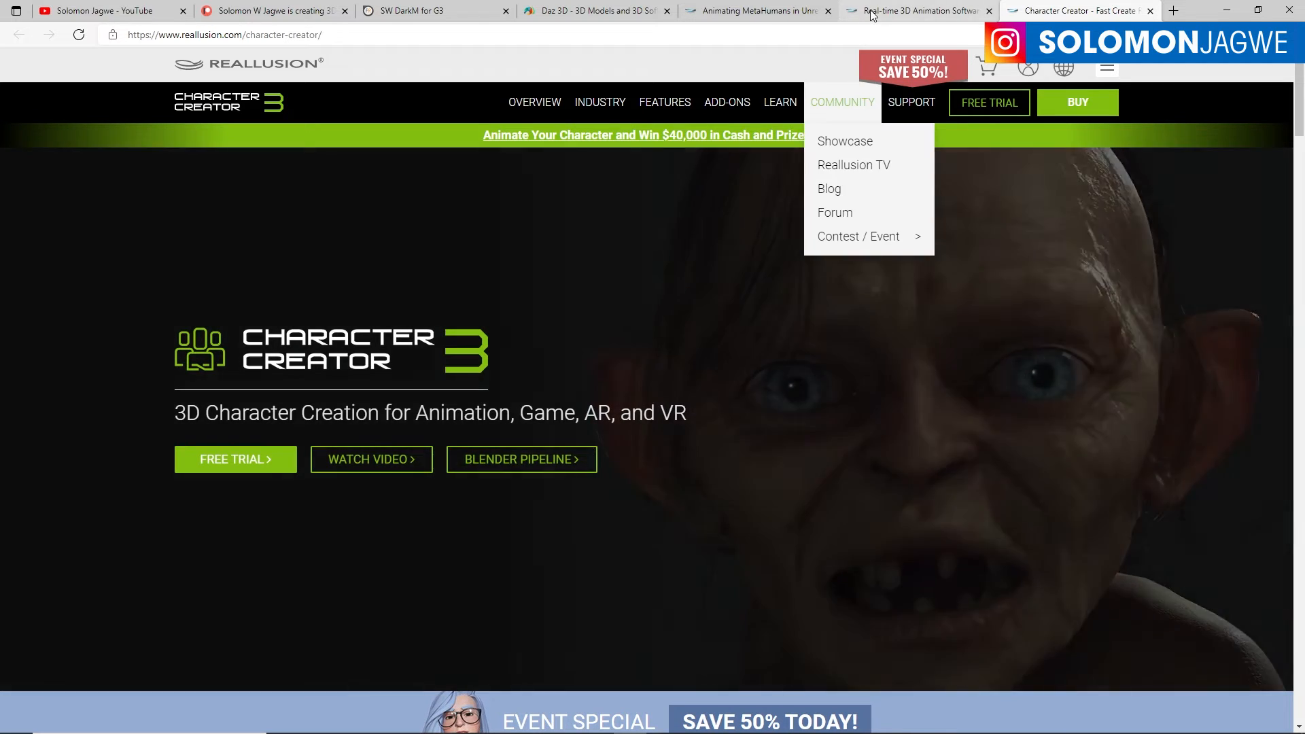
left_click(809, 13)
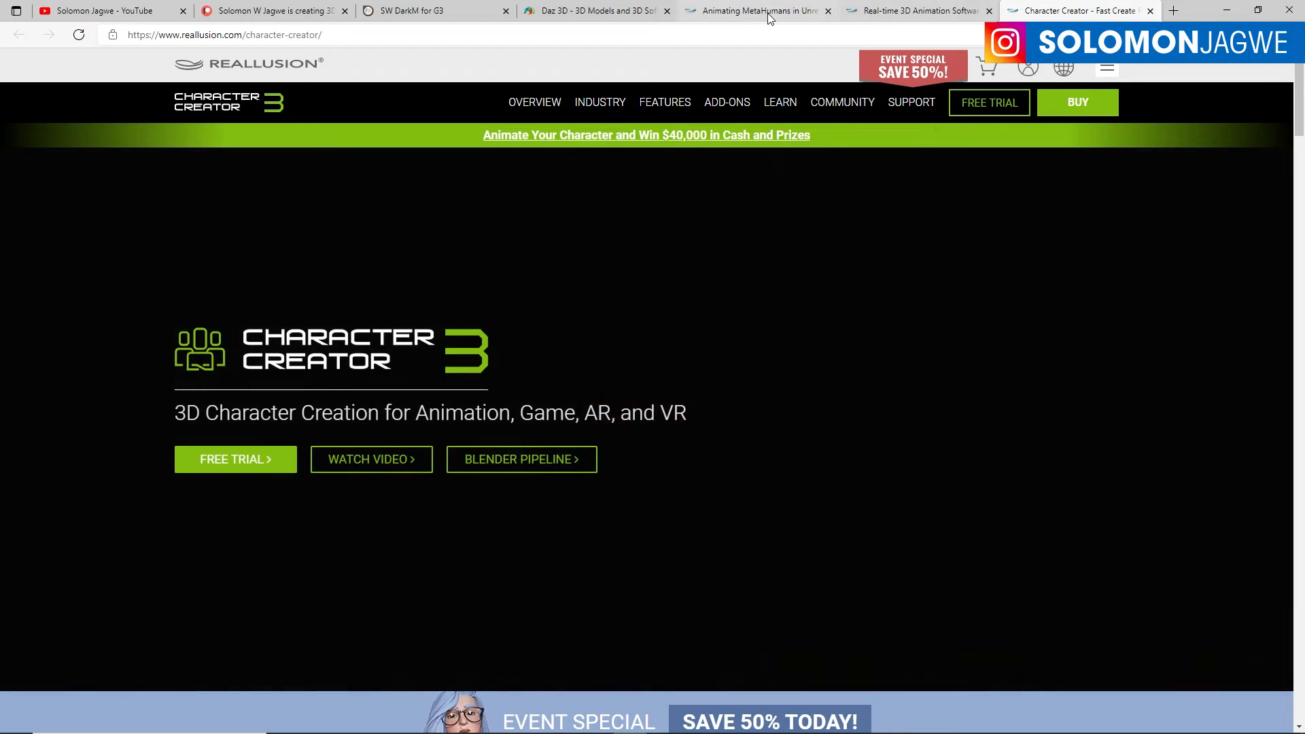
left_click(858, 20)
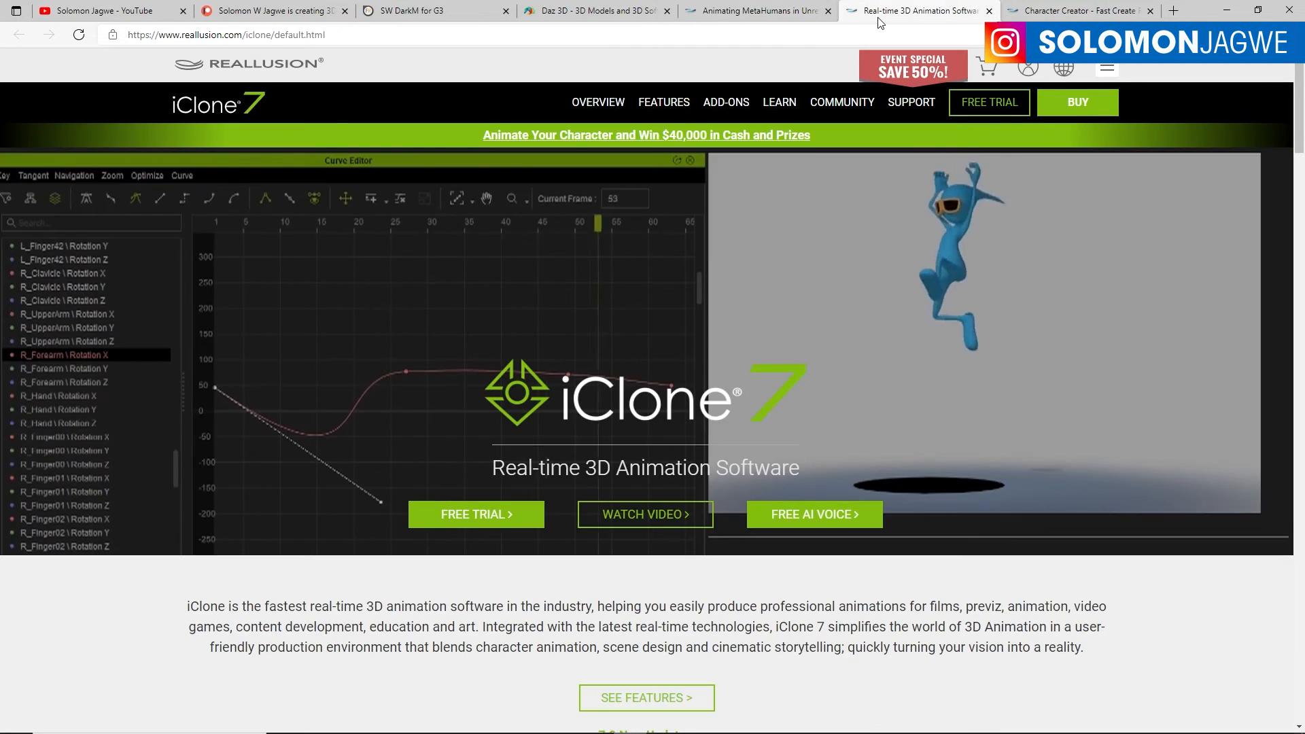
scroll(800, 332, "down", 1)
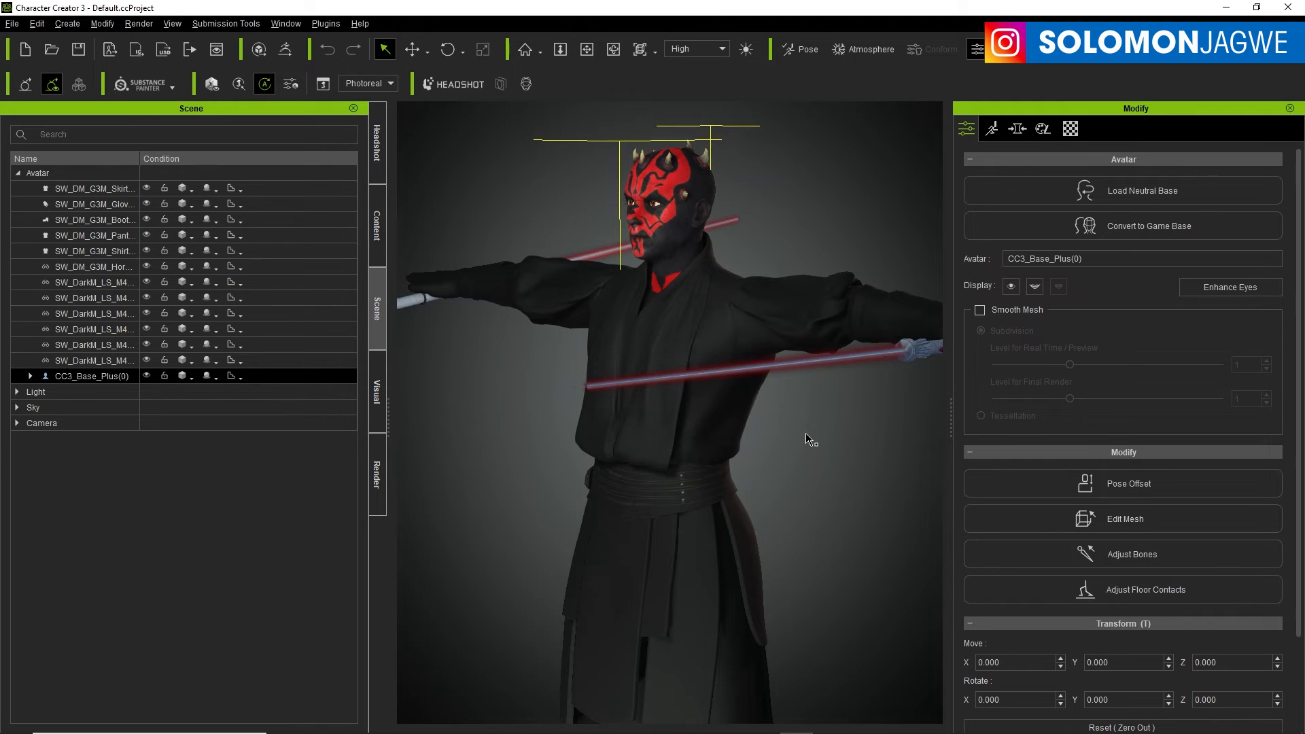
Step: Examine the imported character in Character Creator 3, from the robe up to the horns, face and eyes
right_click_drag(810, 437, 879, 445)
scroll(708, 361, "up", 5)
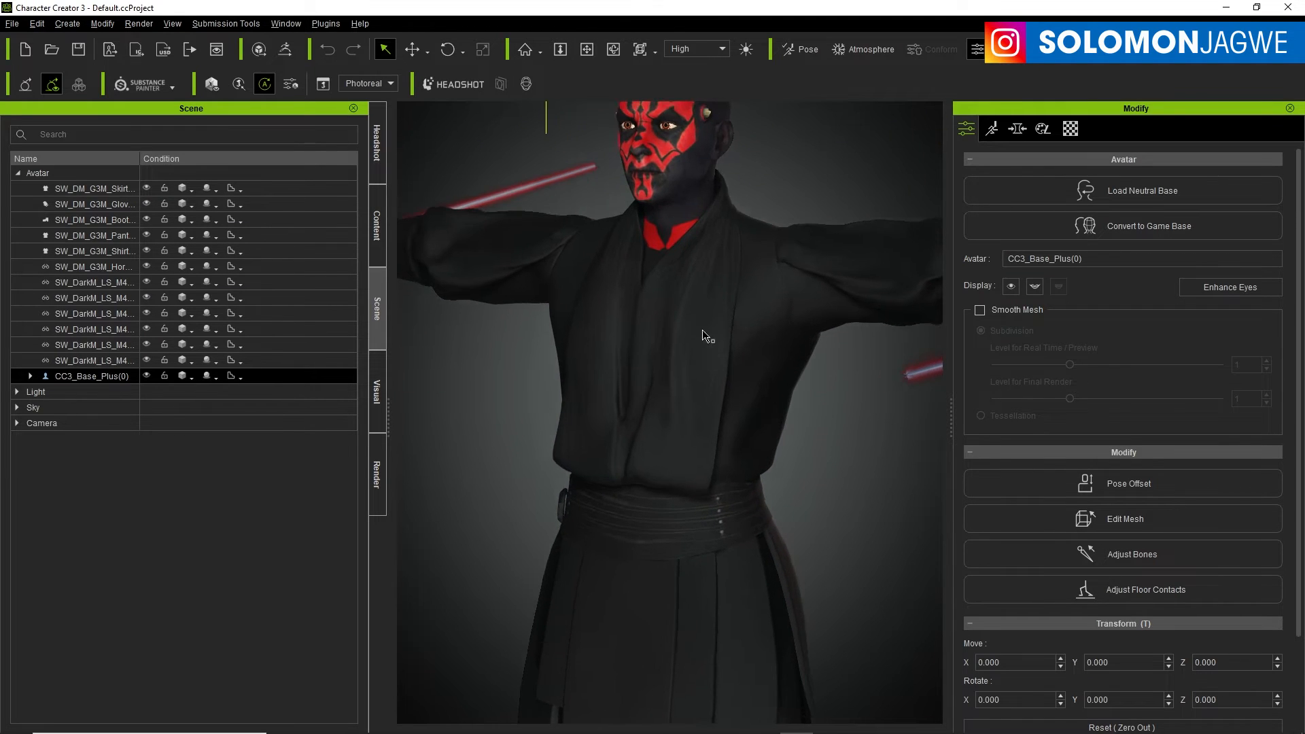
middle_click_drag(708, 335, 708, 524)
scroll(694, 487, "up", 6)
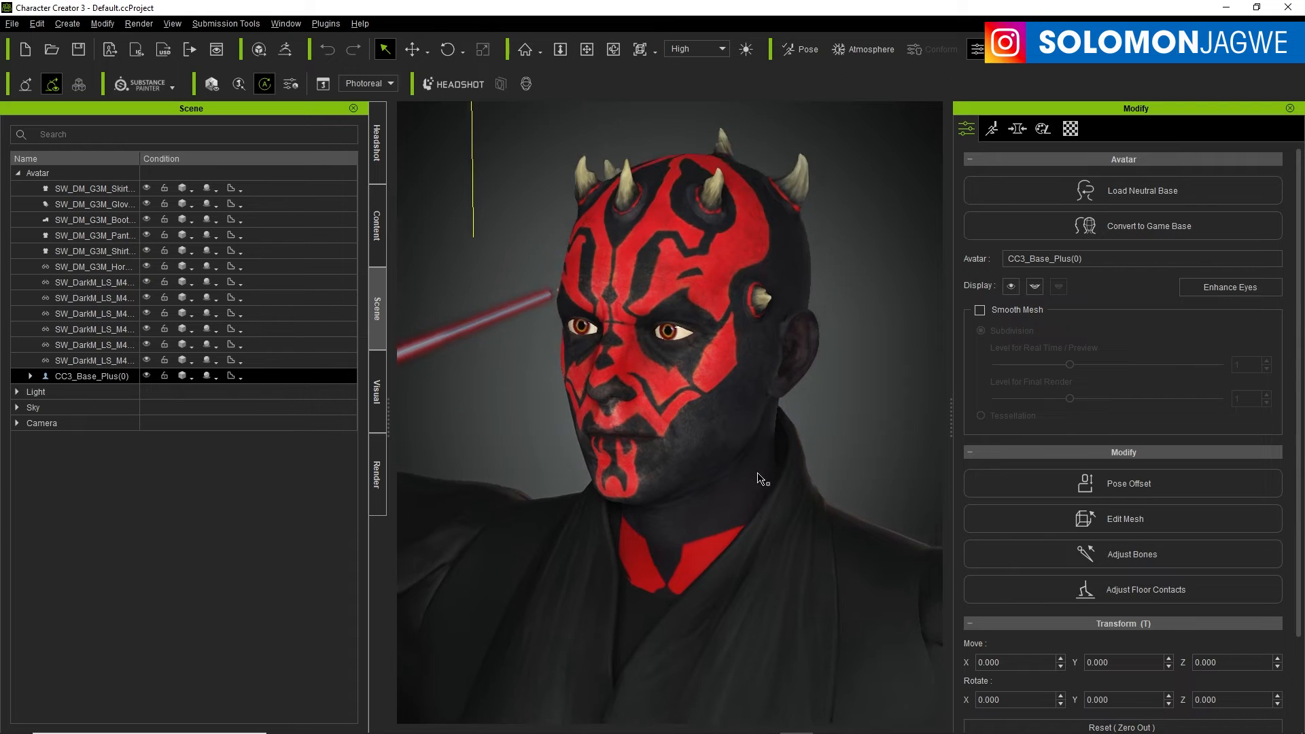
right_click_drag(758, 476, 736, 266)
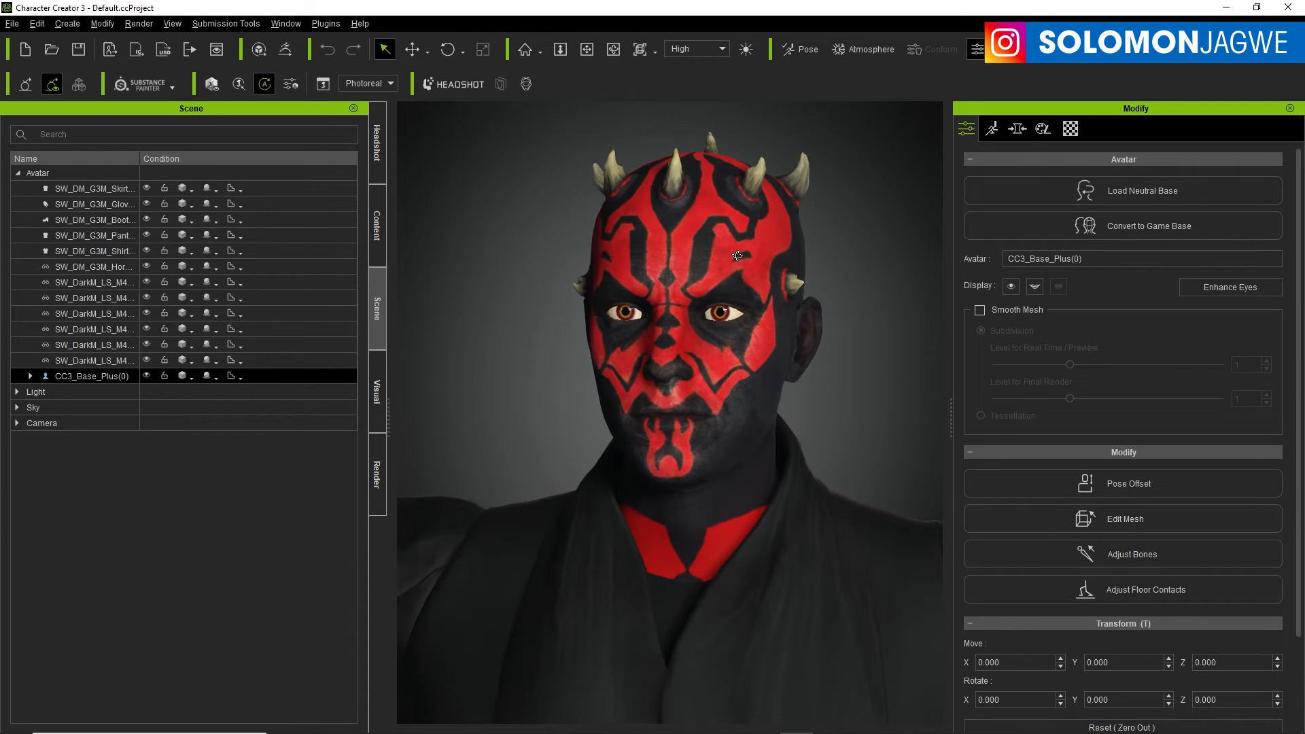
scroll(736, 264, "up", 3)
scroll(775, 392, "down", 4)
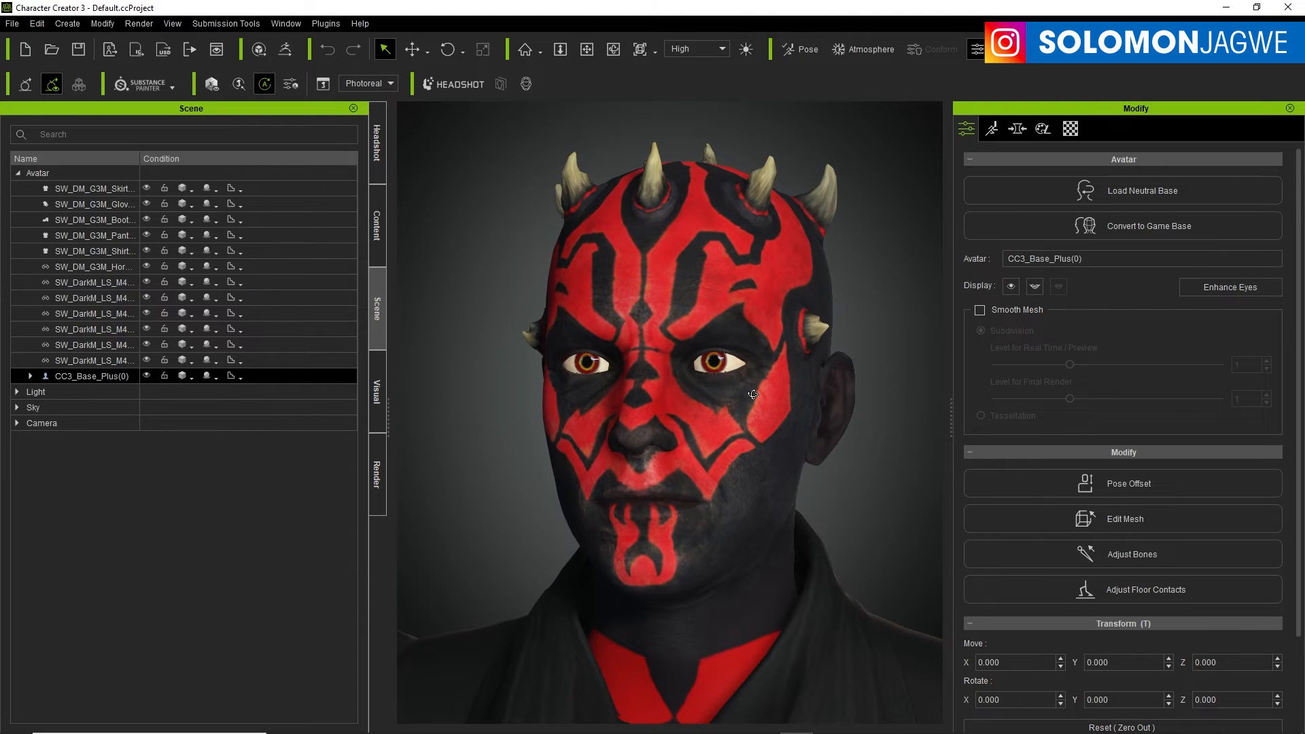
Step: Enhance the character's eyes by creating the Tear Line and Eye Occlusion elements
left_click(1217, 288)
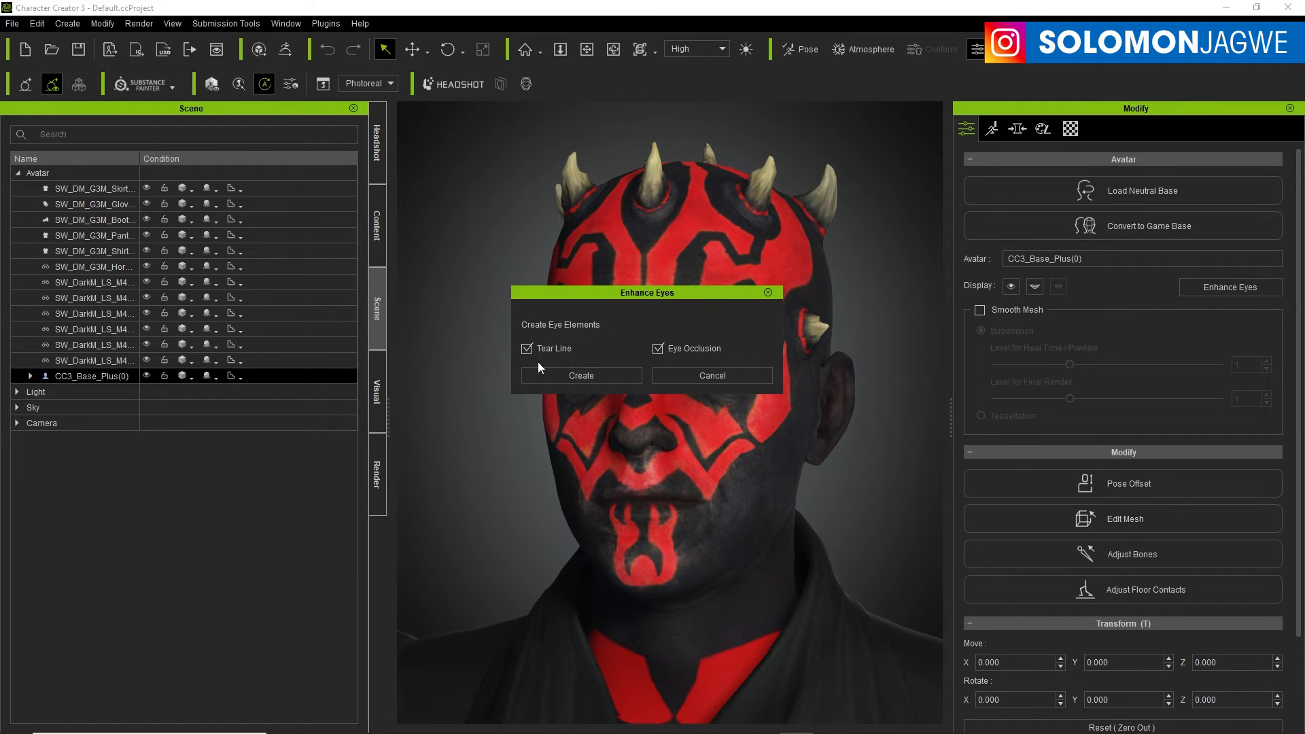
left_click(581, 374)
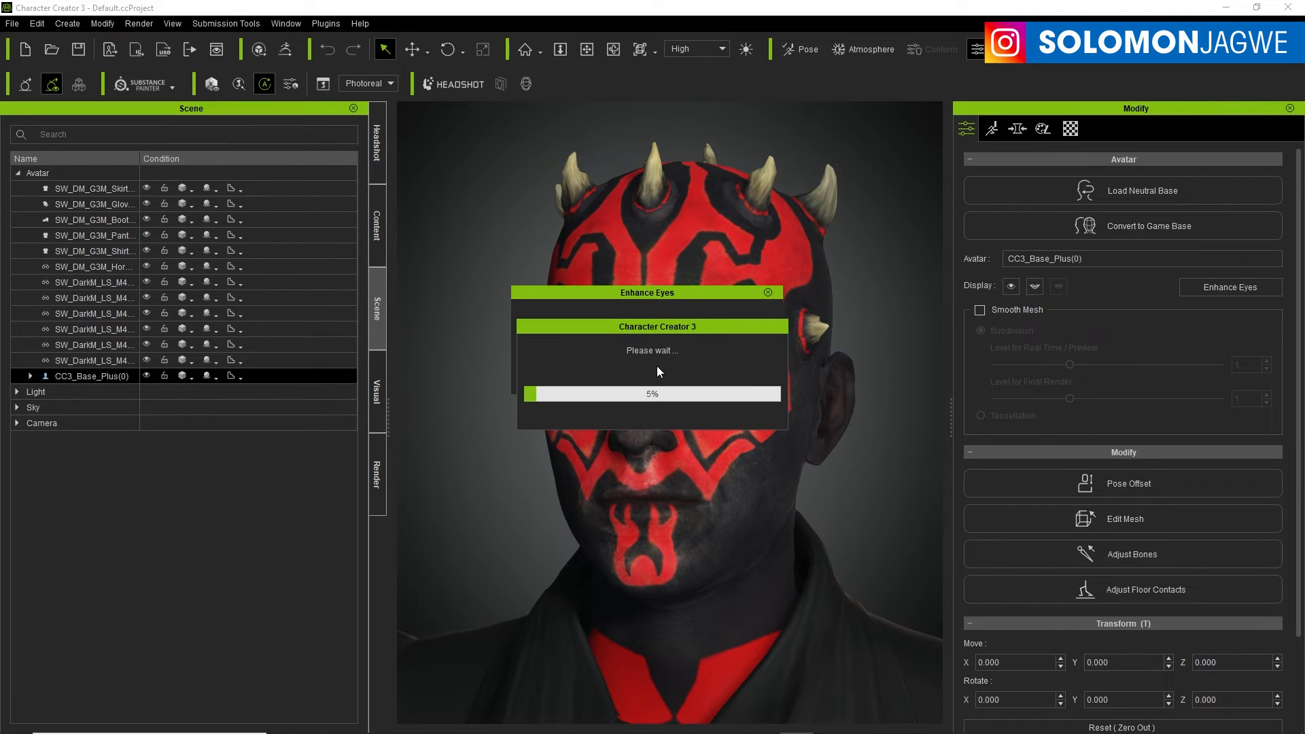
left_click(717, 377)
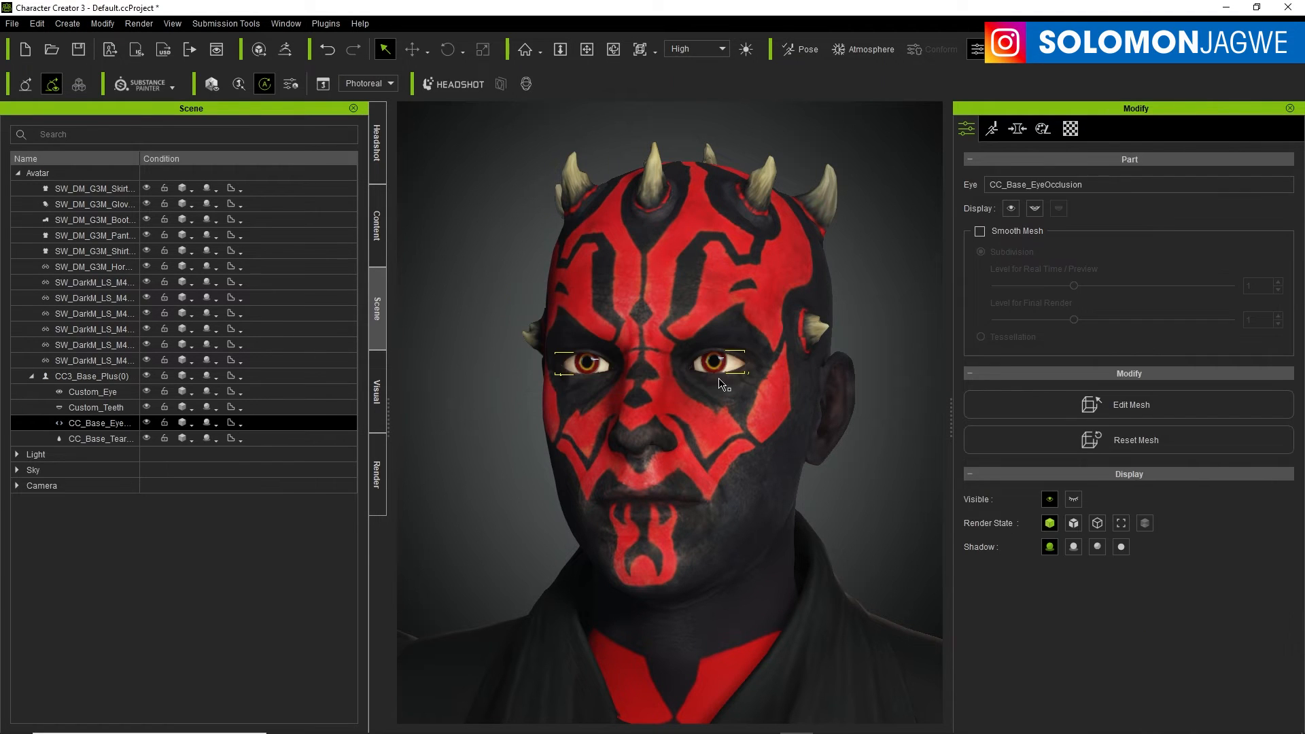
Step: Select the whole CC3_Base_Plus(0) avatar and examine the enhanced eyes and face up close from several angles
scroll(730, 369, "up", 2)
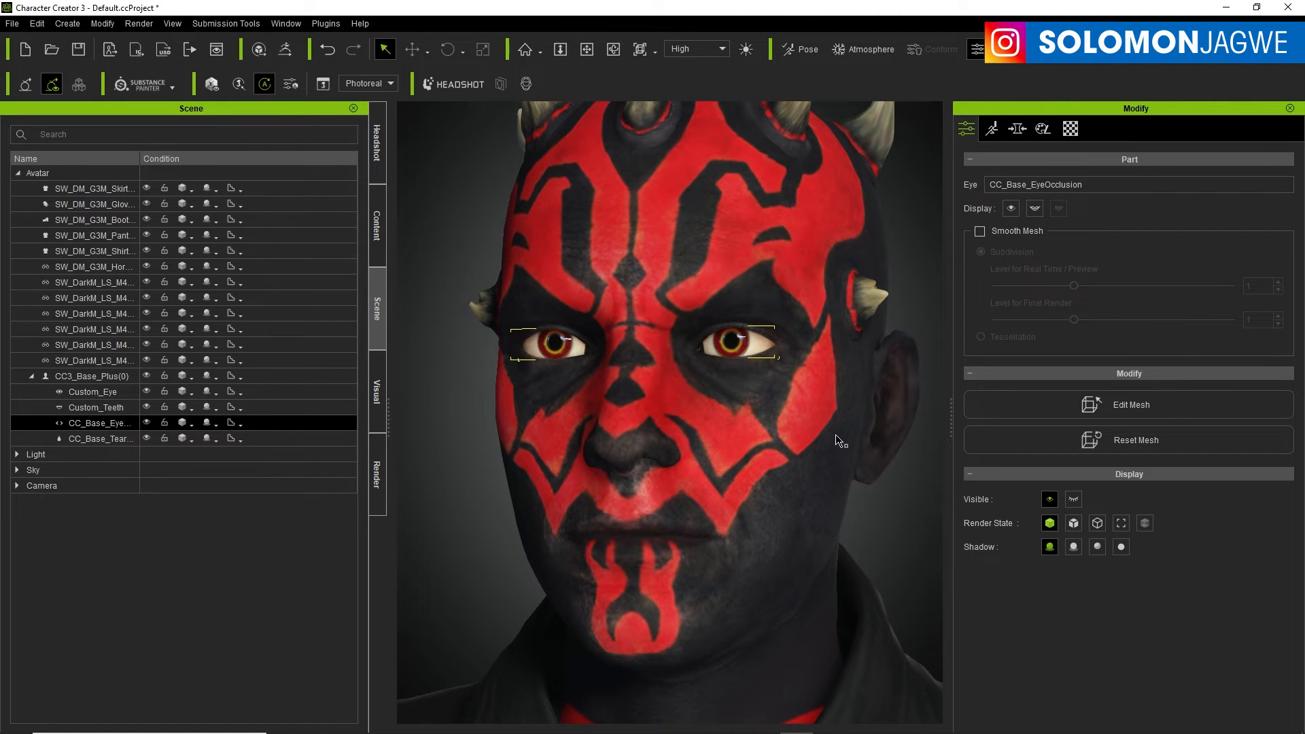
scroll(823, 436, "down", 2)
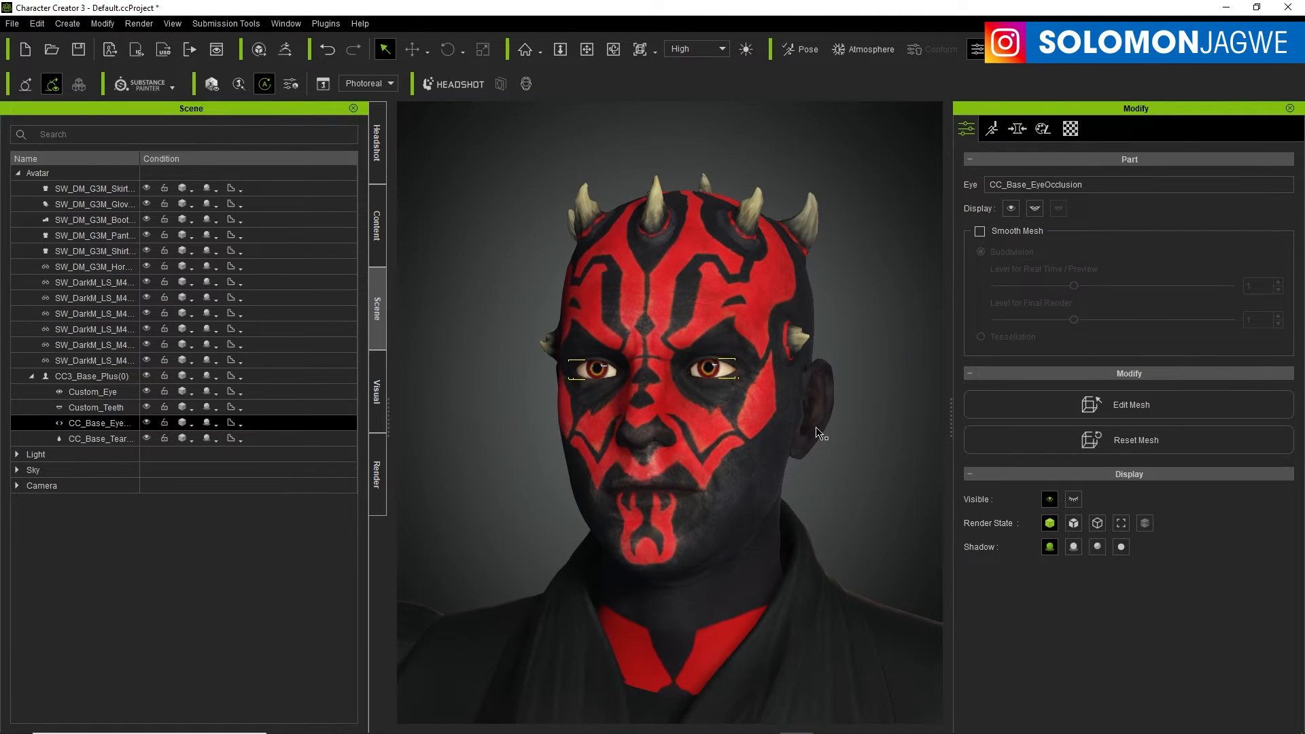
left_click(769, 442)
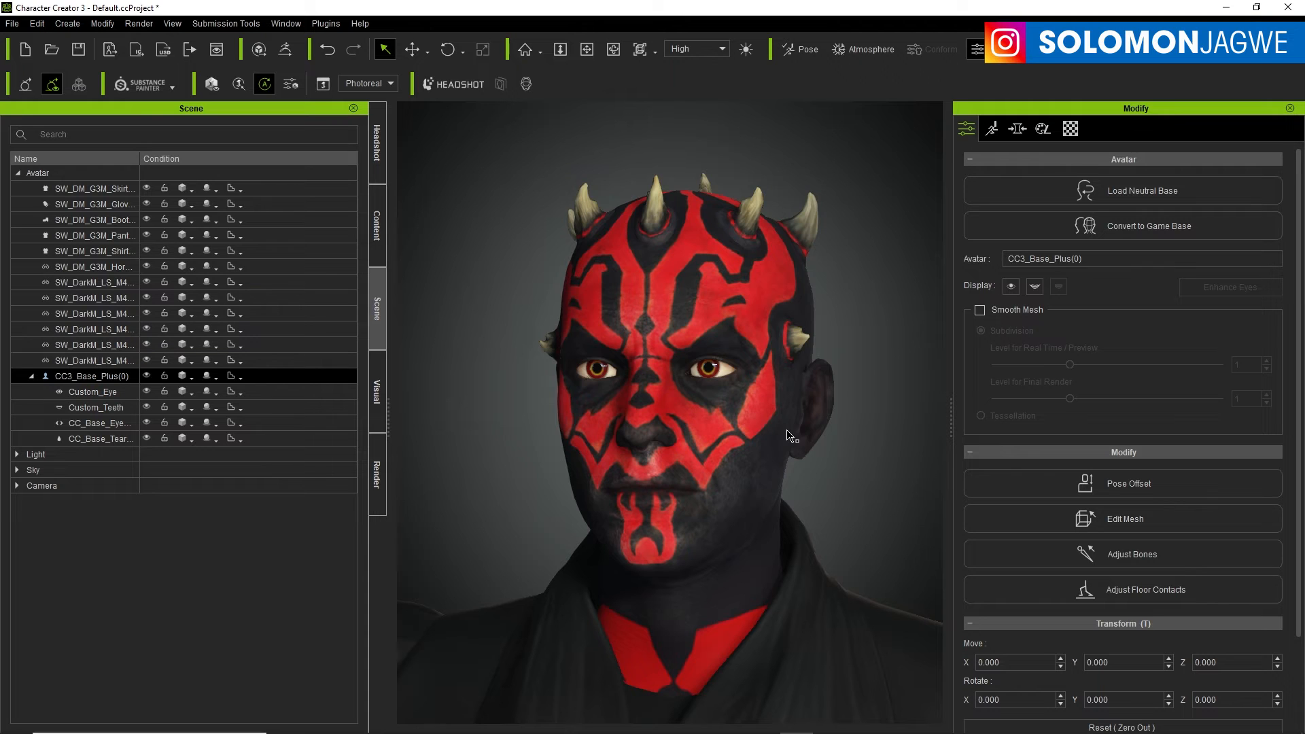
right_click_drag(788, 431, 823, 477)
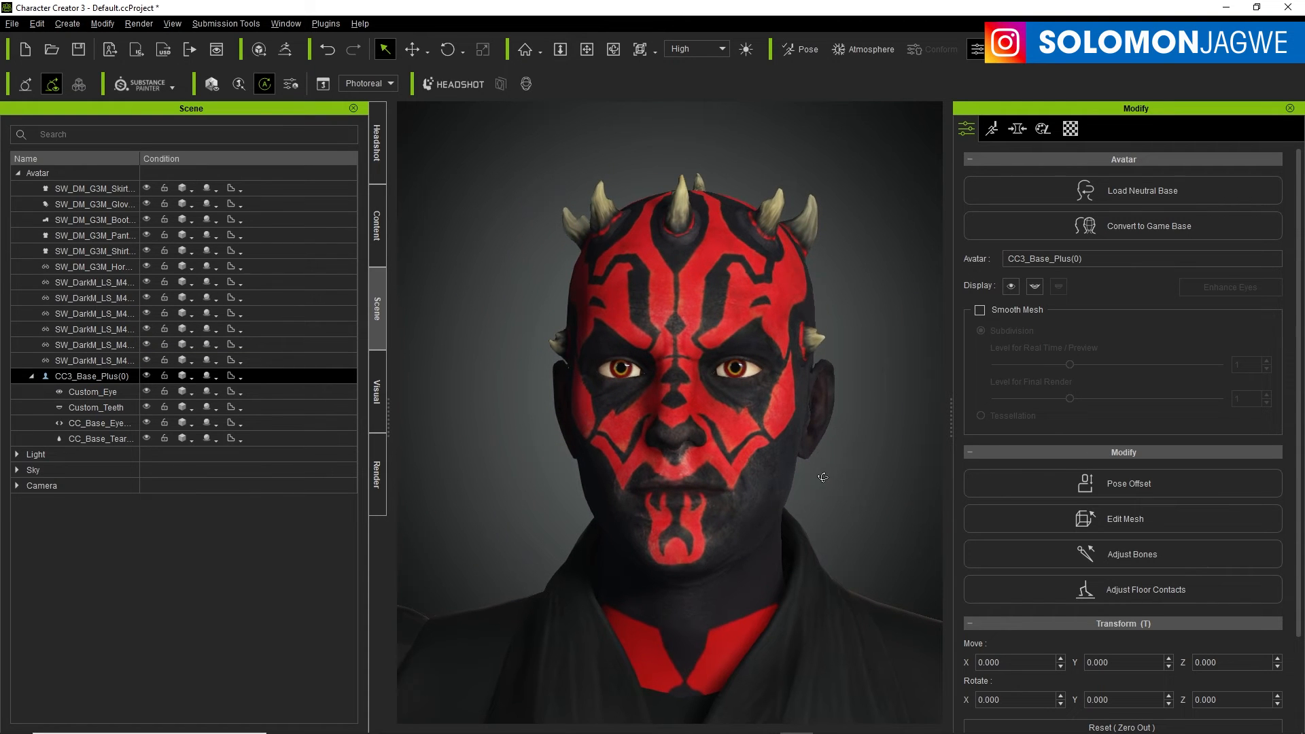
scroll(792, 465, "up", 2)
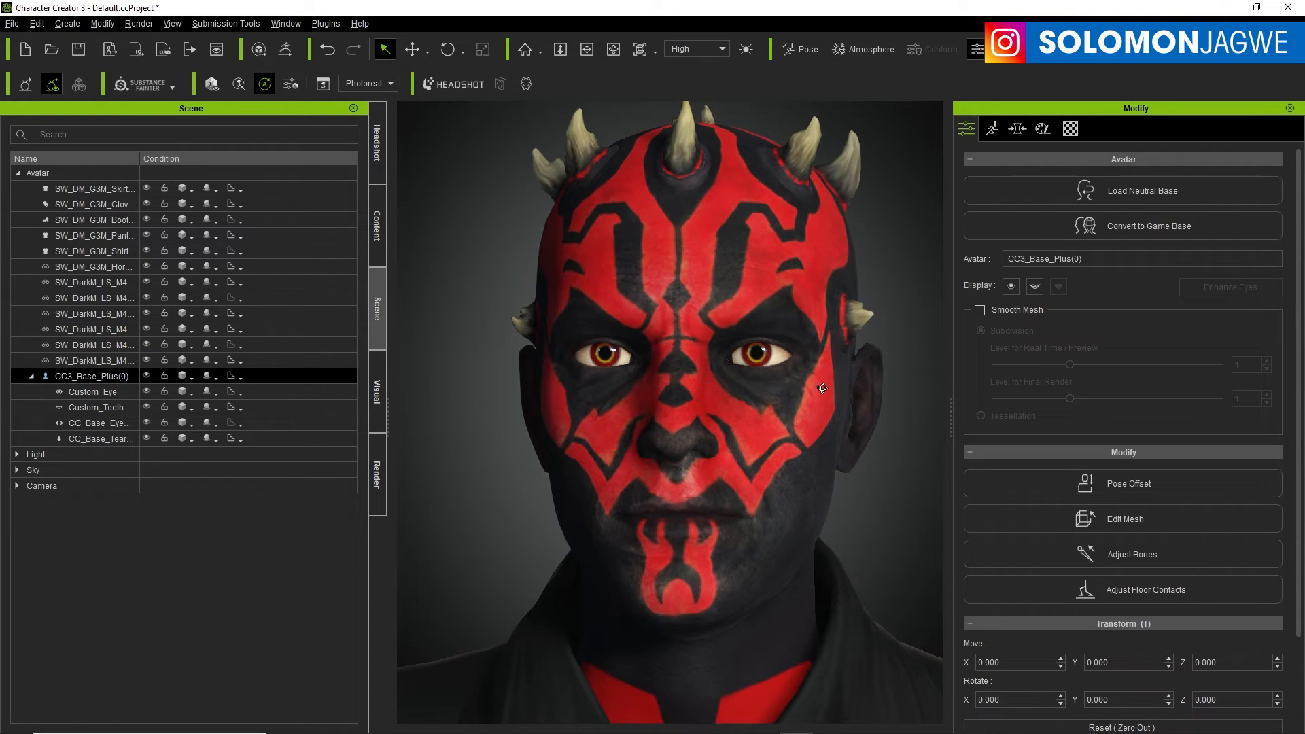
right_click_drag(823, 389, 740, 466)
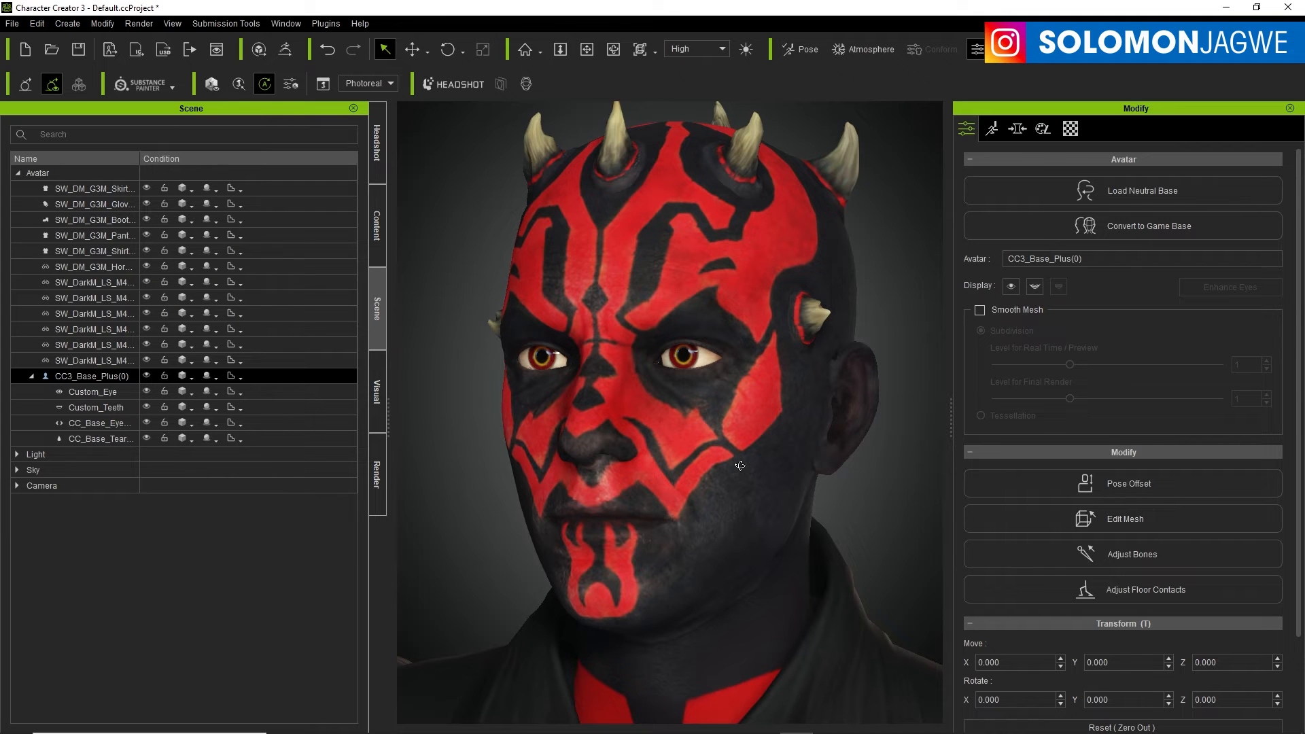
right_click_drag(750, 424, 719, 454)
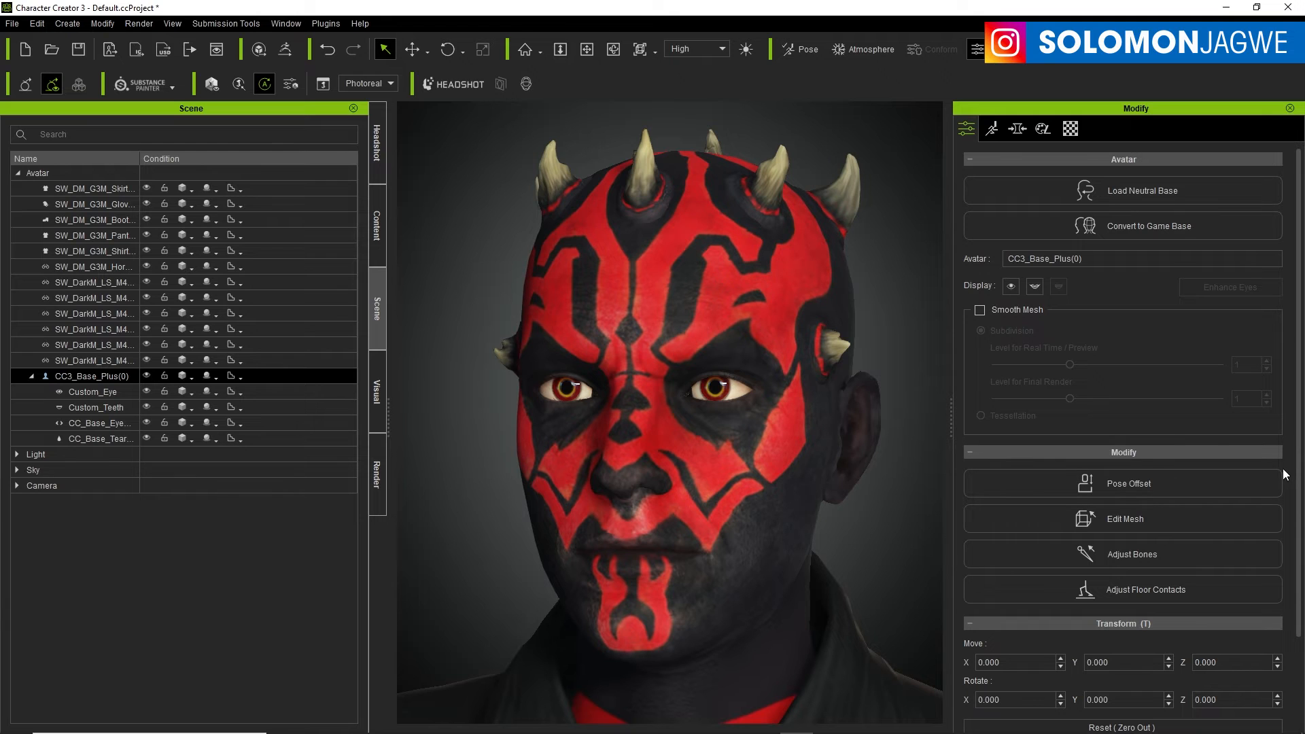
Step: Open the avatar's facial editor and look through its expression presets and brow, eye and full-face morph controls
left_click(993, 131)
left_click(1135, 239)
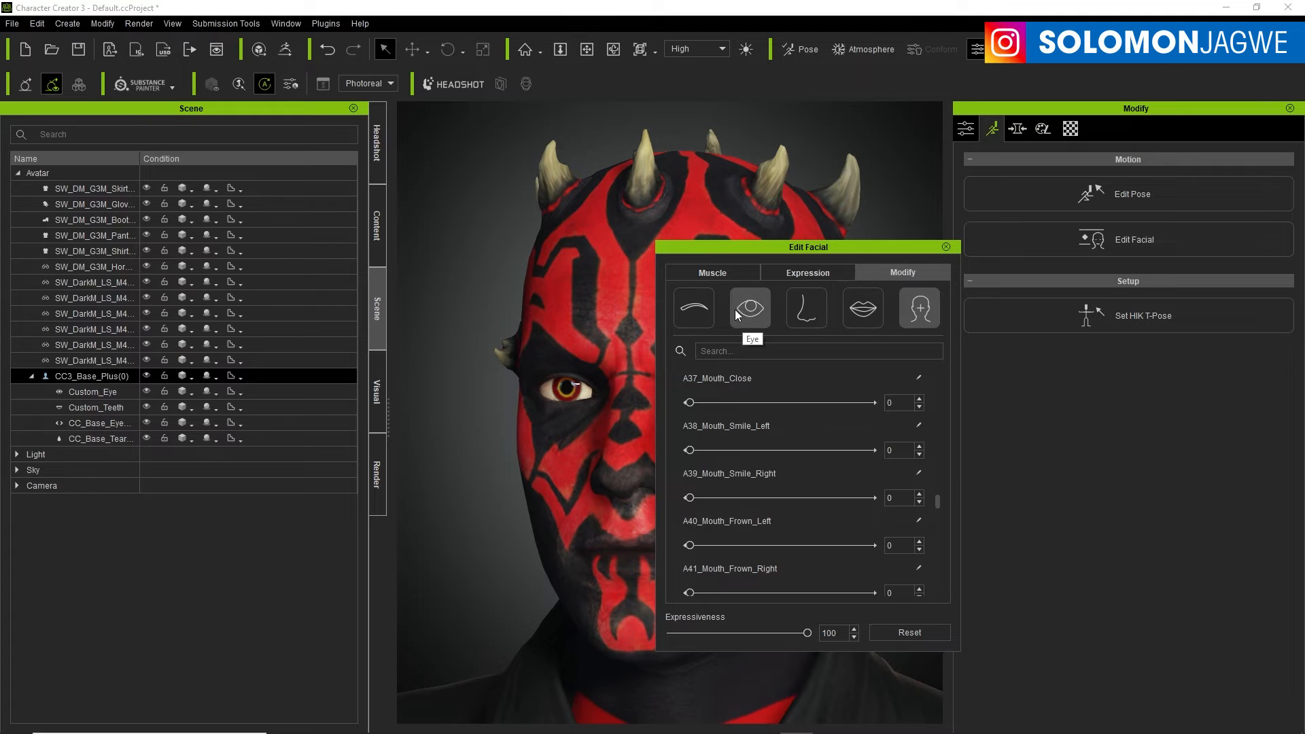
left_click(722, 272)
left_click(791, 277)
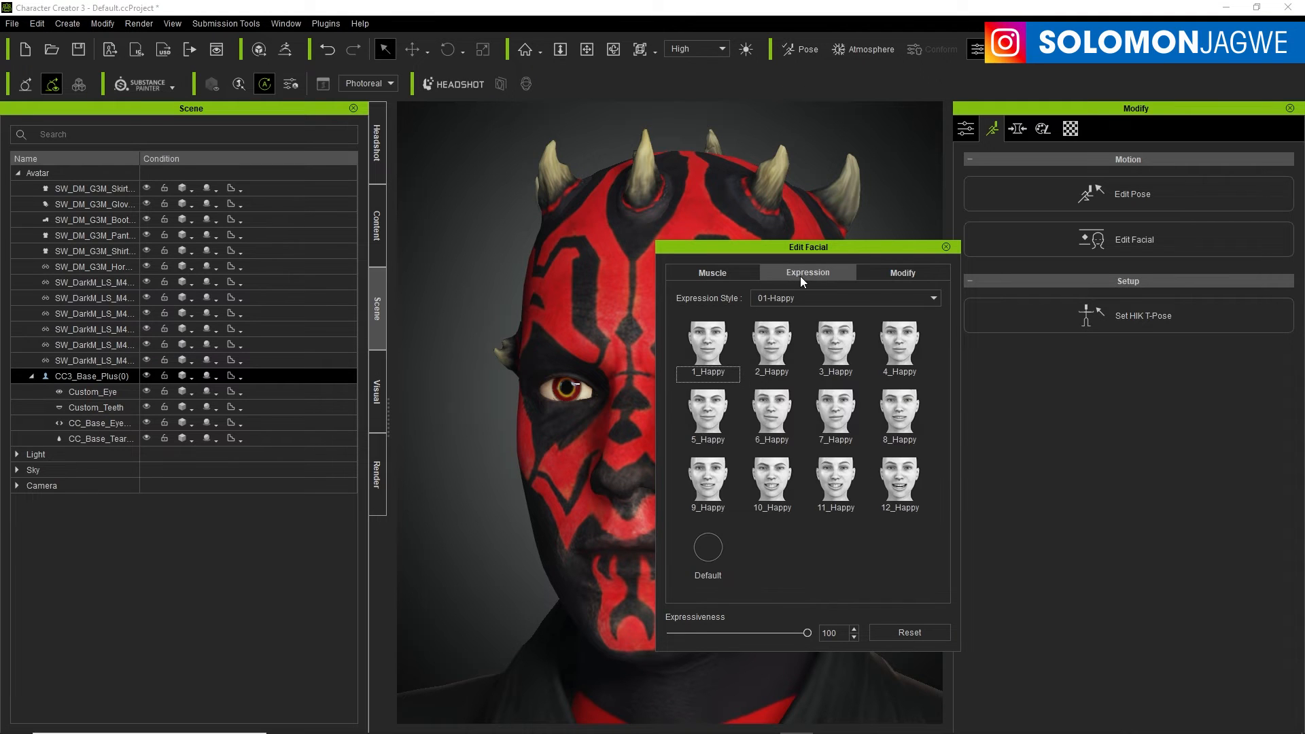
left_click(894, 273)
left_click(695, 314)
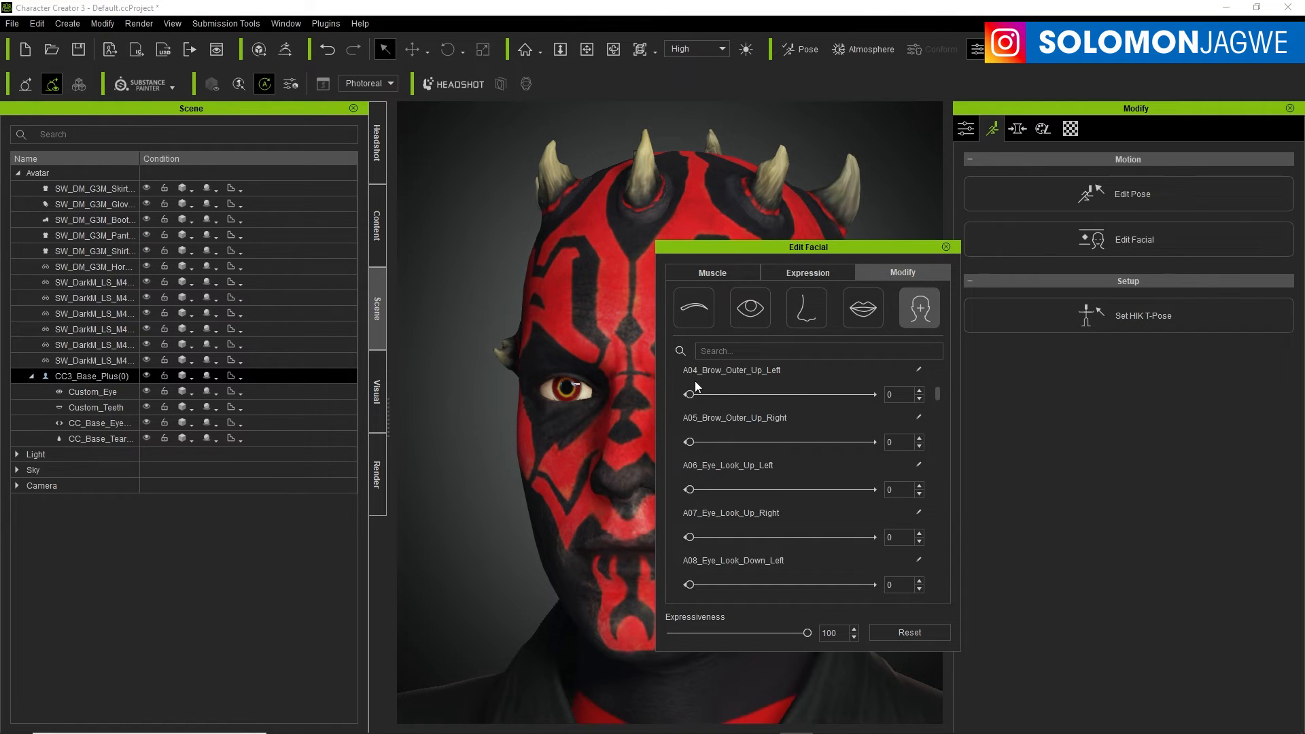
Step: Test the A01_Brow_Inner_Up, A25_Jaw_Open and A26_Jaw_Forward morphs on the face, returning each to 0
left_click_drag(819, 250, 973, 176)
mouse_move(1094, 321)
left_mouse_down()
mouse_move(1099, 521)
mouse_move(1086, 477)
mouse_move(1095, 305)
left_mouse_up()
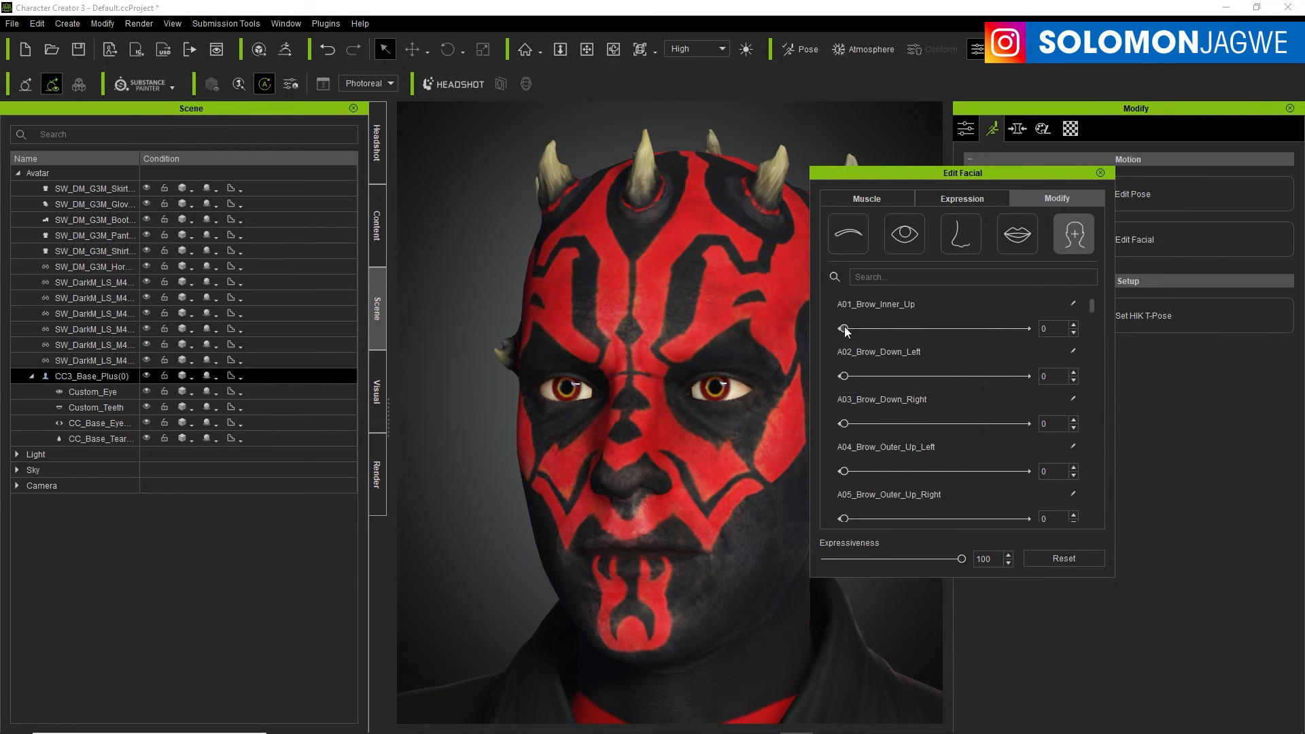
mouse_move(847, 332)
left_mouse_down()
mouse_move(1008, 329)
mouse_move(824, 331)
left_mouse_up()
left_click_drag(1092, 307, 1092, 378)
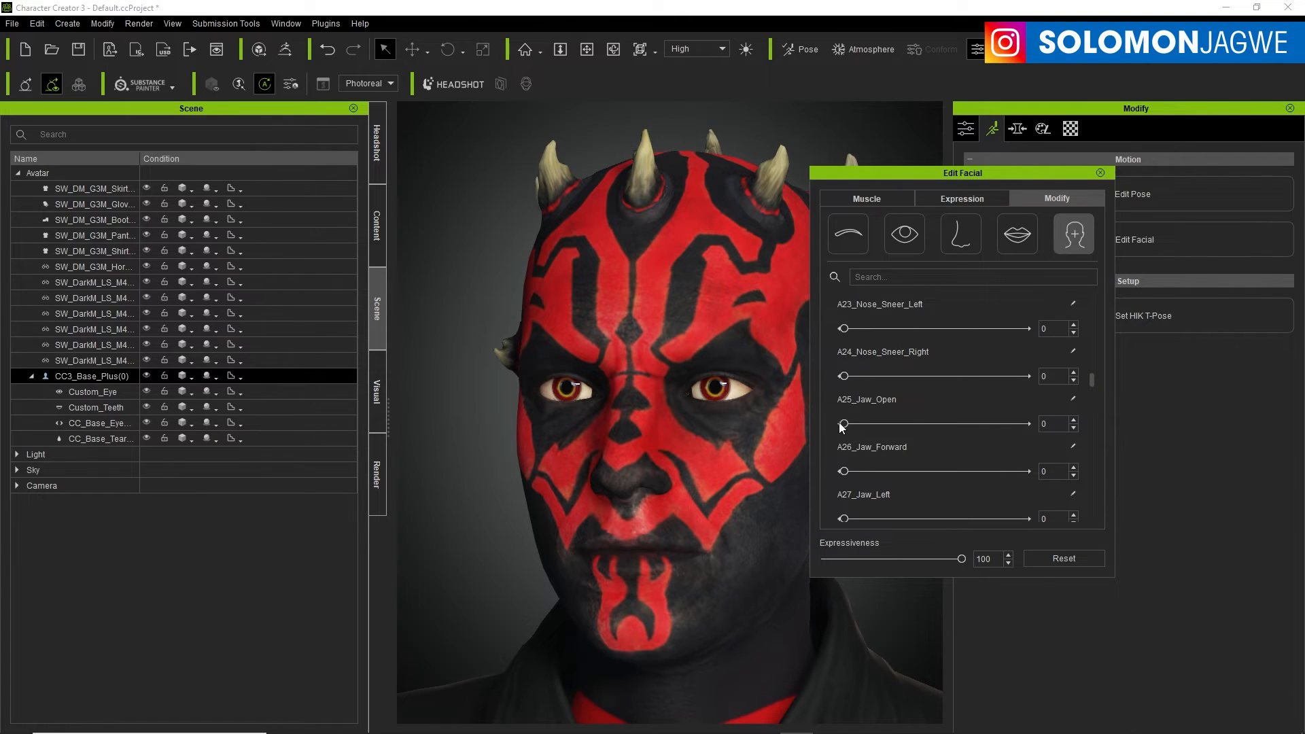
left_click_drag(843, 424, 814, 422)
left_click_drag(844, 472, 781, 469)
Step: Switch to the web browser and open the Darth Maul "Man in the Mirror" video from the YouTube channel's uploads
mouse_move(797, 730)
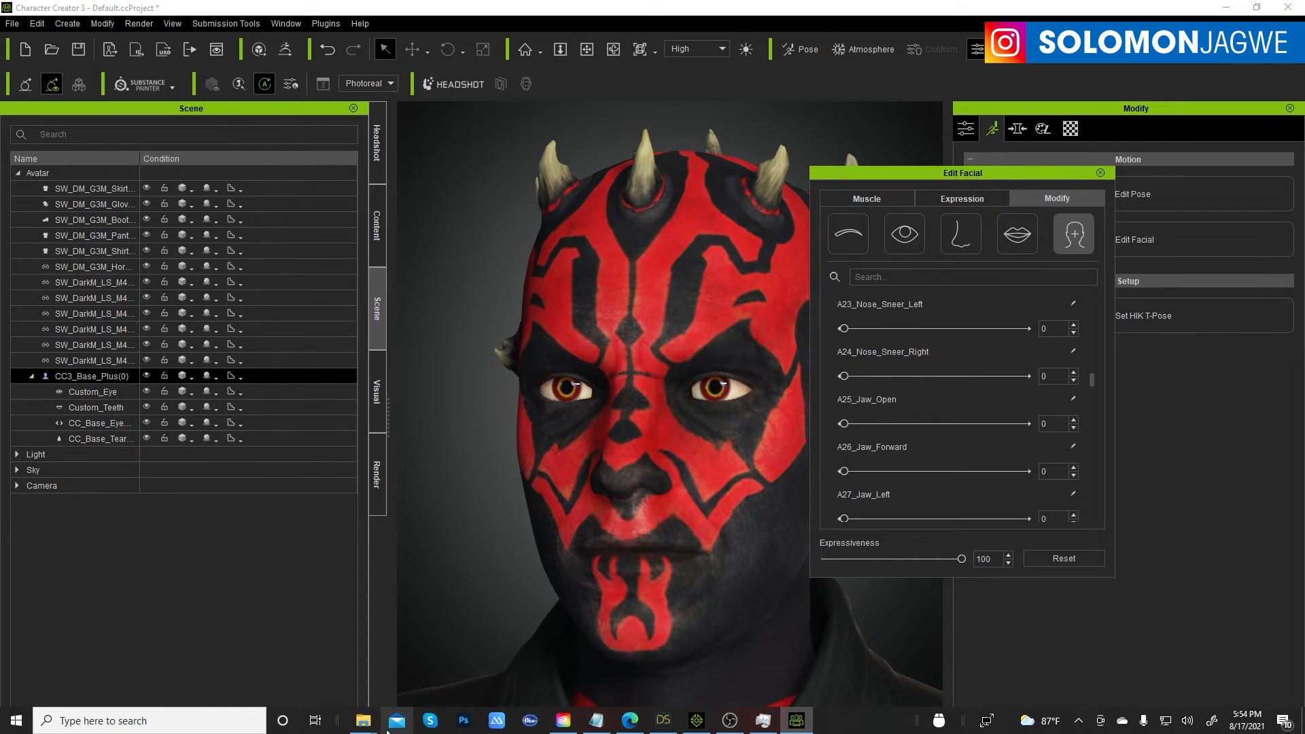
left_click(630, 721)
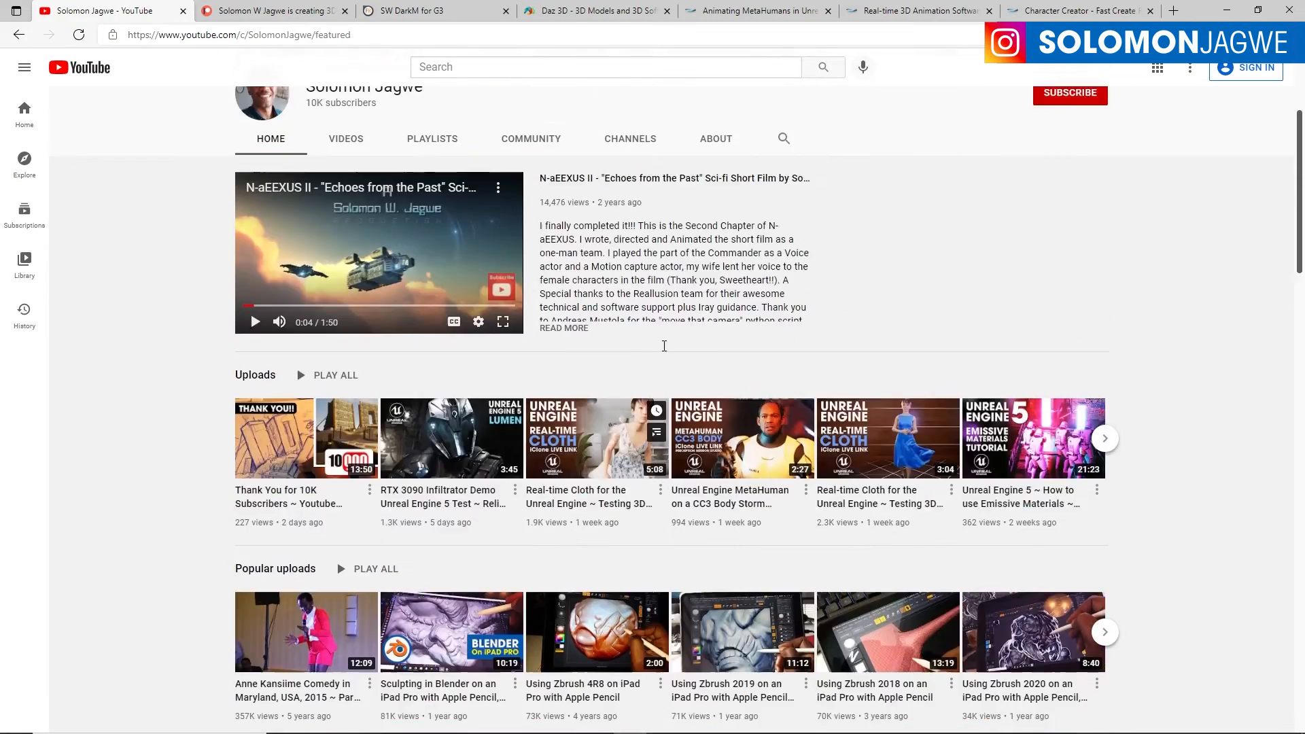
scroll(665, 346, "up", 3)
left_click(348, 284)
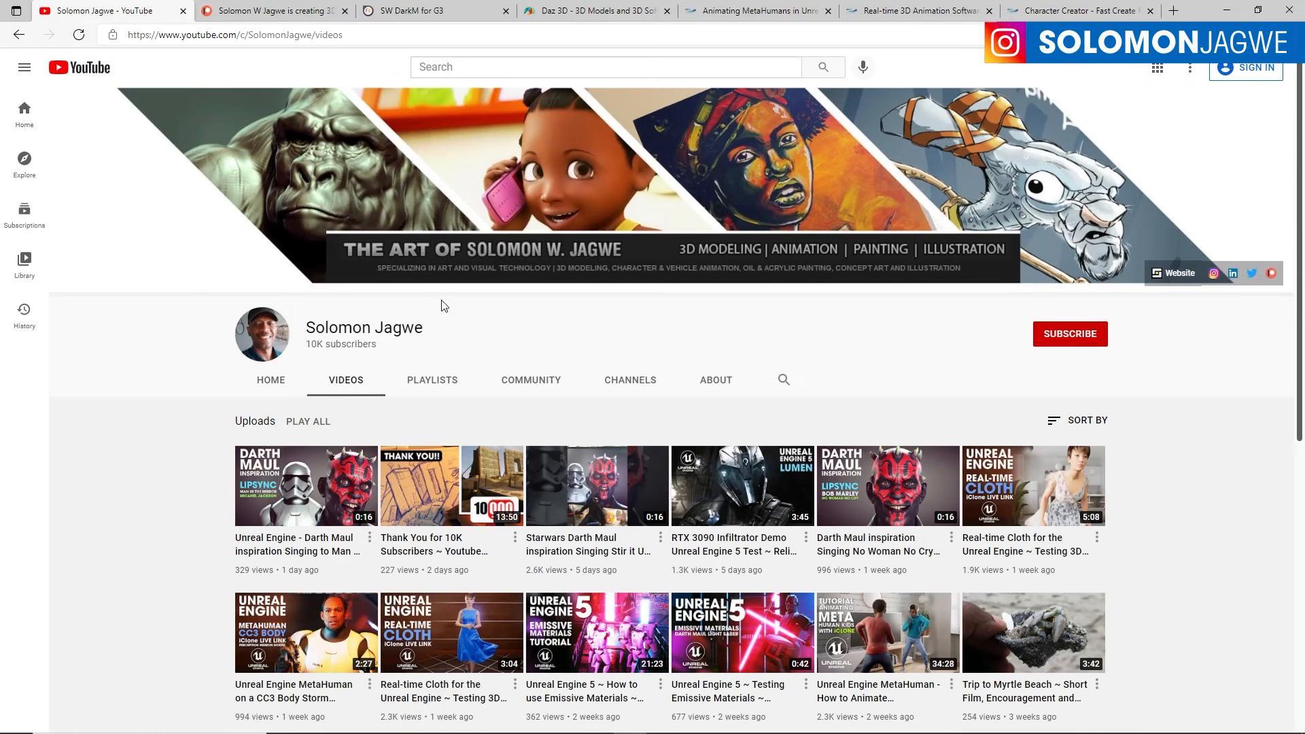
left_click(311, 543)
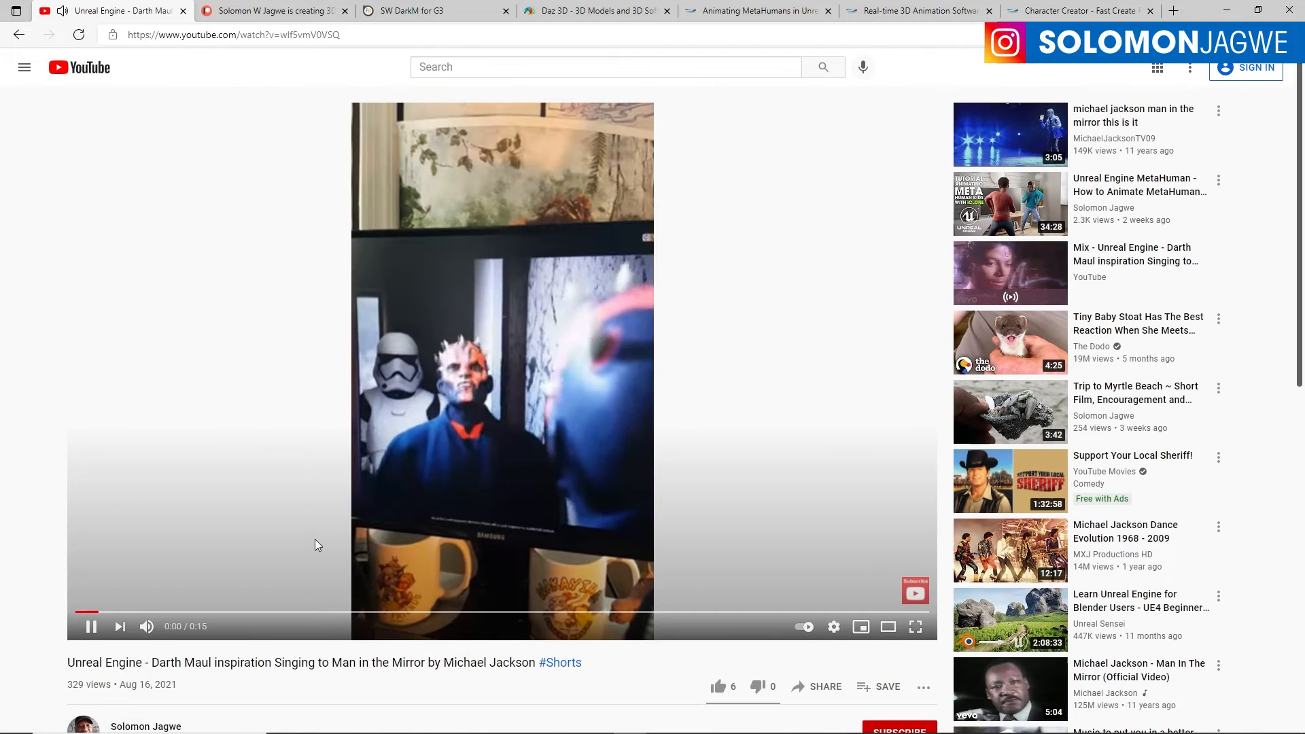
Step: Raise the volume to full while watching the video, pause it and return to the channel's uploads
left_click(337, 702)
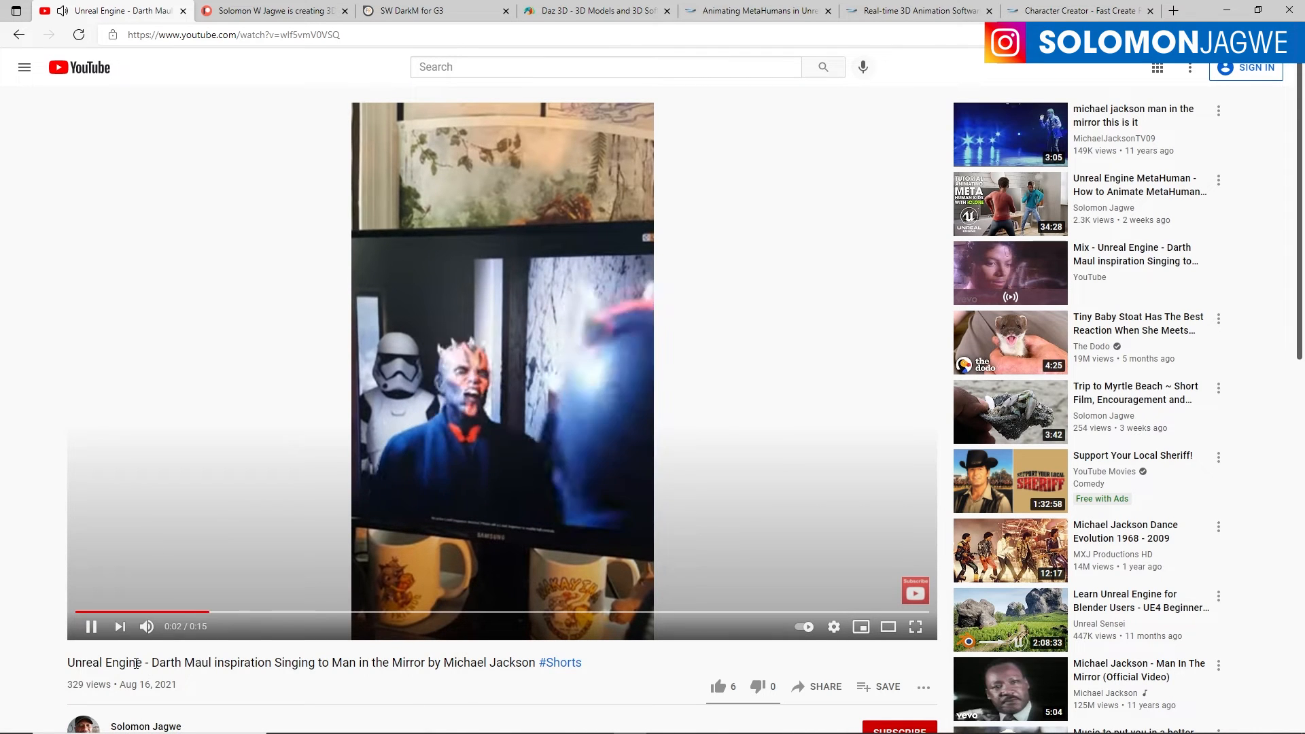
left_click(181, 627)
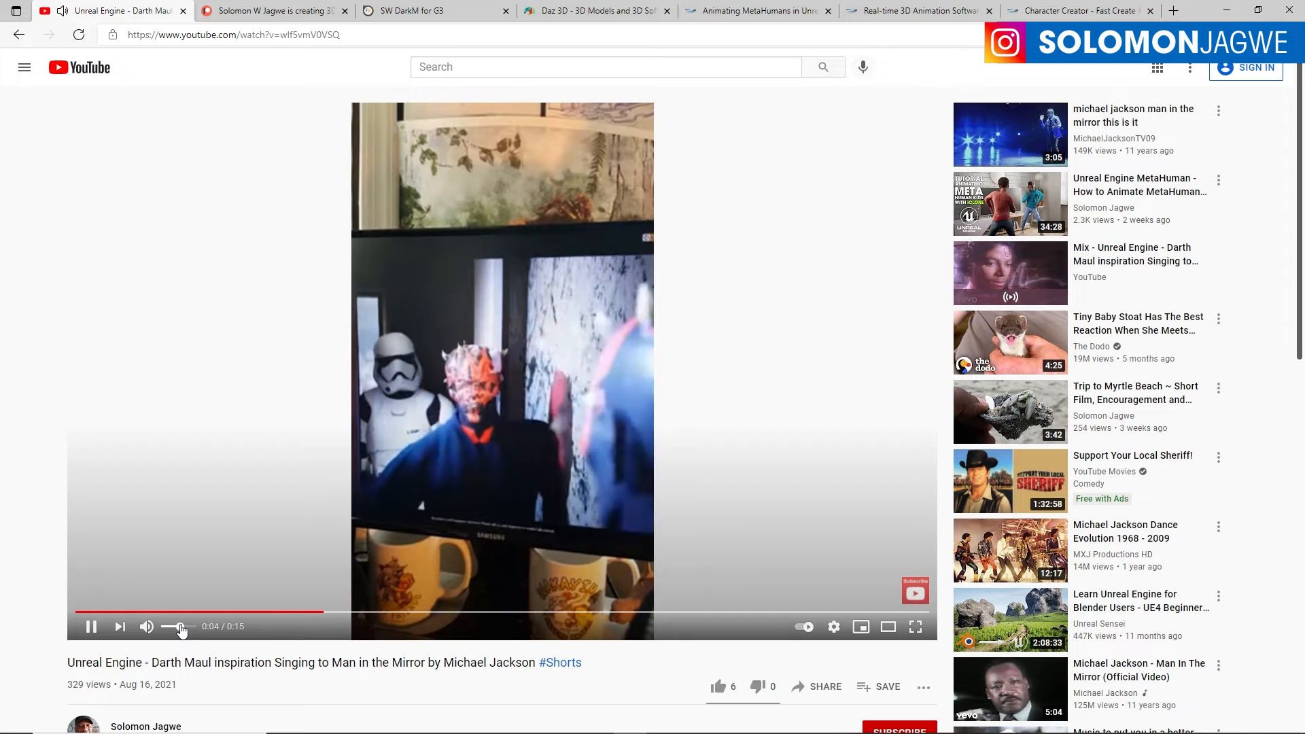
left_click_drag(180, 627, 214, 627)
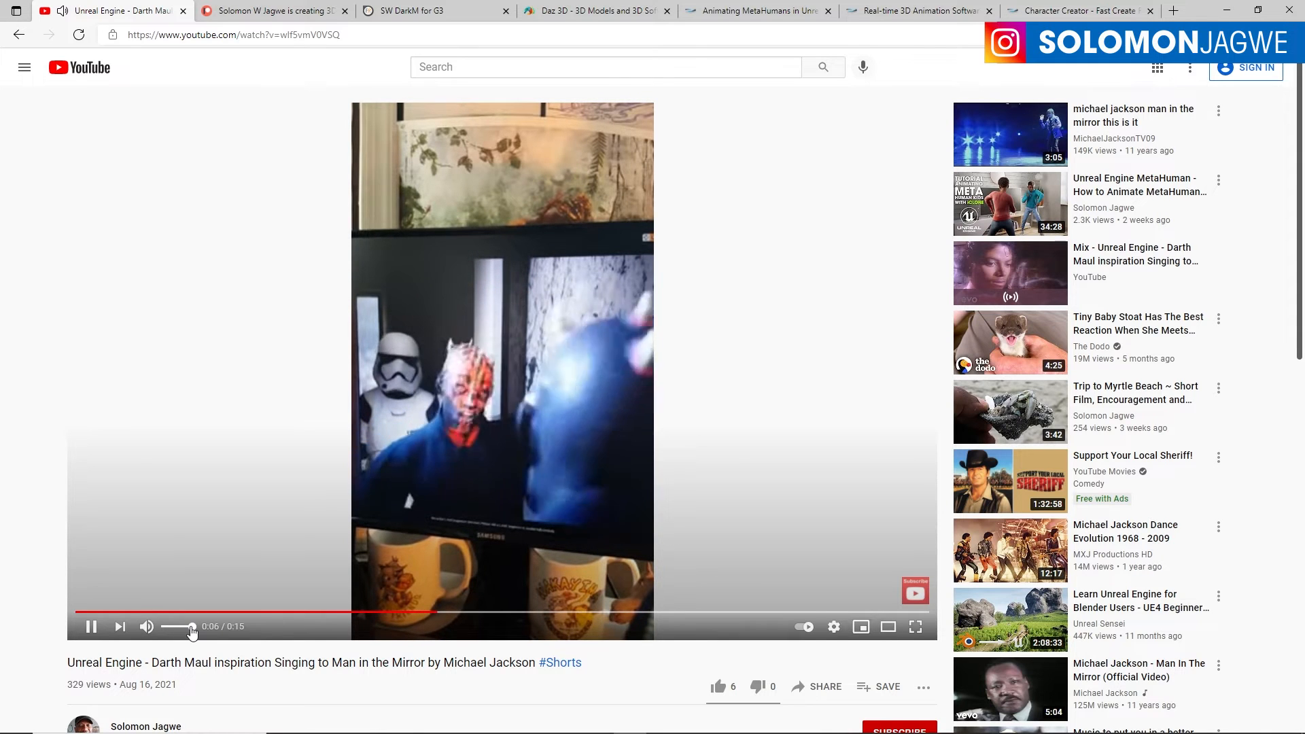
left_click(90, 627)
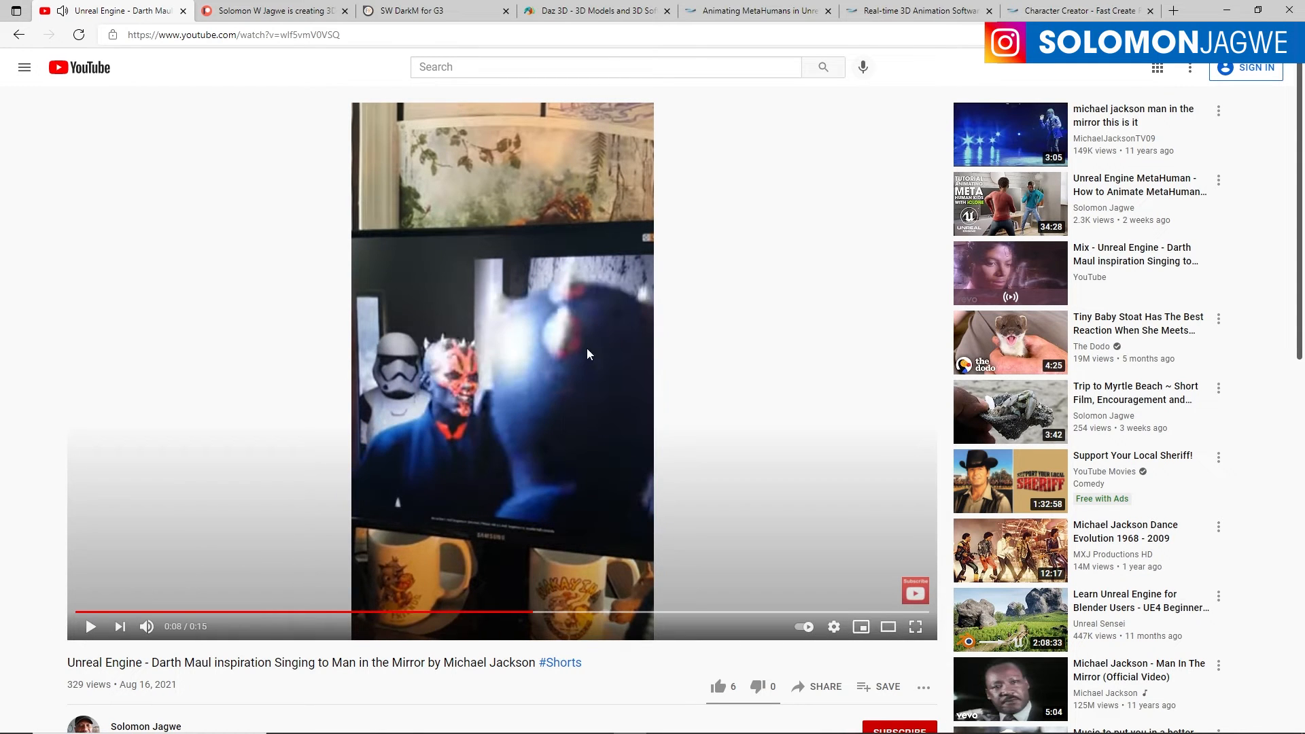
left_click(19, 34)
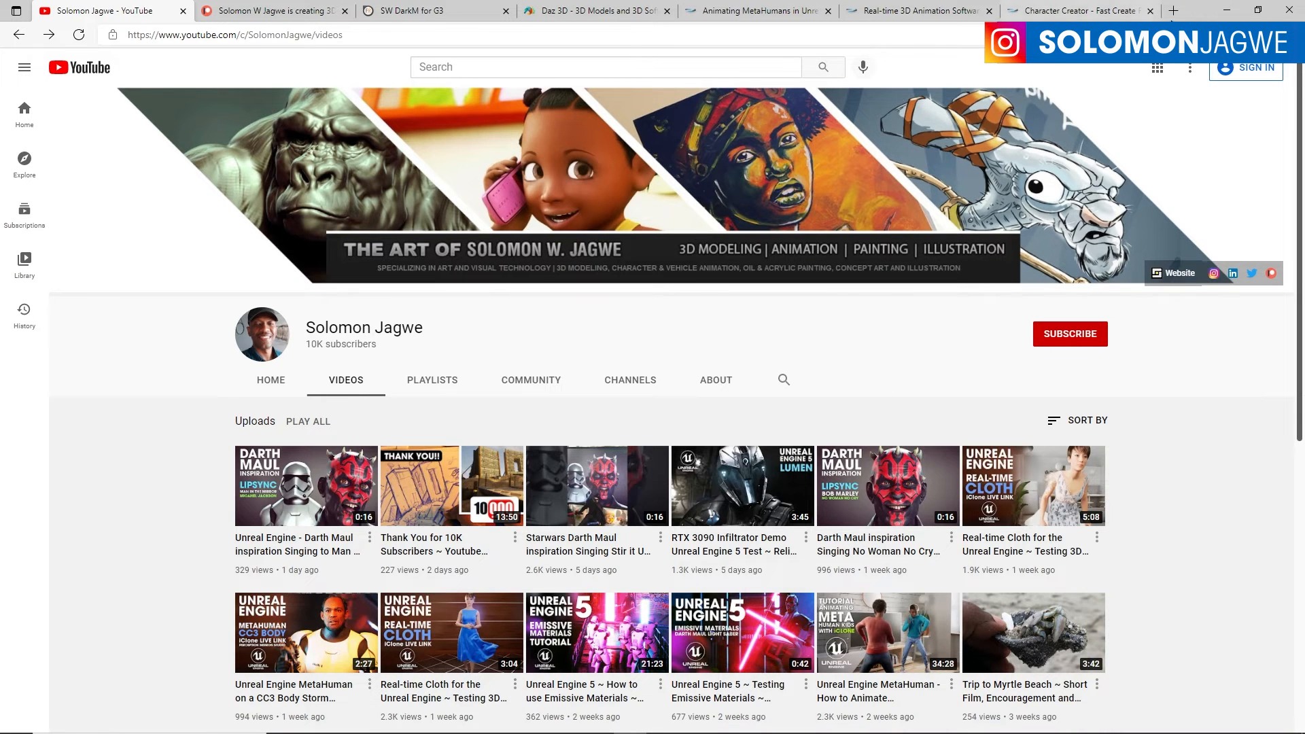
Step: Switch back to Character Creator 3, close the facial editor and bring up the avatar's attribute settings
left_click(1227, 10)
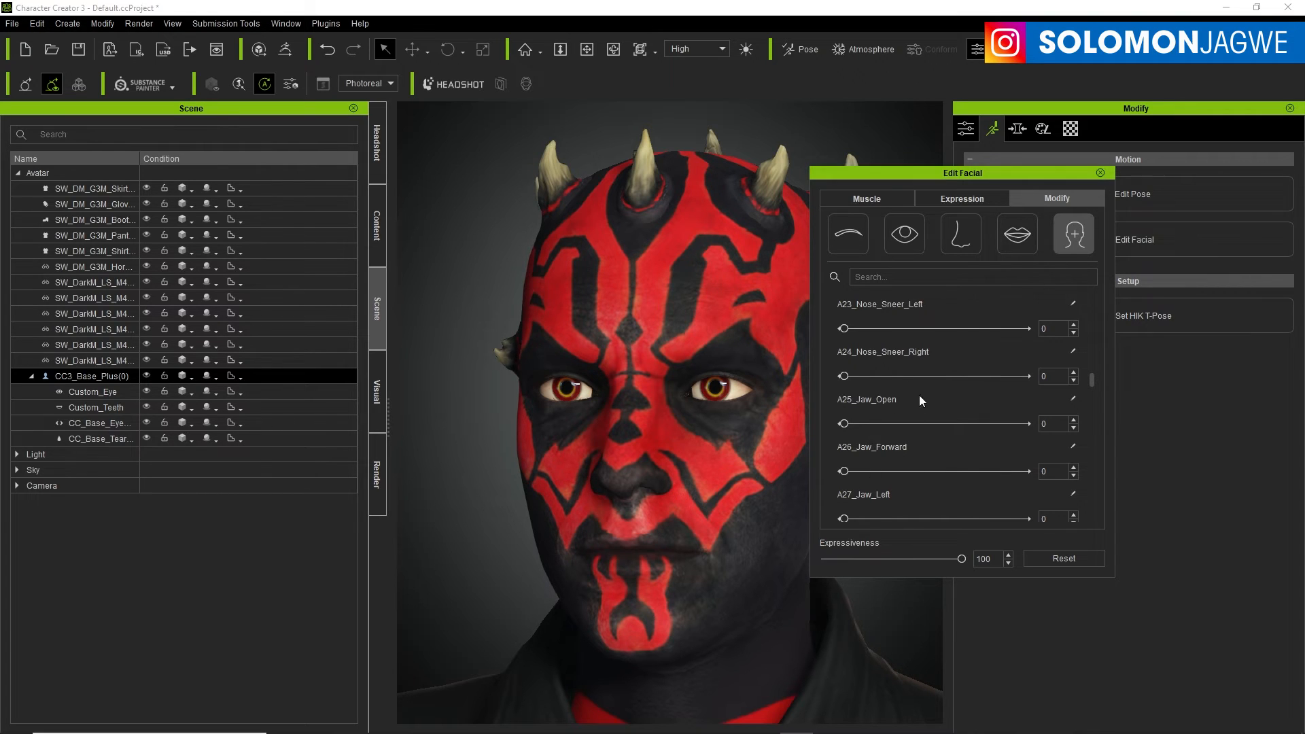
left_click(1101, 173)
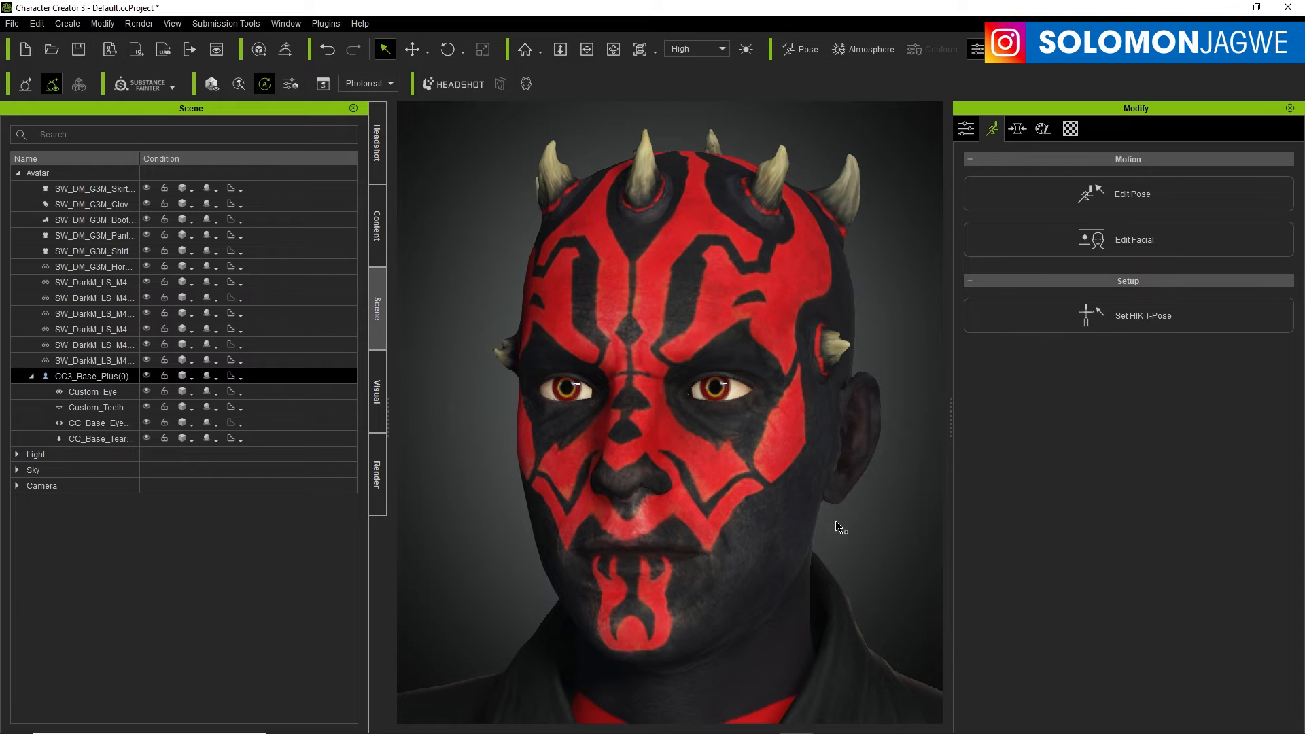
left_click(969, 128)
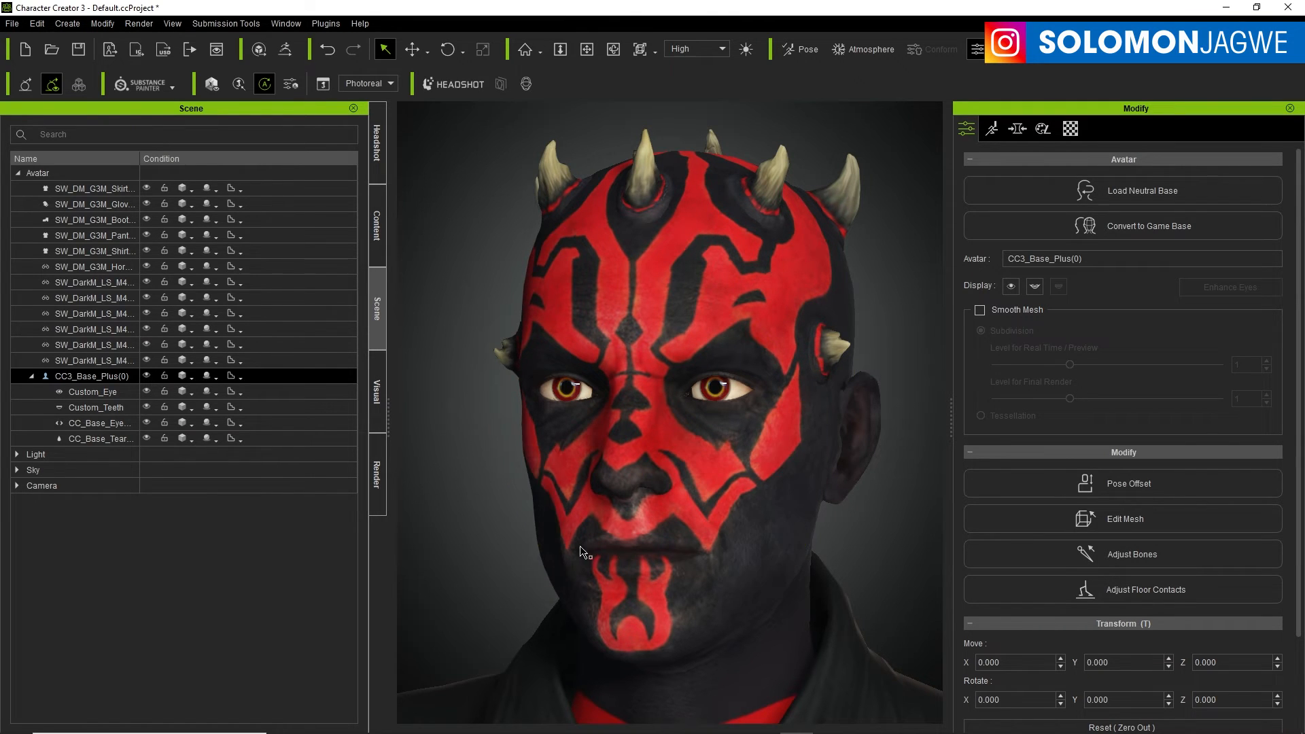
mouse_move(841, 545)
right_mouse_down()
mouse_move(956, 522)
mouse_move(899, 511)
mouse_move(850, 541)
right_mouse_up()
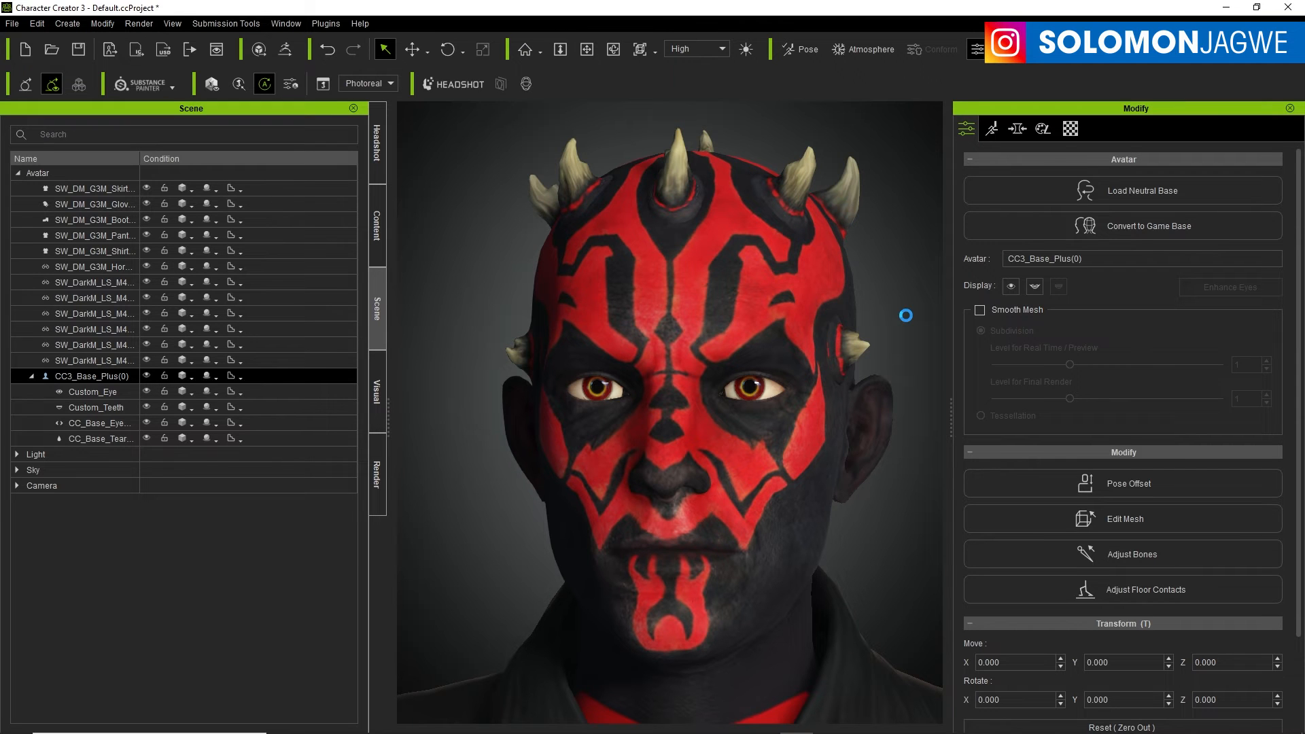
Step: Undo the last change and examine the character's head from the side, the front and a three-quarter angle
key("ctrl+z")
right_click_drag(909, 285, 495, 307)
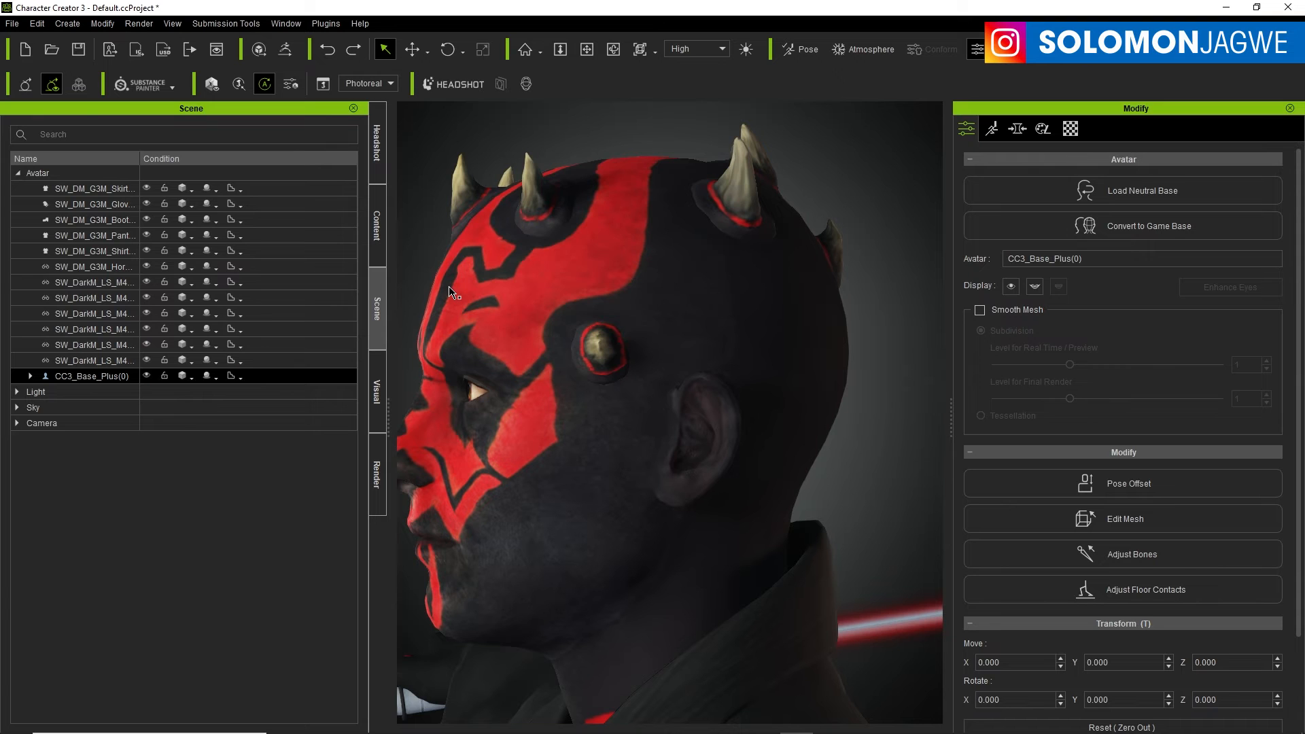
left_click_drag(680, 352, 1085, 339, "alt")
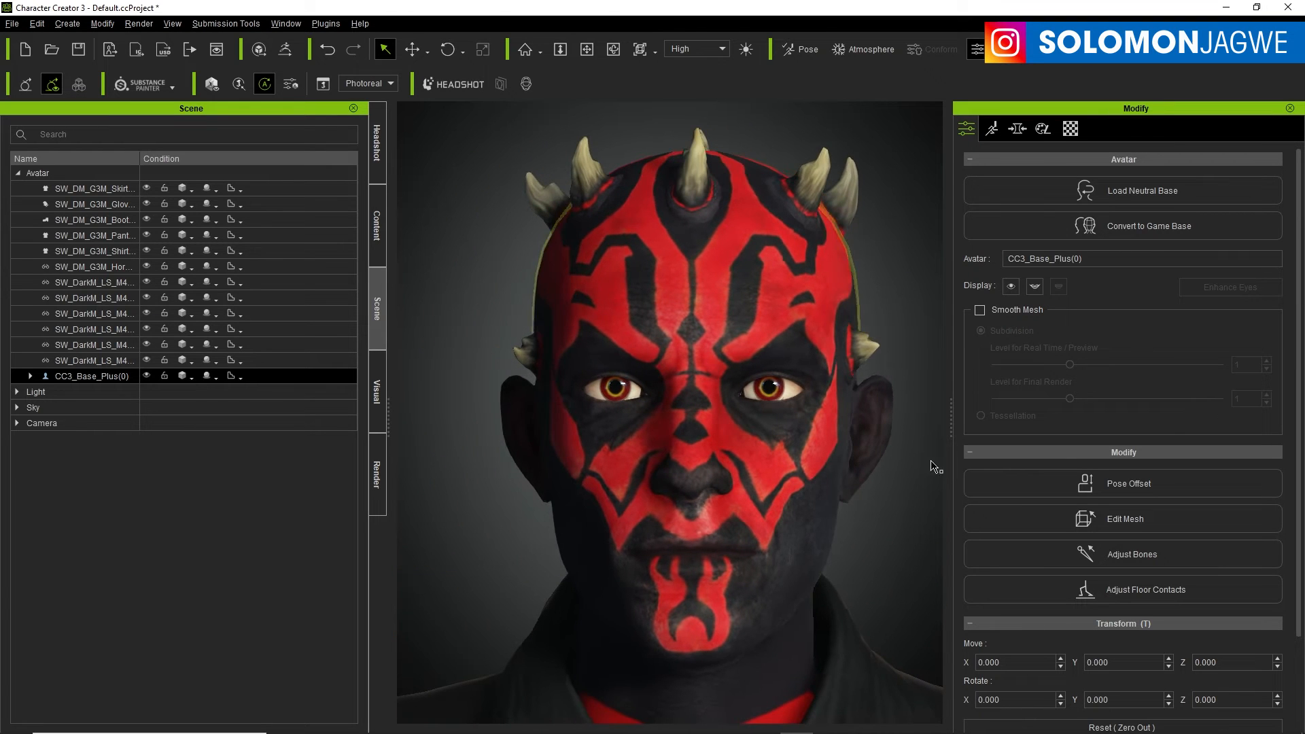
scroll(877, 513, "down", 2)
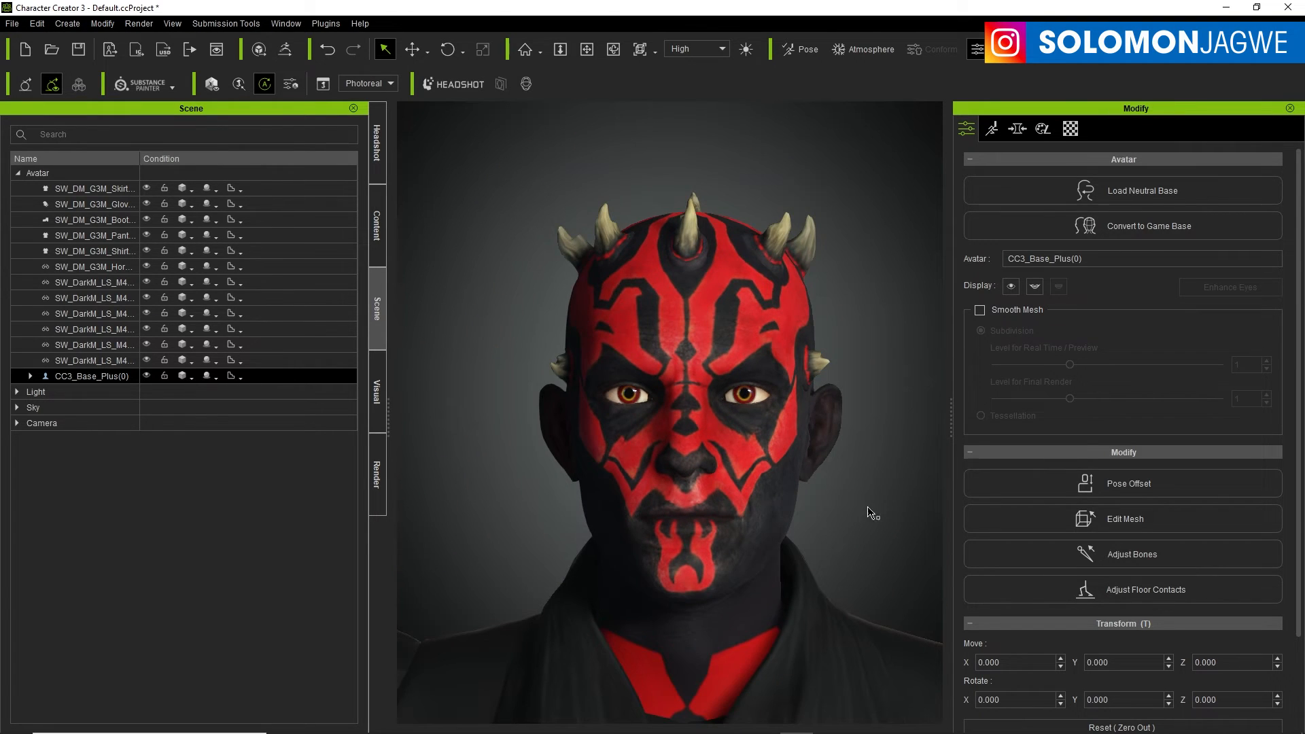
left_click_drag(850, 509, 817, 510, "alt")
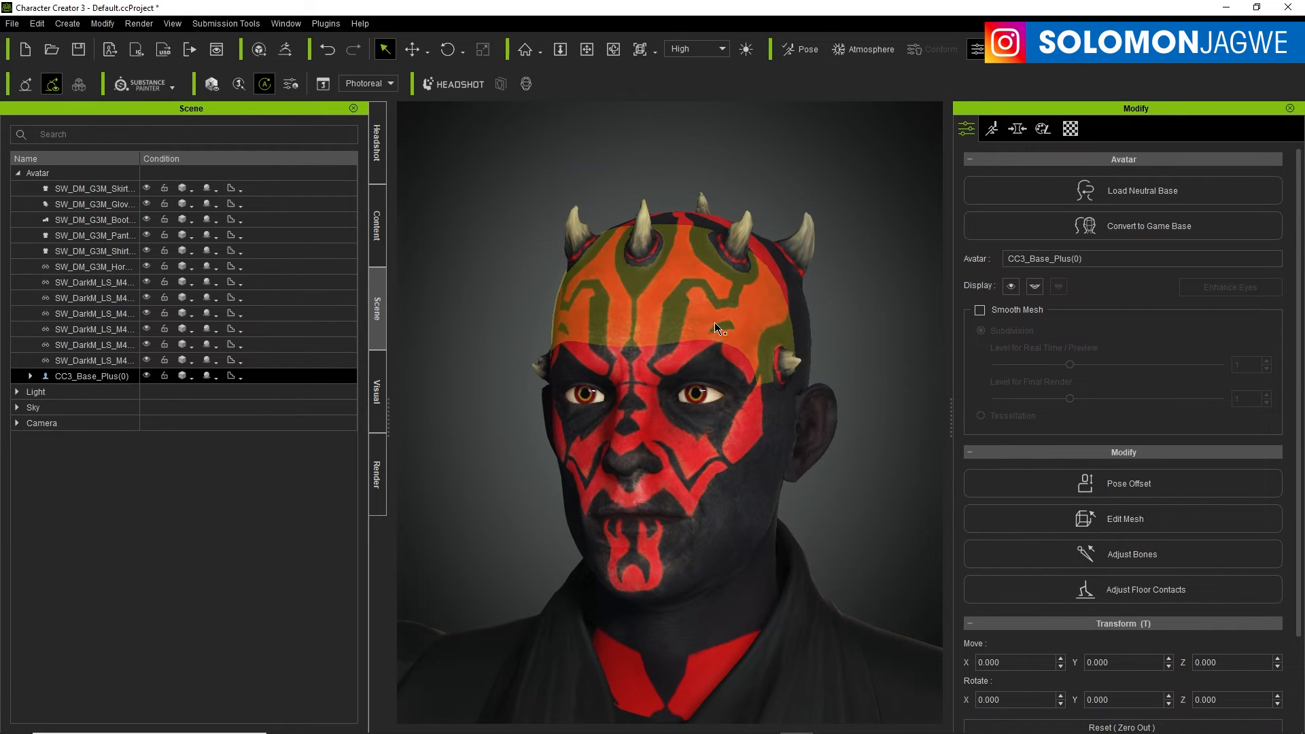
scroll(843, 452, "up", 2)
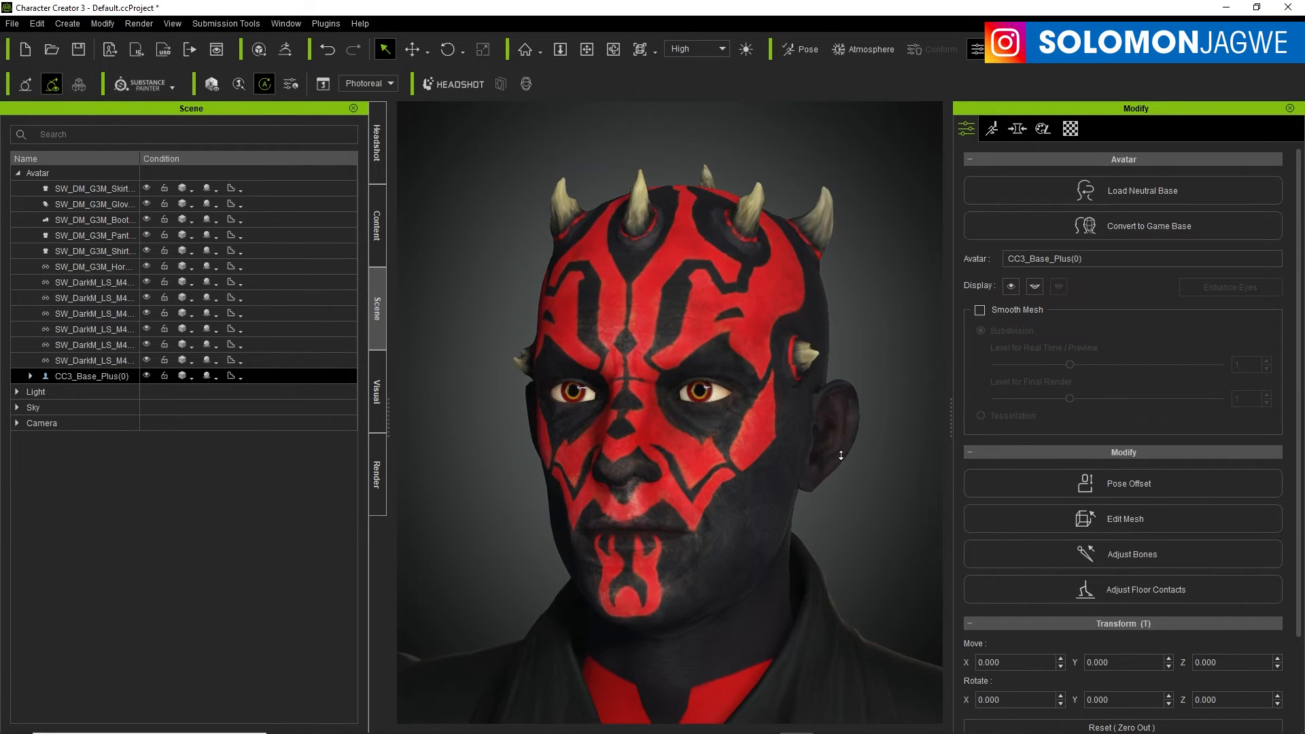
scroll(842, 456, "up", 2)
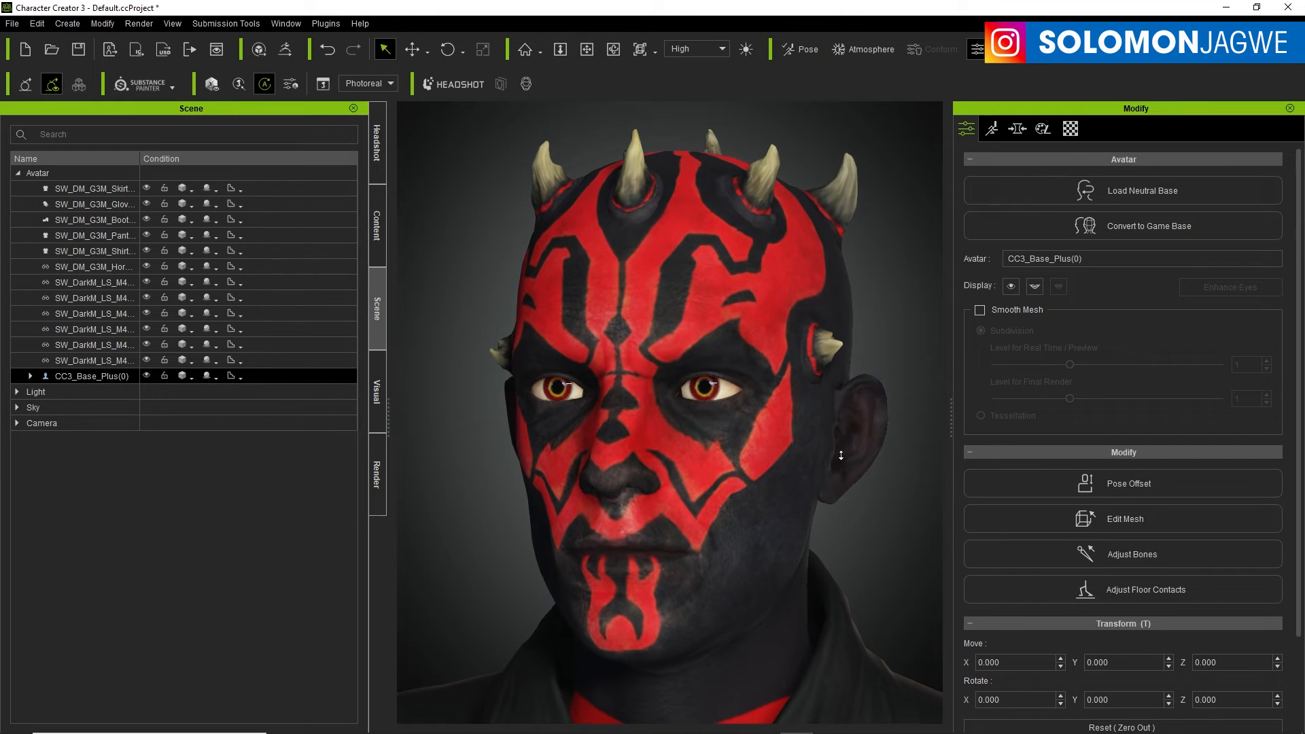
Step: Preview the avatar with its mouth open and replace its teeth with the 1 Normal Teeth_6 template
left_click(1035, 287)
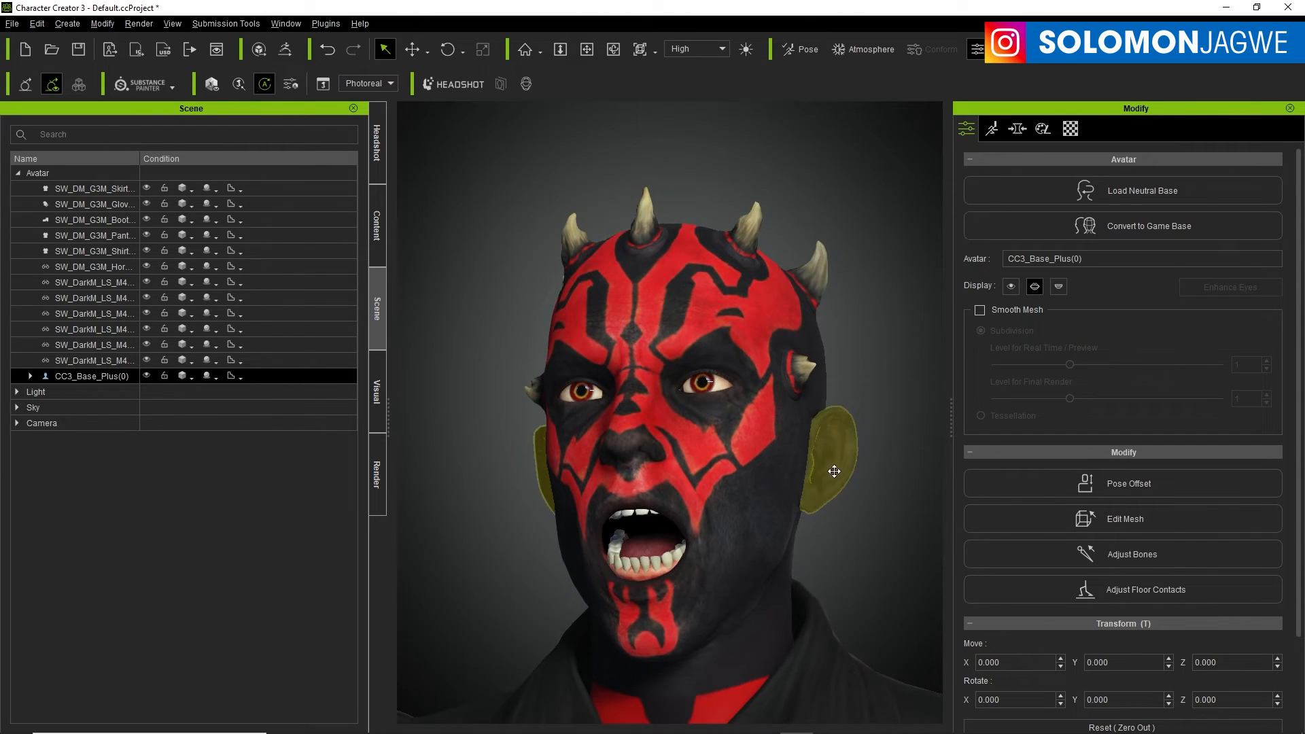
scroll(796, 408, "up", 3)
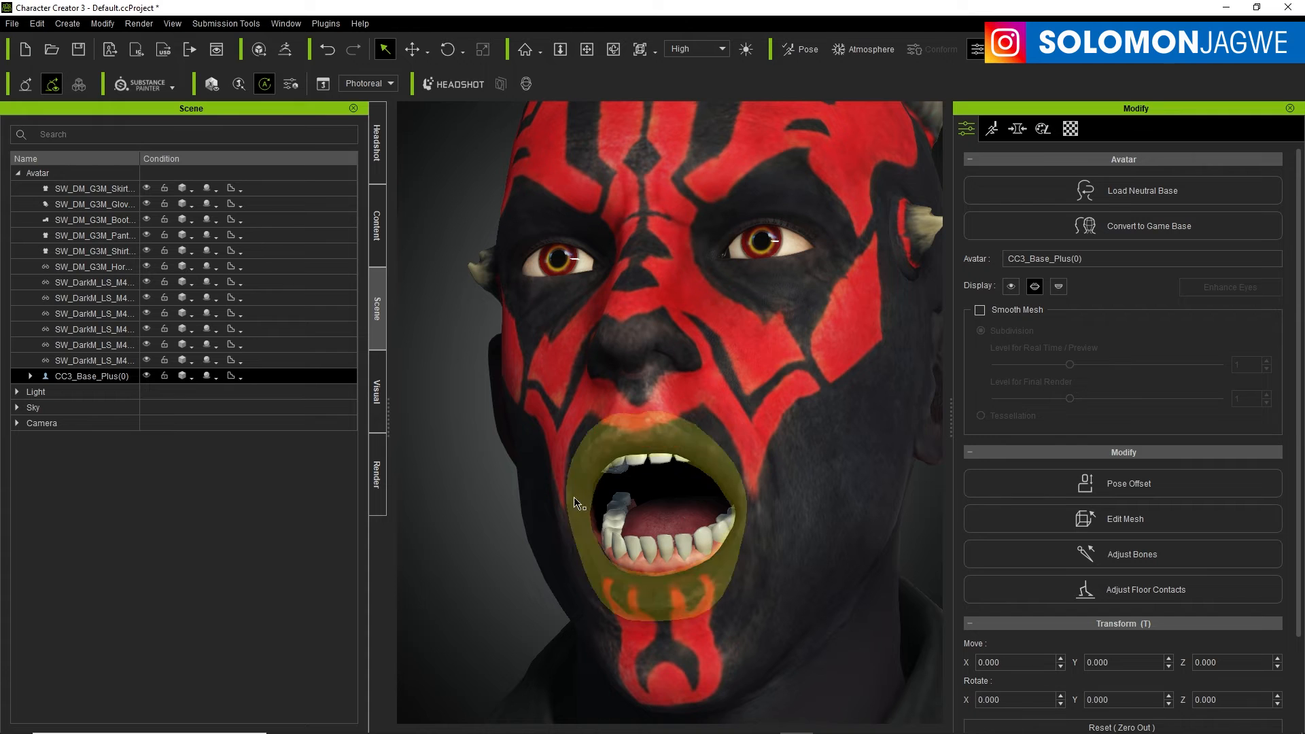
left_click(383, 237)
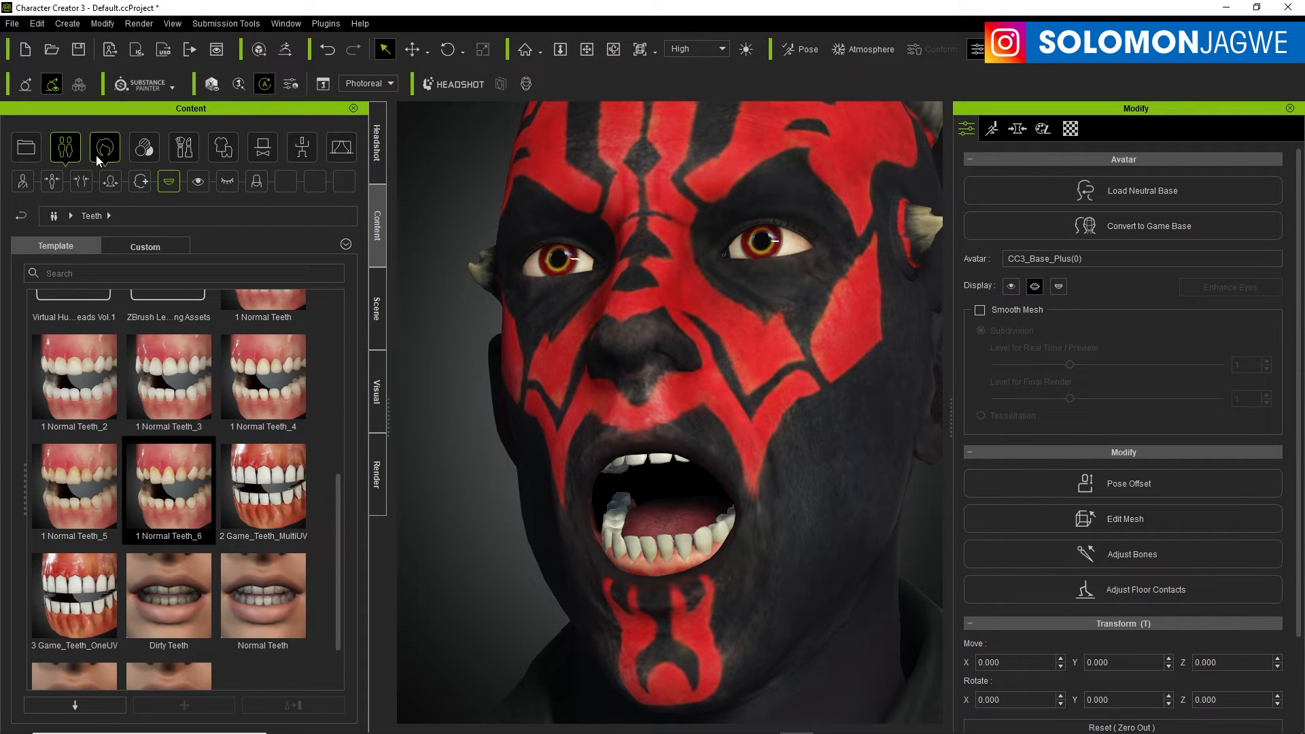
left_click(63, 148)
left_click(22, 152)
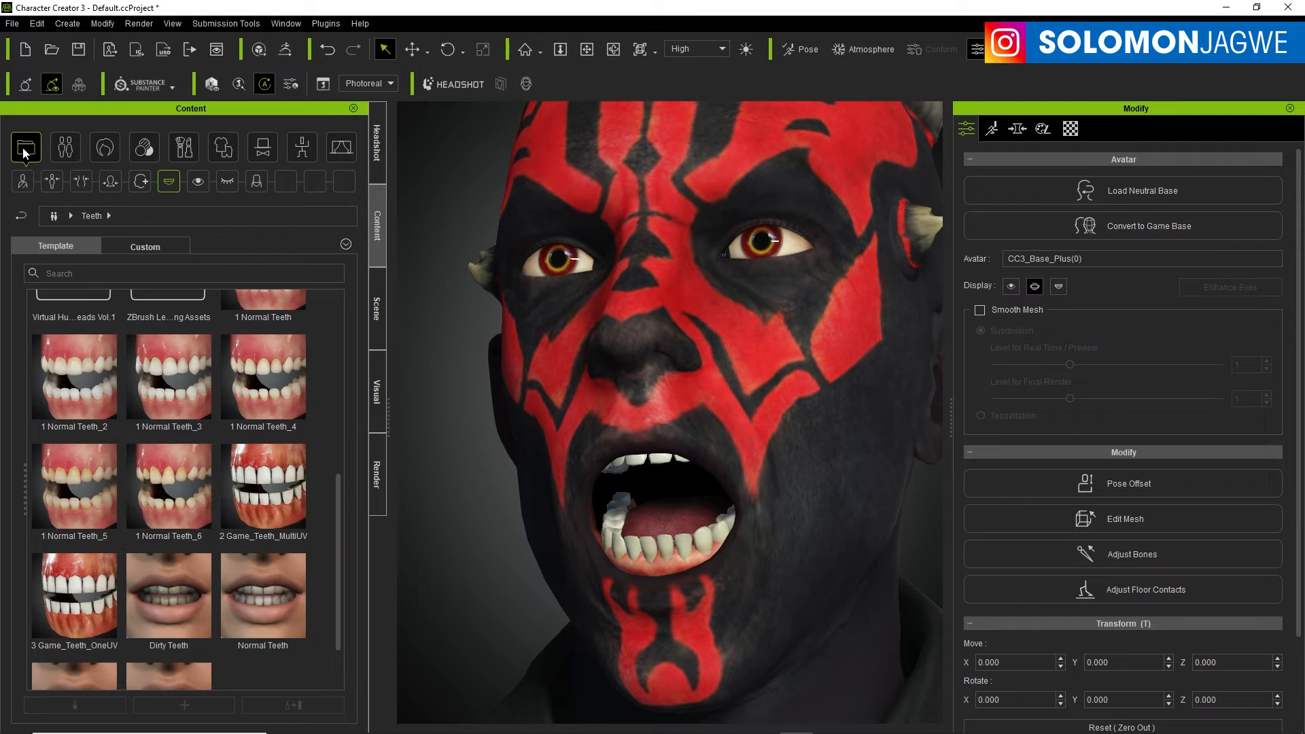
left_click(64, 147)
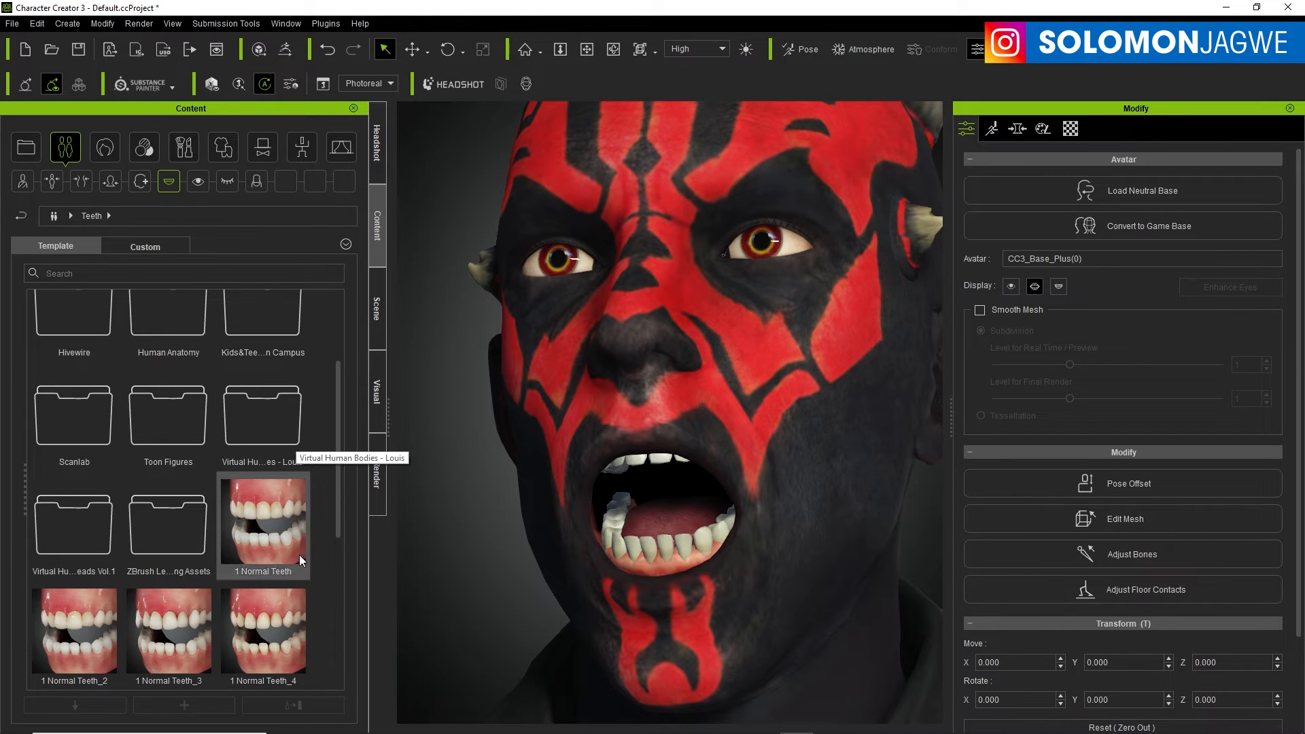
left_click_drag(340, 491, 341, 606)
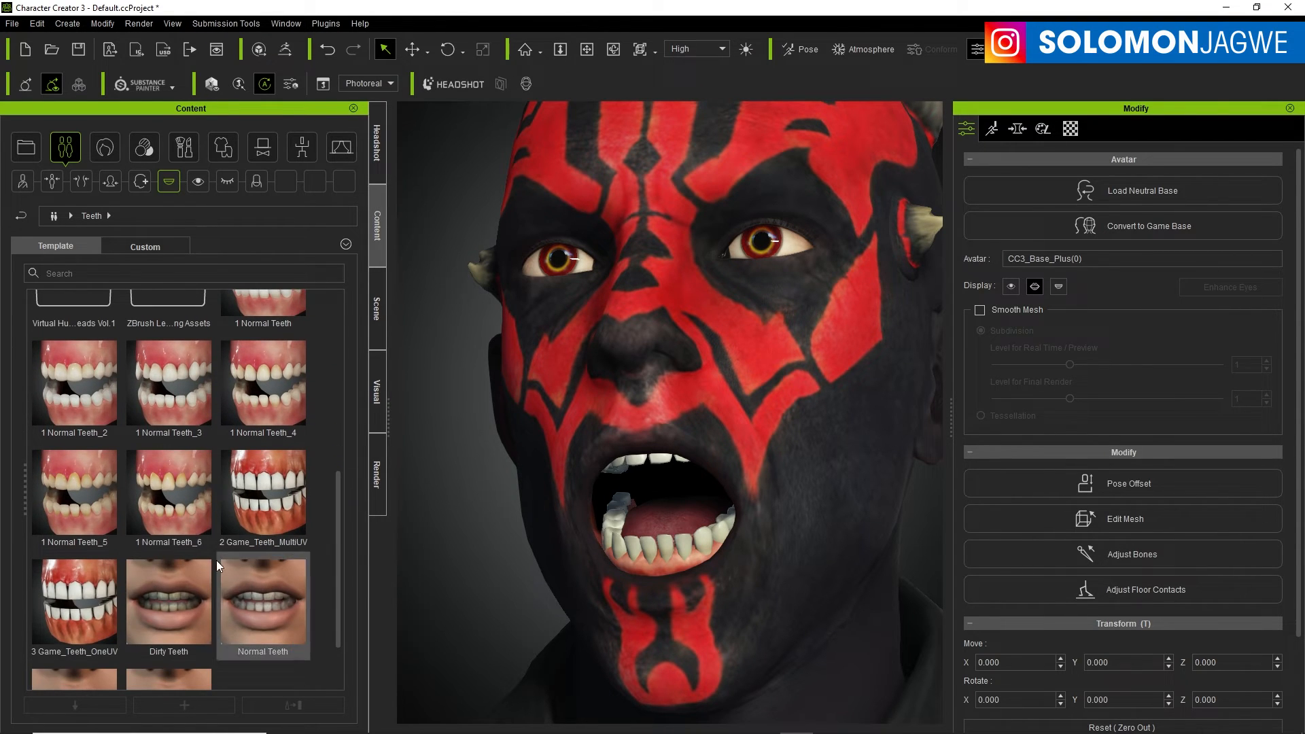
double_click(172, 501)
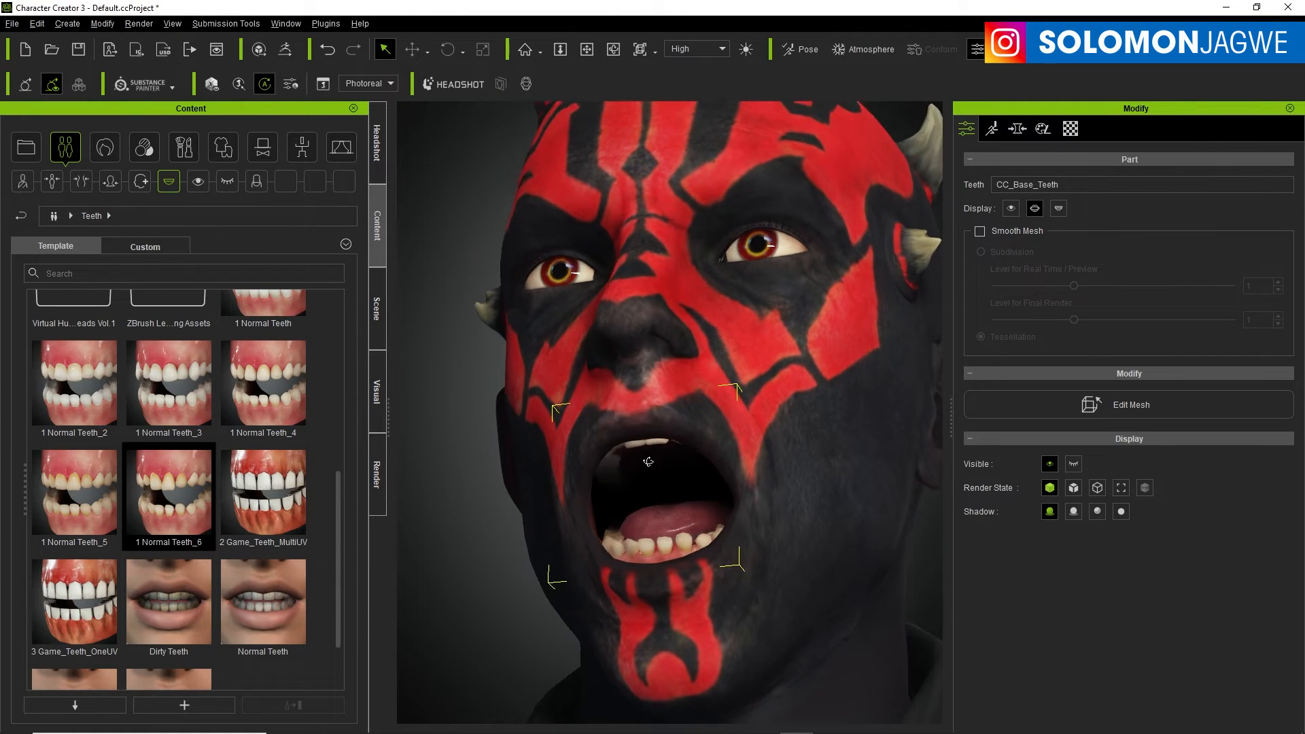
Step: Examine the replaced teeth inside the open mouth up close and from several angles
scroll(649, 461, "up", 7)
scroll(679, 528, "down", 5)
middle_click_drag(700, 547, 697, 469)
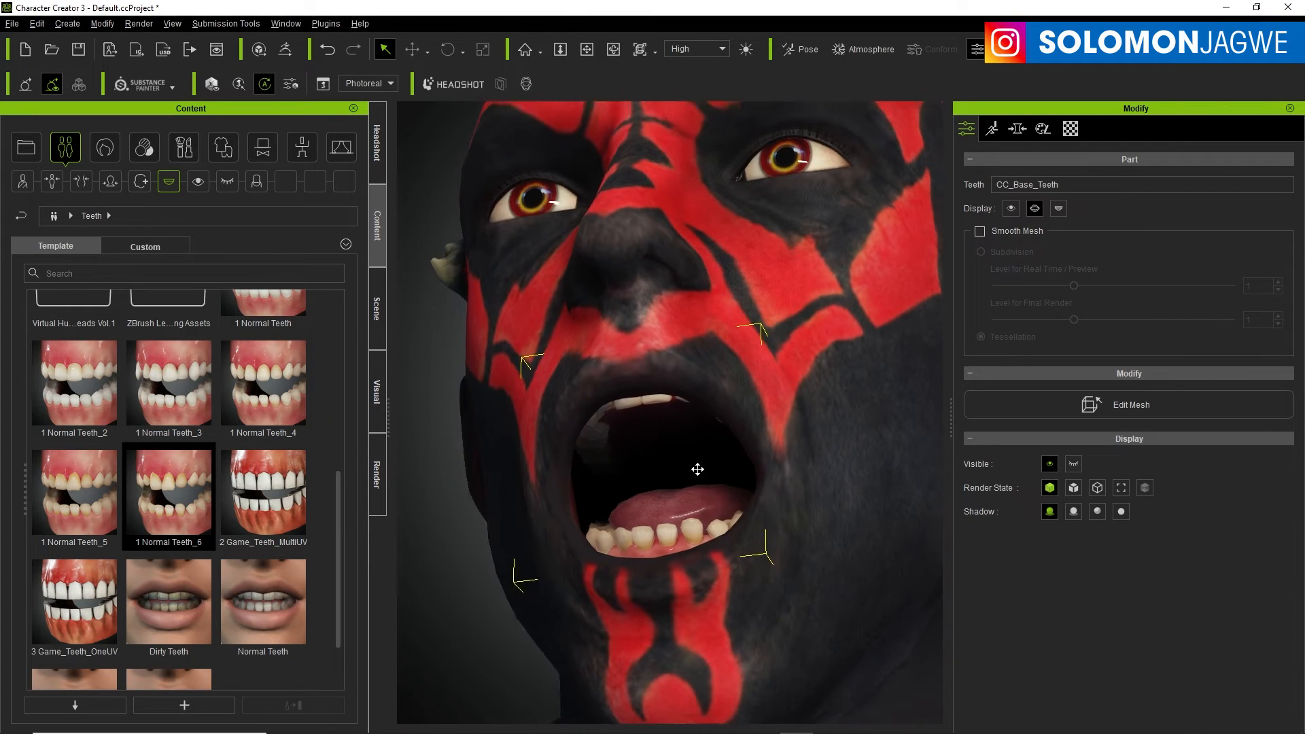
right_click_drag(697, 469, 724, 447)
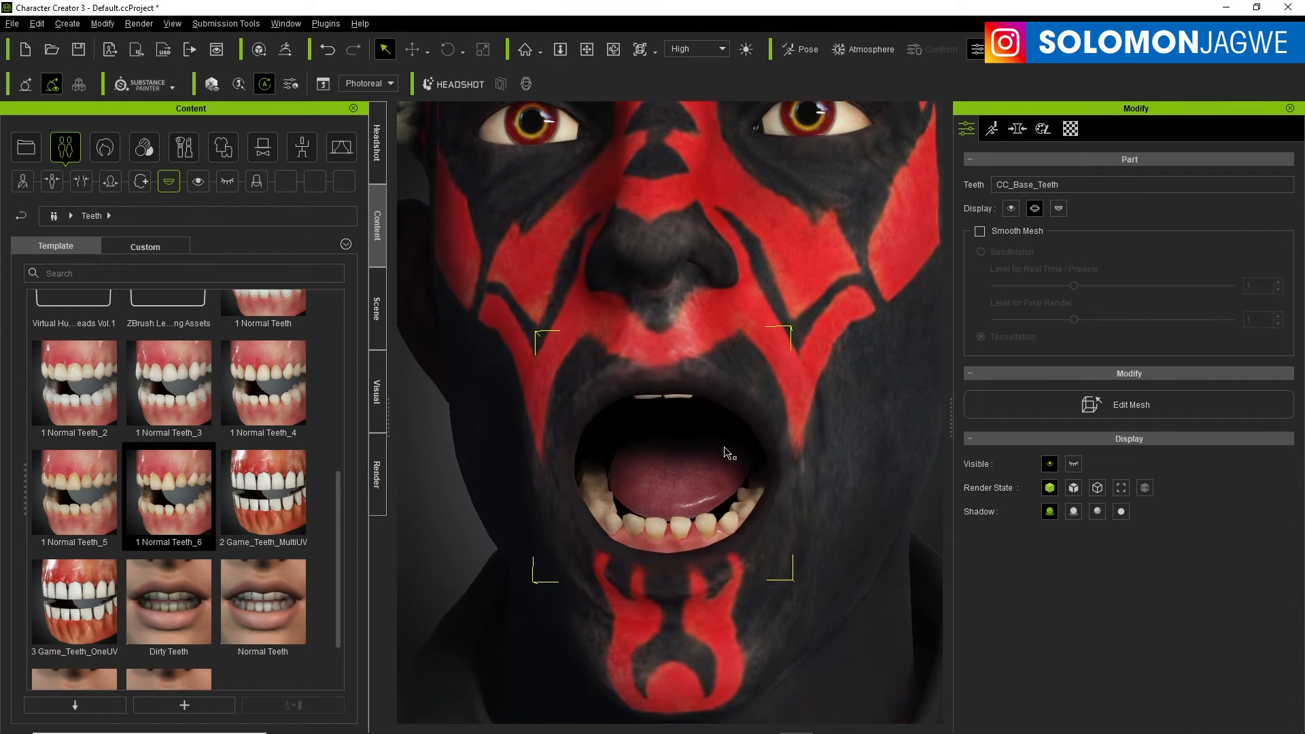
scroll(650, 416, "down", 5)
scroll(700, 454, "up", 4)
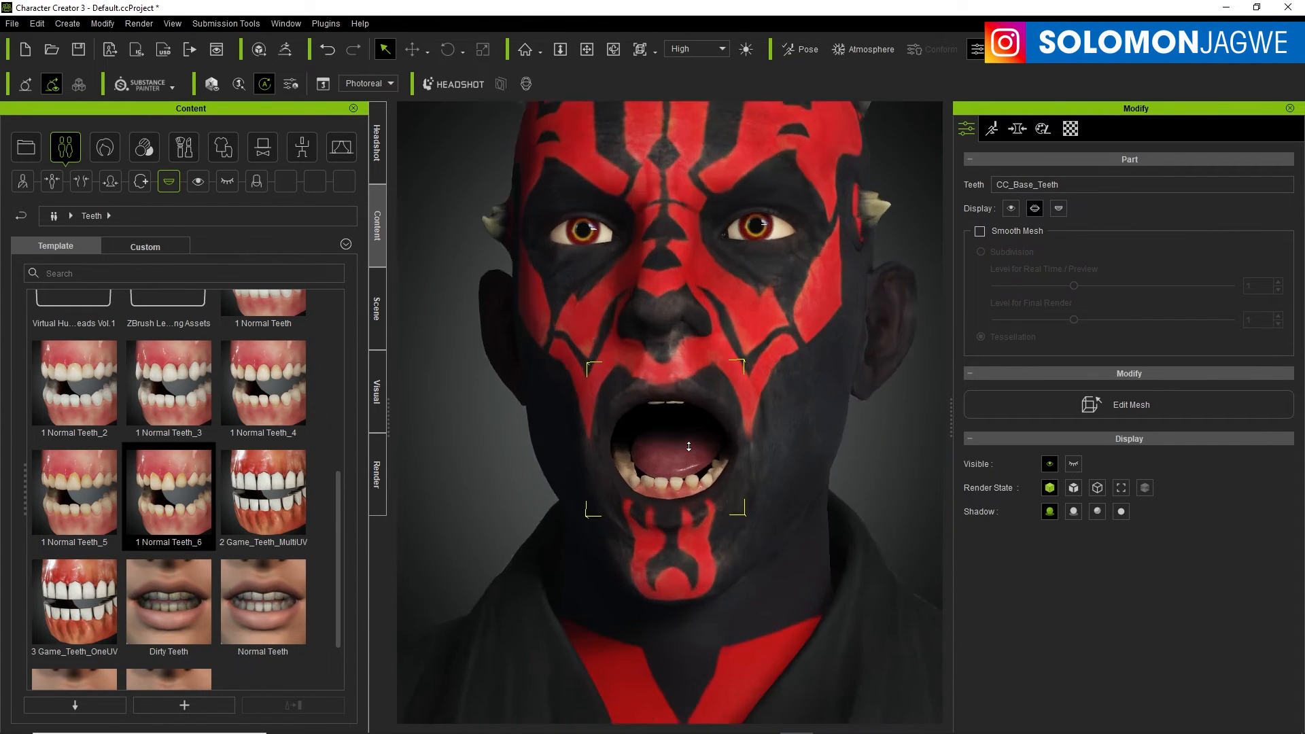
right_click_drag(712, 462, 758, 398)
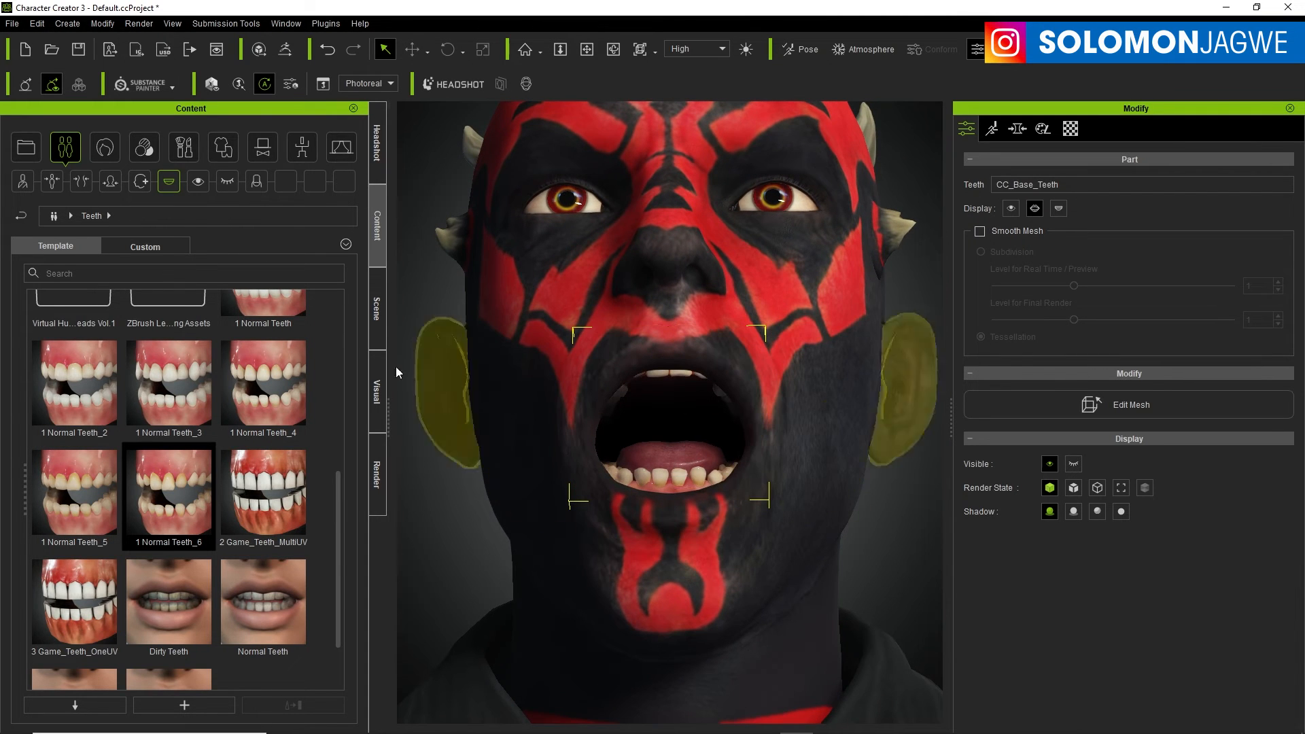
Step: Edit the CC_Base_Teeth mesh in element mode and raise a single lower tooth slightly
left_click(371, 317)
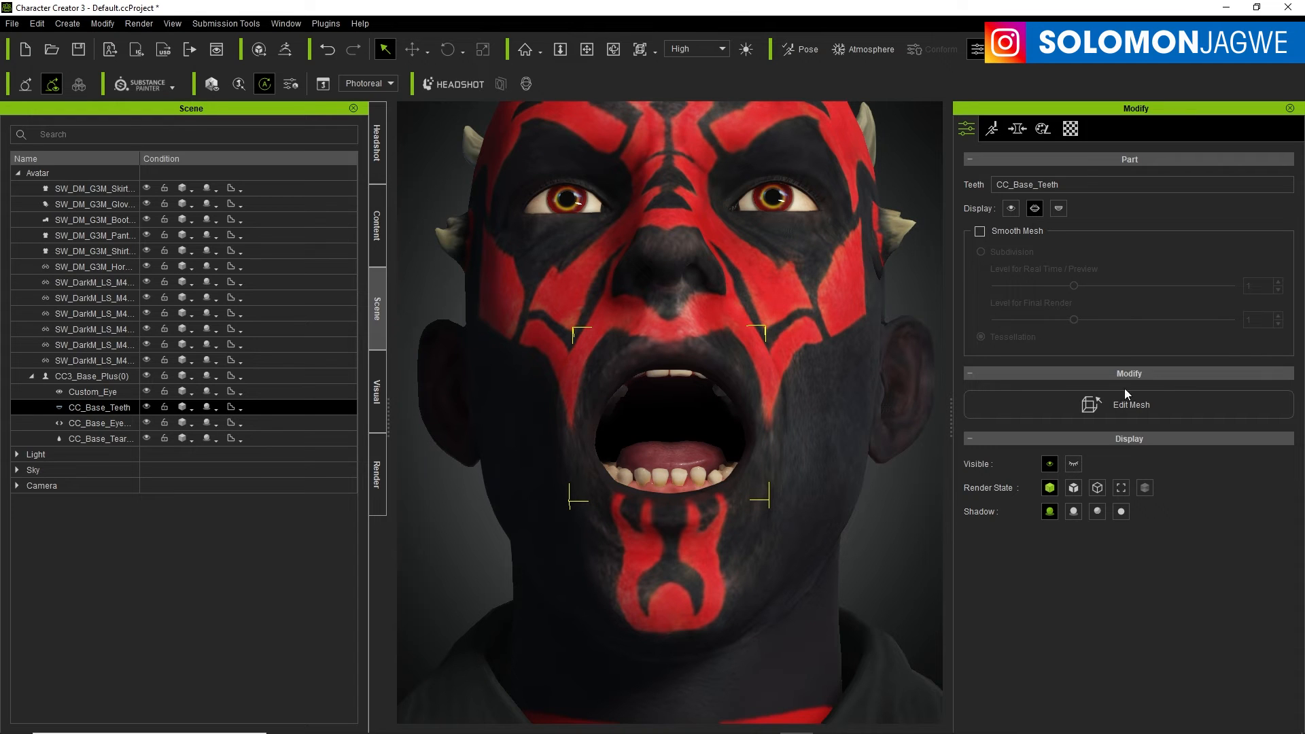
left_click(1131, 406)
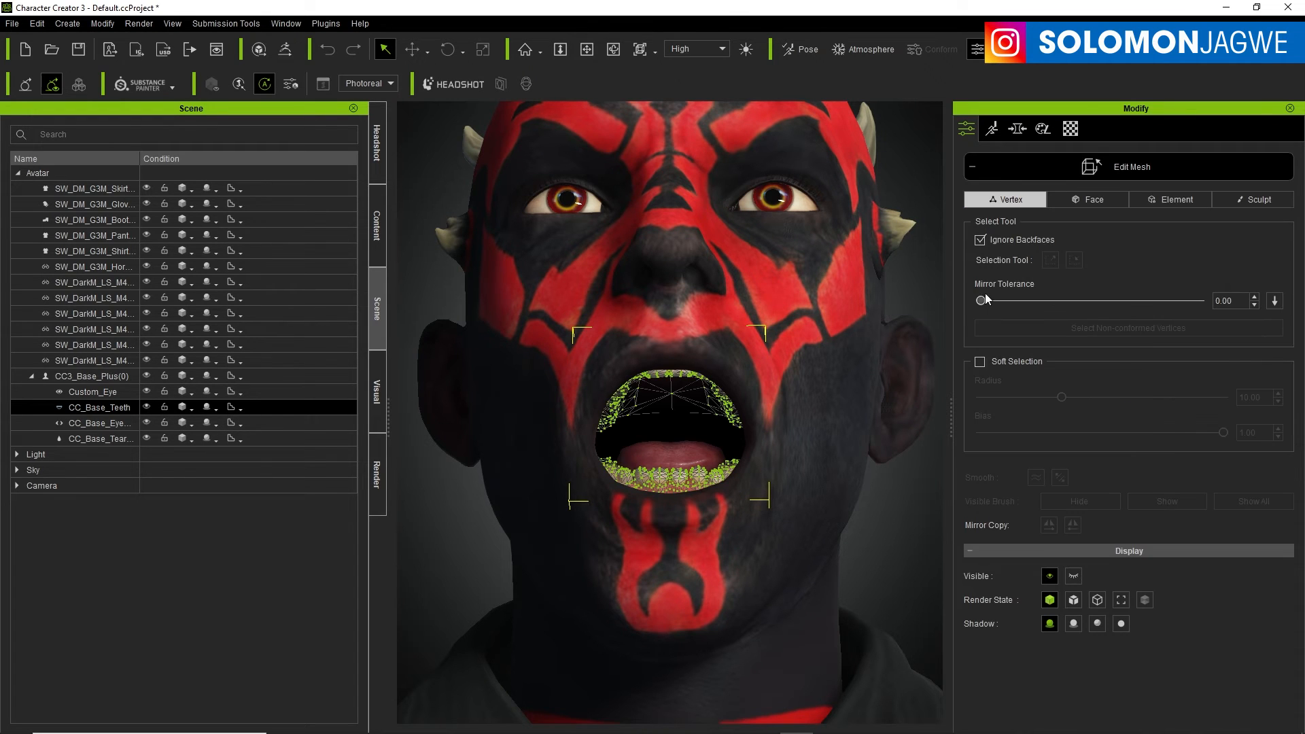
left_click(1155, 199)
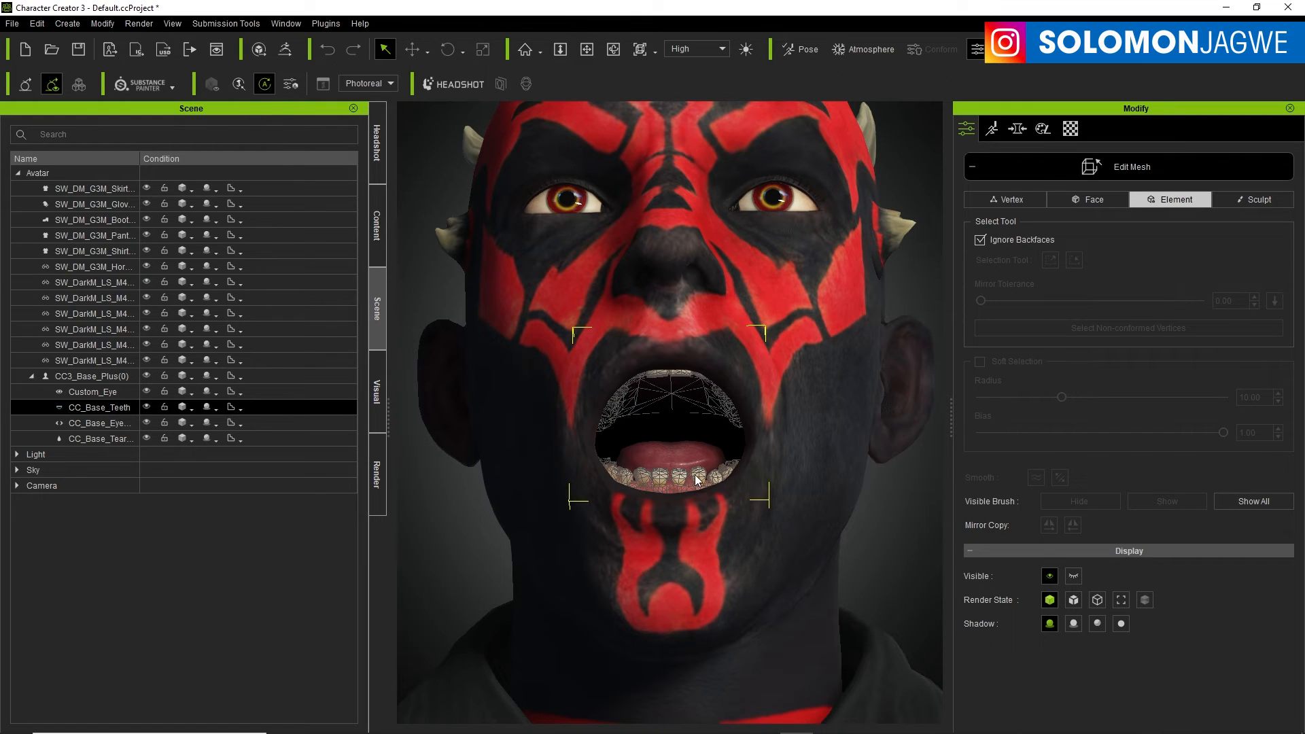
left_click(700, 481)
key("w")
left_click_drag(701, 392, 702, 389)
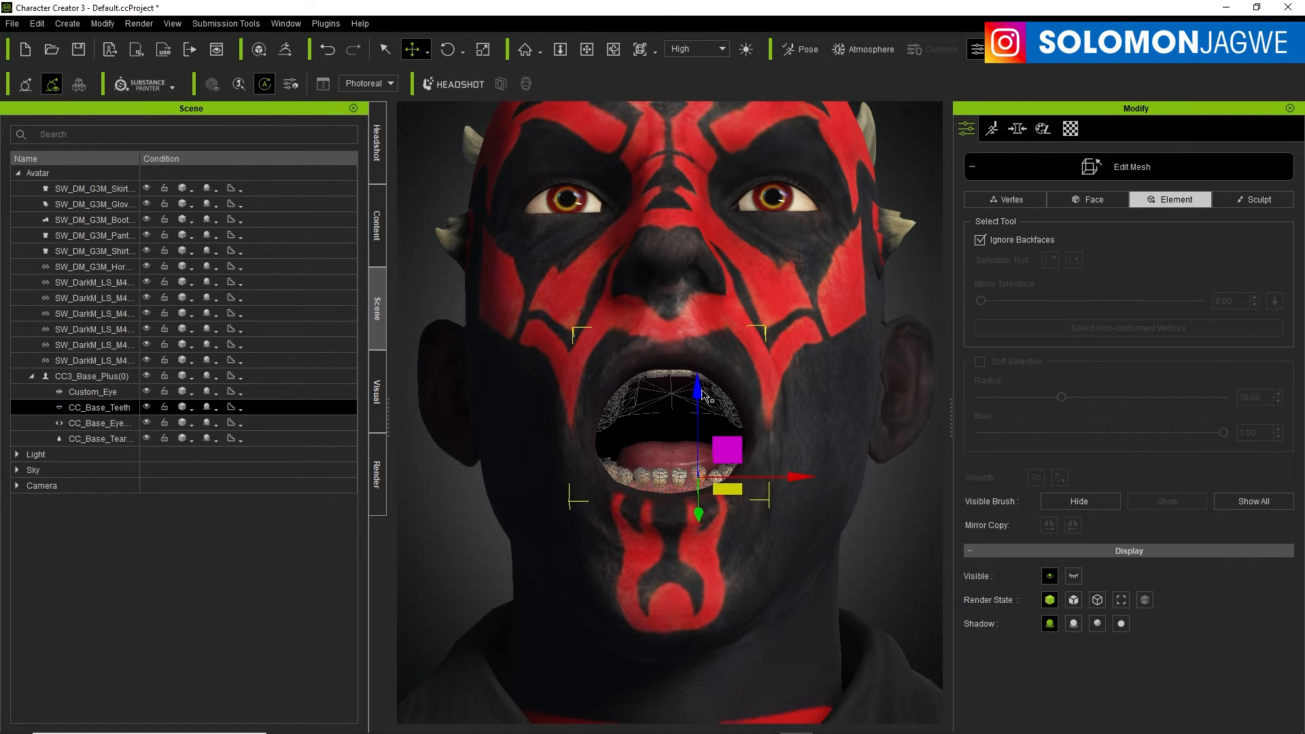
key("r")
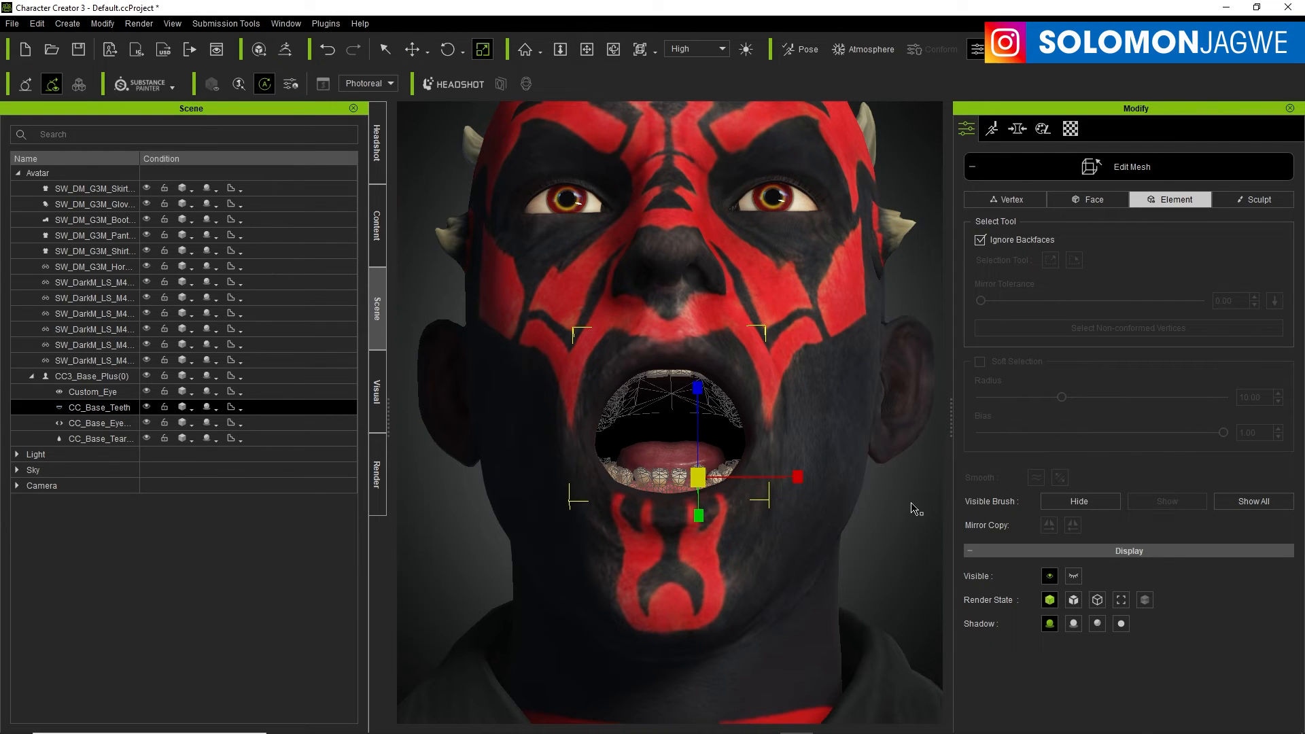
Step: Select one of the two upper front teeth and lower it slightly with World Move
scroll(697, 385, "up", 5)
left_click(697, 284)
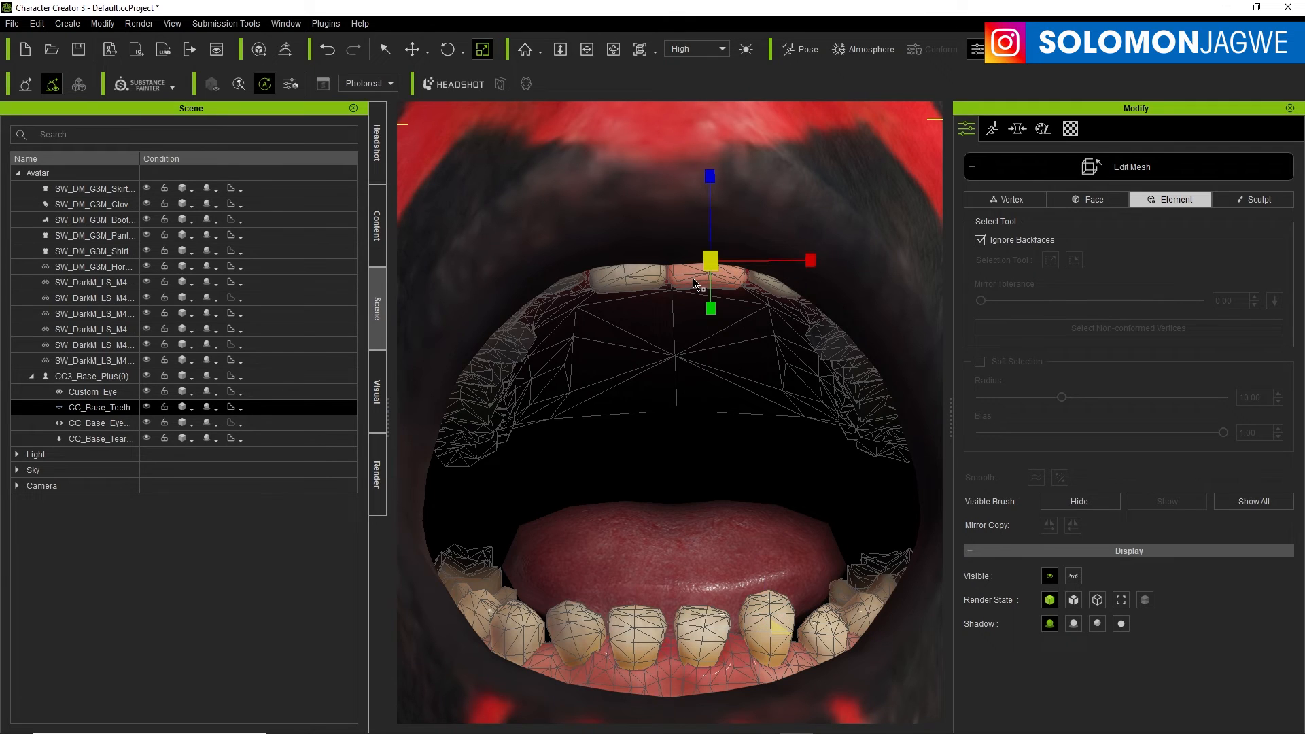
key("w")
right_click_drag(864, 343, 646, 455)
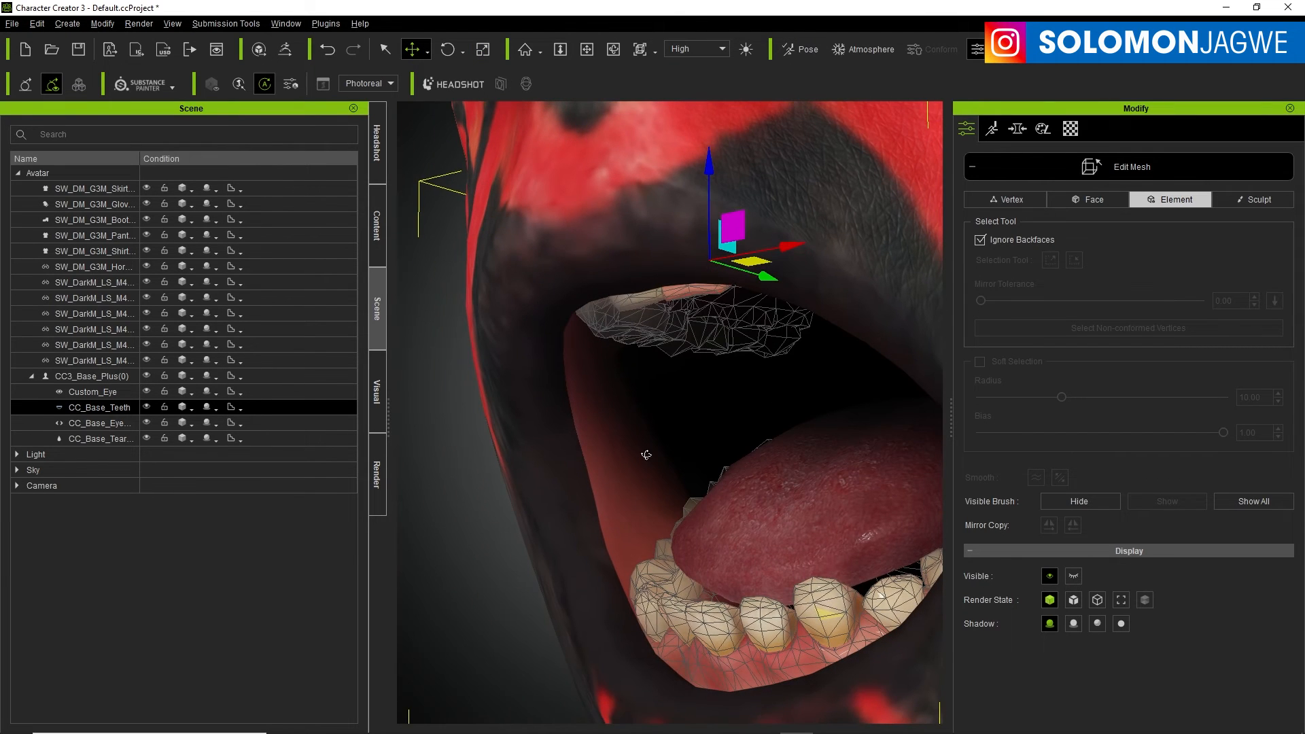
left_click(428, 52)
left_click(441, 92)
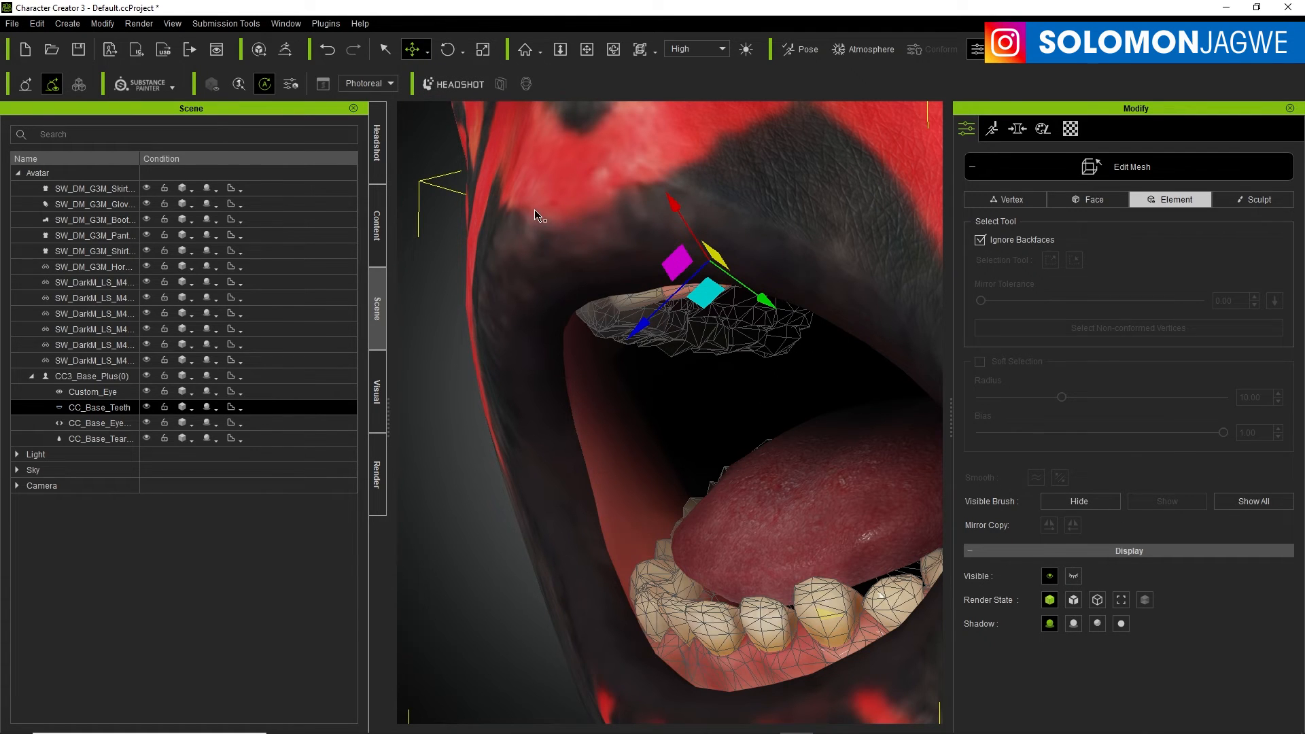
left_click(428, 56)
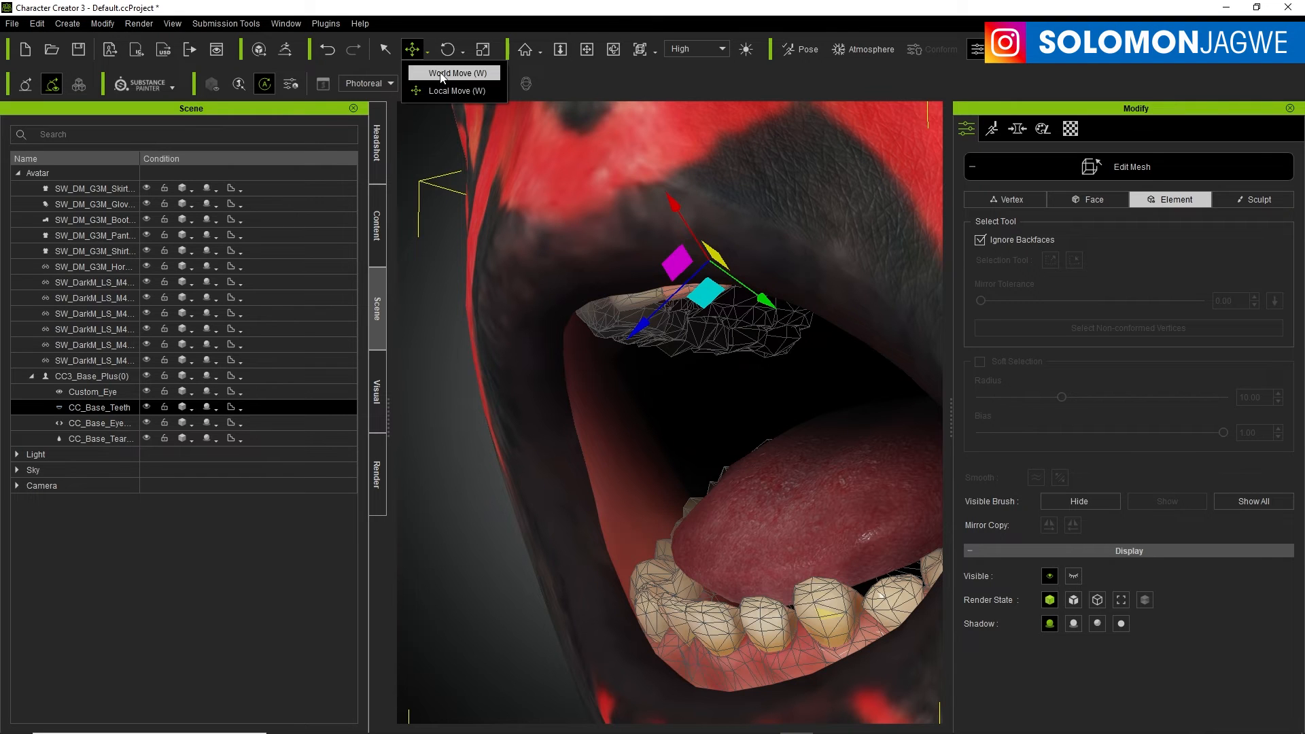
left_click(473, 74)
left_click_drag(711, 169, 714, 178)
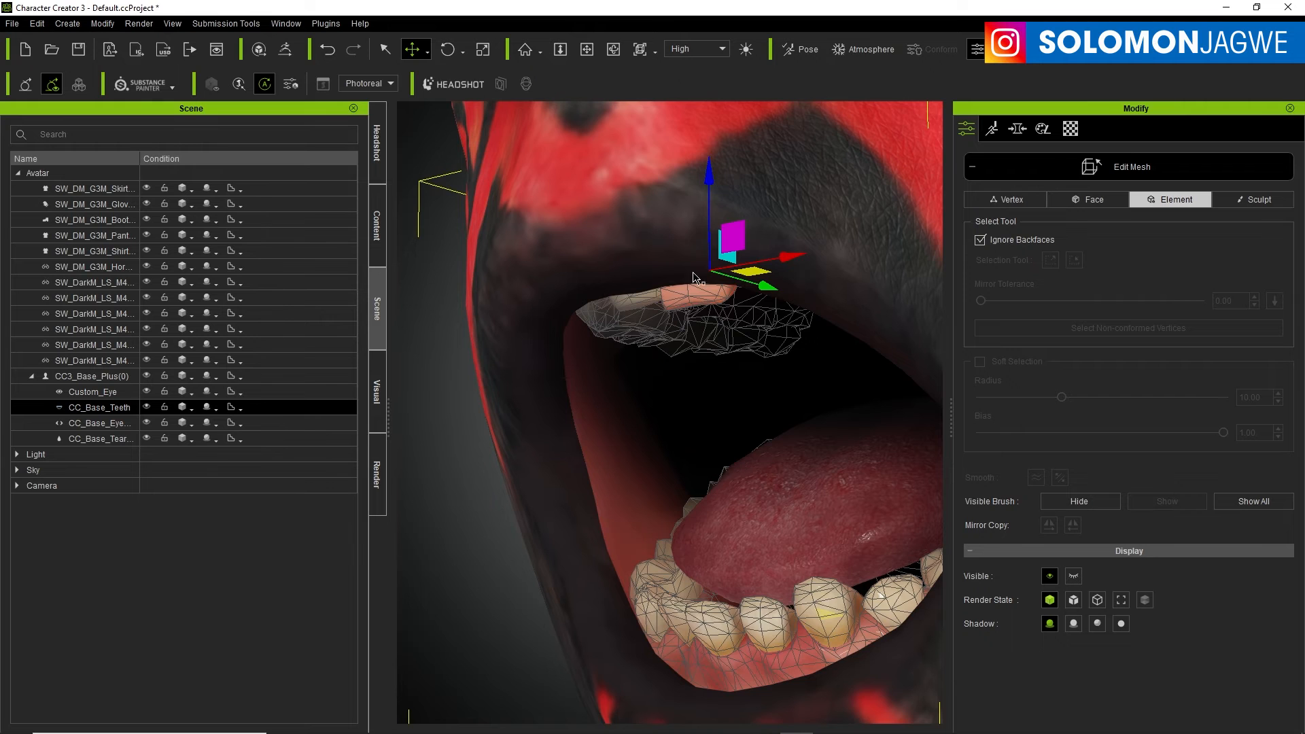
Step: Lower the other upper front tooth to match its neighbour and check the result on the whole face
right_click_drag(681, 367, 850, 387)
left_click(641, 289)
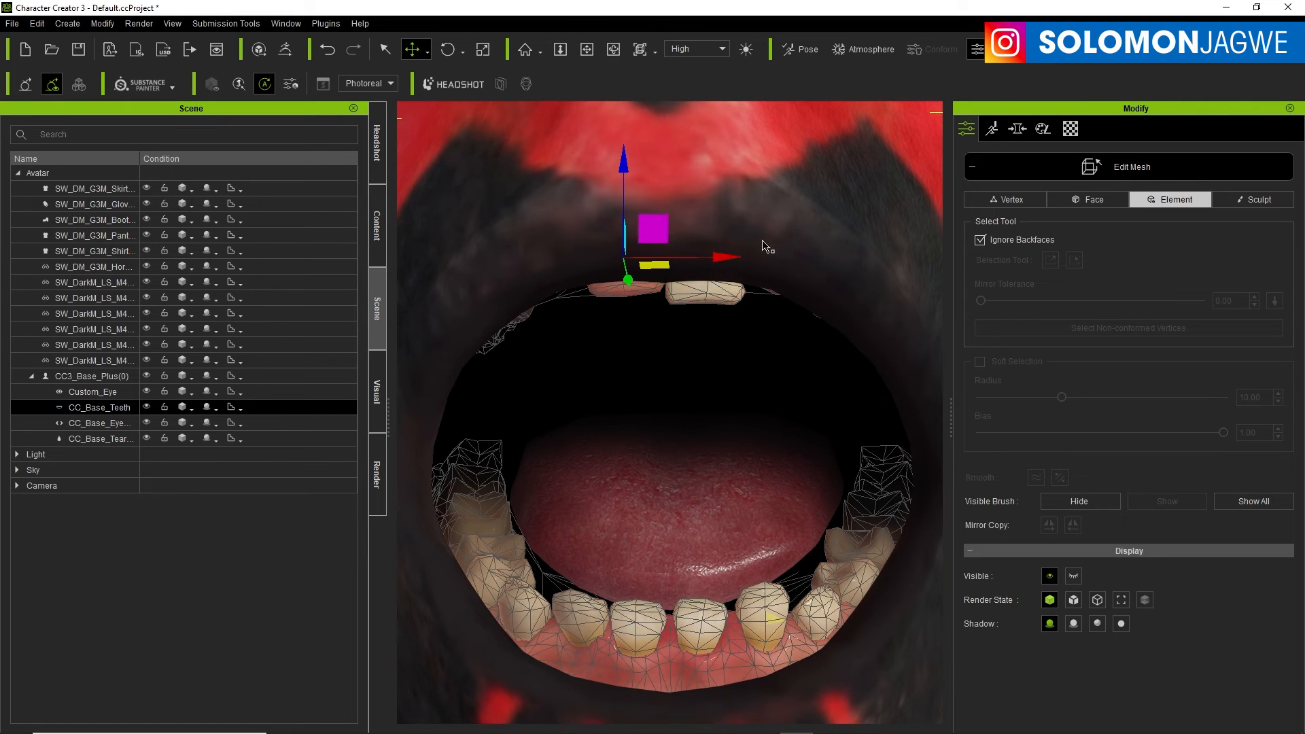
right_click_drag(763, 246, 624, 165)
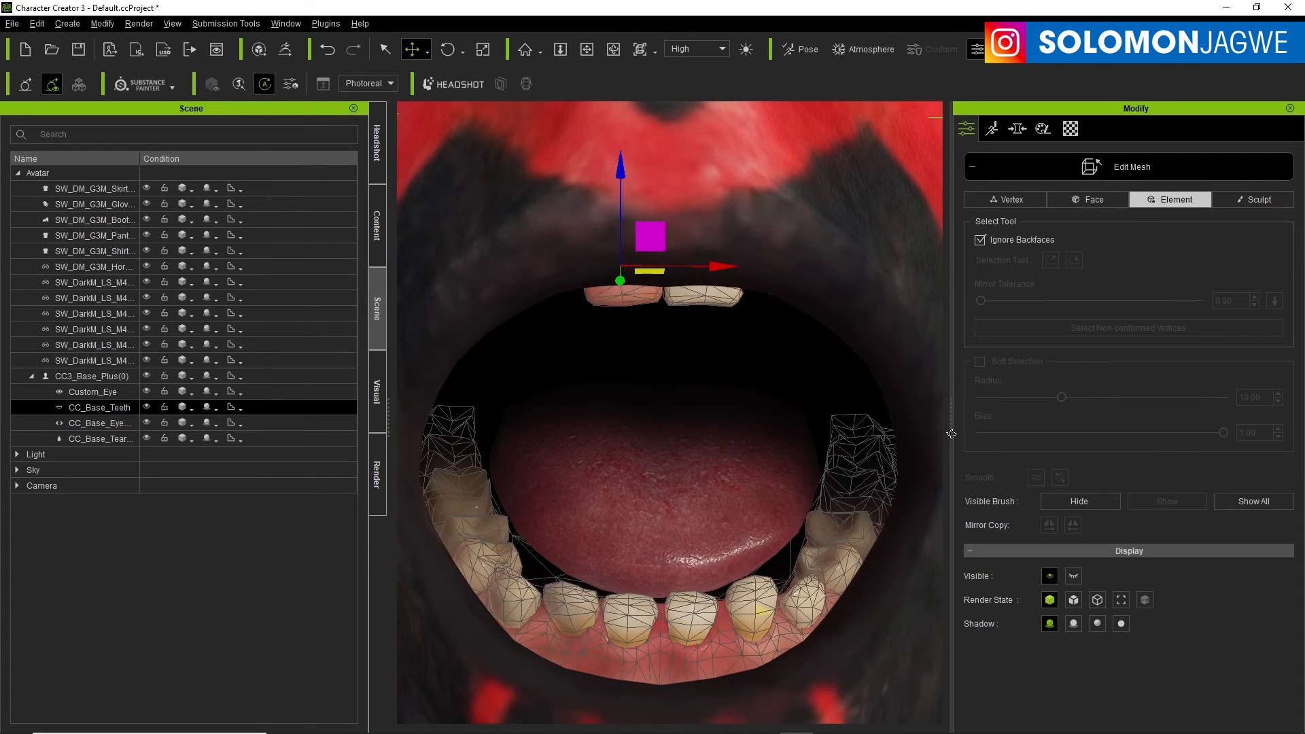
scroll(665, 469, "down", 5)
right_click_drag(768, 502, 589, 292)
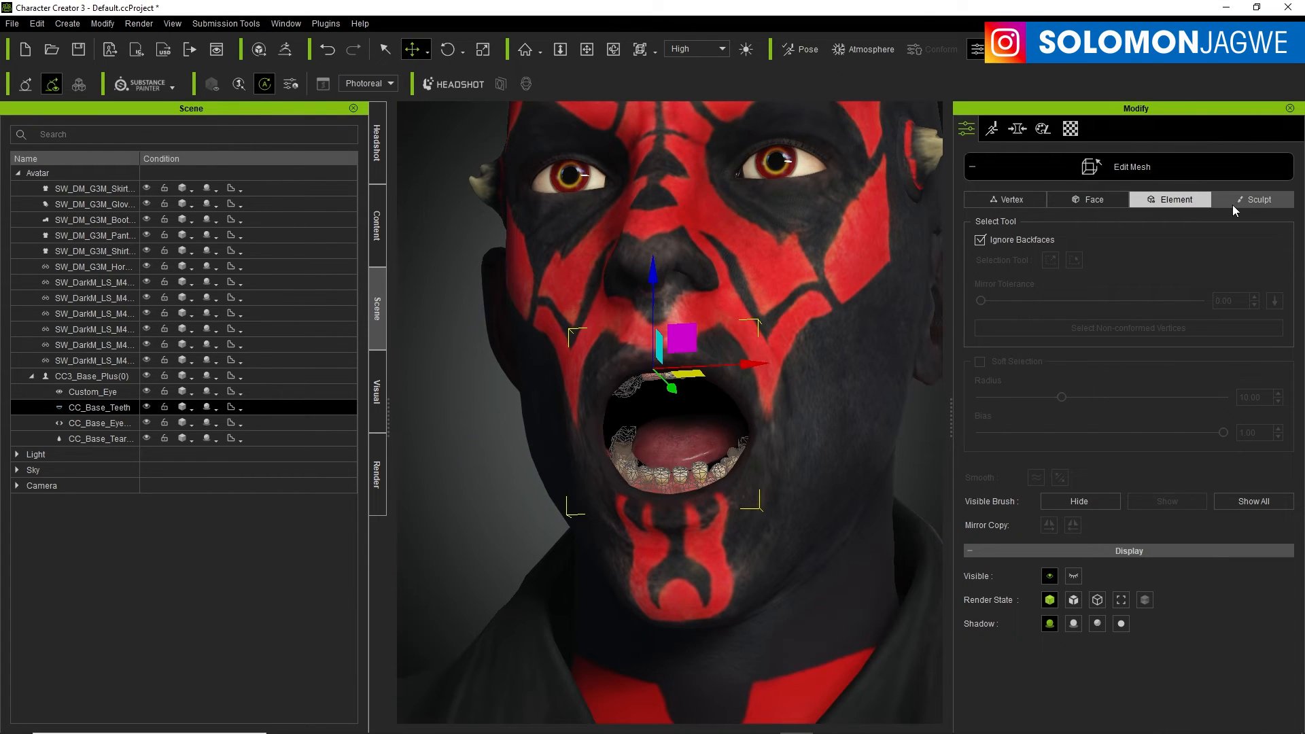
Step: Bring up the sculpt brushes for the teeth, leave mesh editing and inspect the adjusted teeth from several angles
left_click(1251, 201)
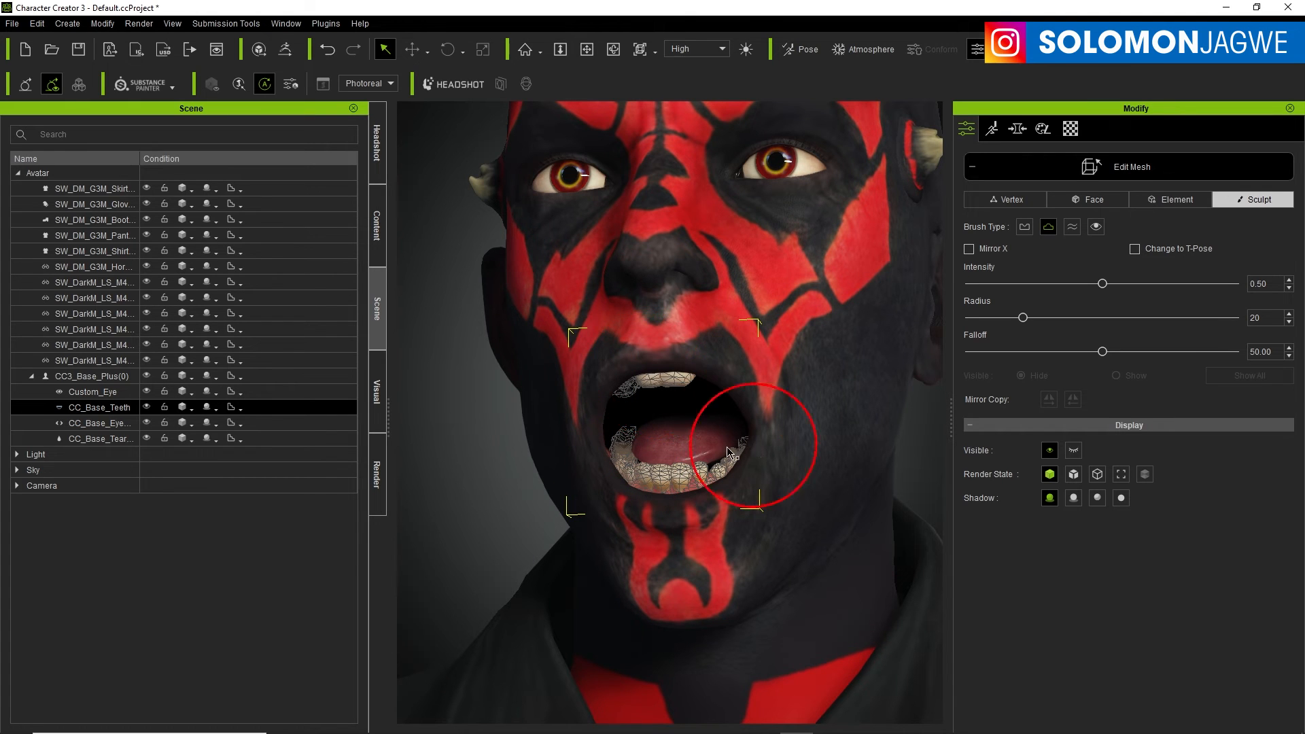
left_click_drag(730, 462, 738, 544, "alt")
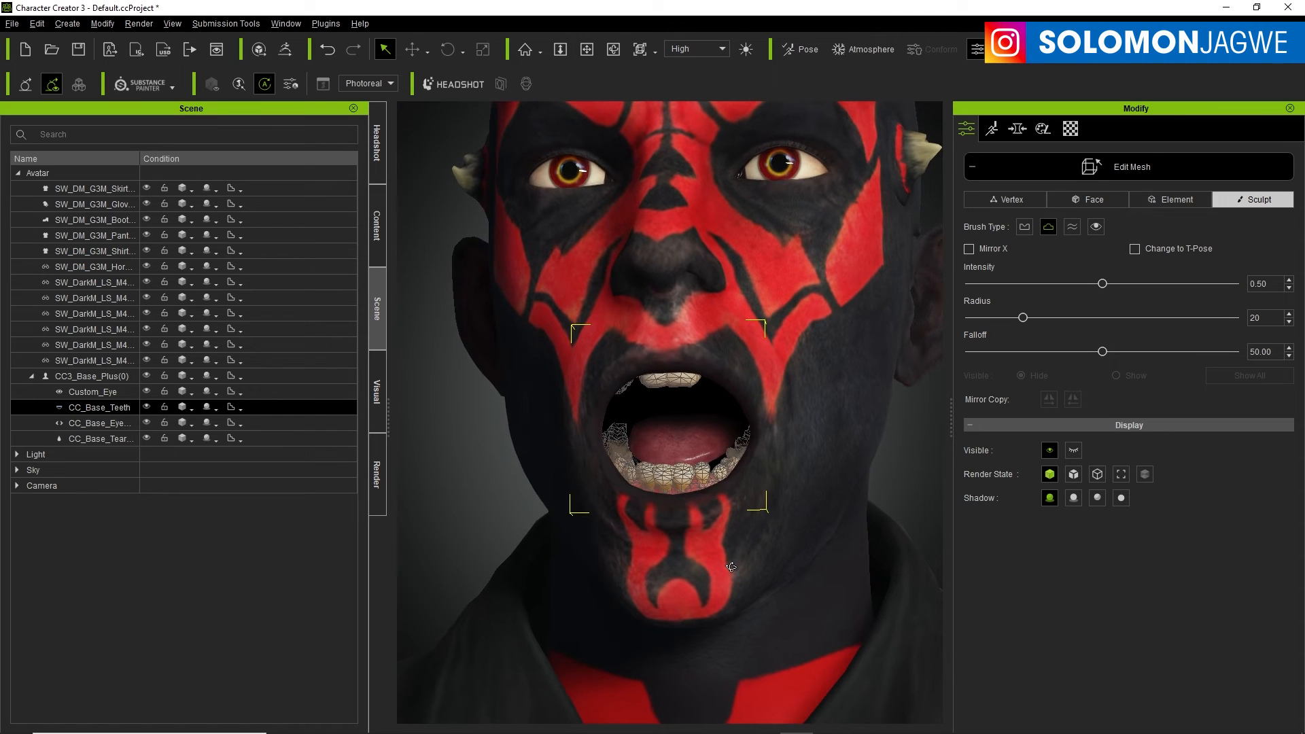
left_click(1118, 168)
left_click_drag(765, 473, 748, 527, "alt")
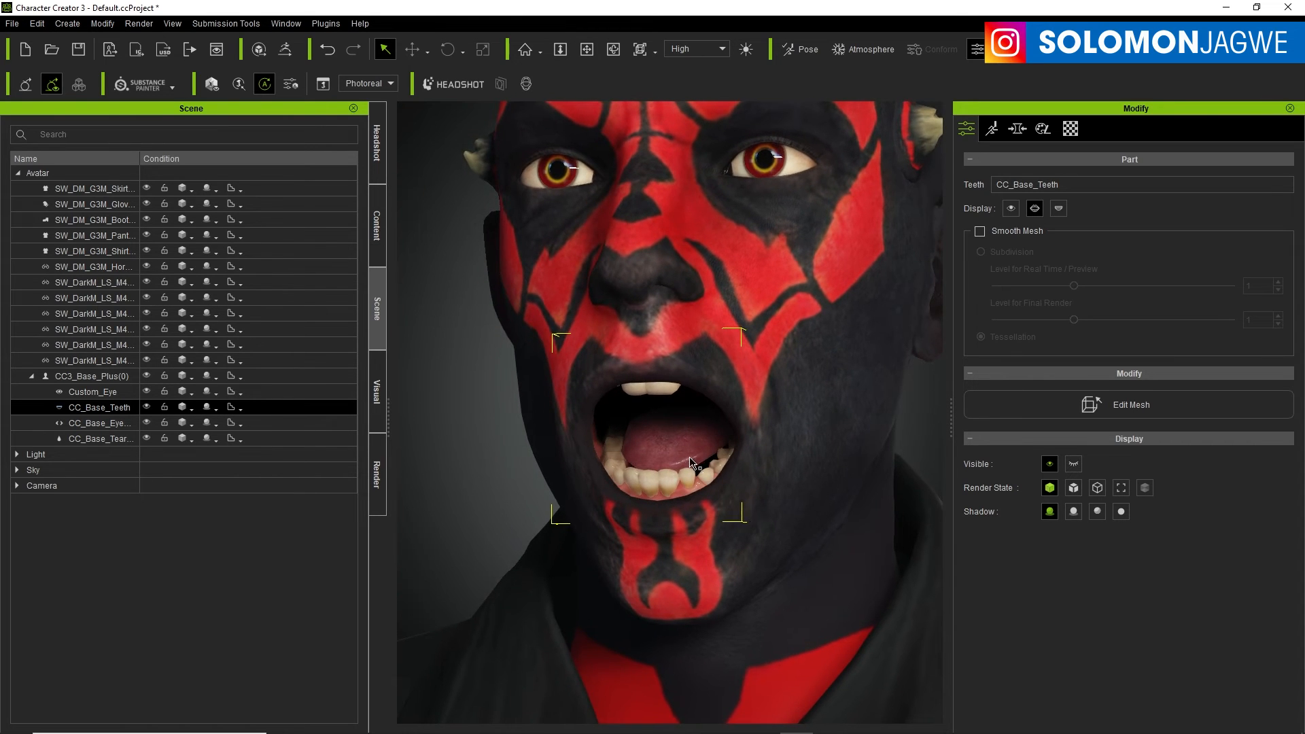
scroll(693, 464, "up", 2)
left_click_drag(773, 474, 719, 373, "alt")
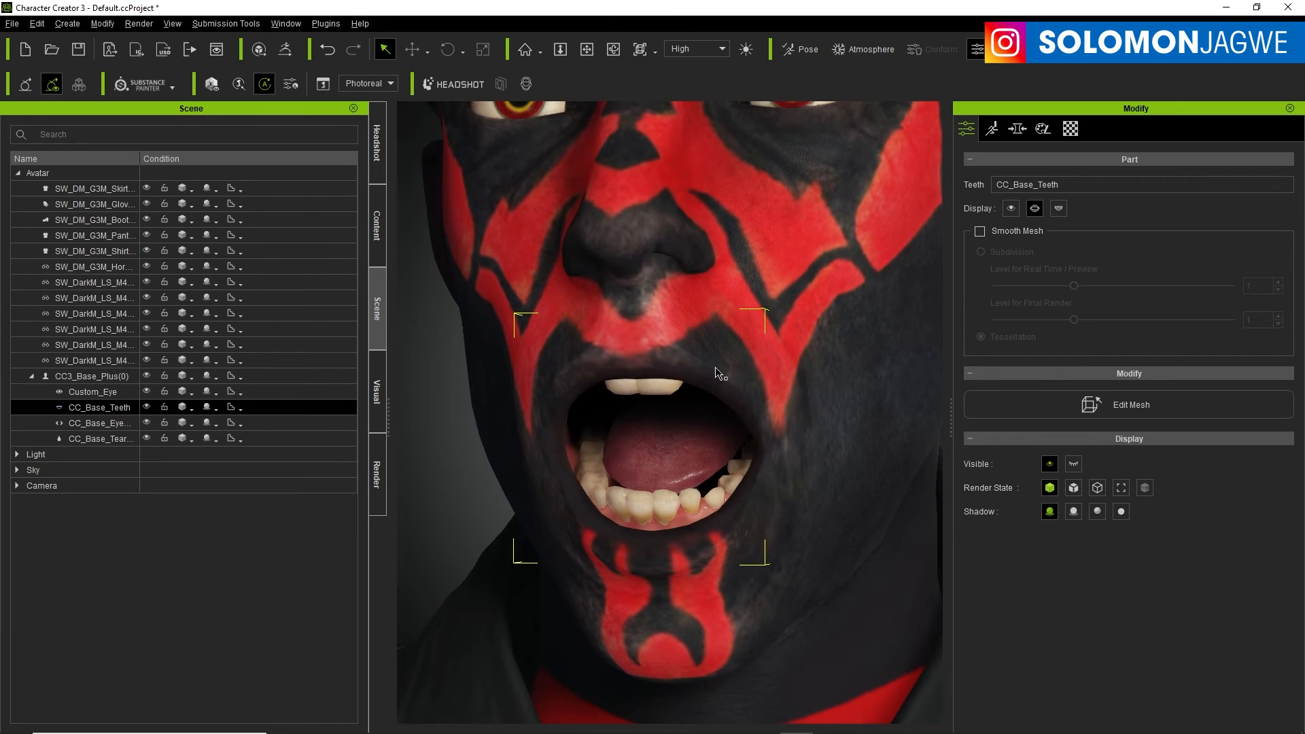
Step: Return the avatar's mouth to its closed state and view the whole face
left_click(1032, 210)
scroll(844, 303, "down", 3)
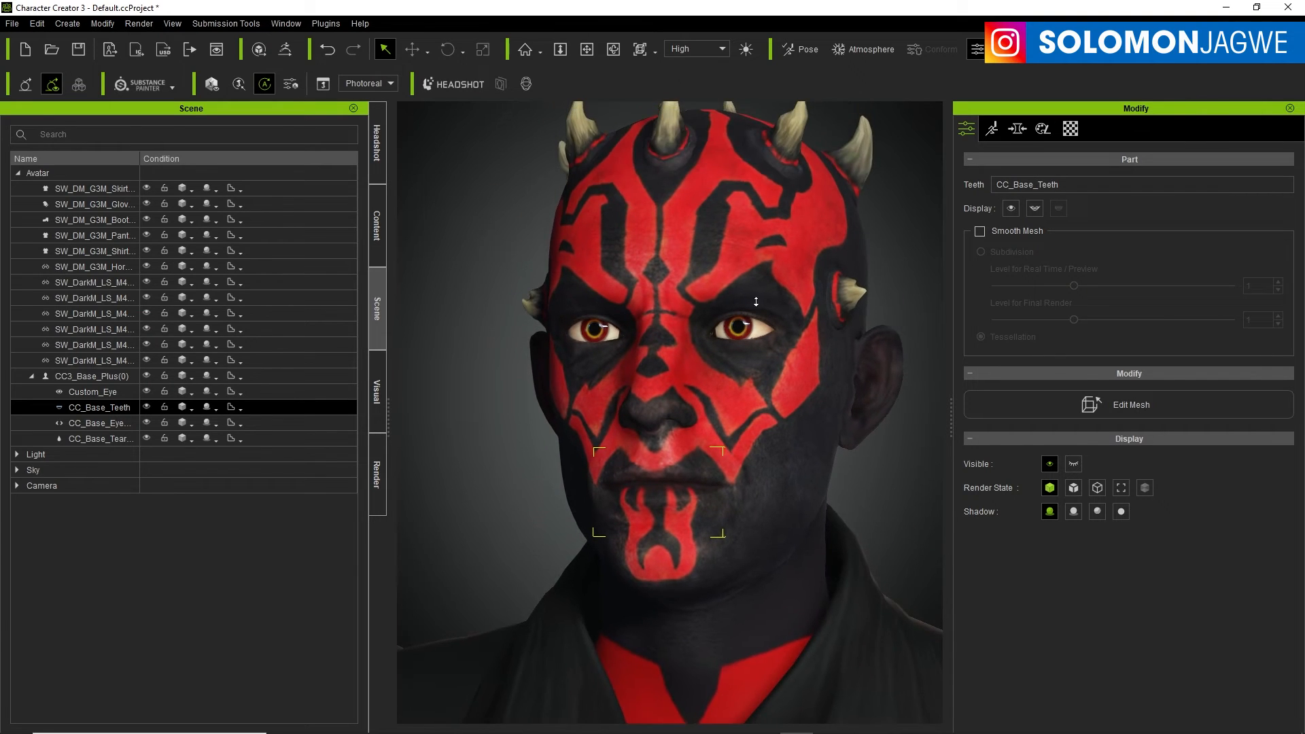
scroll(853, 337, "up", 3)
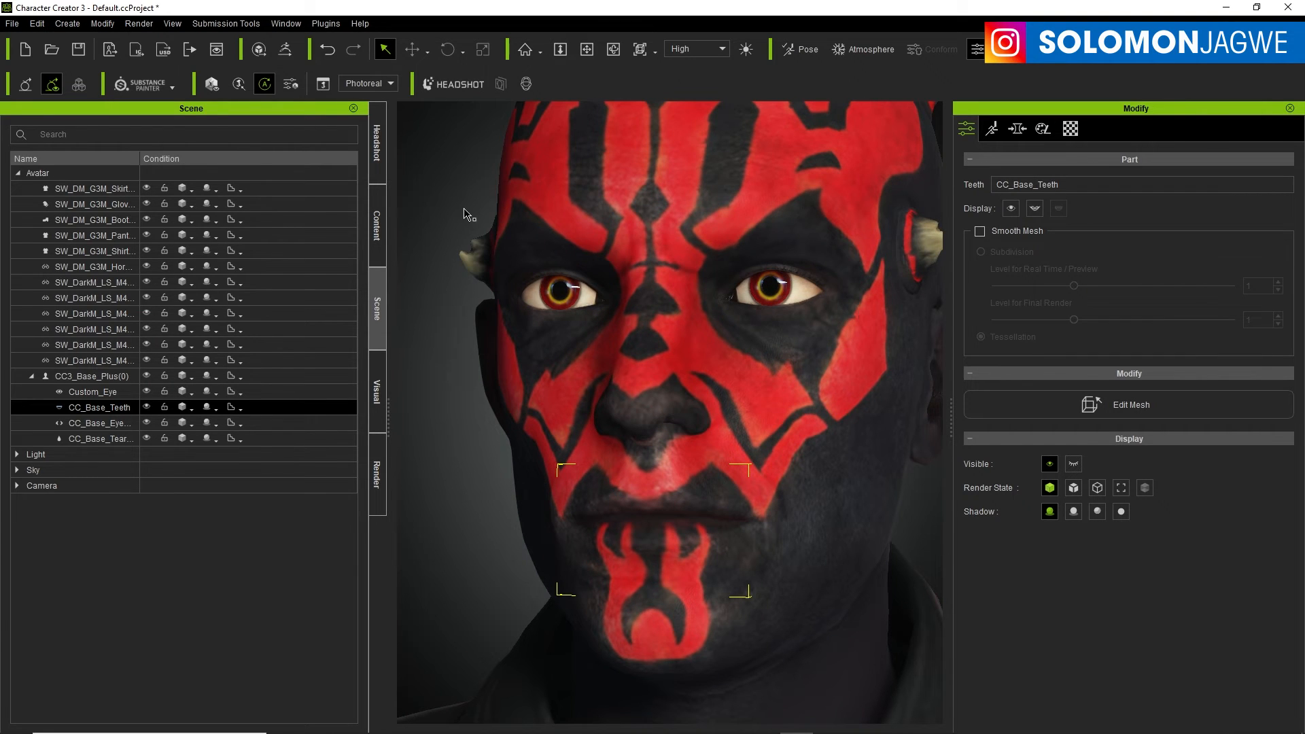
left_click(104, 24)
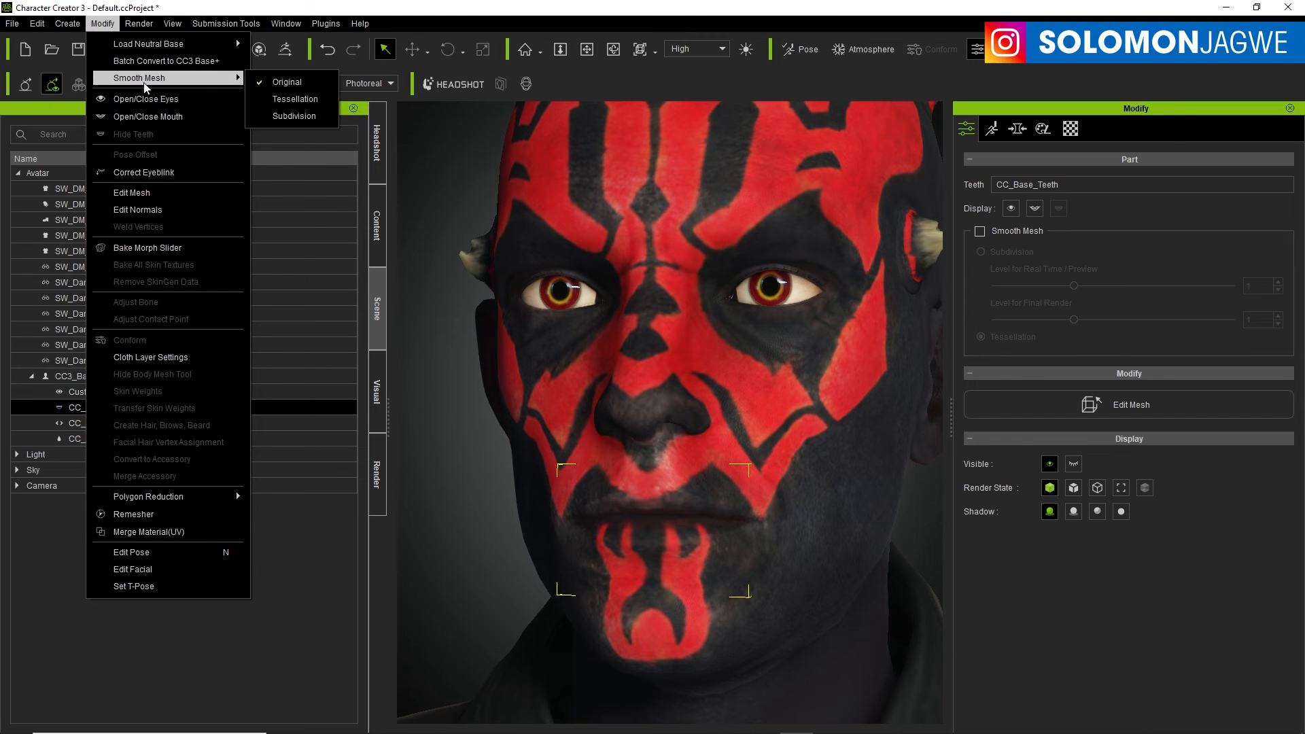
left_click(1124, 219)
Step: Preview the avatar with its eyes closed, examine the eyelids up close and reopen the eyes
left_click(1011, 209)
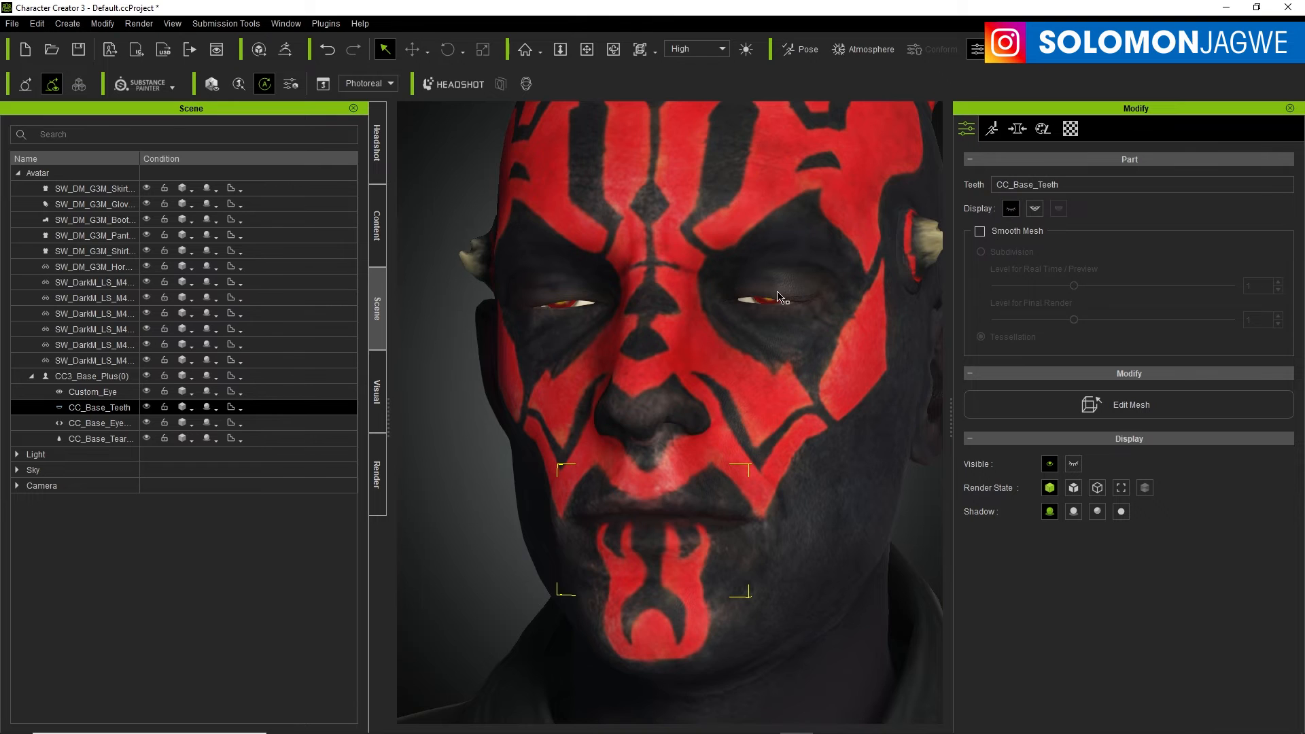
scroll(778, 298, "up", 3)
scroll(843, 299, "up", 3)
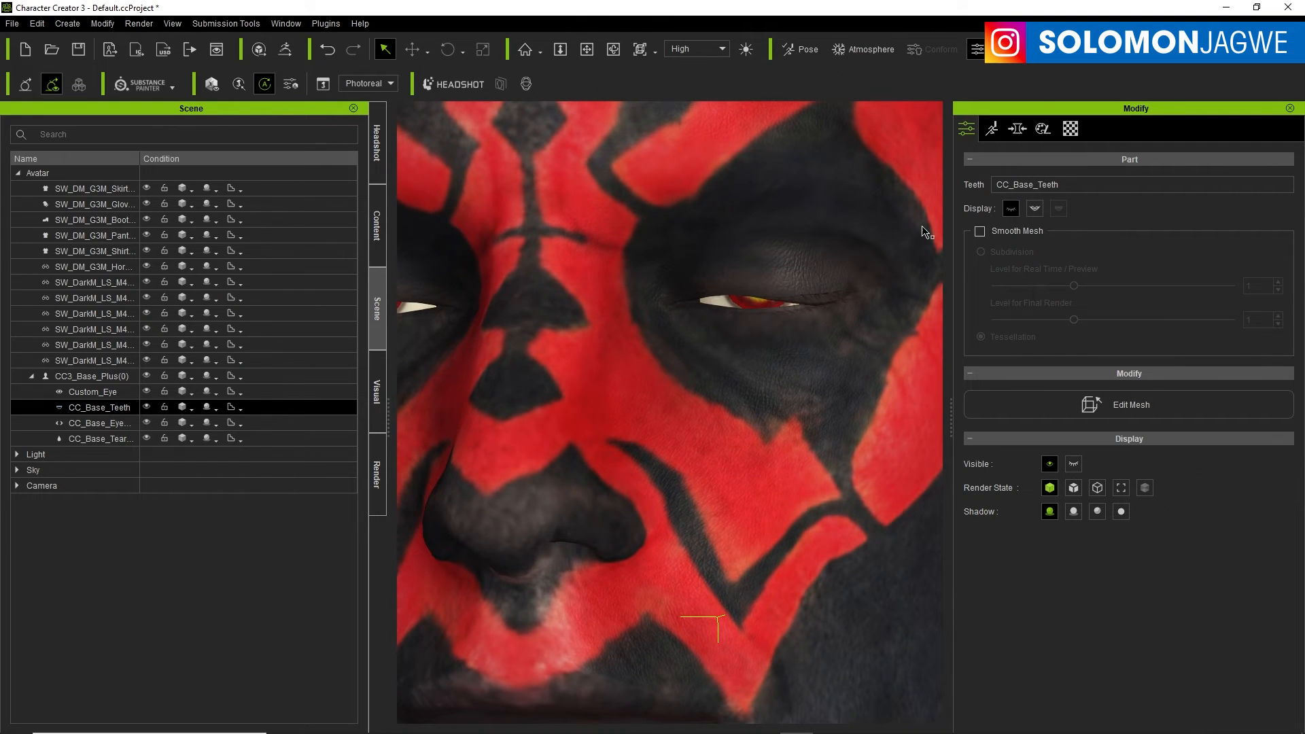
left_click(1011, 207)
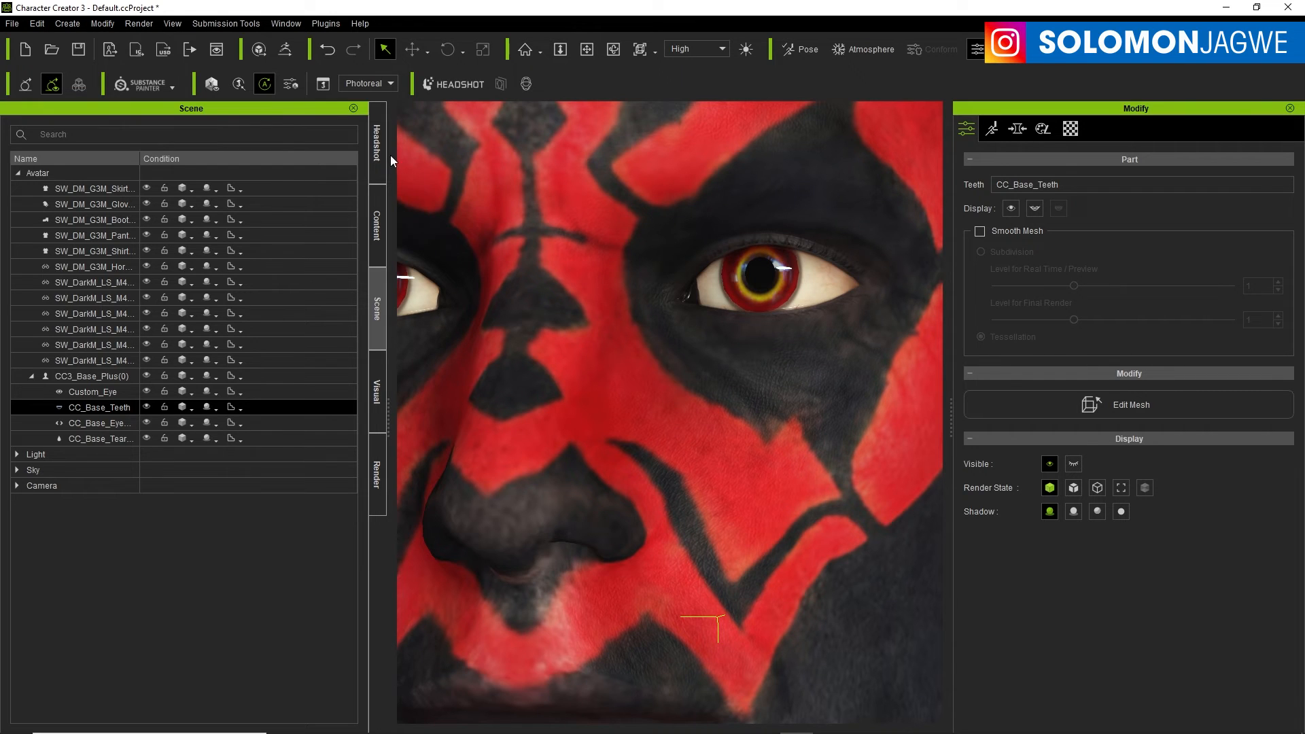
Step: Apply Correct Eyeblink to the avatar and toggle the eyes closed to test it
left_click(103, 23)
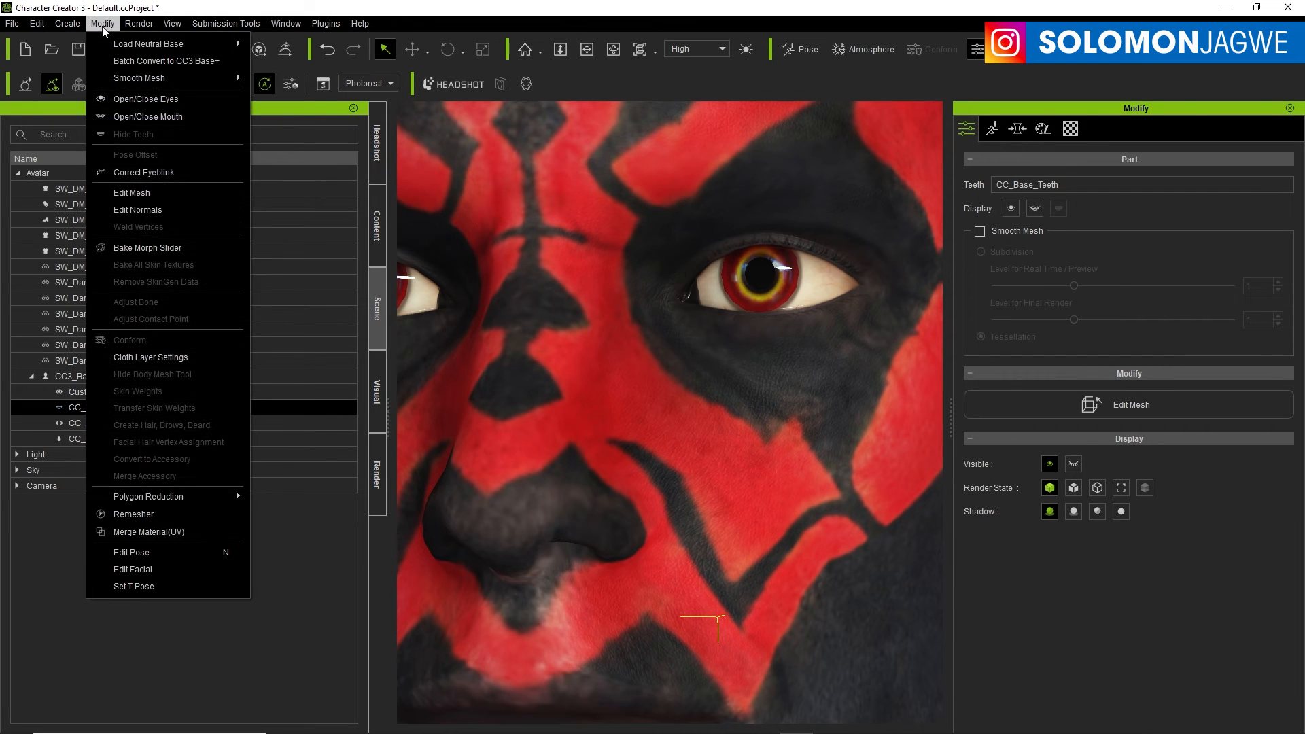
left_click(154, 173)
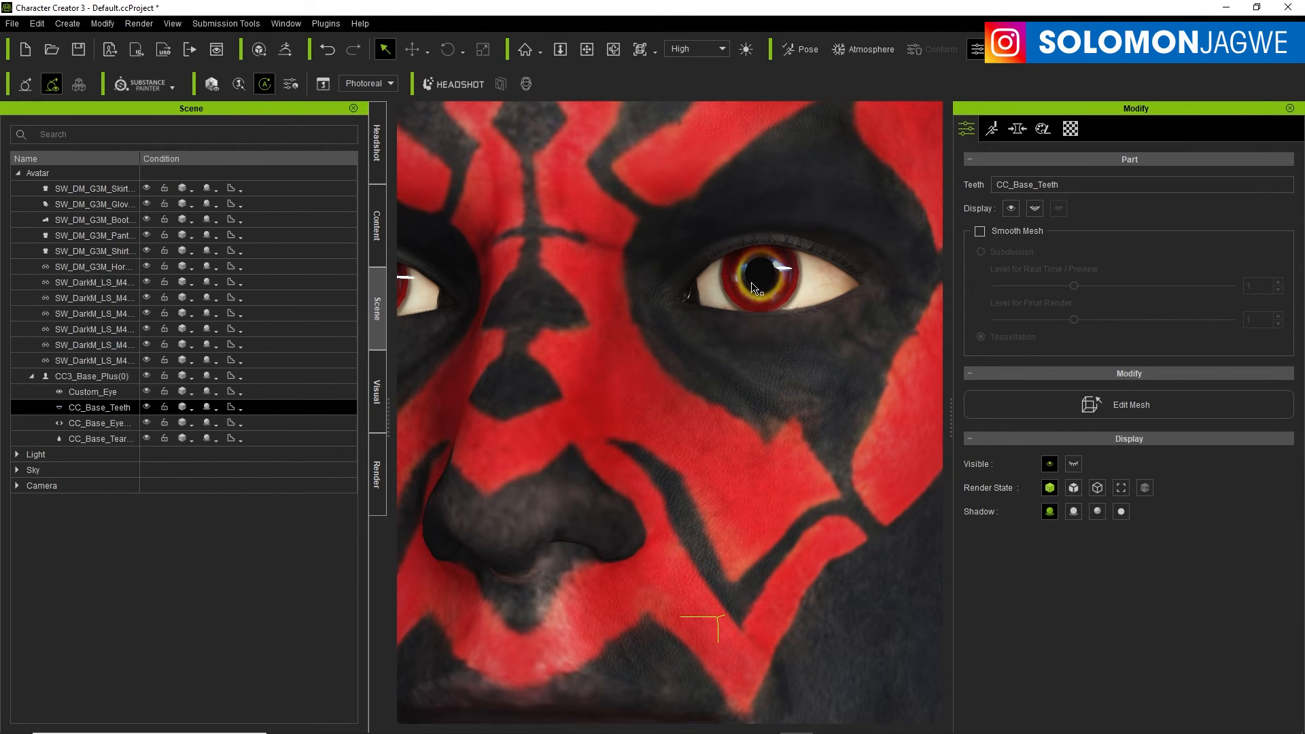
left_click(1011, 210)
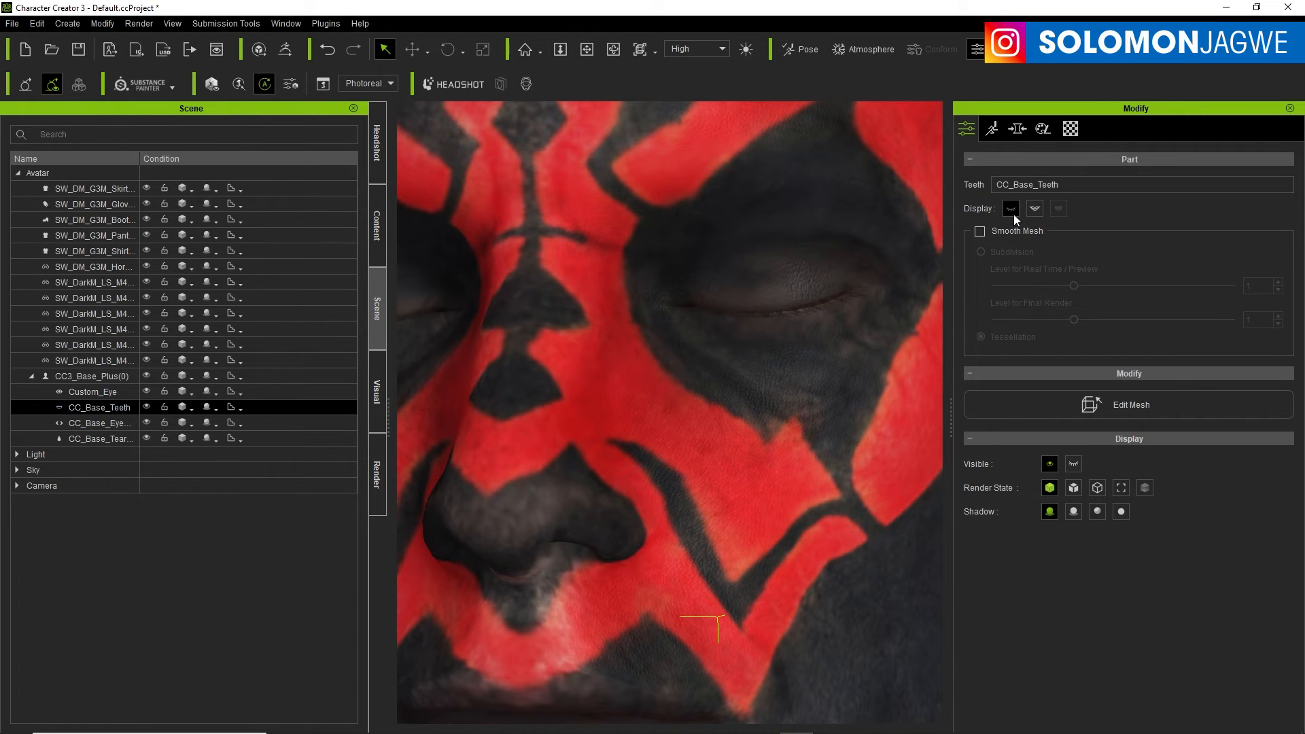
left_click(1013, 214)
left_click(1013, 215)
Step: Examine the closed eyelids up close, from the front and from a three-quarter angle
scroll(638, 350, "down", 5)
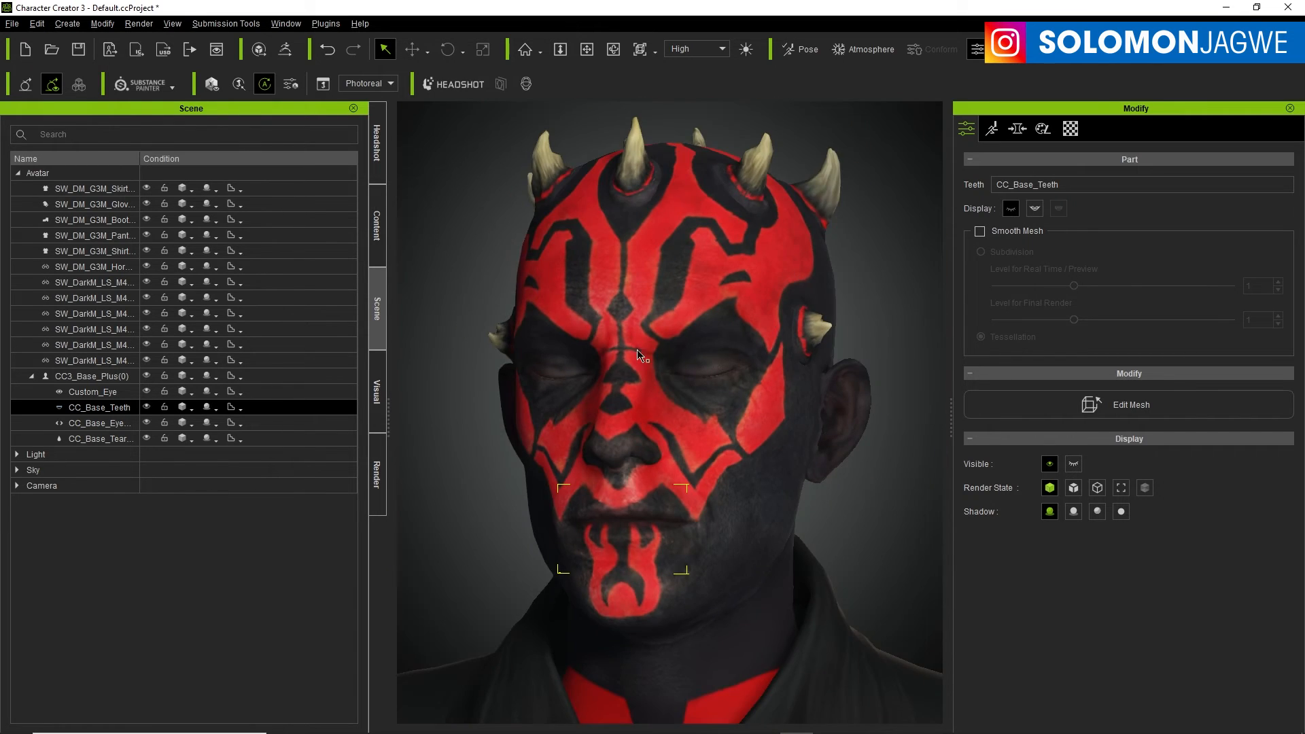
scroll(687, 396, "up", 5)
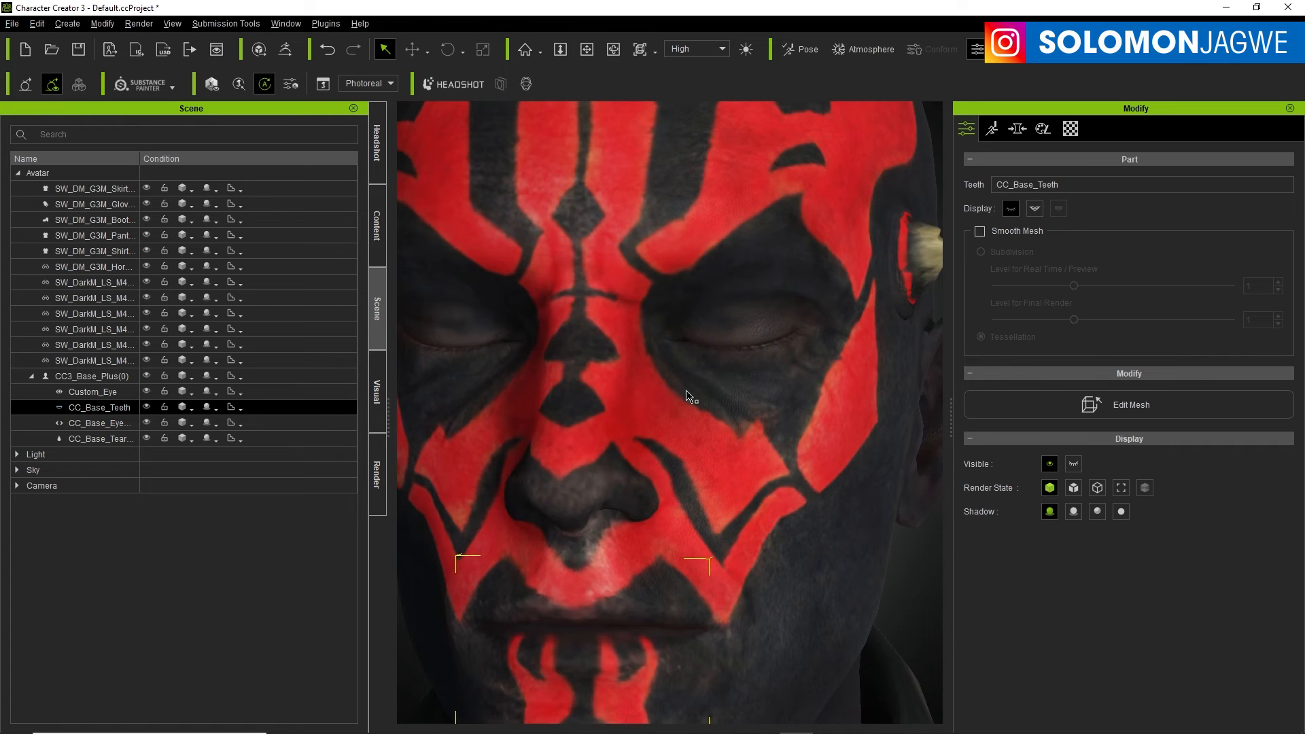
right_click_drag(779, 383, 724, 382)
middle_click_drag(688, 385, 751, 365)
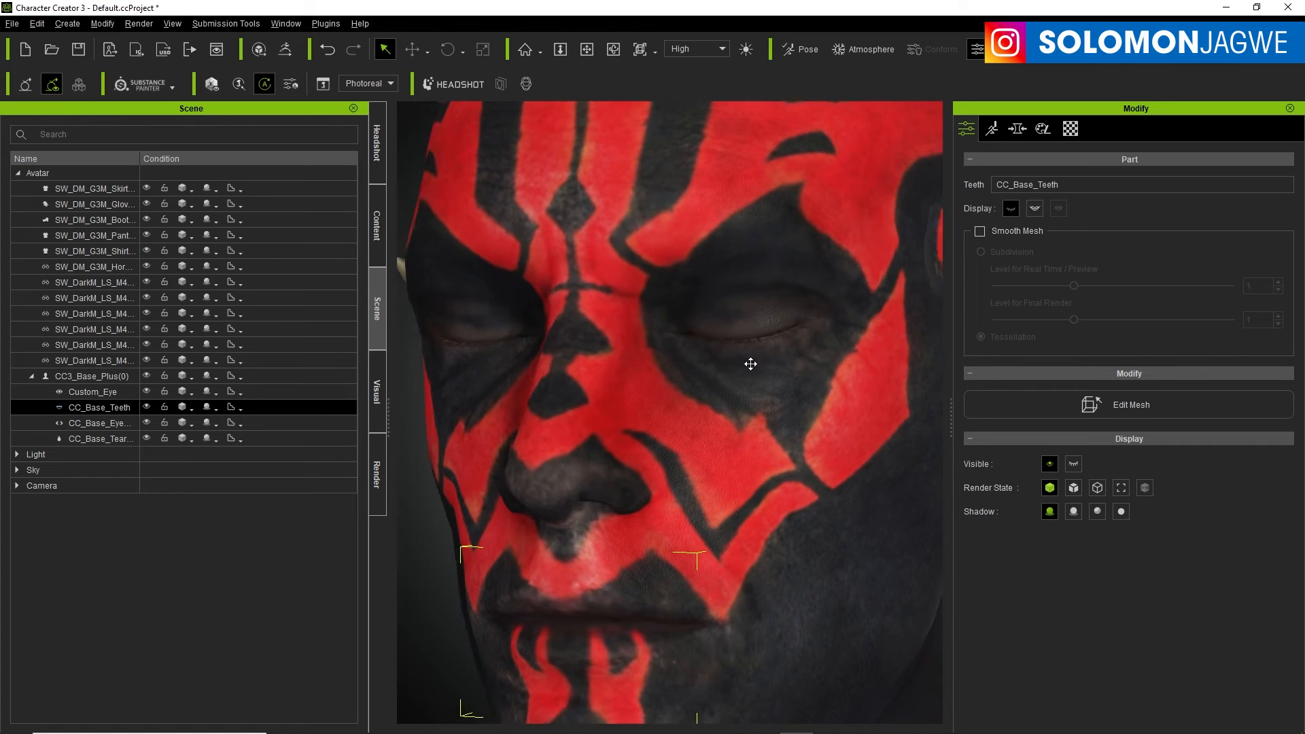
scroll(755, 360, "down", 3)
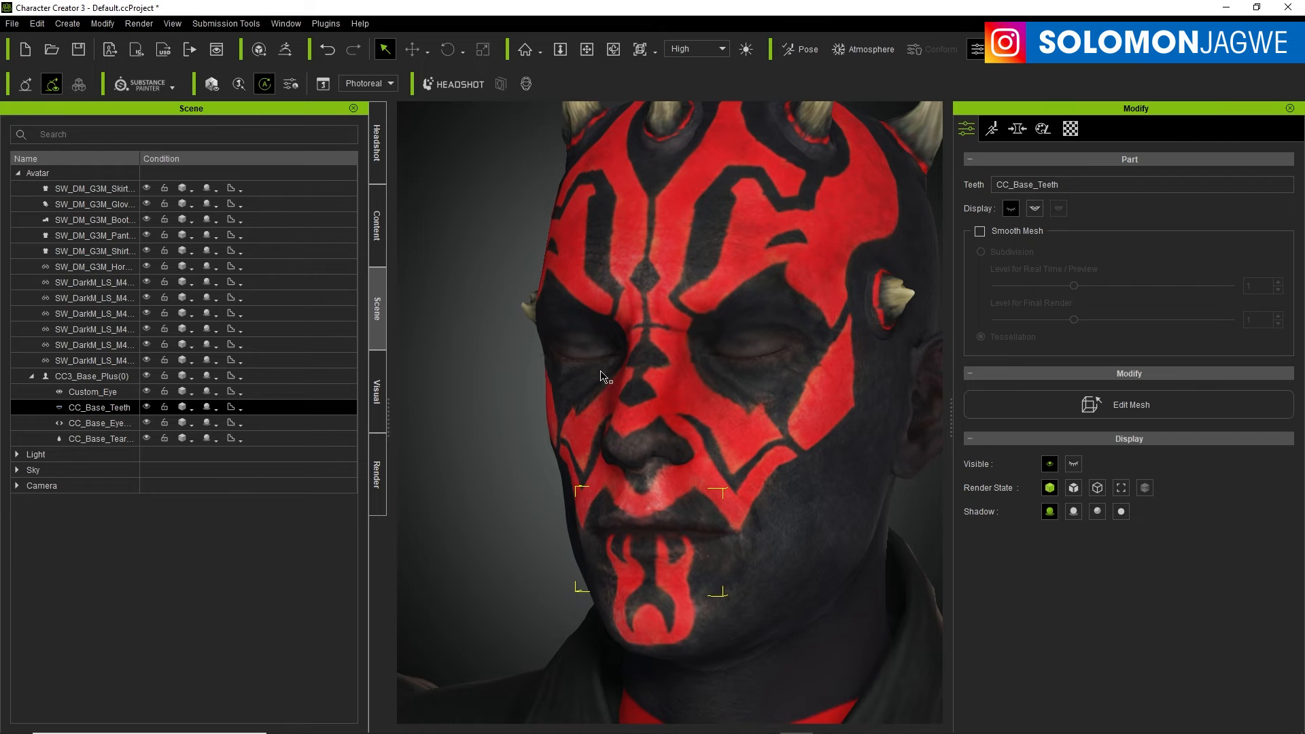
right_click_drag(692, 382, 790, 390)
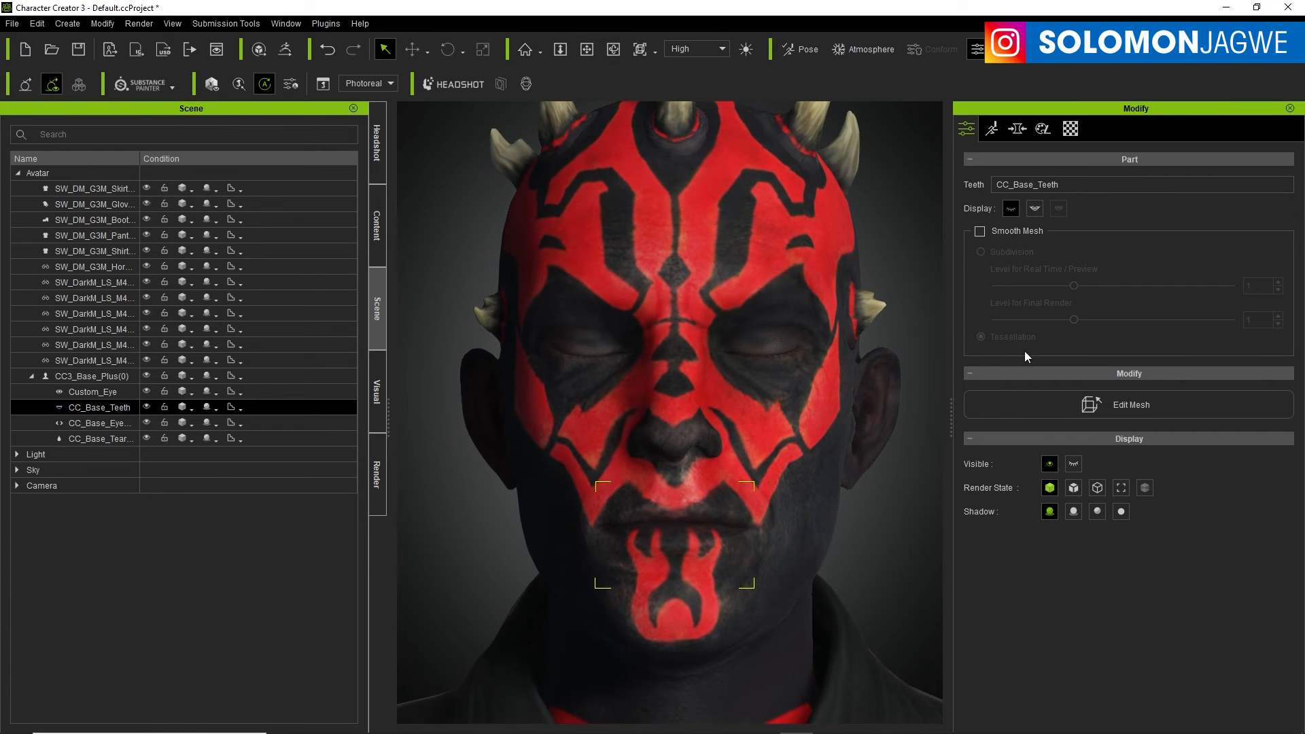
right_click_drag(887, 421, 836, 391)
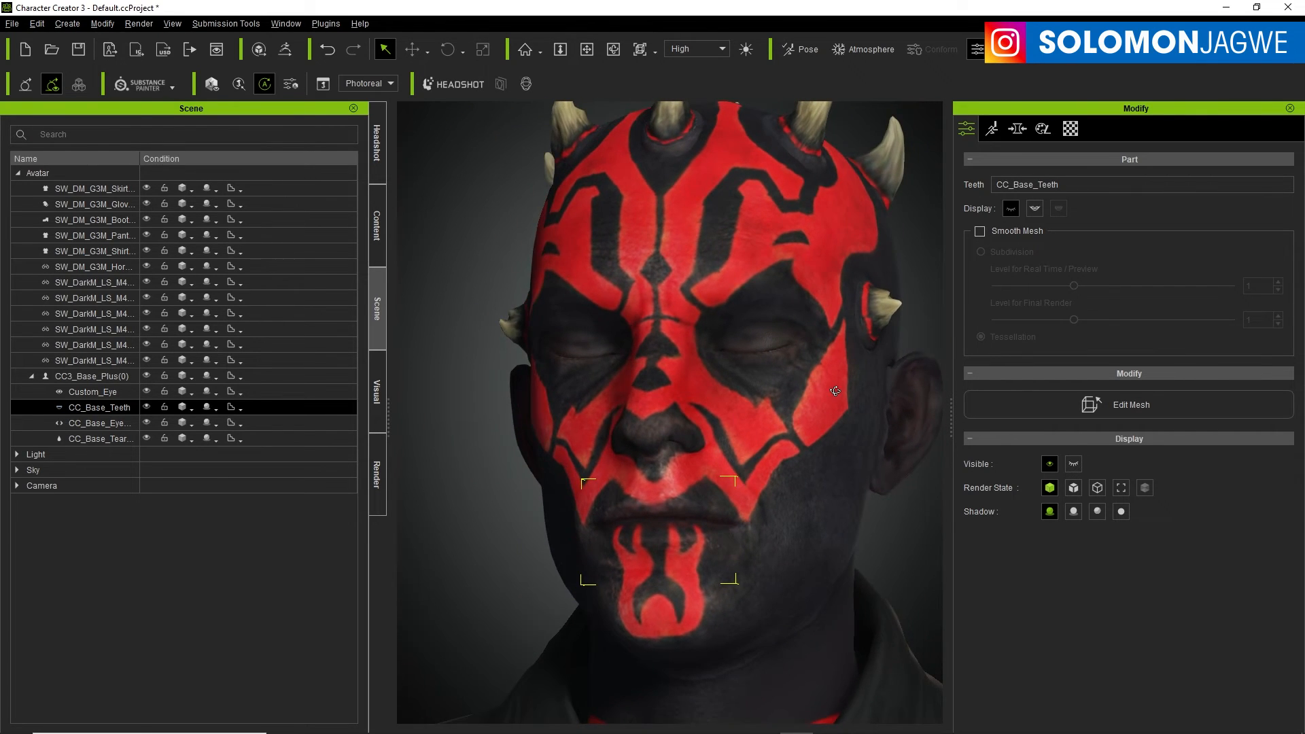
scroll(757, 364, "down", 3)
right_click_drag(847, 331, 811, 367)
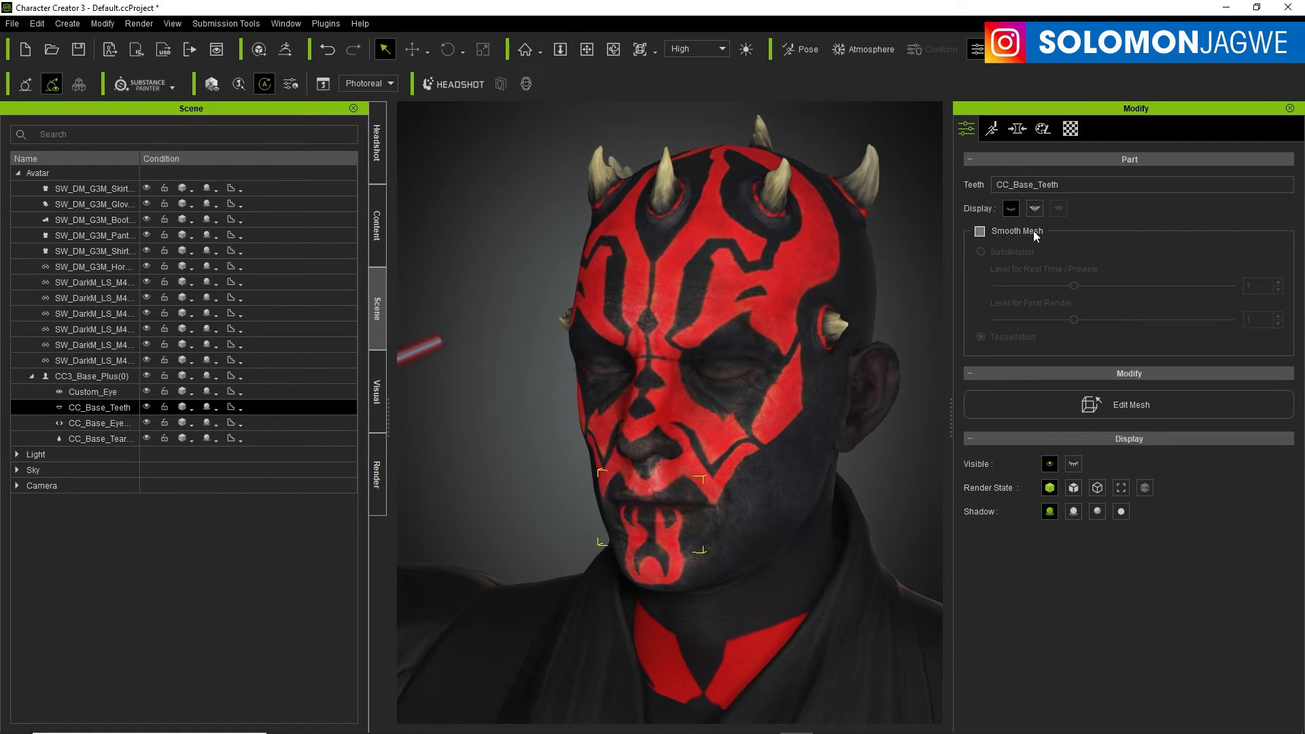
Step: Reopen the avatar's eyes and select the CC3_Base_Plus(0) body
left_click(1011, 209)
left_click(836, 399)
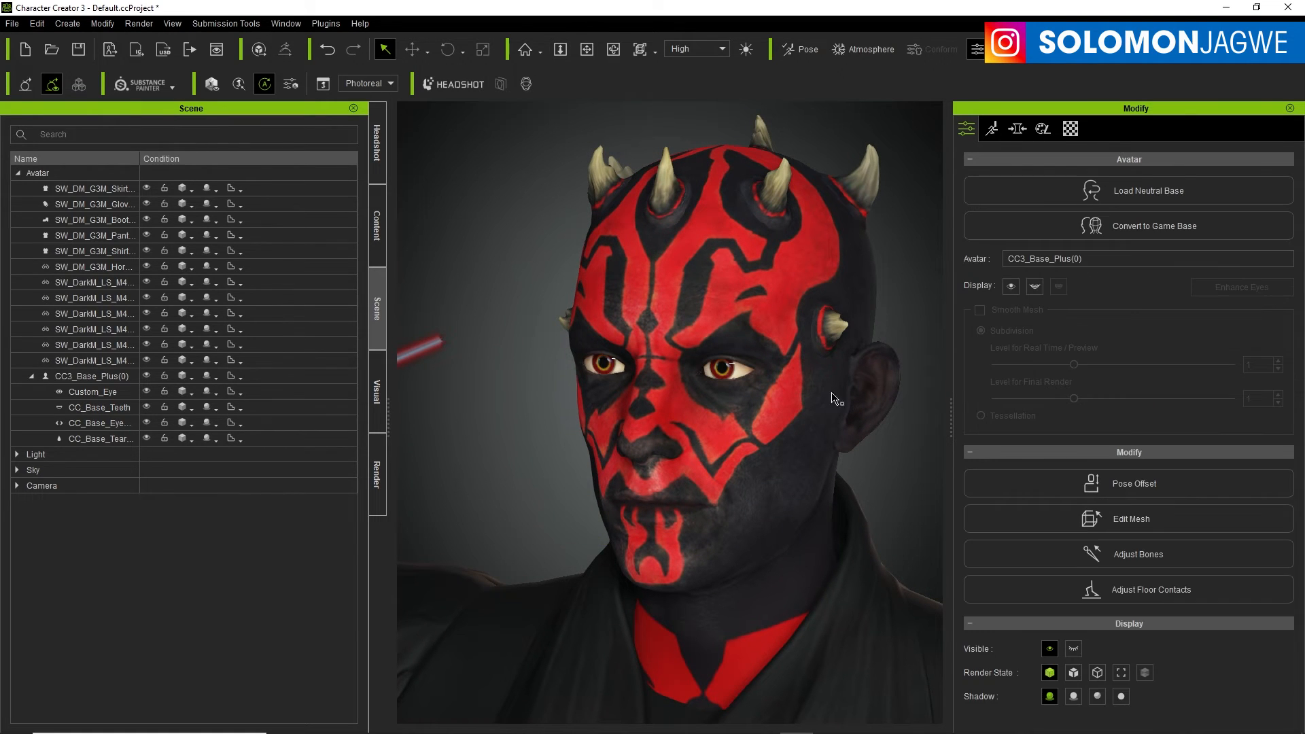
left_click(797, 276)
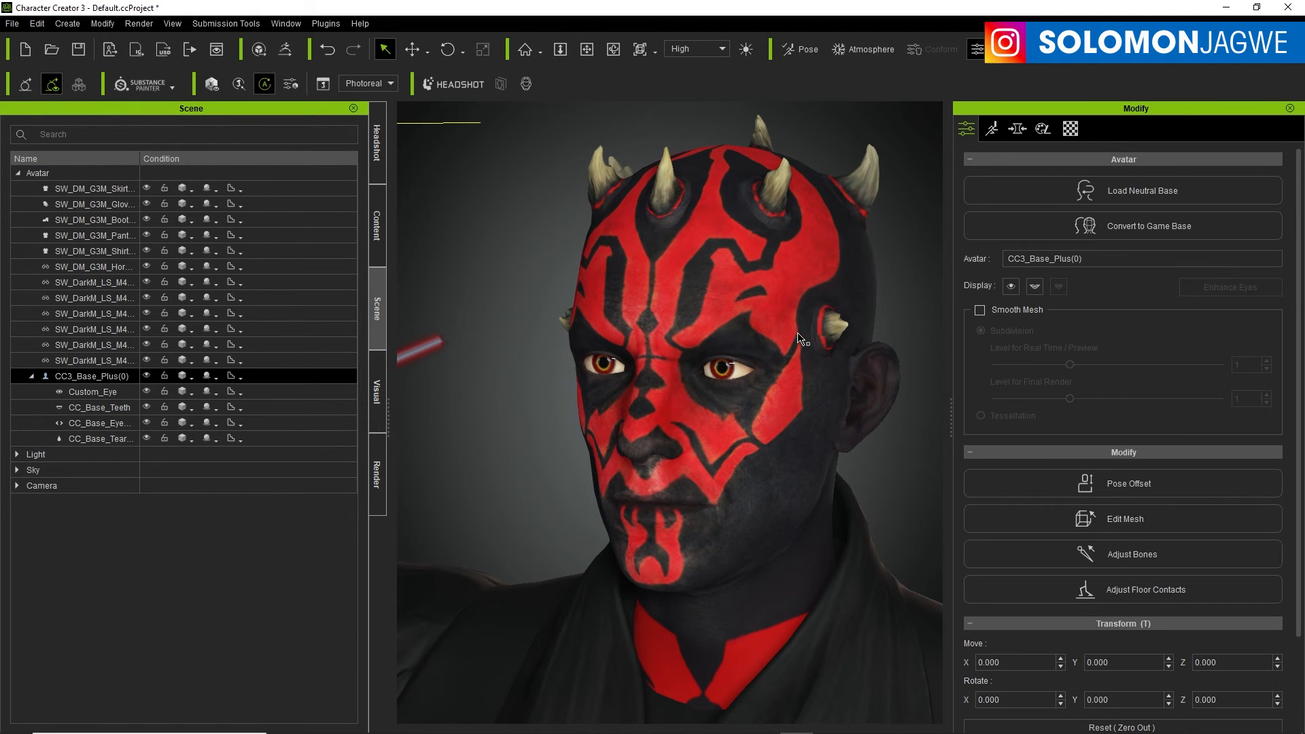
scroll(754, 444, "down", 2)
right_click_drag(754, 444, 740, 330)
scroll(740, 330, "up", 3)
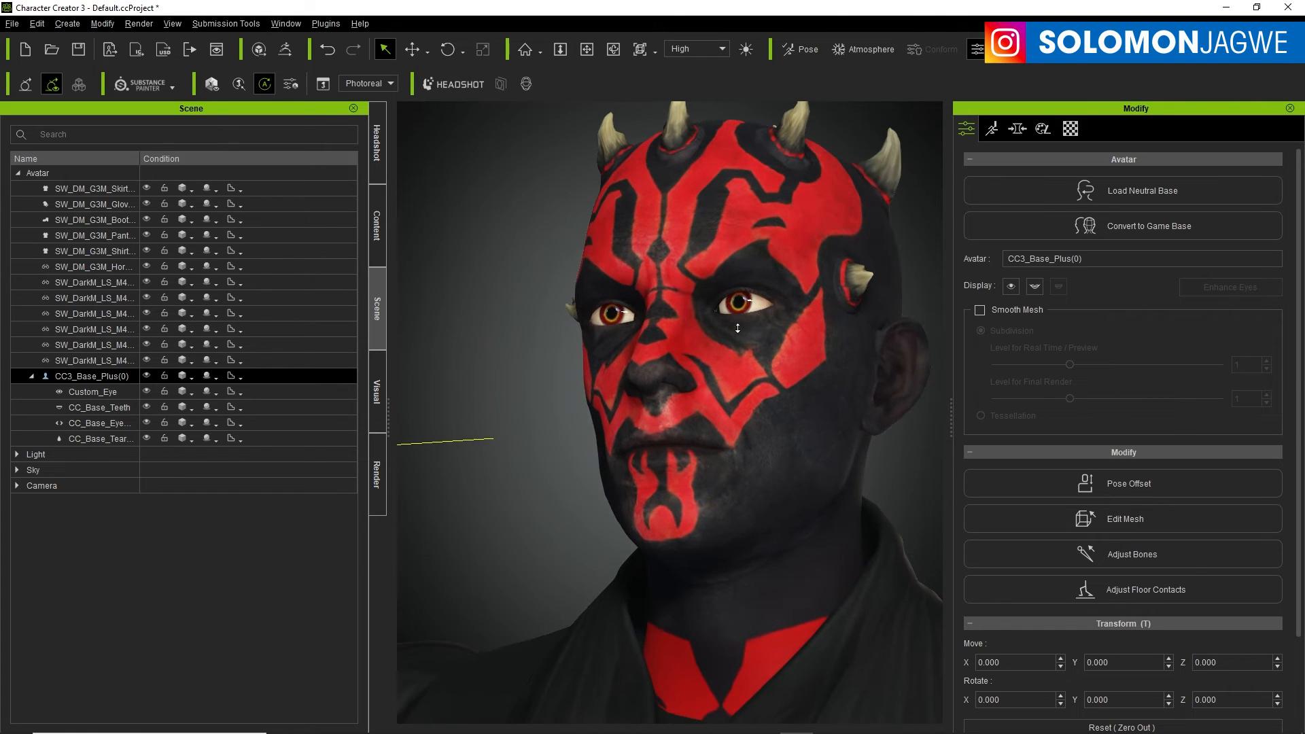
scroll(752, 368, "down", 4)
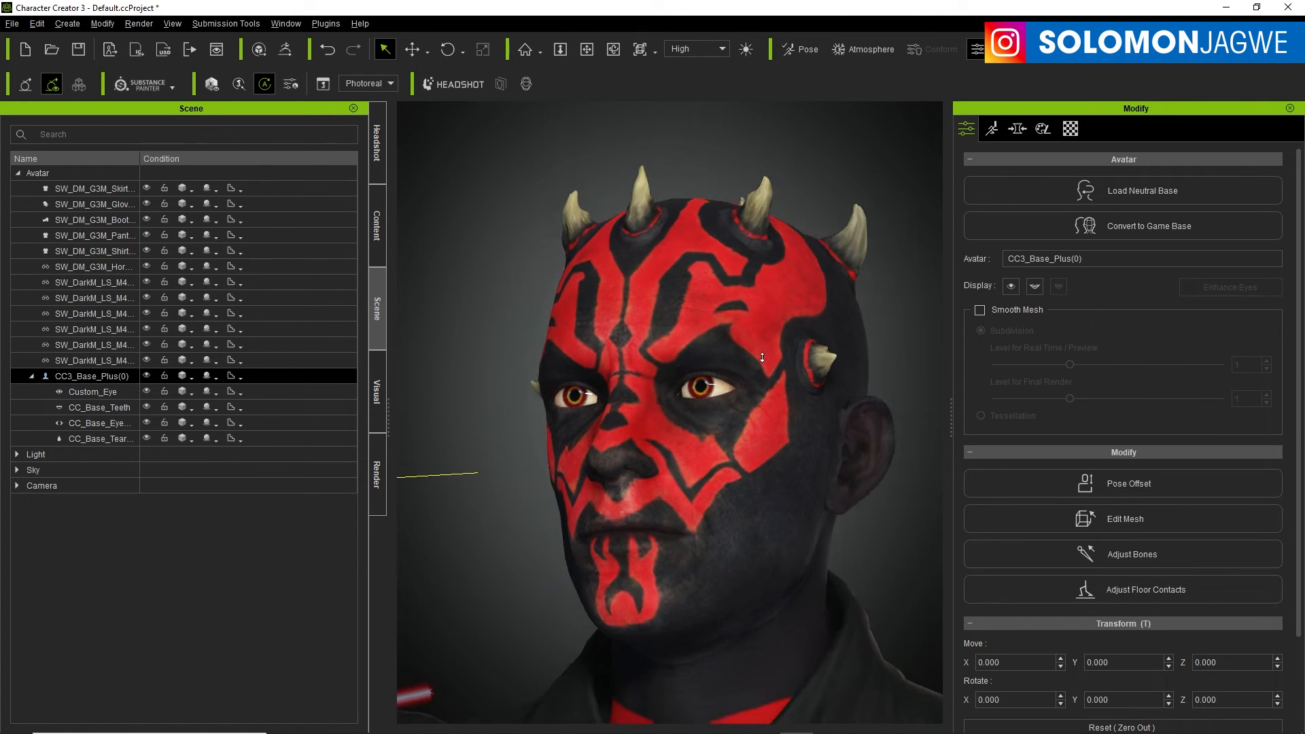
middle_click_drag(811, 338, 813, 331)
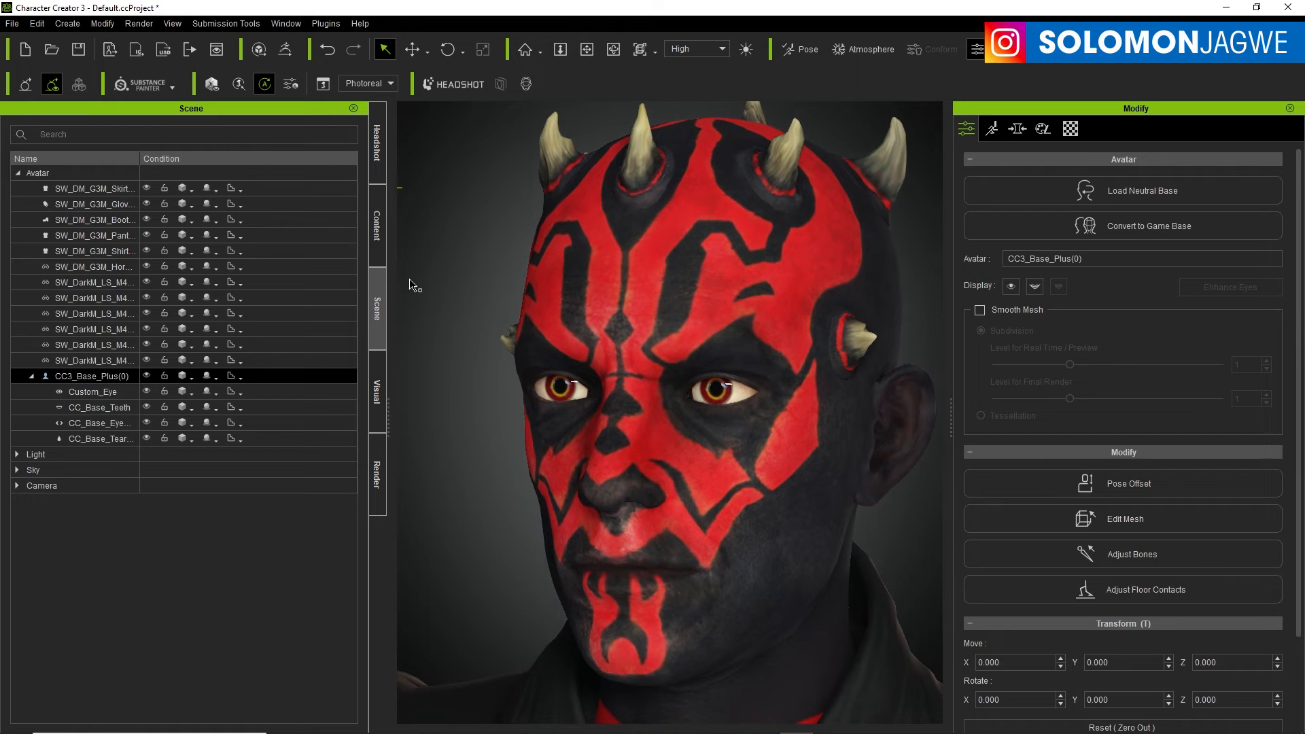
Step: Browse the skin content library to the 1_Facial Wrinkle folder under Normal Effects
left_click(378, 226)
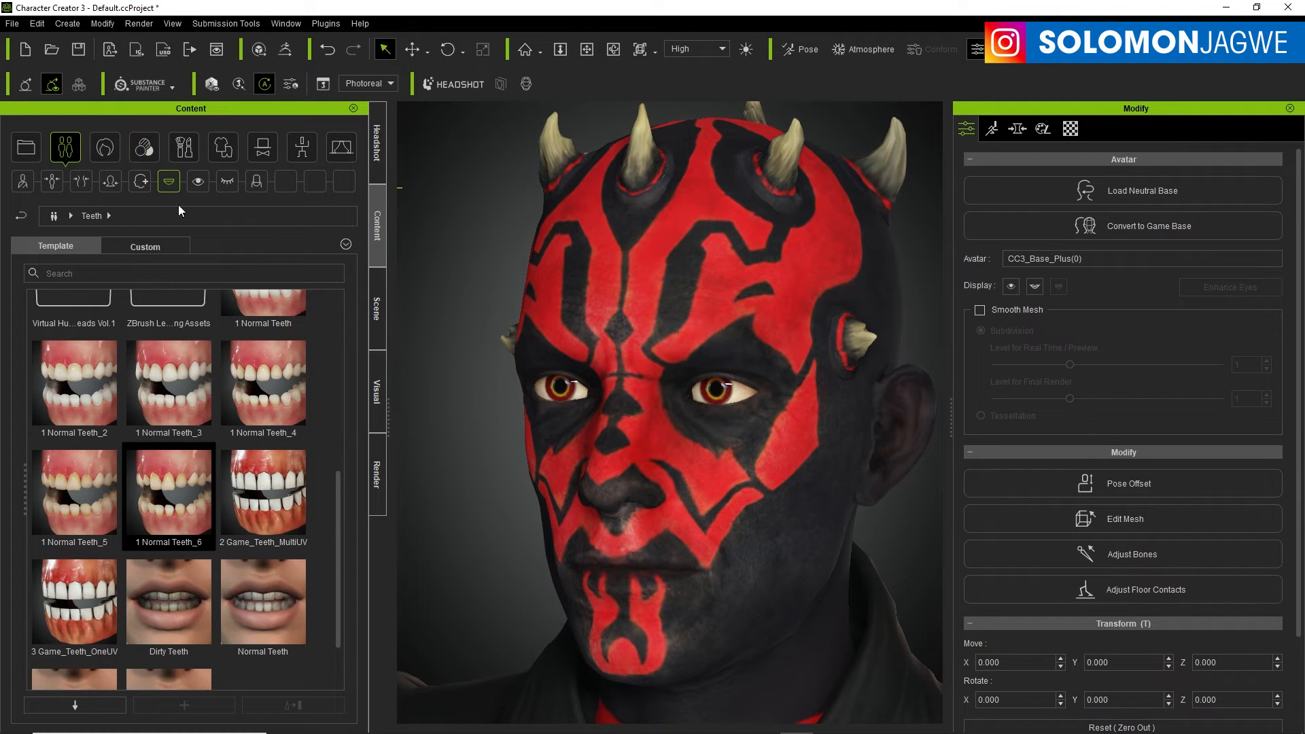
left_click(146, 153)
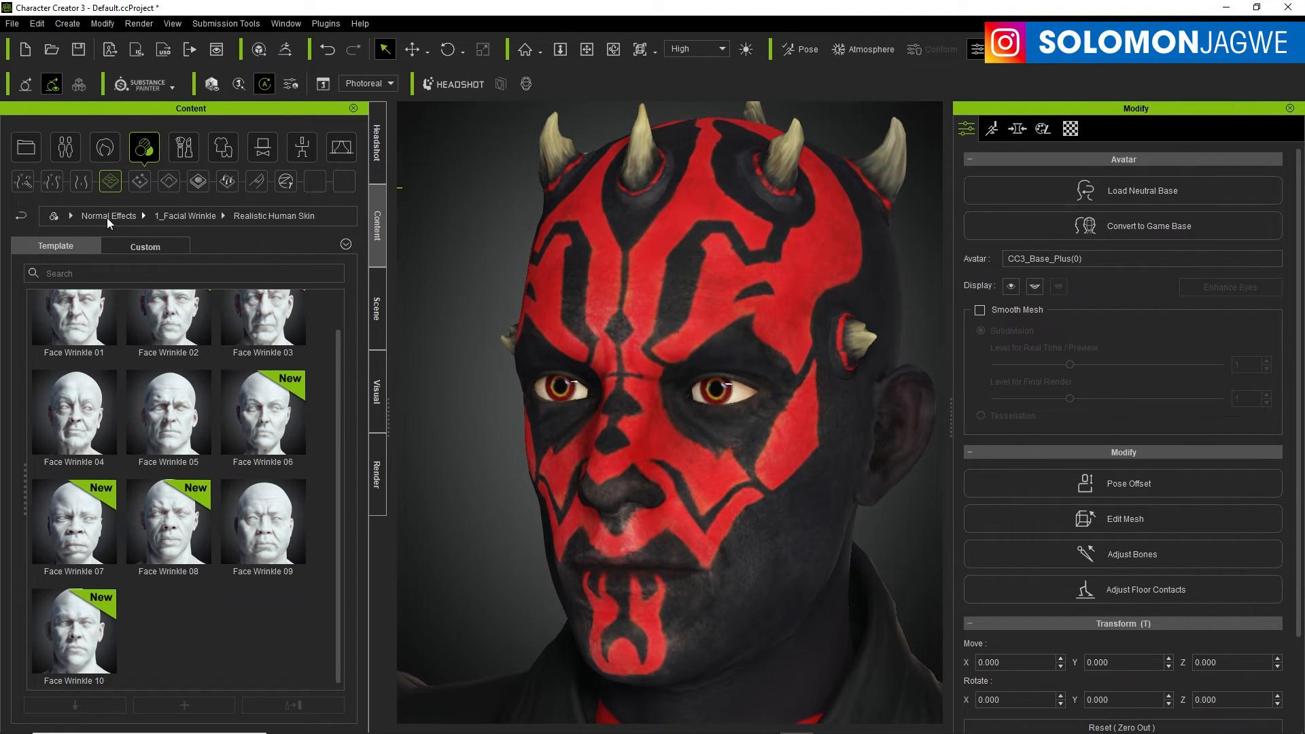
left_click(110, 182)
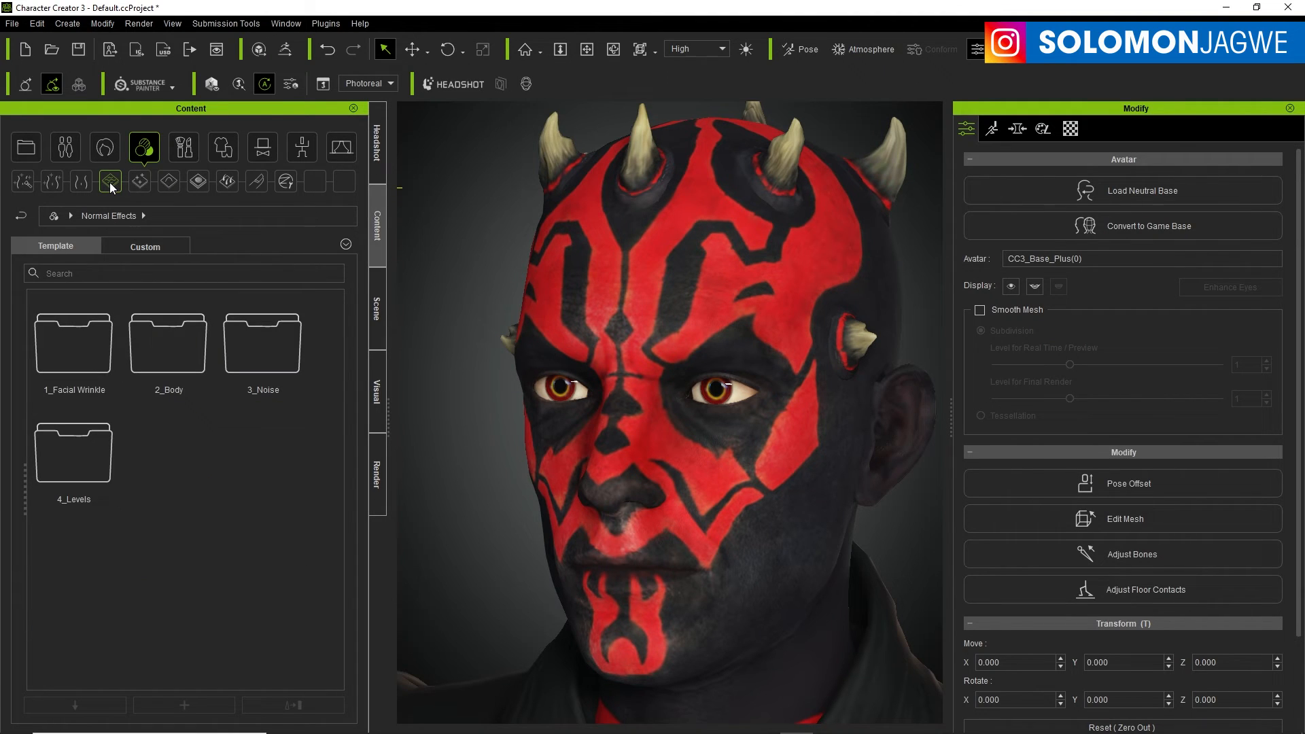
double_click(86, 355)
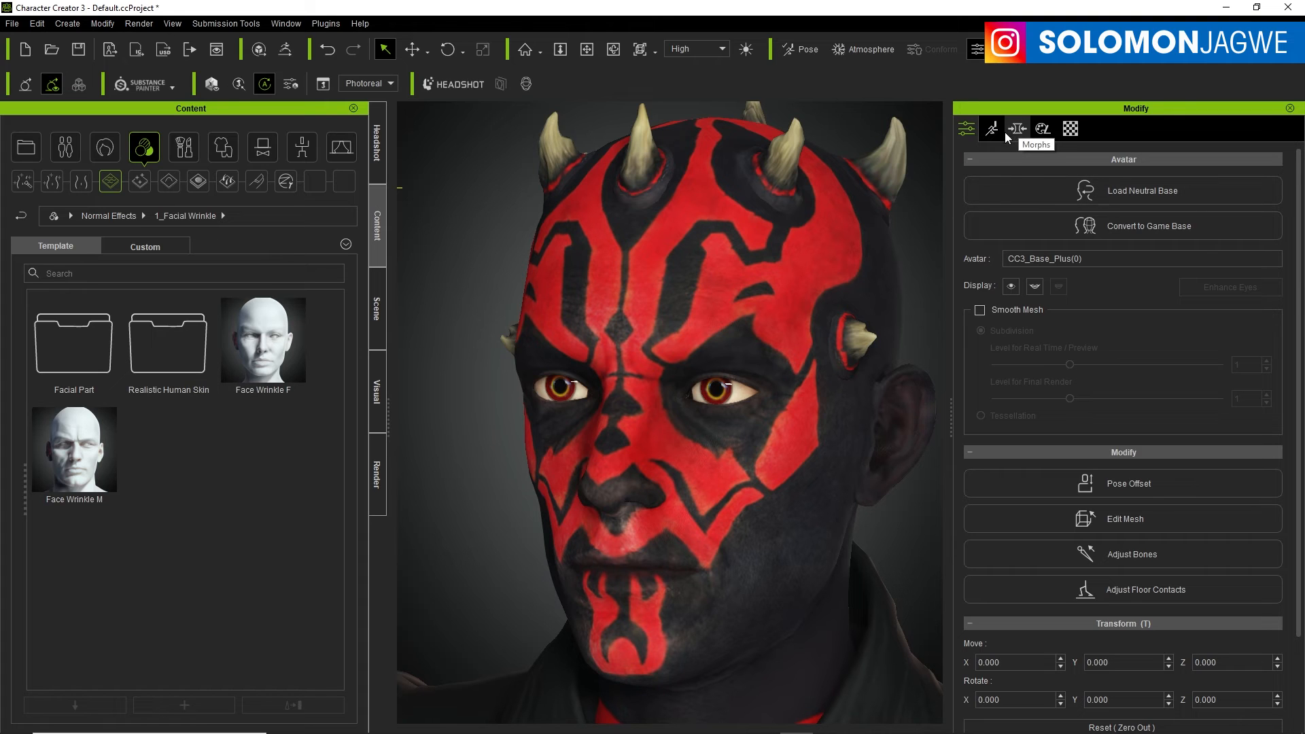
Step: Activate the skin editor for the avatar's appearance
left_click(1044, 129)
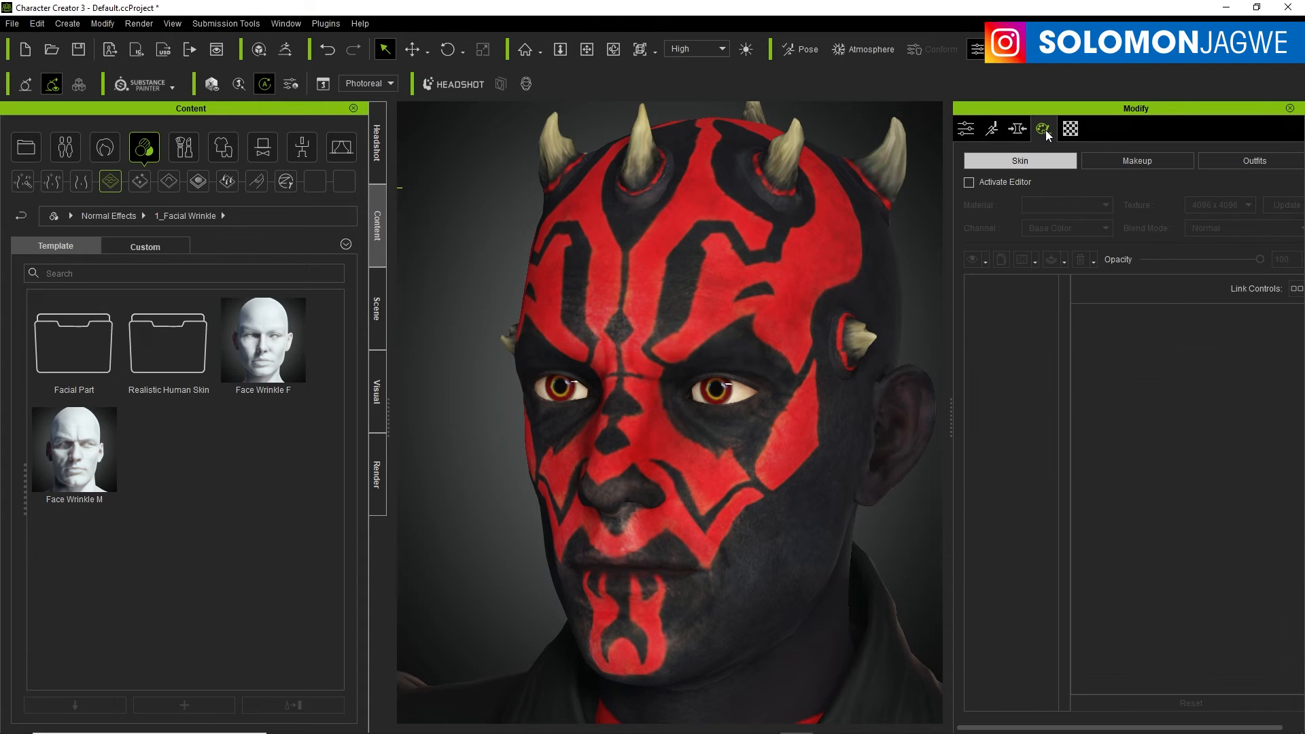
left_click(969, 182)
right_click_drag(753, 476, 756, 403, "alt")
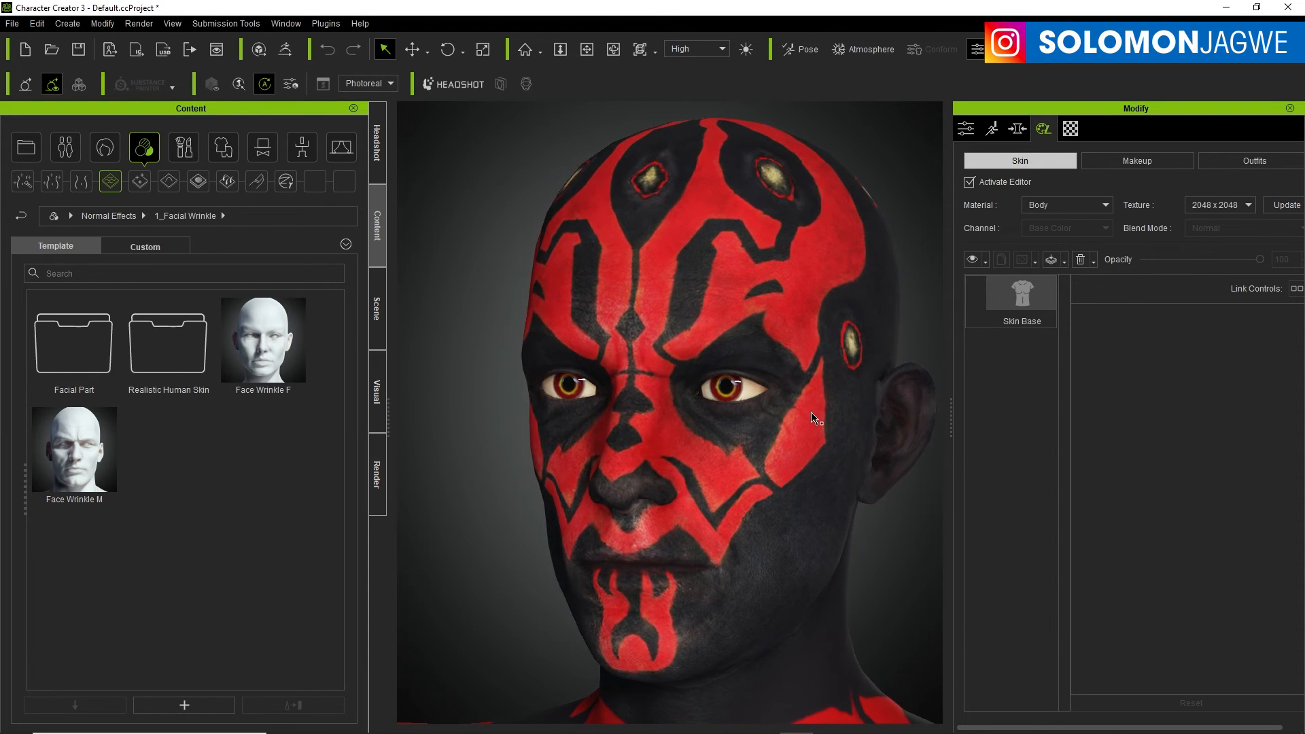
Step: Set the roughness brightness of the Body material's Skin Base layer to 0.63
left_click(1009, 302)
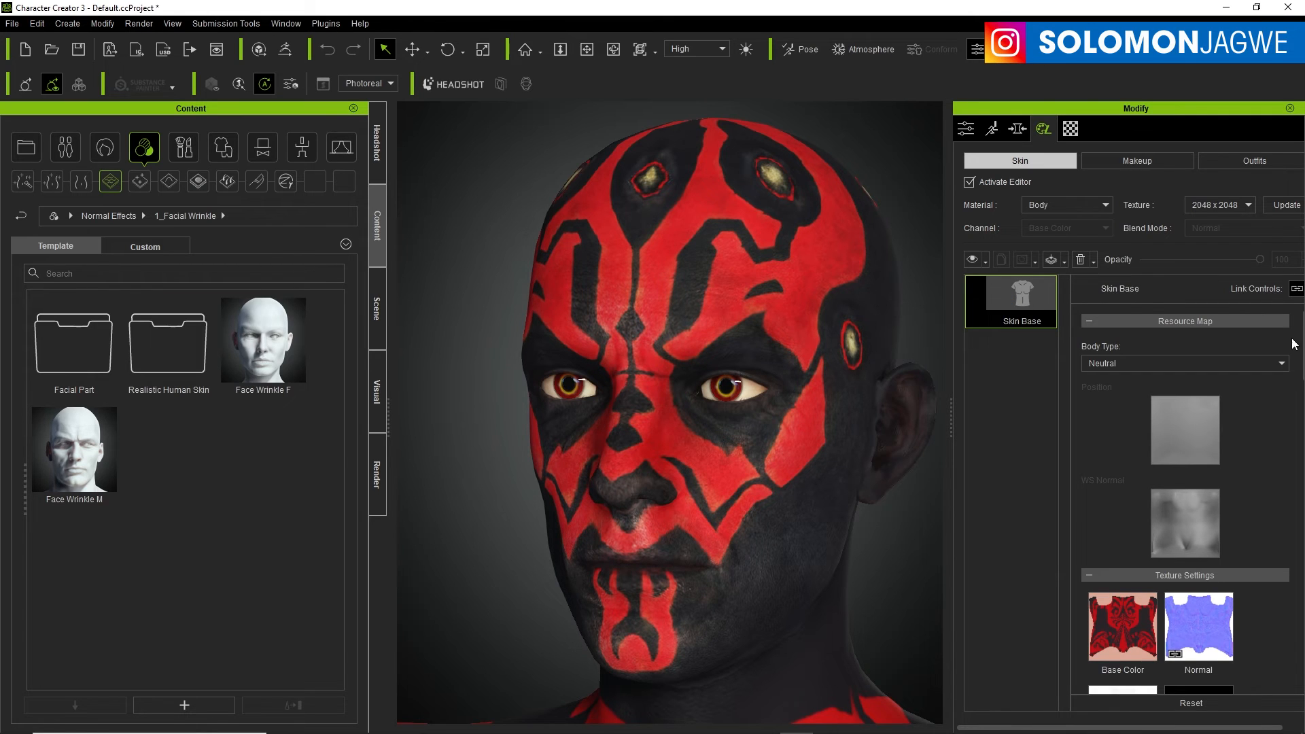
left_click_drag(1304, 358, 1296, 583)
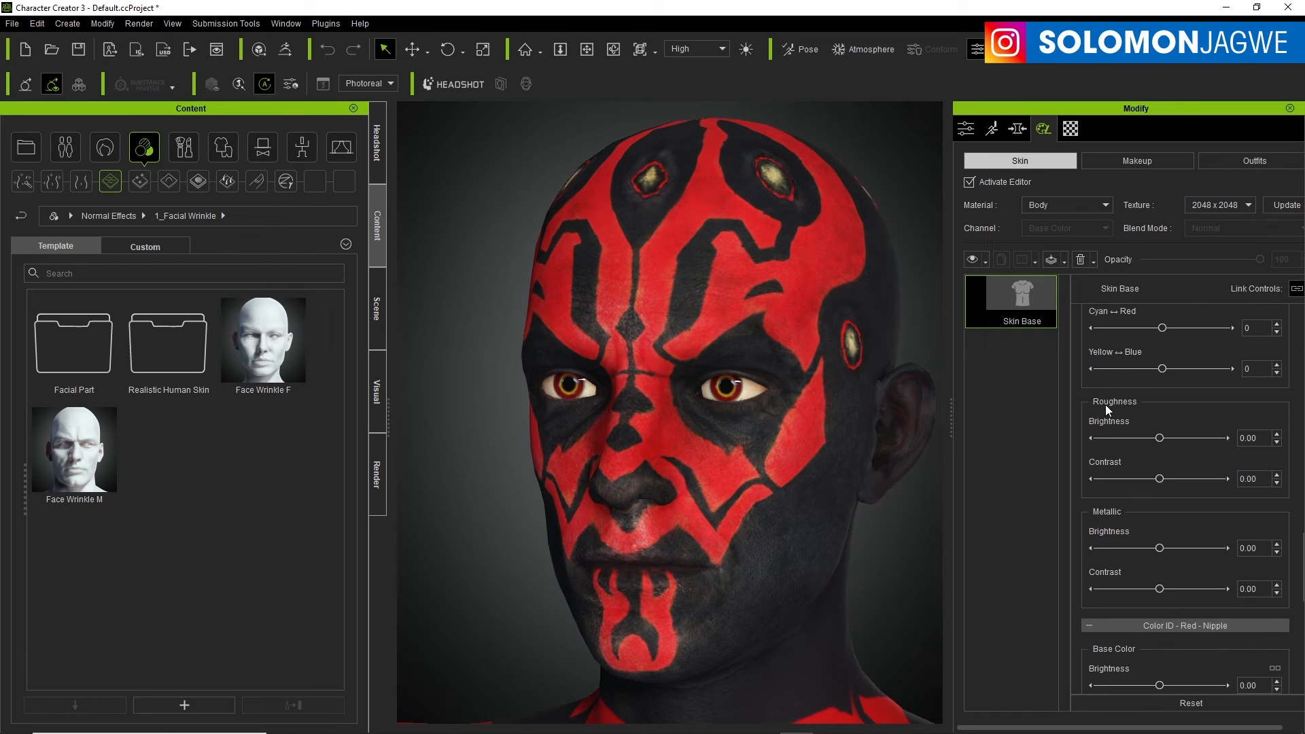
left_click_drag(1156, 436, 1200, 438)
Step: Switch to the Head material and set its Skin Base roughness to brightness -0.63 and contrast -0.34
left_click(1105, 205)
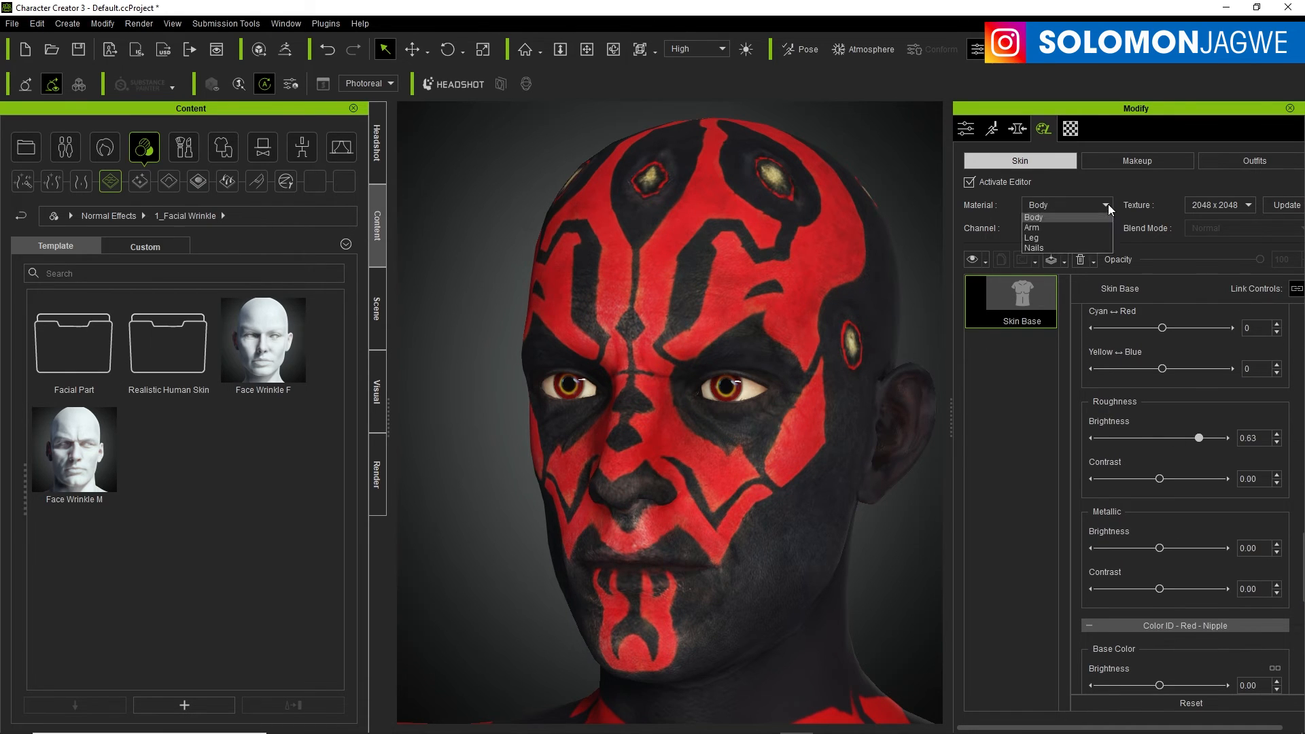
left_click(1045, 217)
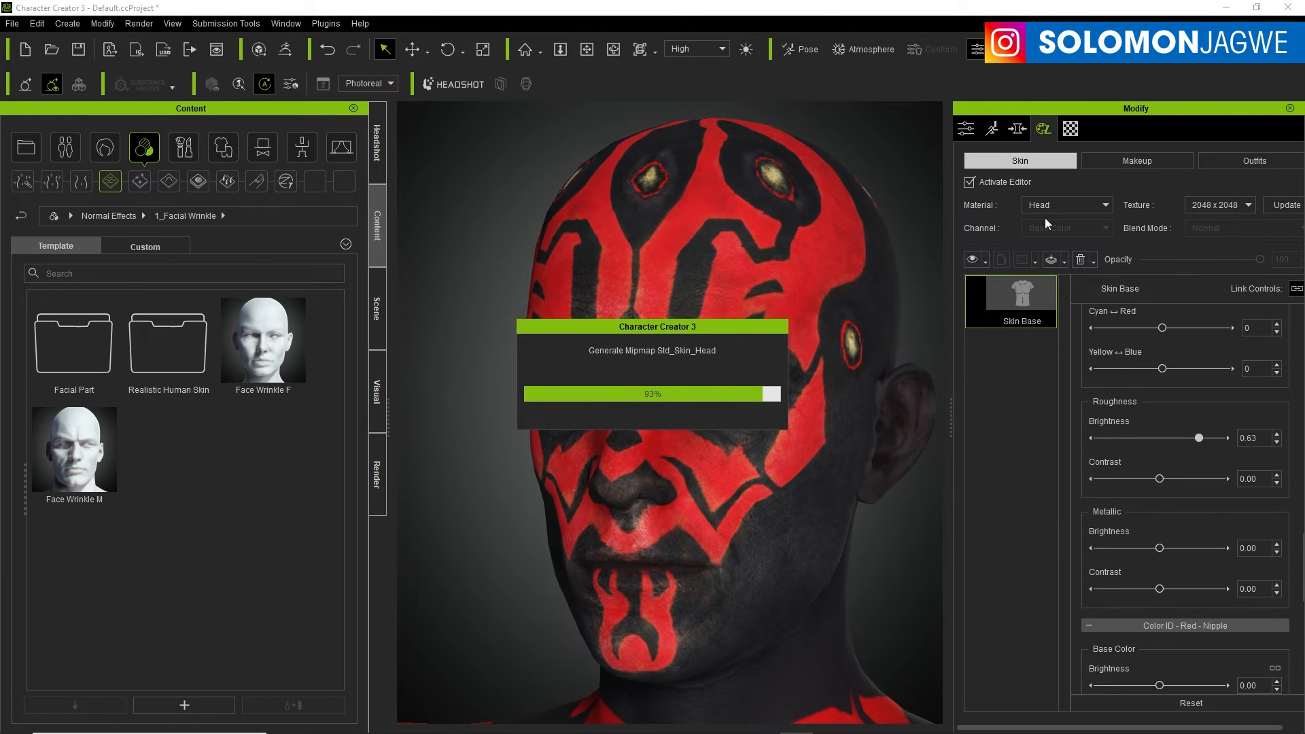
left_click(1015, 303)
scroll(1190, 476, "down", 5)
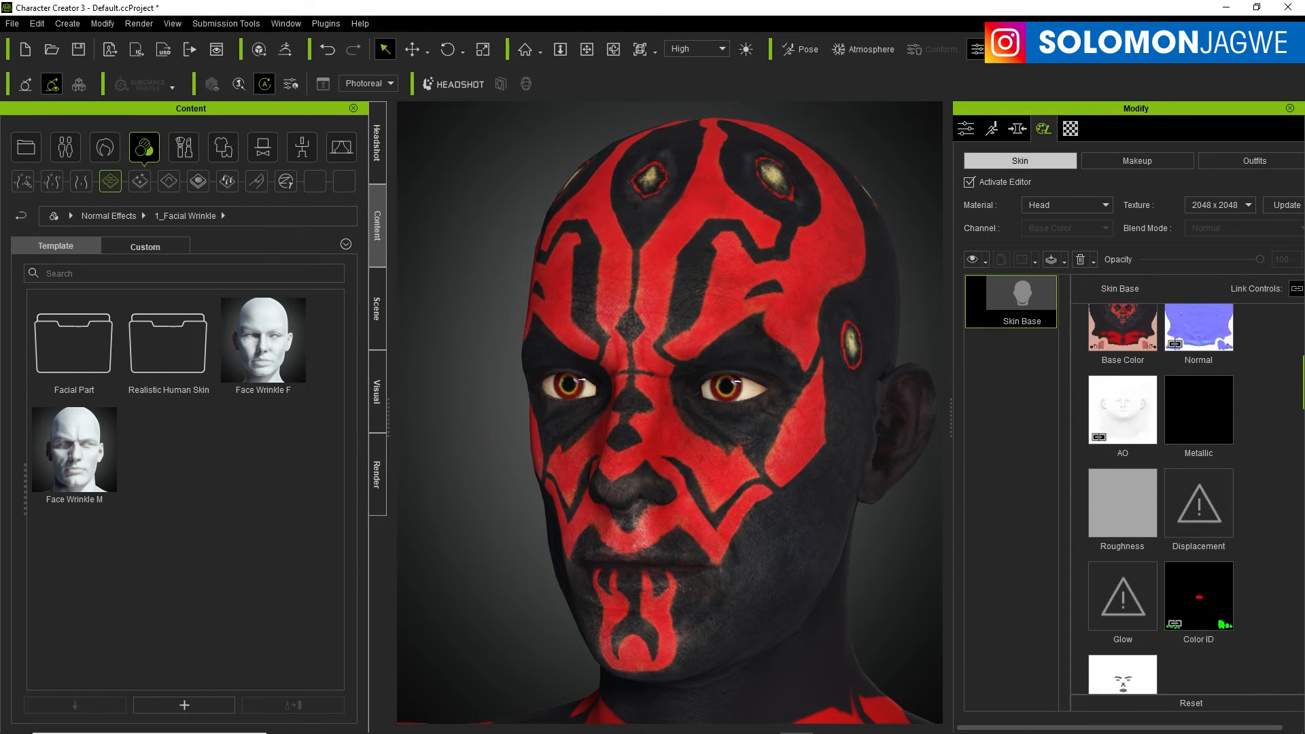
scroll(1302, 483, "down", 10)
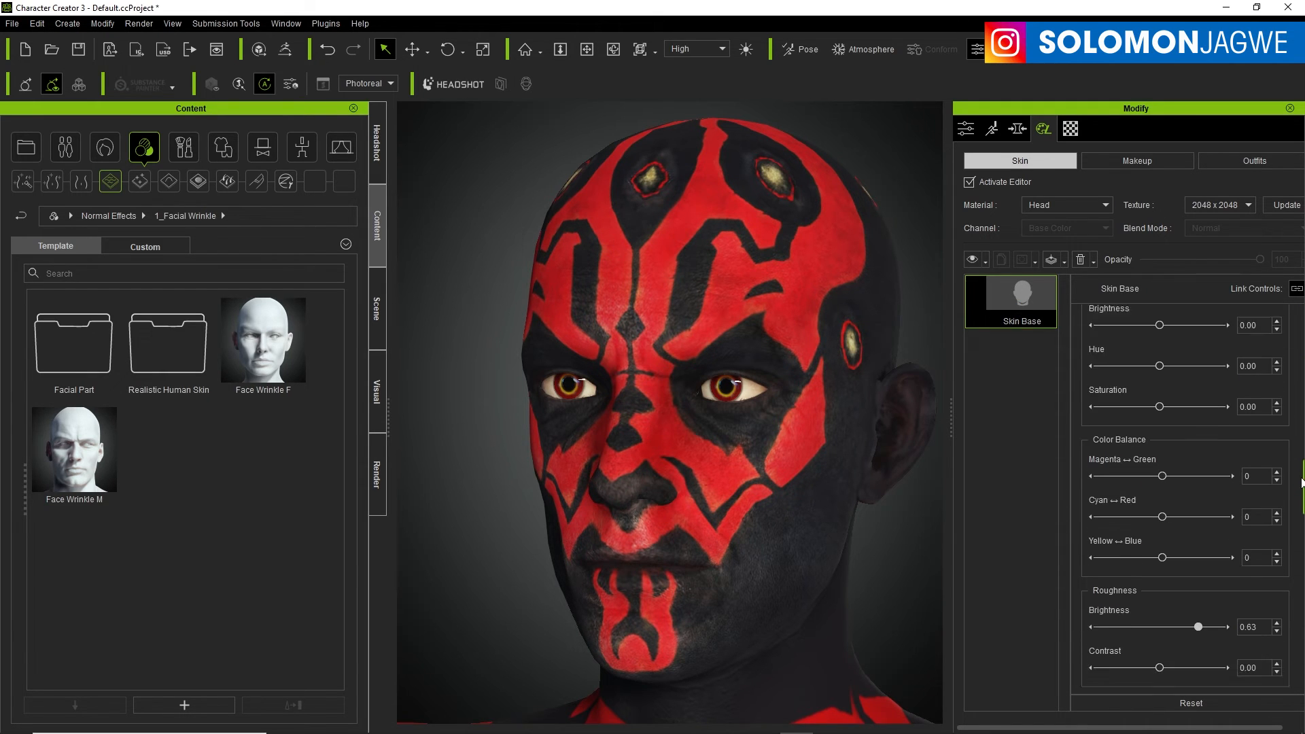
scroll(1303, 482, "down", 5)
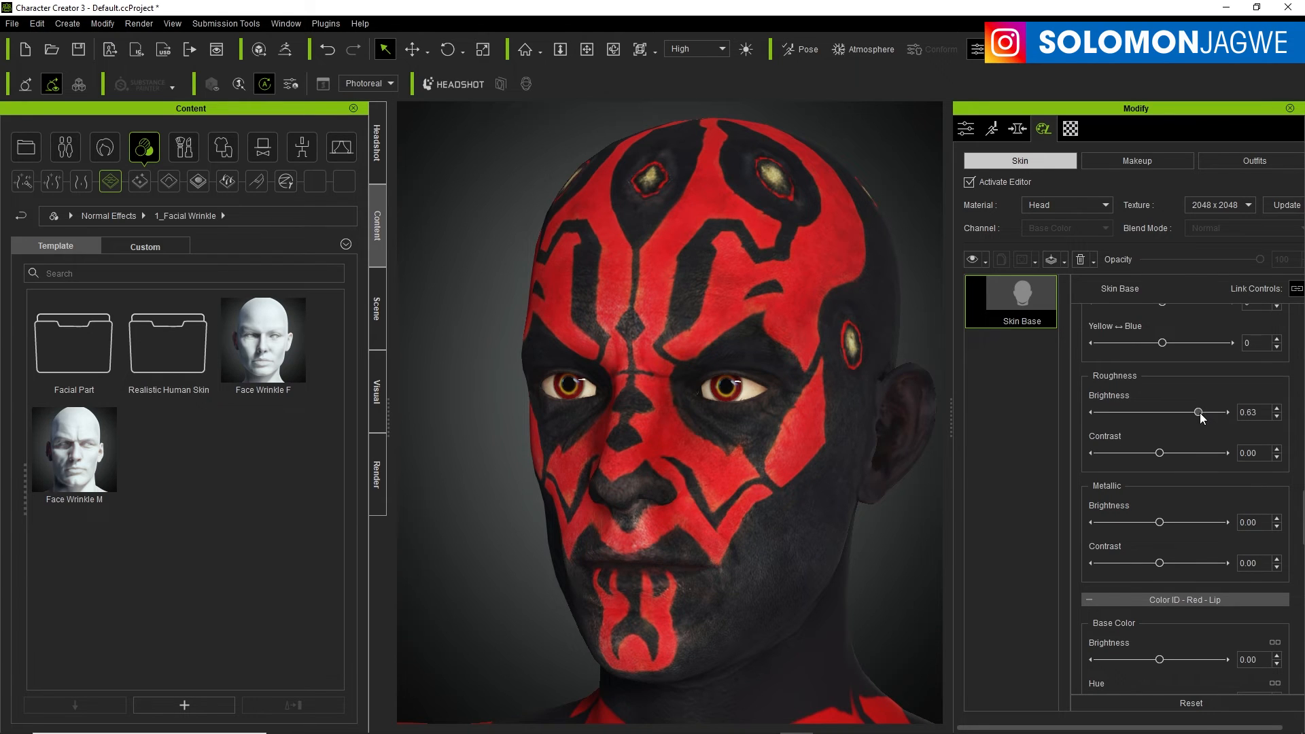
mouse_move(1200, 413)
left_mouse_down()
mouse_move(1119, 414)
mouse_move(1142, 456)
left_mouse_up()
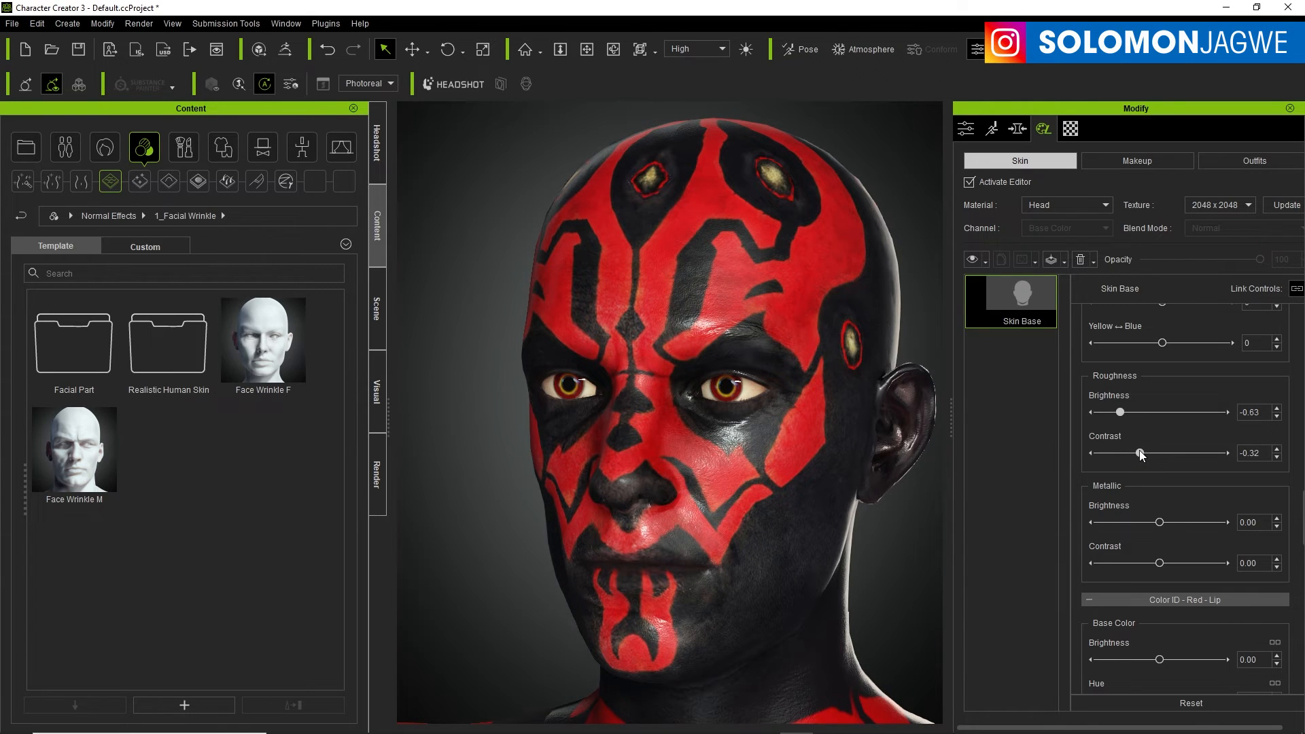
right_click_drag(557, 419, 652, 391)
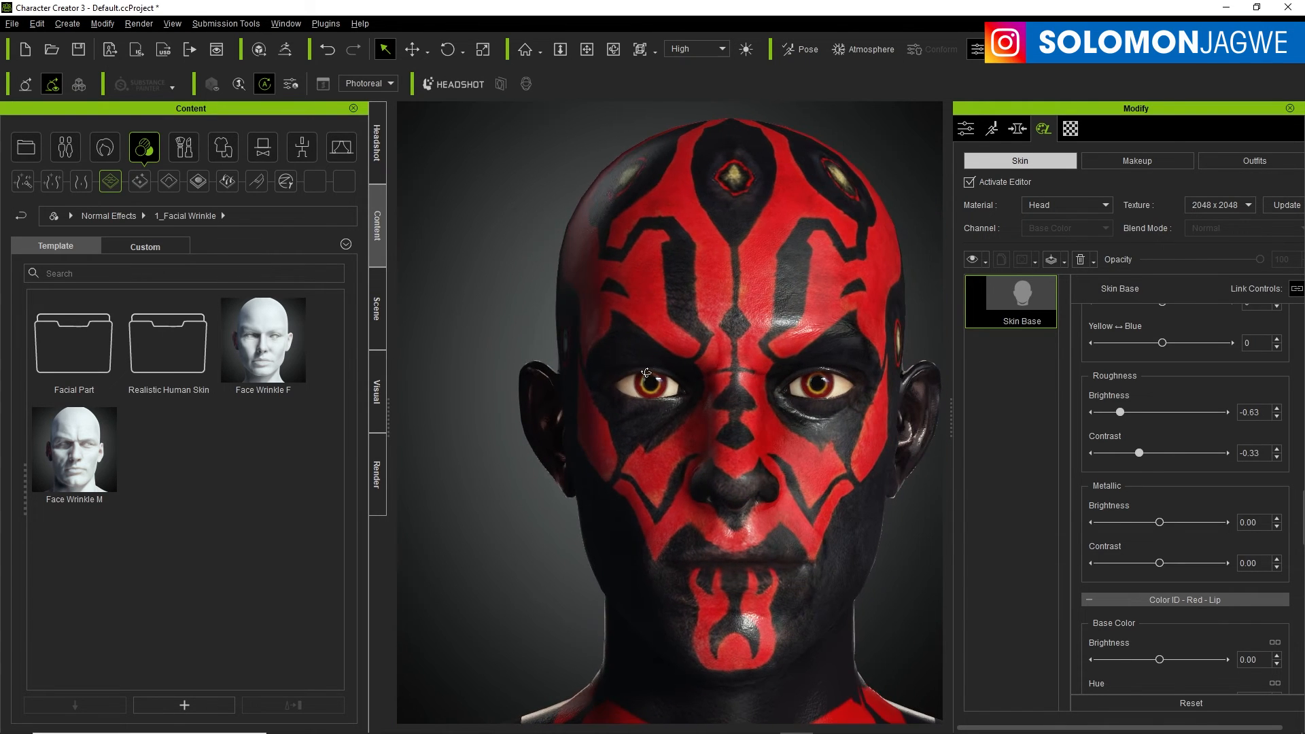
mouse_move(1140, 454)
left_mouse_down()
mouse_move(1155, 454)
mouse_move(1139, 453)
left_mouse_up()
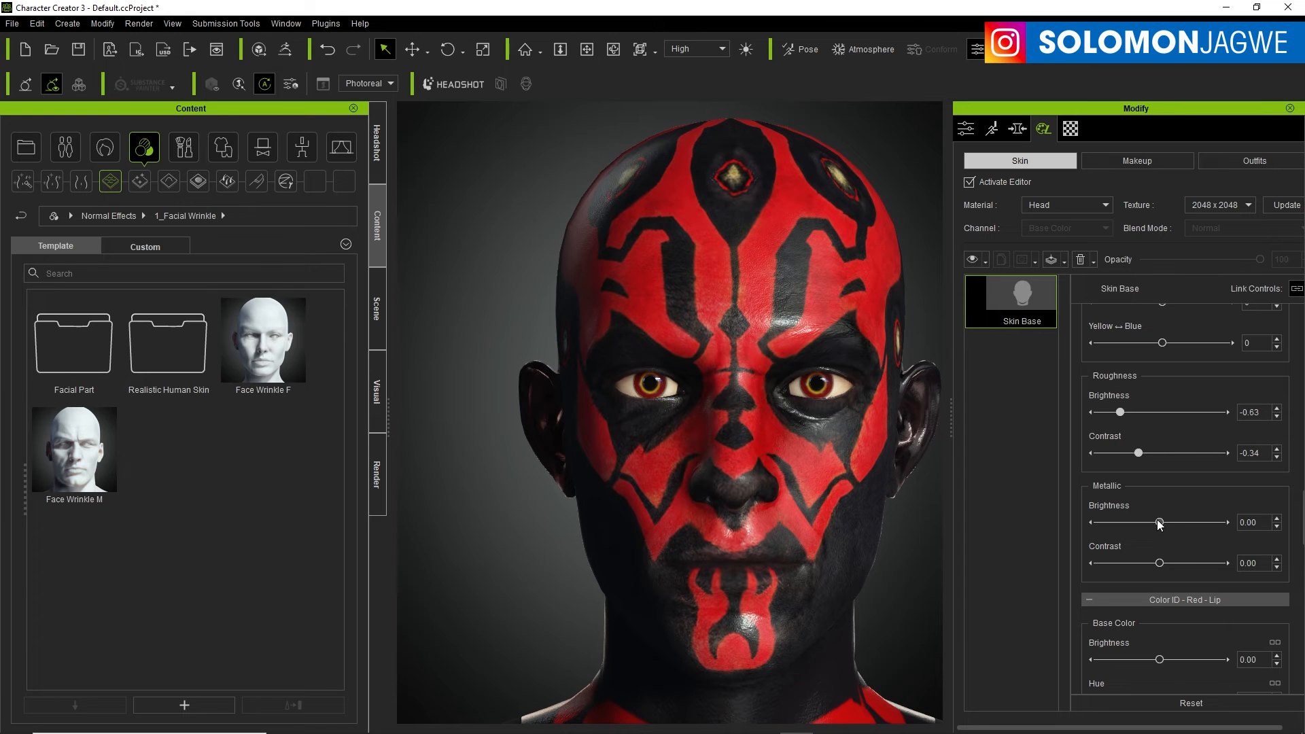
right_click_drag(816, 448, 857, 443)
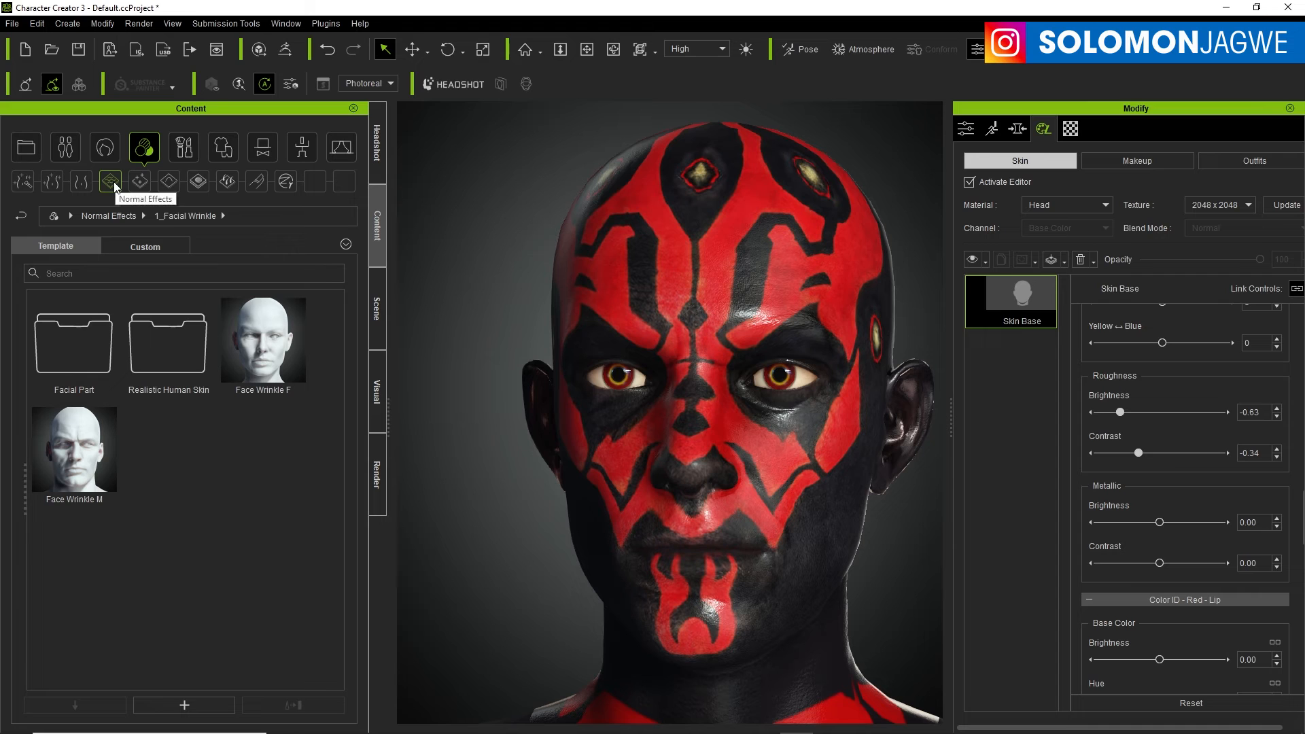
Step: Apply the Face Wrinkle 04 preset from the Realistic Human Skin facial wrinkles to the head
left_click(121, 215)
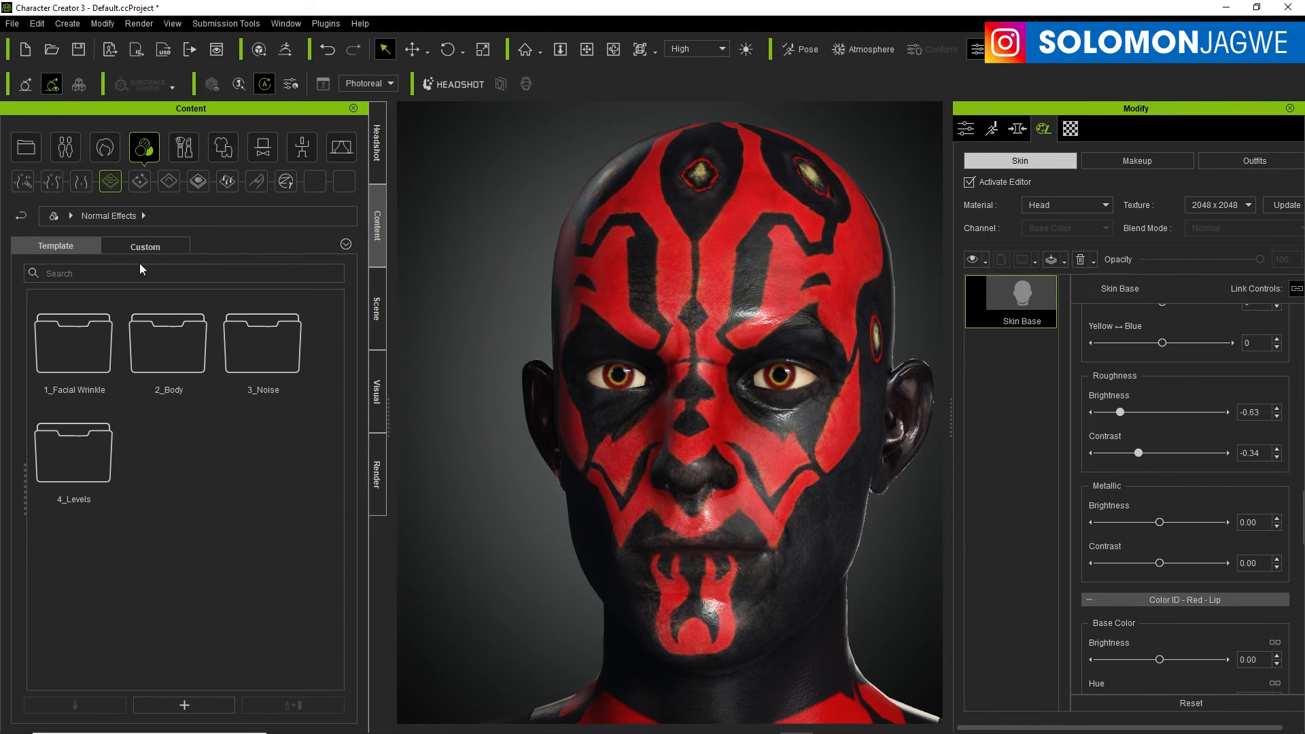
double_click(67, 357)
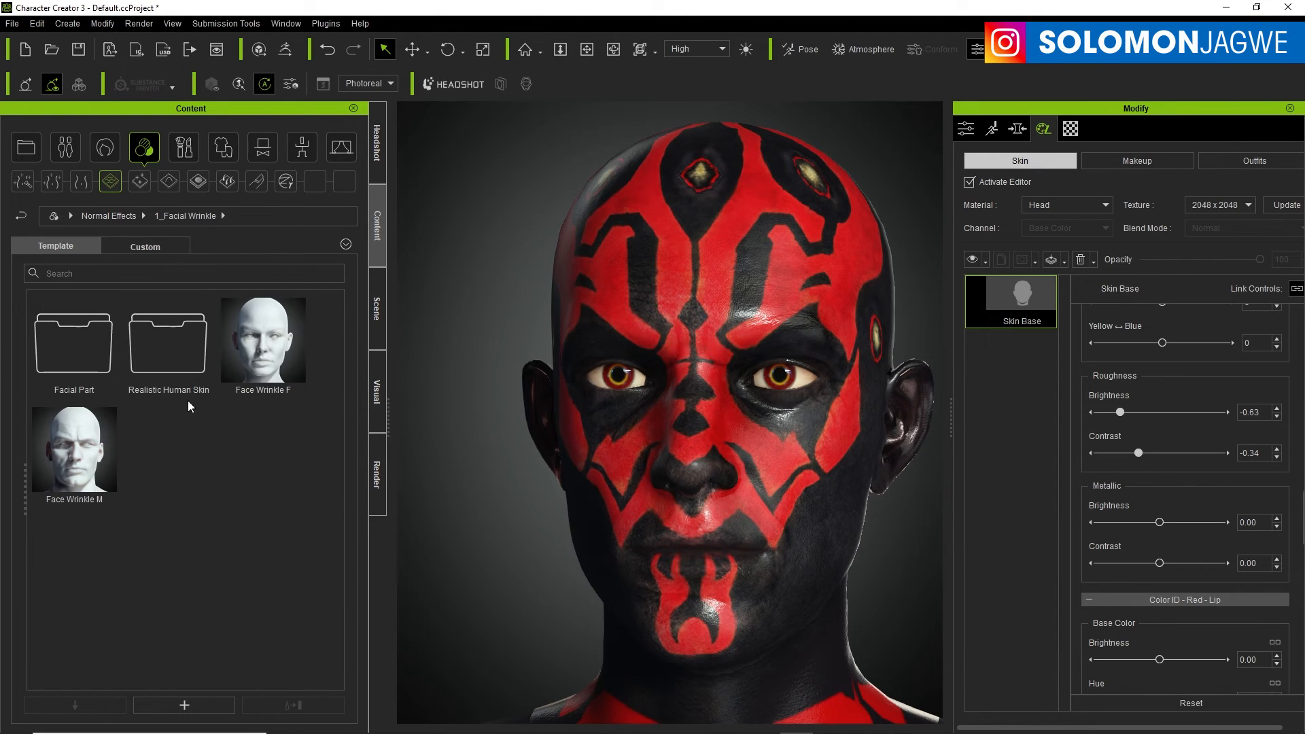
double_click(184, 357)
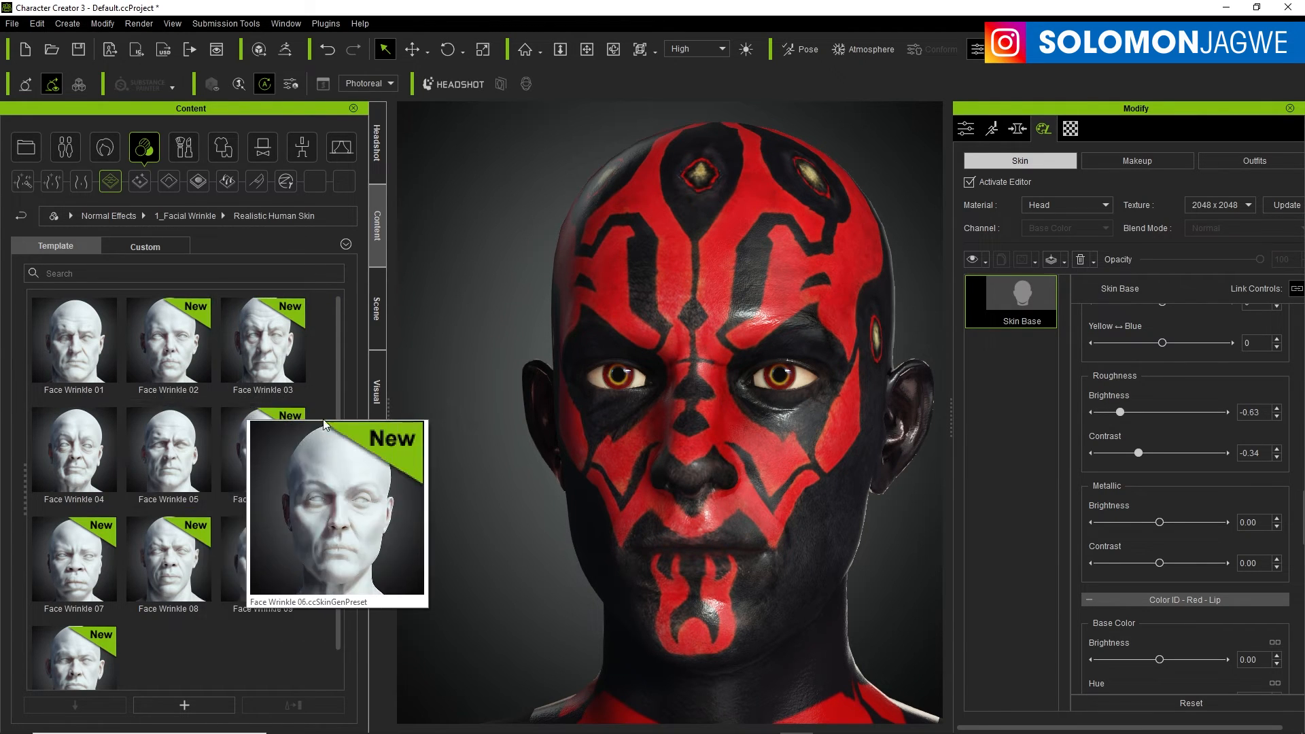
mouse_move(226, 525)
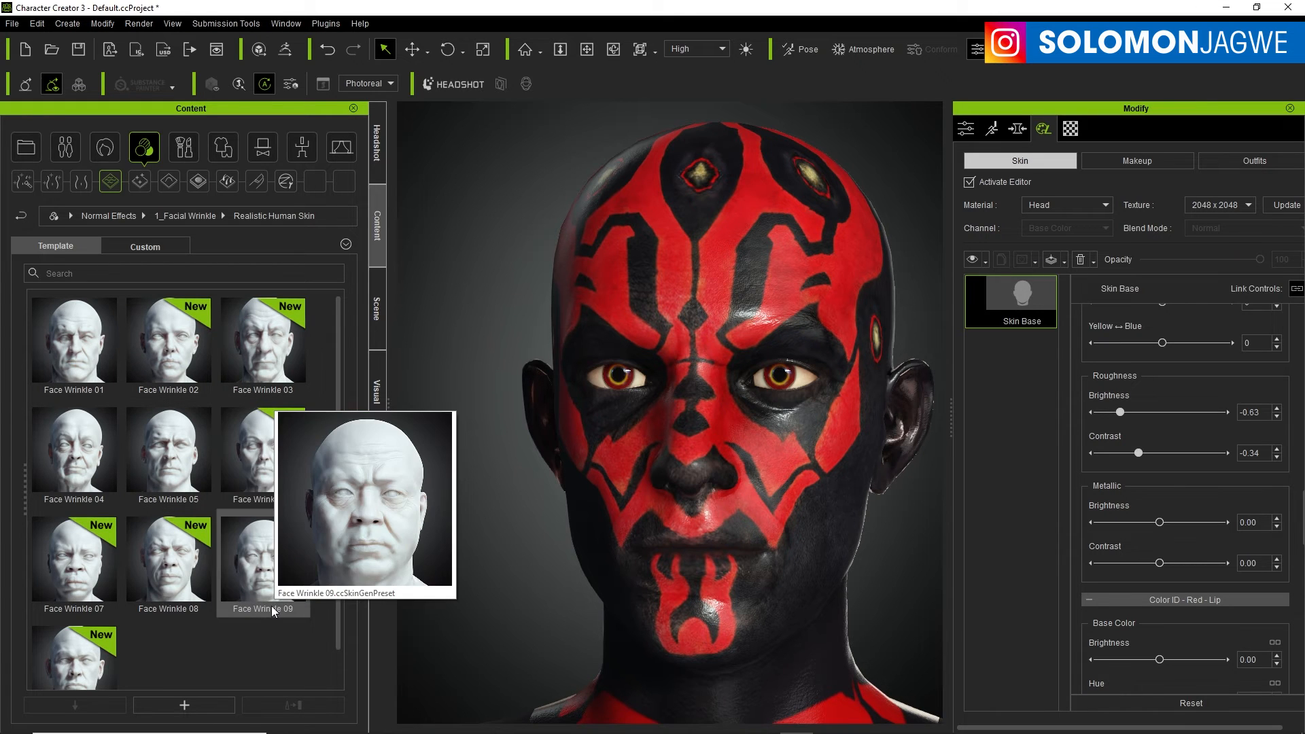
double_click(80, 459)
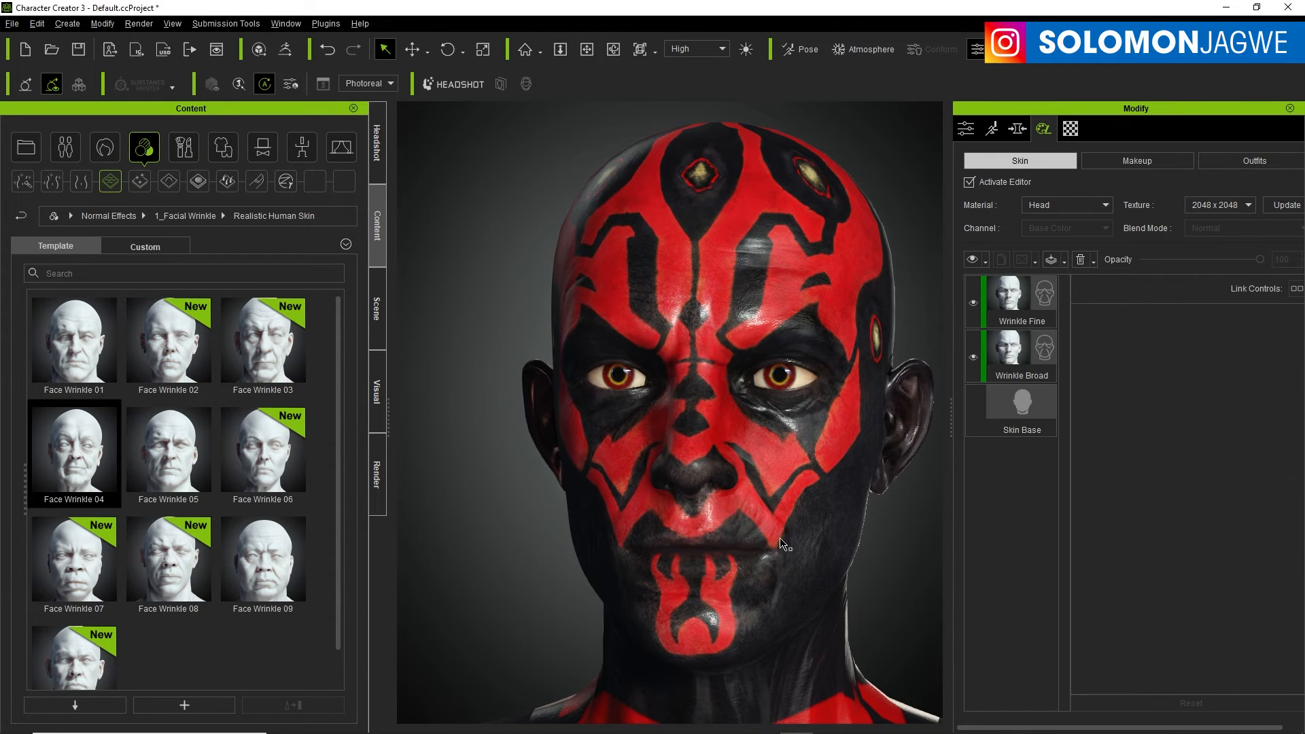
Step: Examine the new wrinkles on the face and neck from several angles and distances
right_click_drag(782, 540, 652, 508)
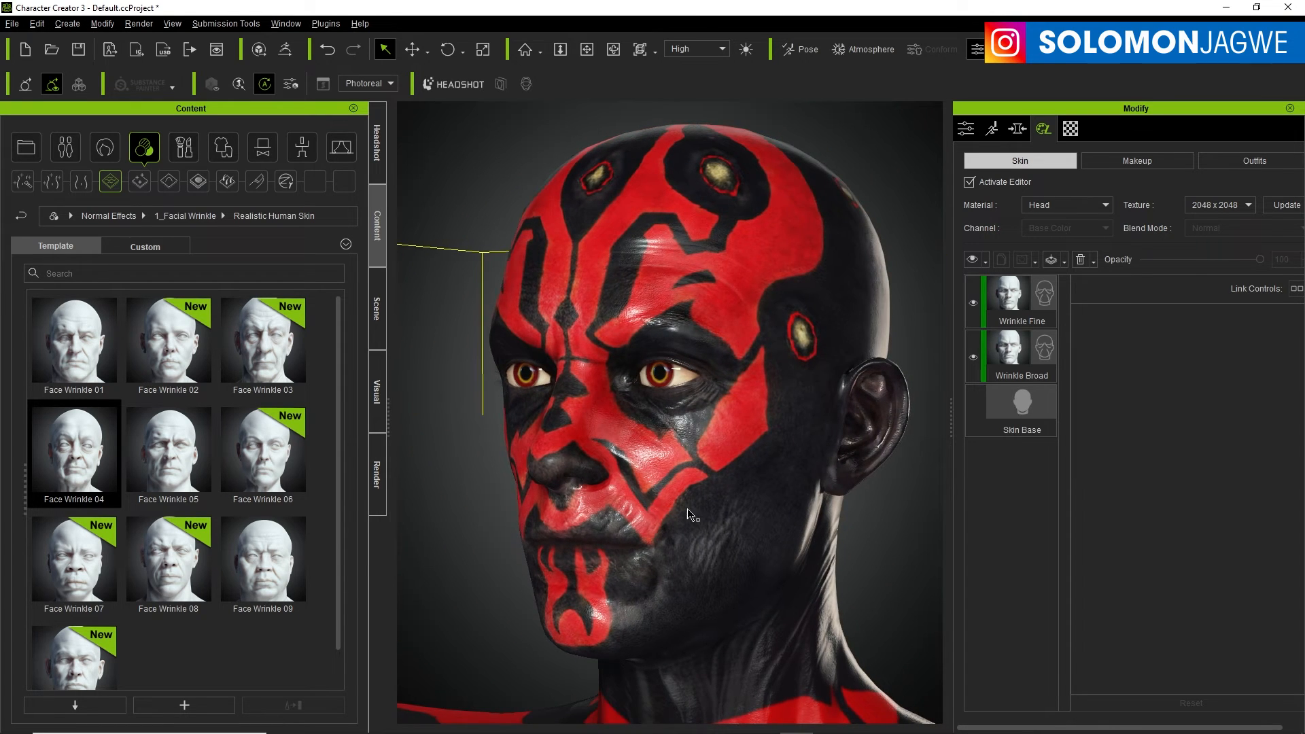
scroll(724, 505, "down", 3)
scroll(726, 506, "down", 1)
middle_click_drag(830, 529, 825, 463)
right_click_drag(669, 437, 801, 540)
scroll(779, 461, "up", 3)
right_click_drag(853, 478, 824, 419)
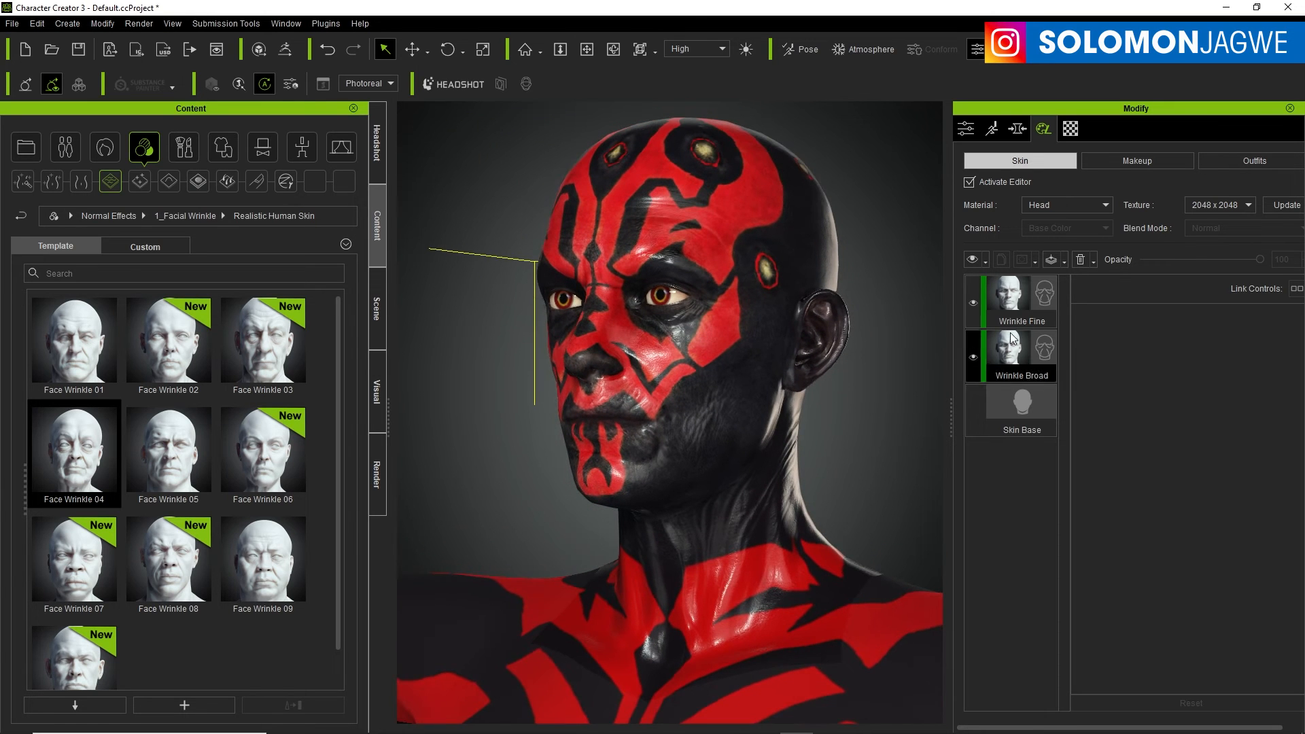
Step: Set the Head material's texture size to 4096 x 4096 and switch the skin editor to the Body material
left_click(1249, 202)
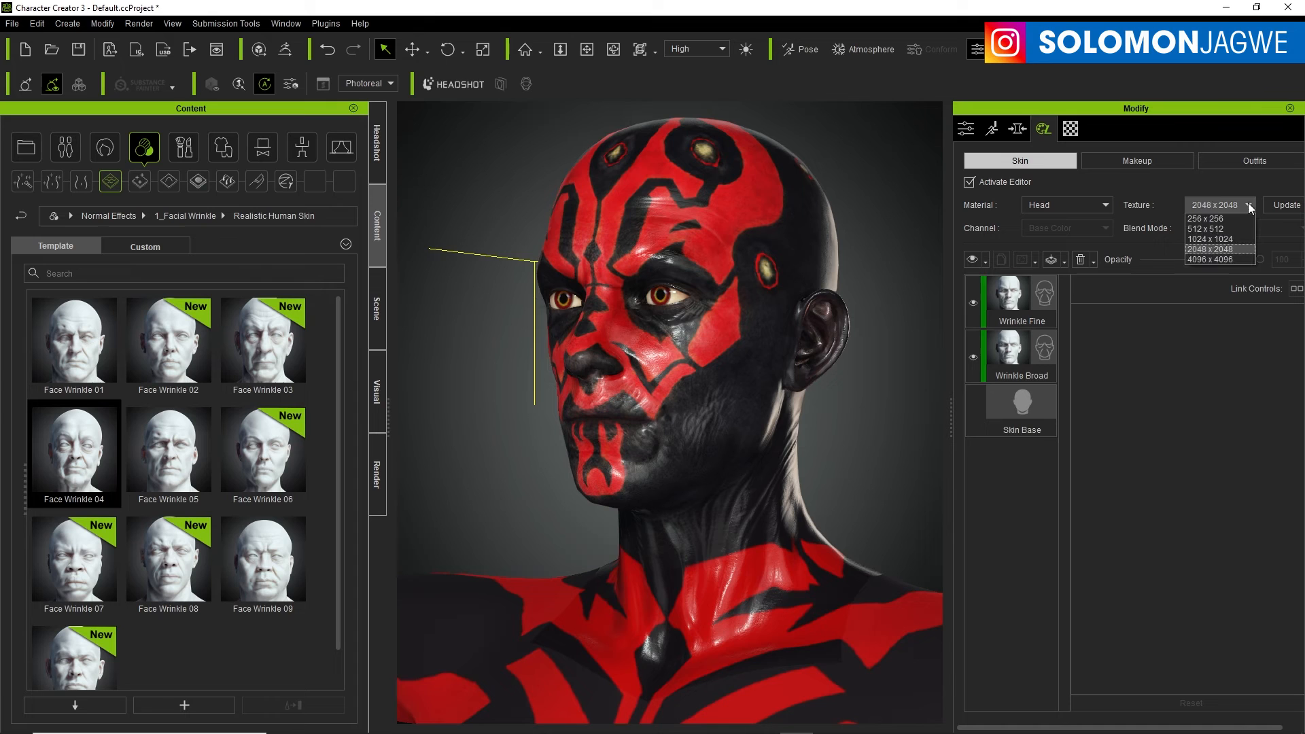
left_click(1220, 259)
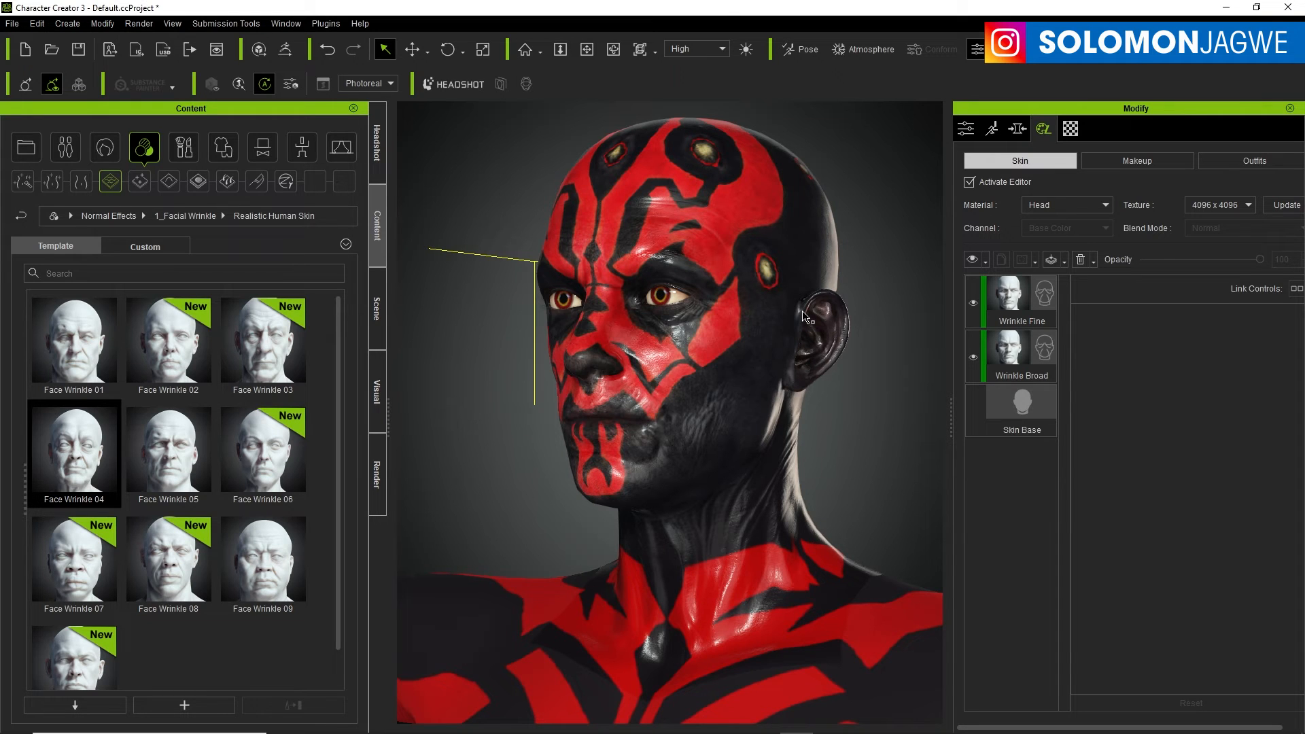
left_click(1107, 205)
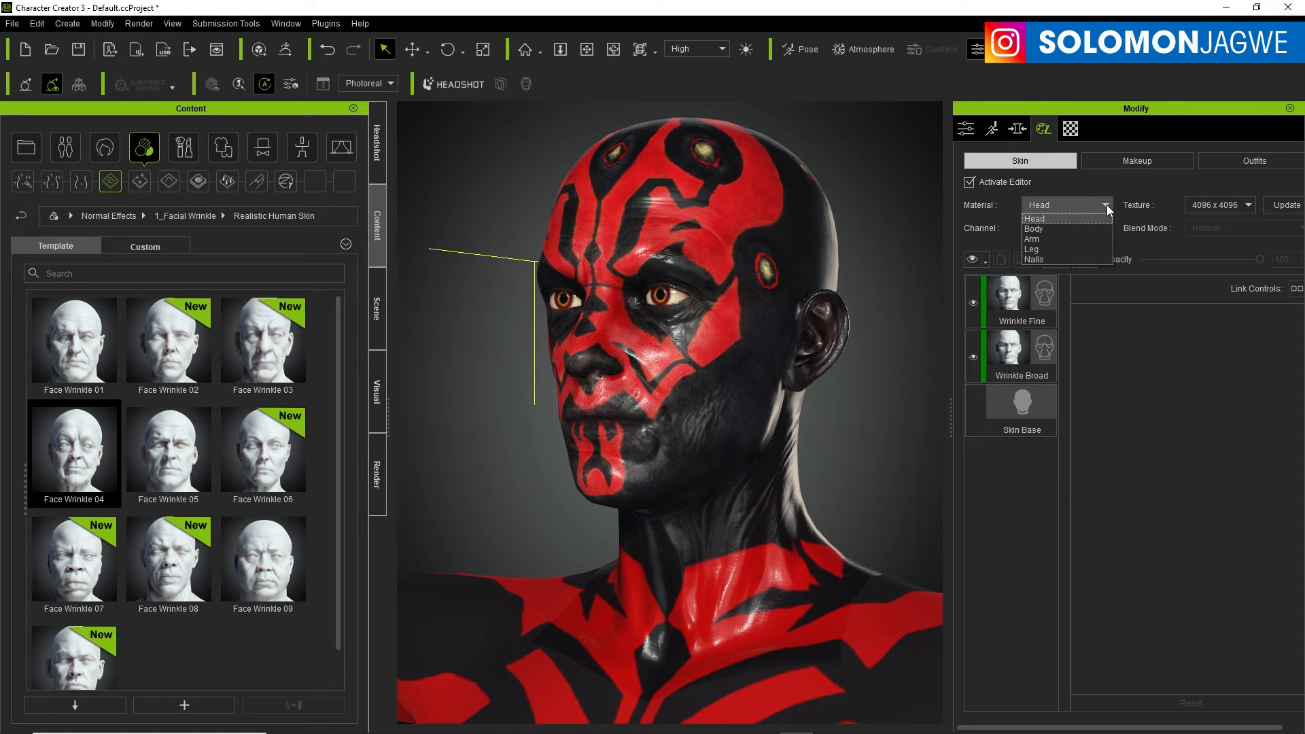
left_click(1046, 230)
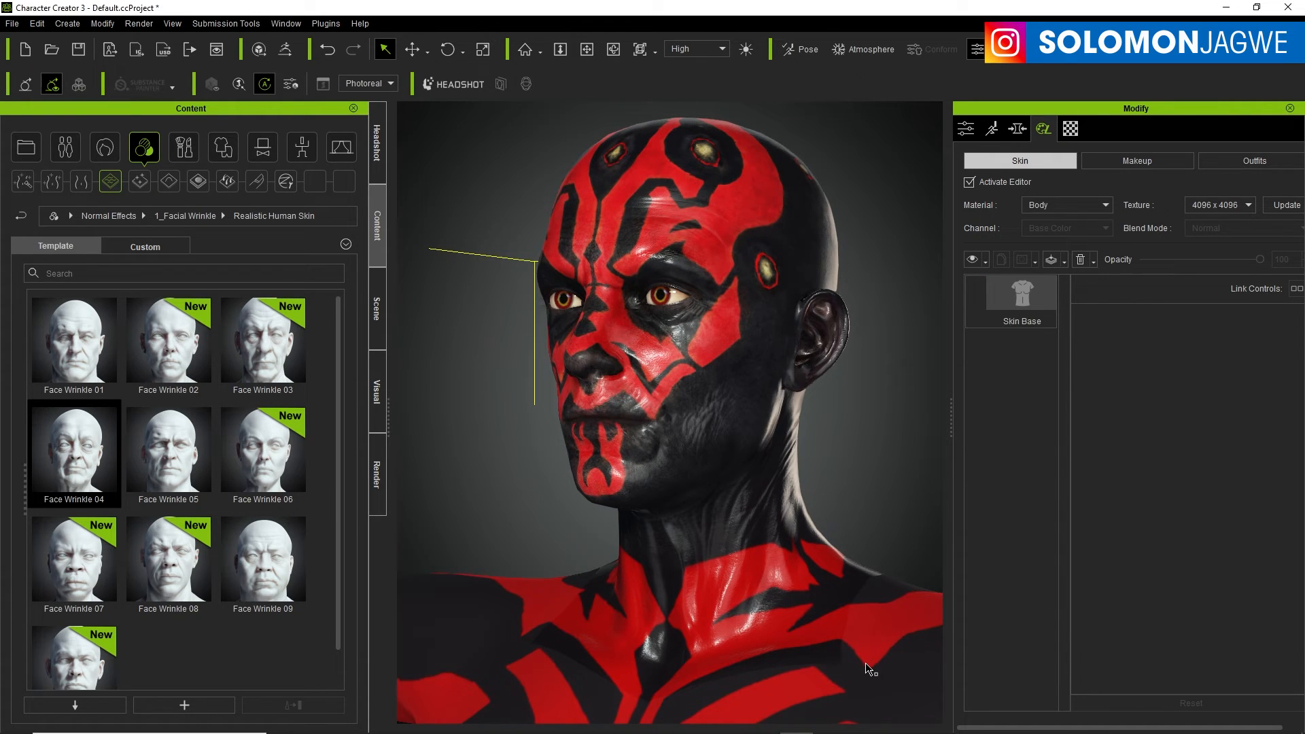
Step: Examine the shoulders and neck, and the facial skin detail up close from a three-quarter angle
right_click_drag(855, 453, 855, 438)
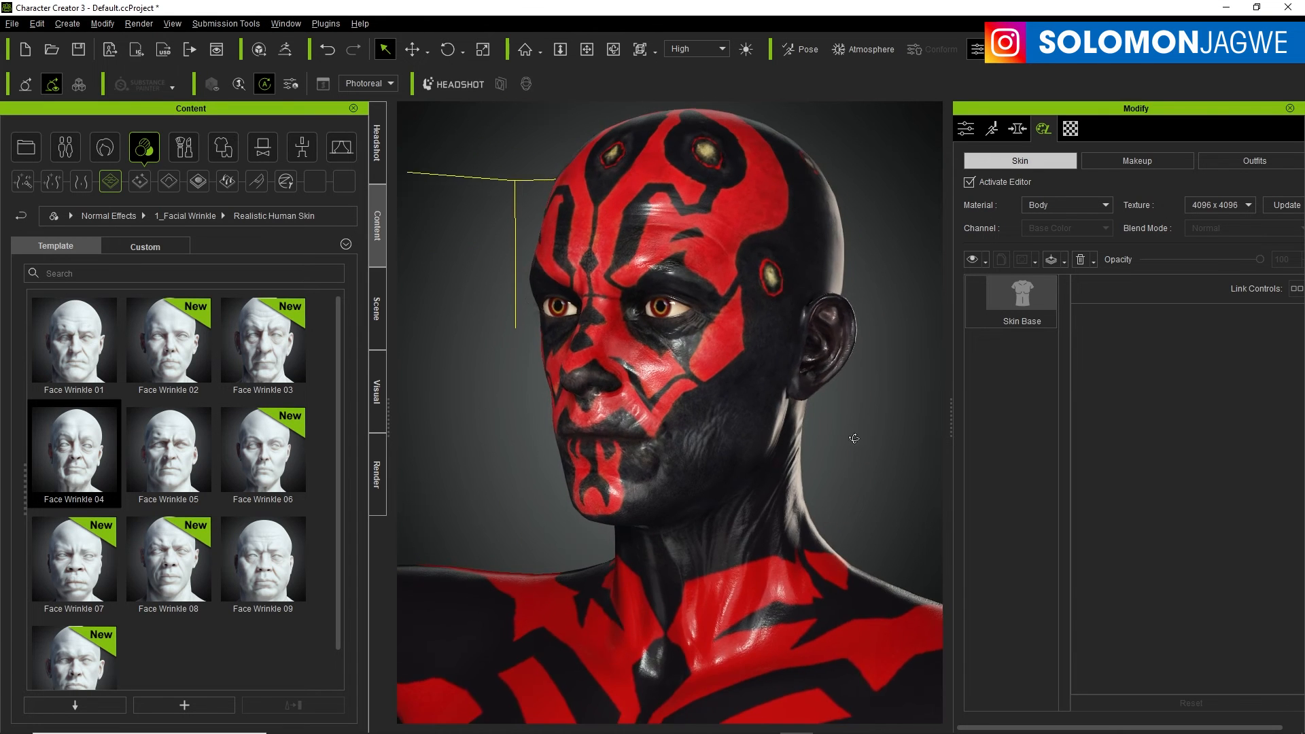
scroll(826, 505, "down", 5)
scroll(825, 503, "up", 4)
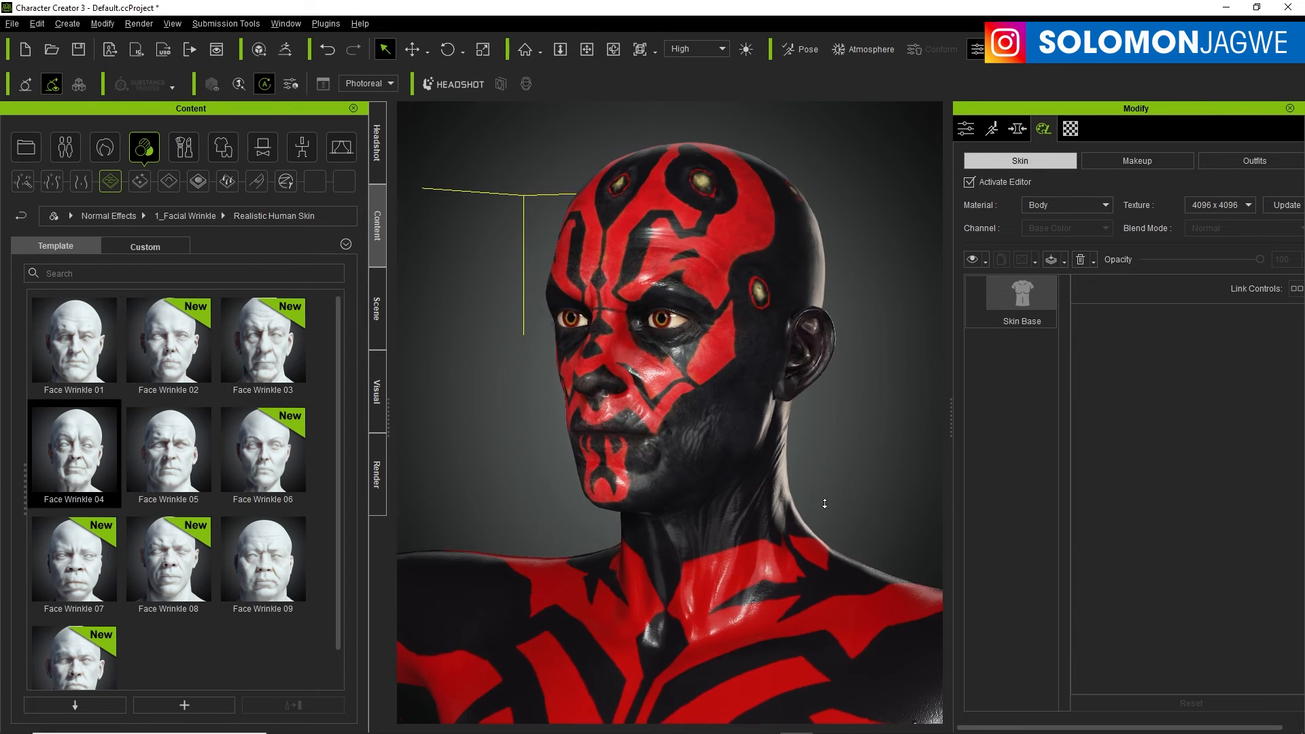
right_click_drag(825, 504, 723, 663)
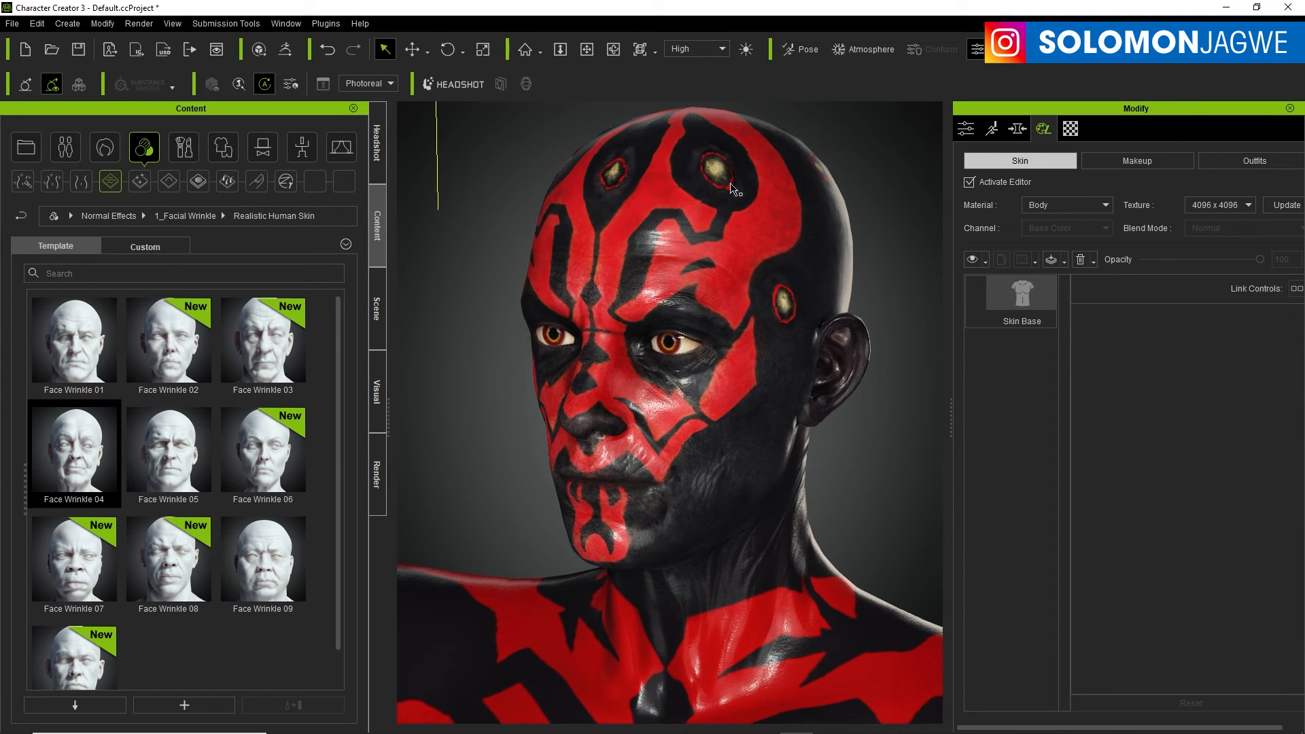
scroll(739, 293, "up", 3)
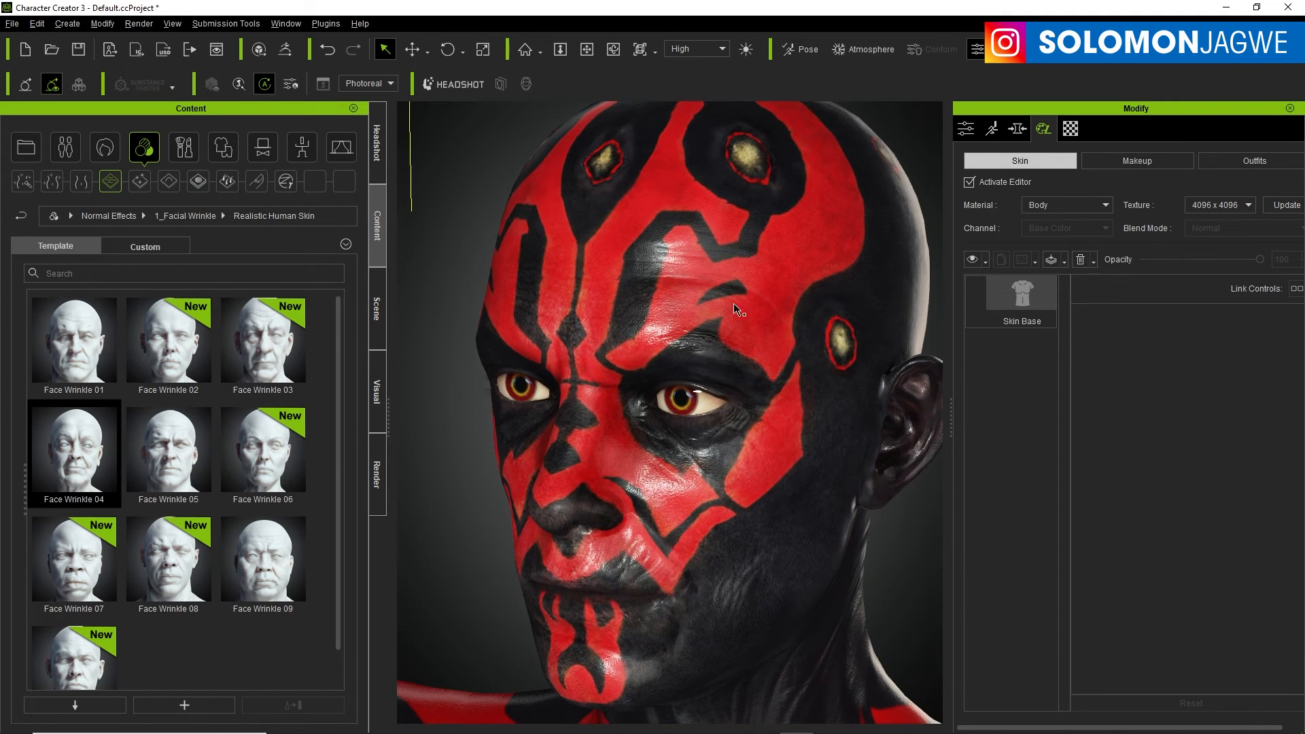
Step: Deactivate the skin editor to bake the skin textures, and view the head and shoulders with the horns and robe
right_click_drag(735, 307, 772, 306)
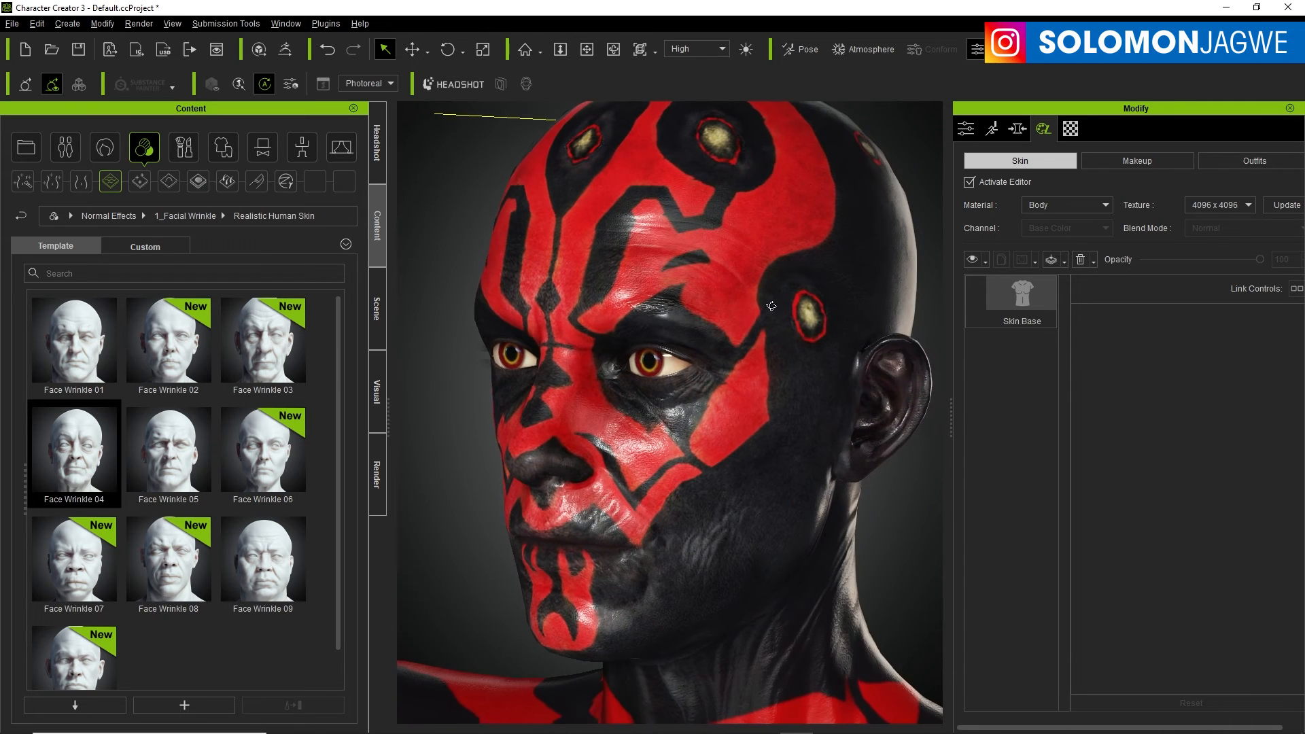
left_click(970, 182)
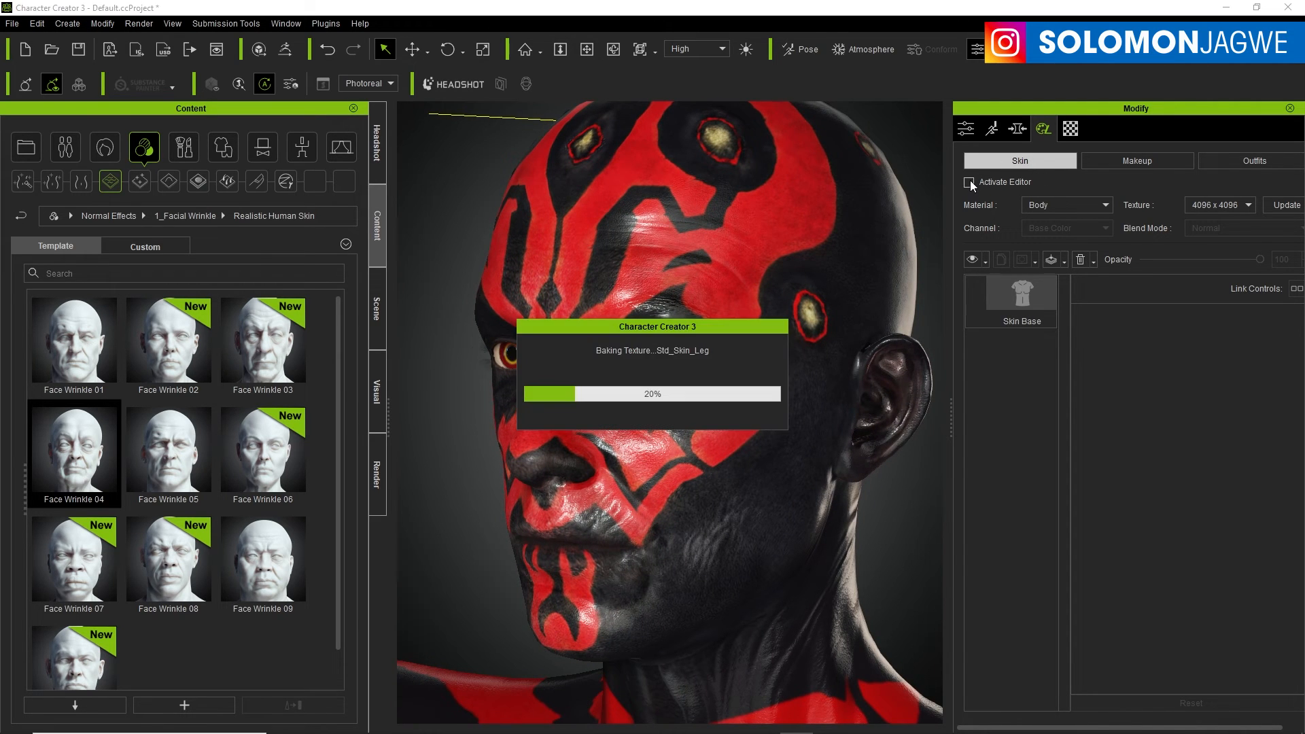
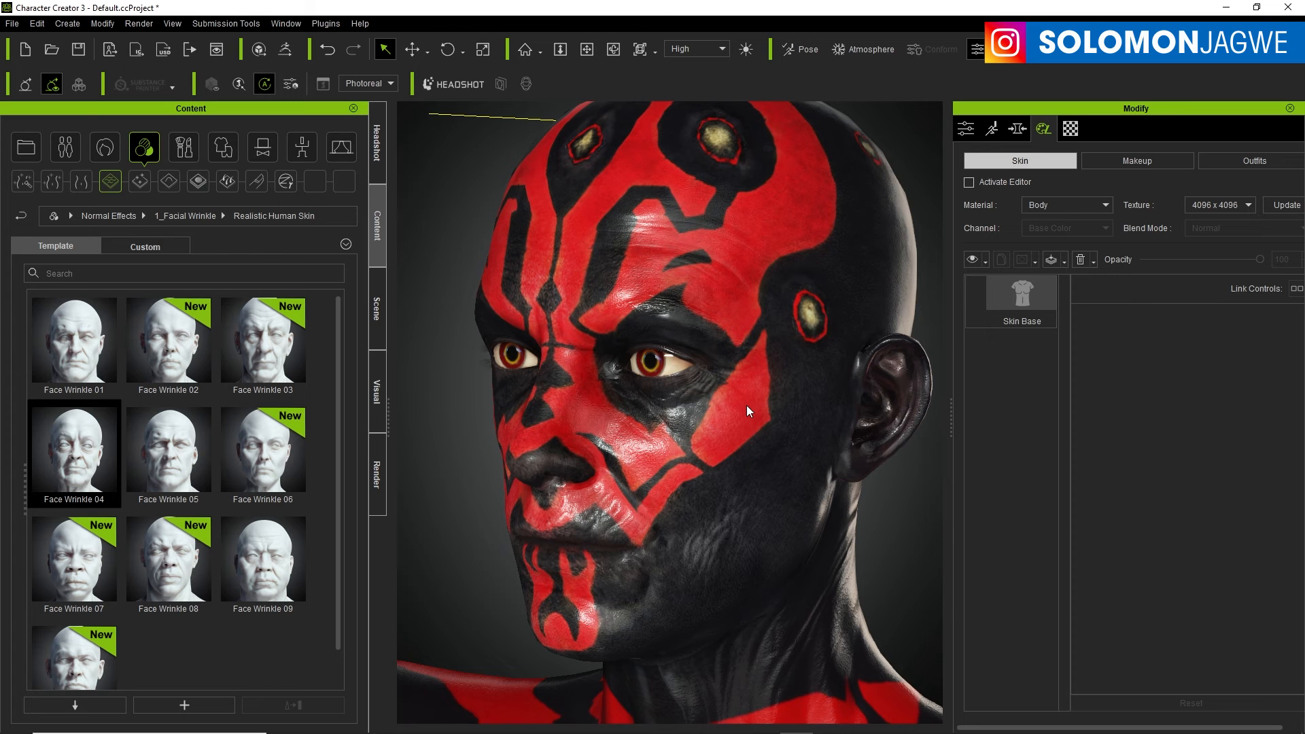
scroll(758, 415, "down", 10)
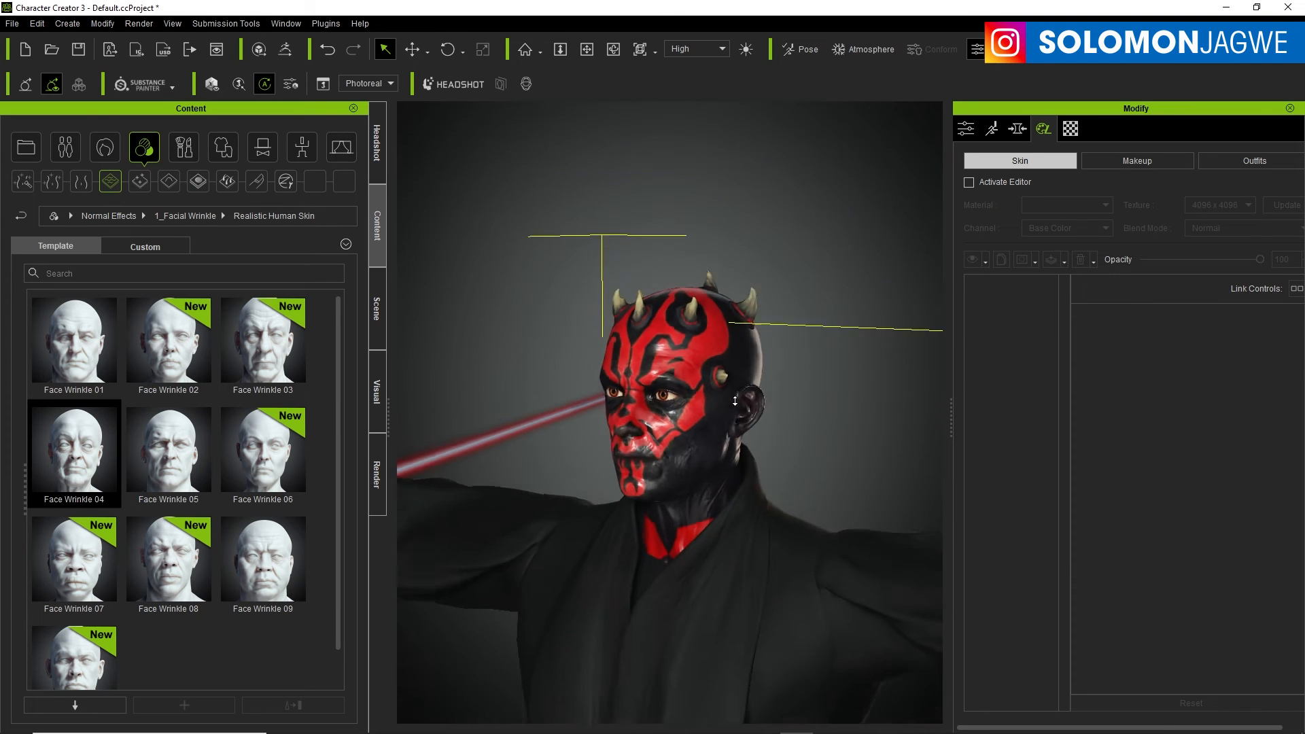
middle_click_drag(772, 408, 802, 283)
right_click_drag(612, 340, 765, 390)
scroll(764, 389, "up", 10)
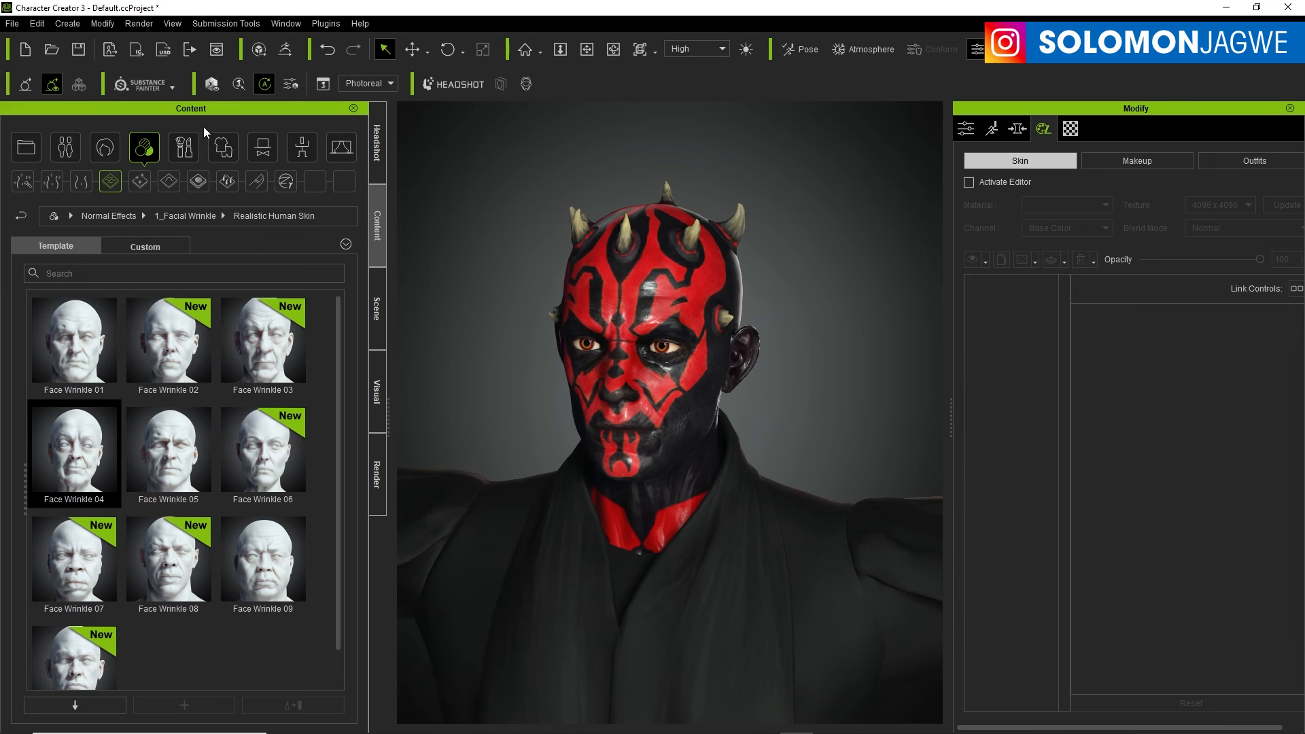
Step: Export the character as an avatar with the maximum texture size set to 4096x4096
left_click(109, 51)
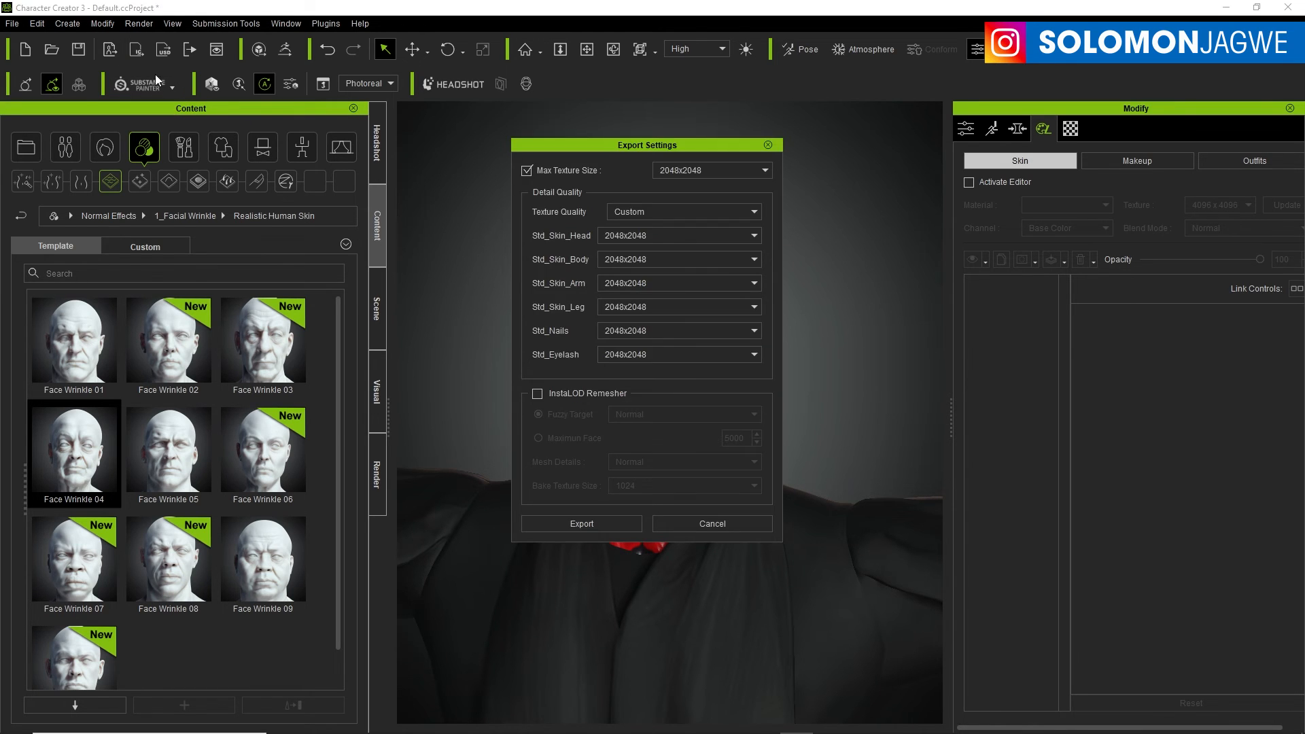
left_click(764, 172)
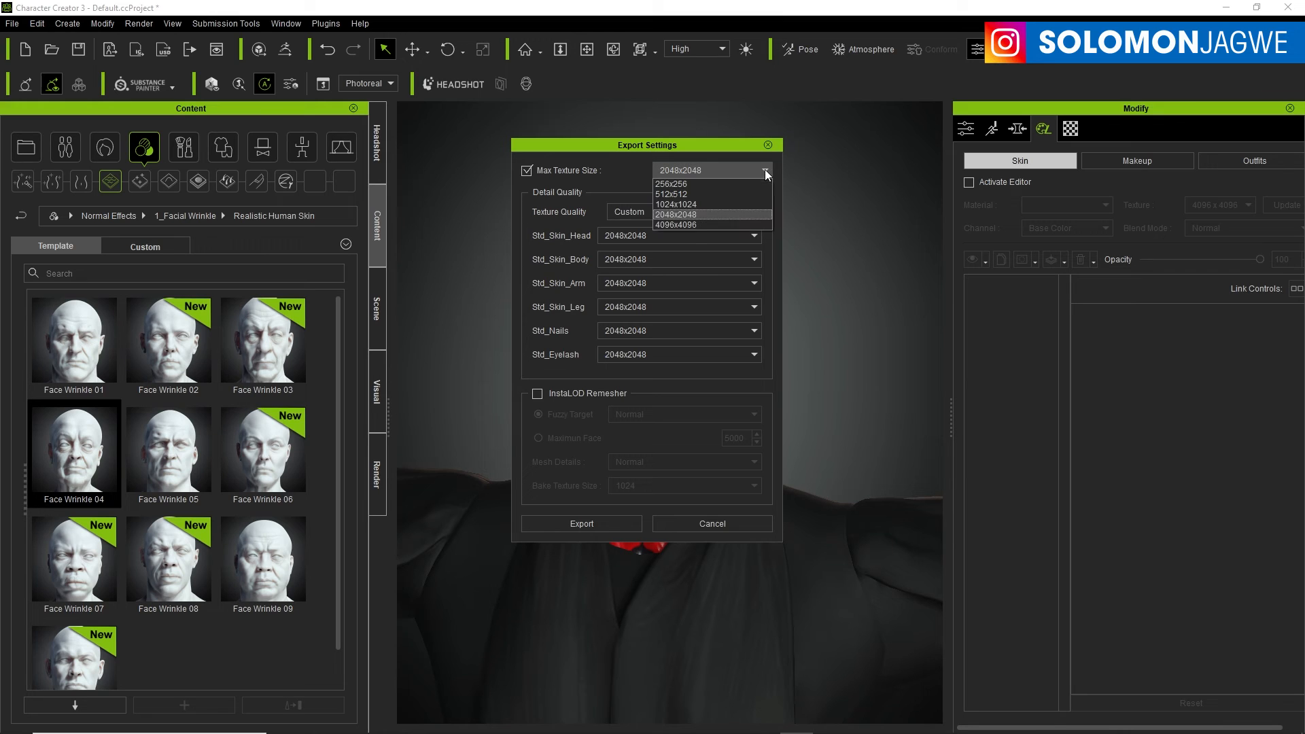
left_click(688, 226)
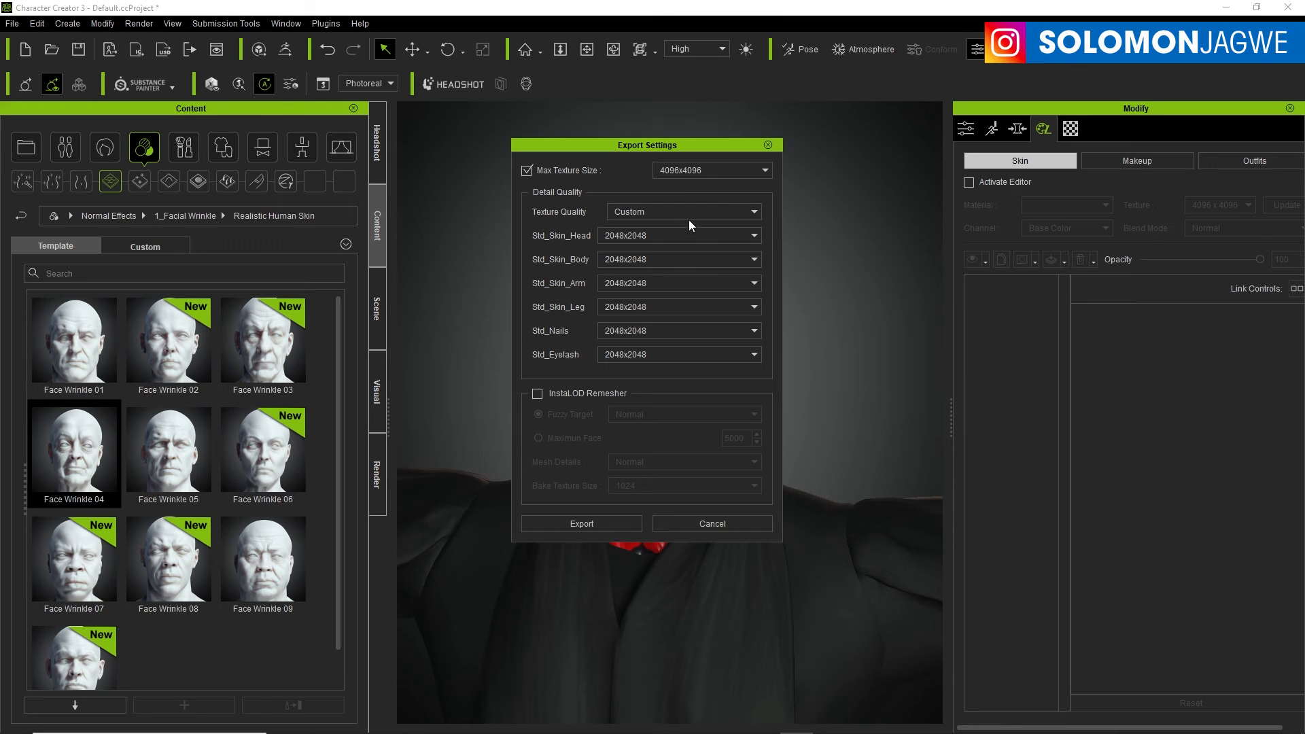
left_click(755, 209)
left_click(627, 239)
left_click(595, 527)
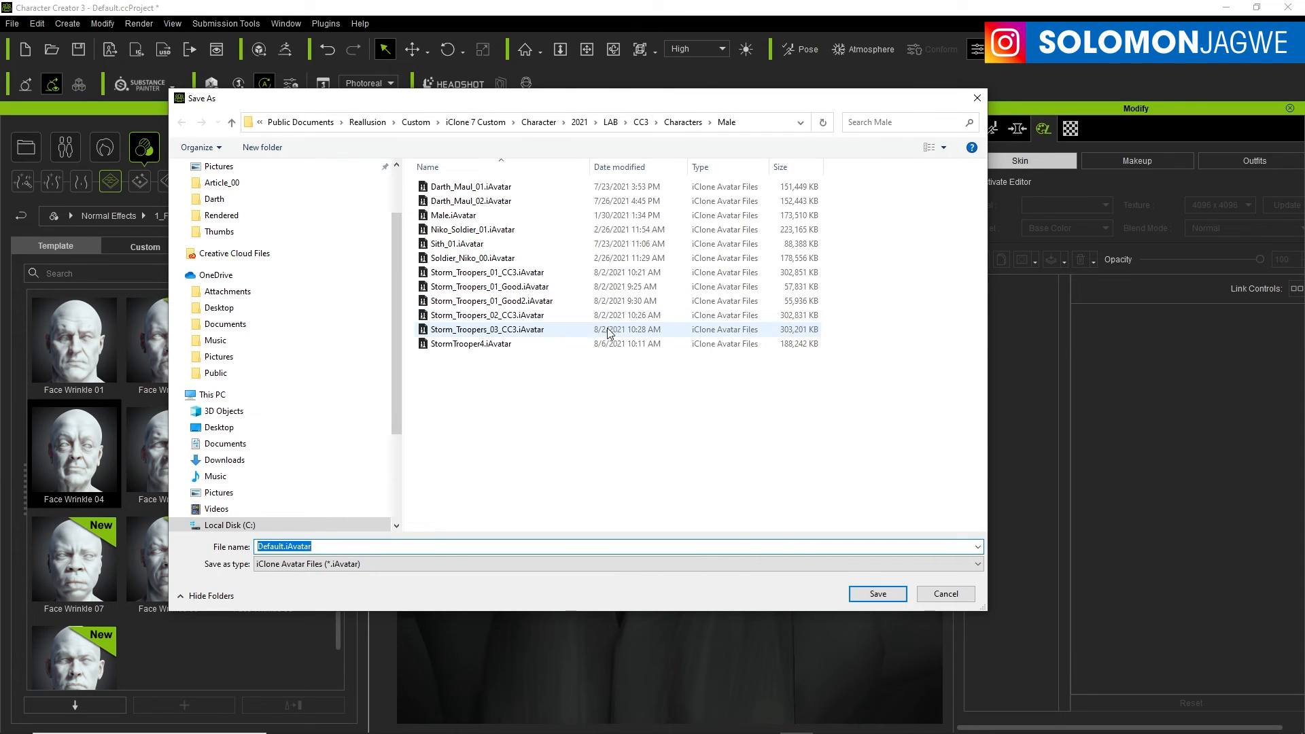
Step: Save the avatar file as A_Maul_00 in the CC3 Characters Male folder
left_click(684, 122)
double_click(449, 200)
left_click(281, 548)
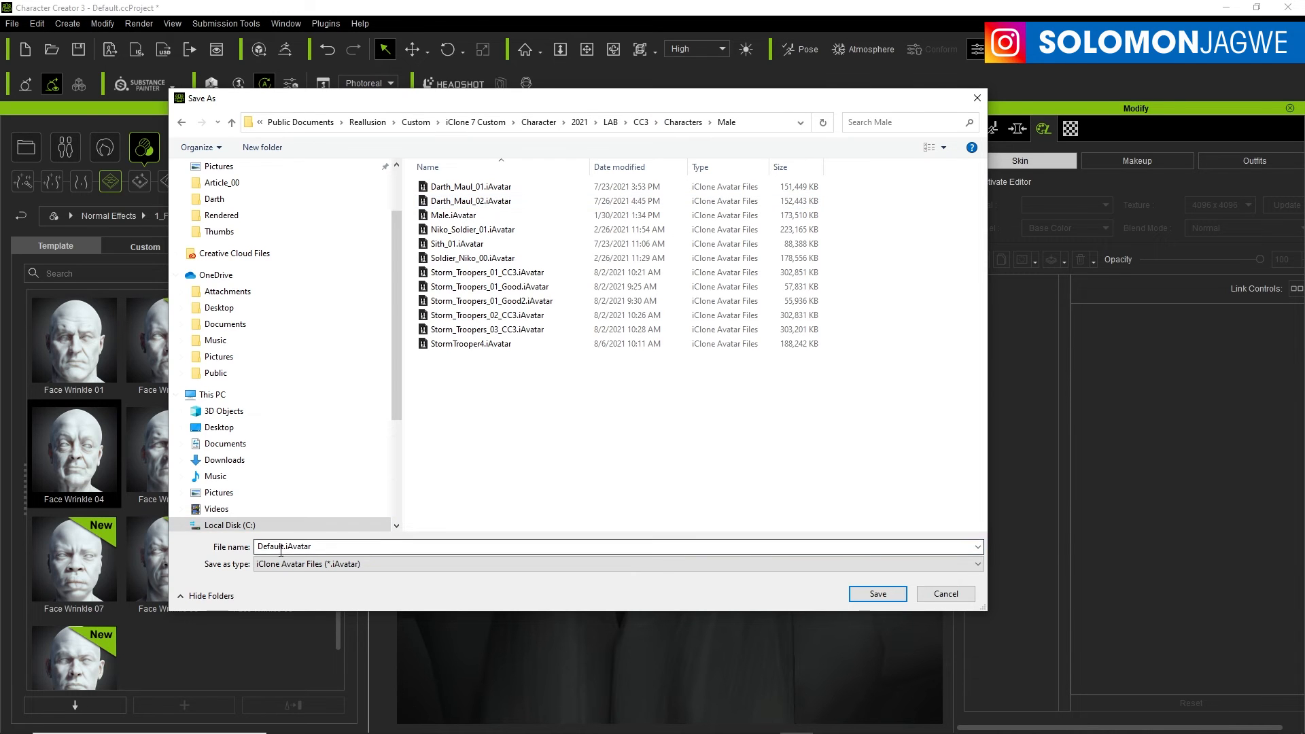
double_click(280, 547)
mouse_move(280, 547)
left_mouse_down()
mouse_move(234, 549)
mouse_move(256, 547)
left_mouse_up()
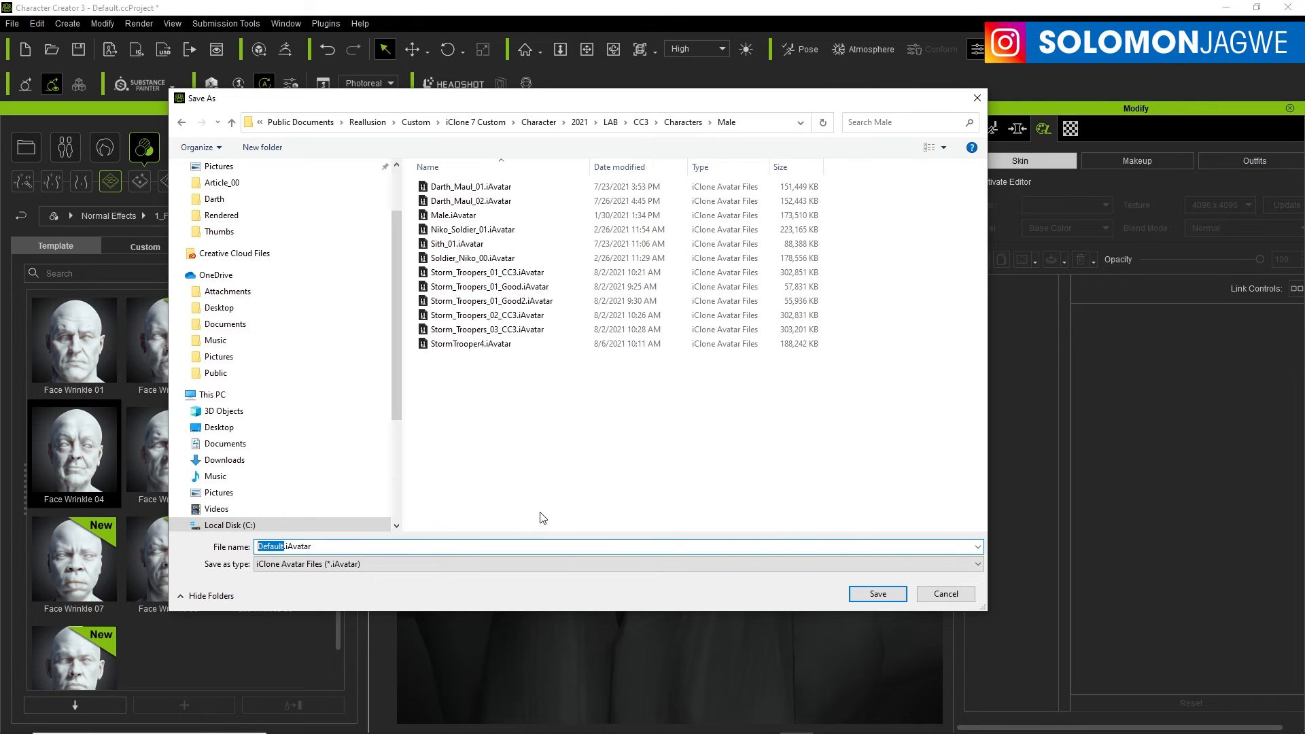
type("A_Maul_00")
left_click(865, 595)
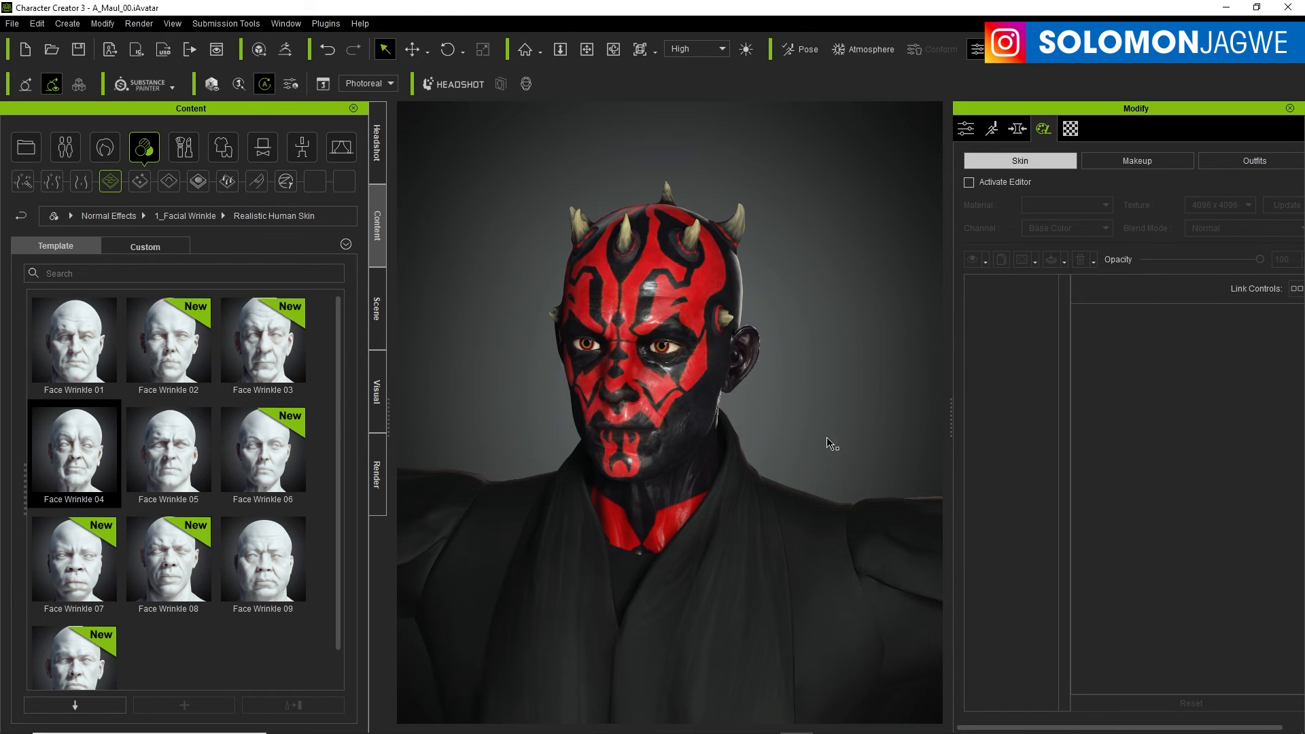
Step: Review the SW DarkM for G3 page in the browser and the SW_DarkM clothing folder for Genesis 3 Male in DAZ Studio
mouse_move(800, 733)
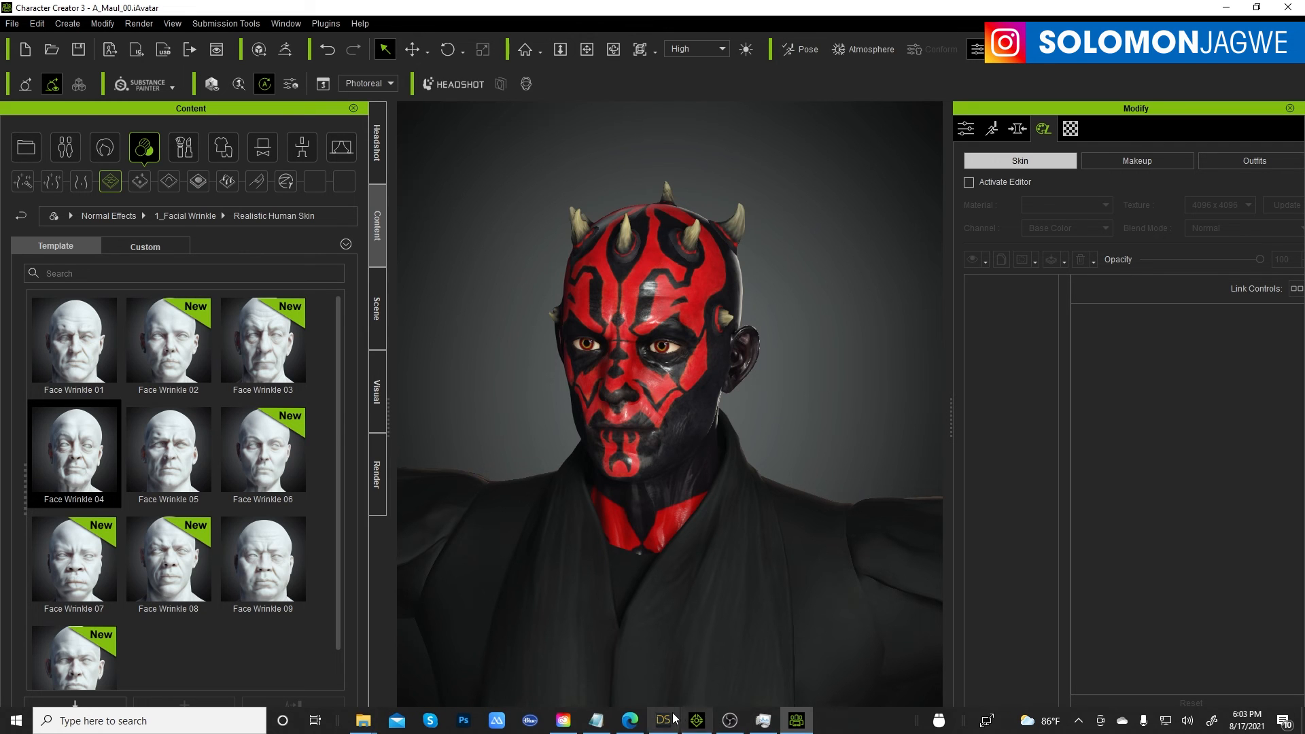
left_click(630, 721)
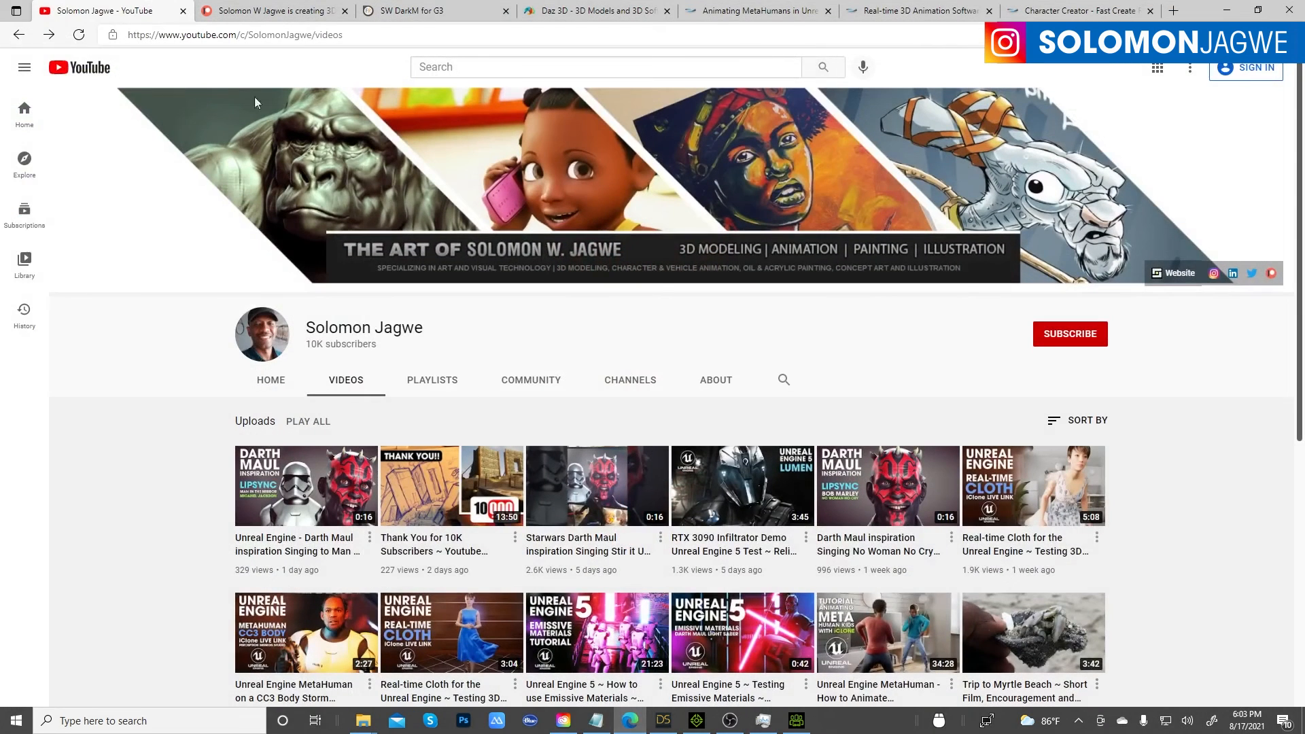
left_click(412, 10)
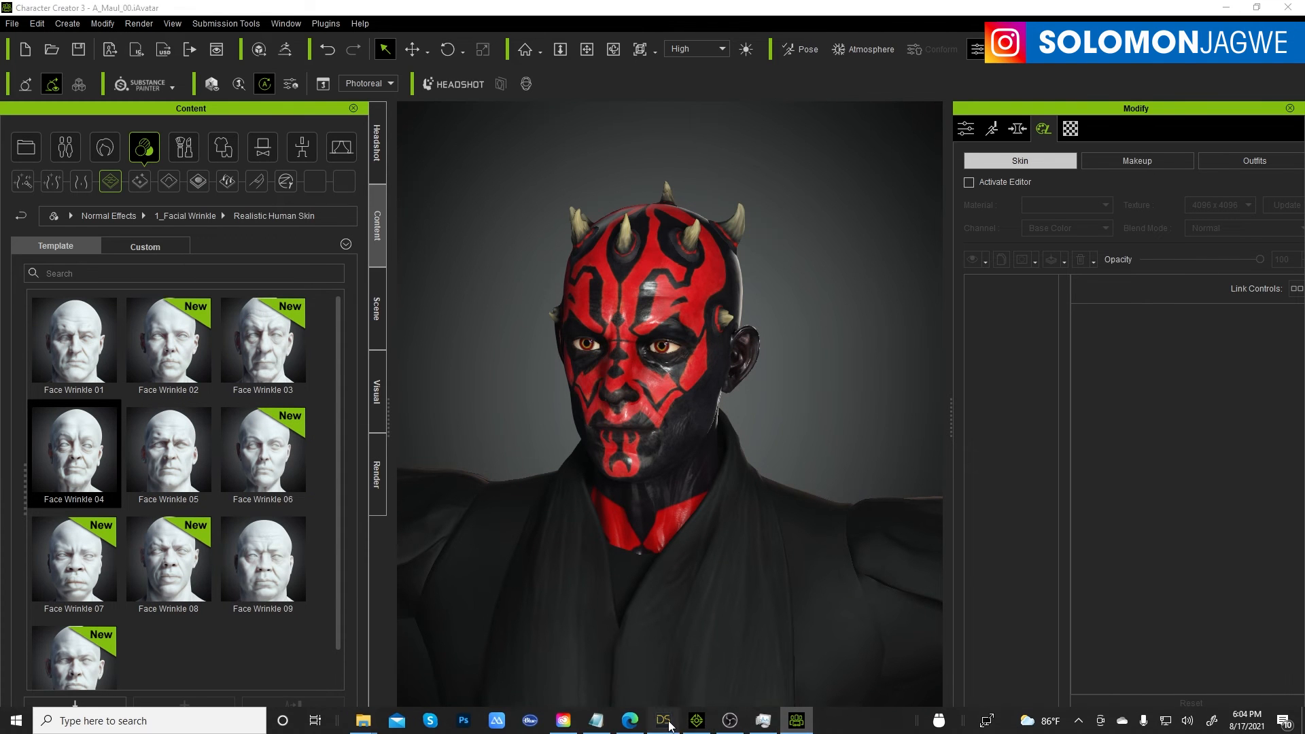
left_click(665, 721)
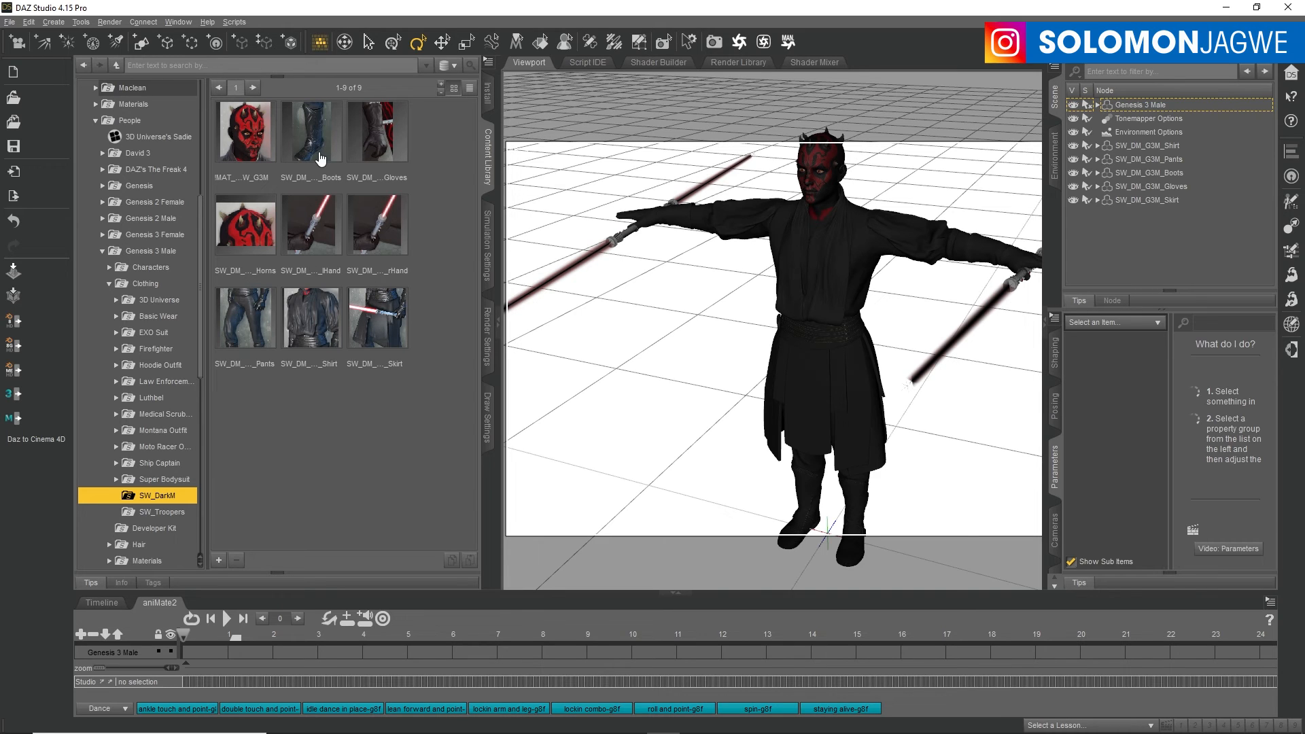
left_click(153, 251)
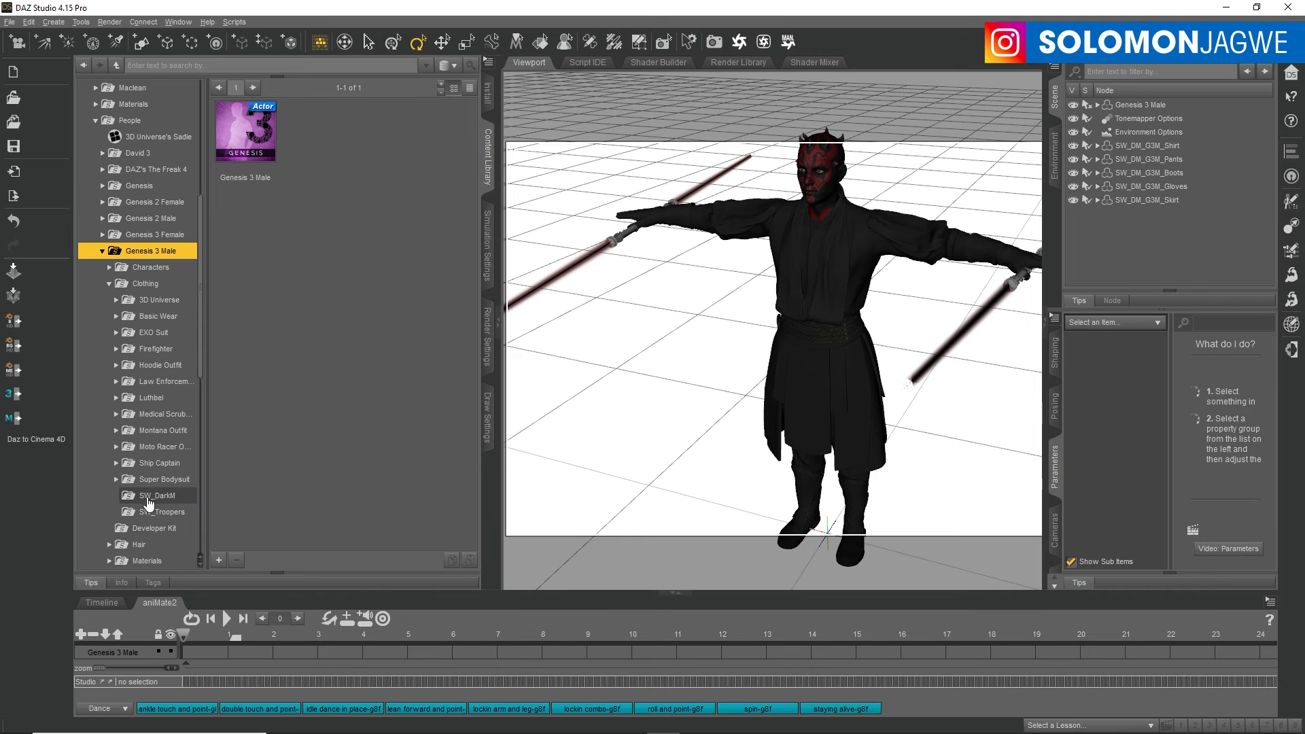
left_click(151, 497)
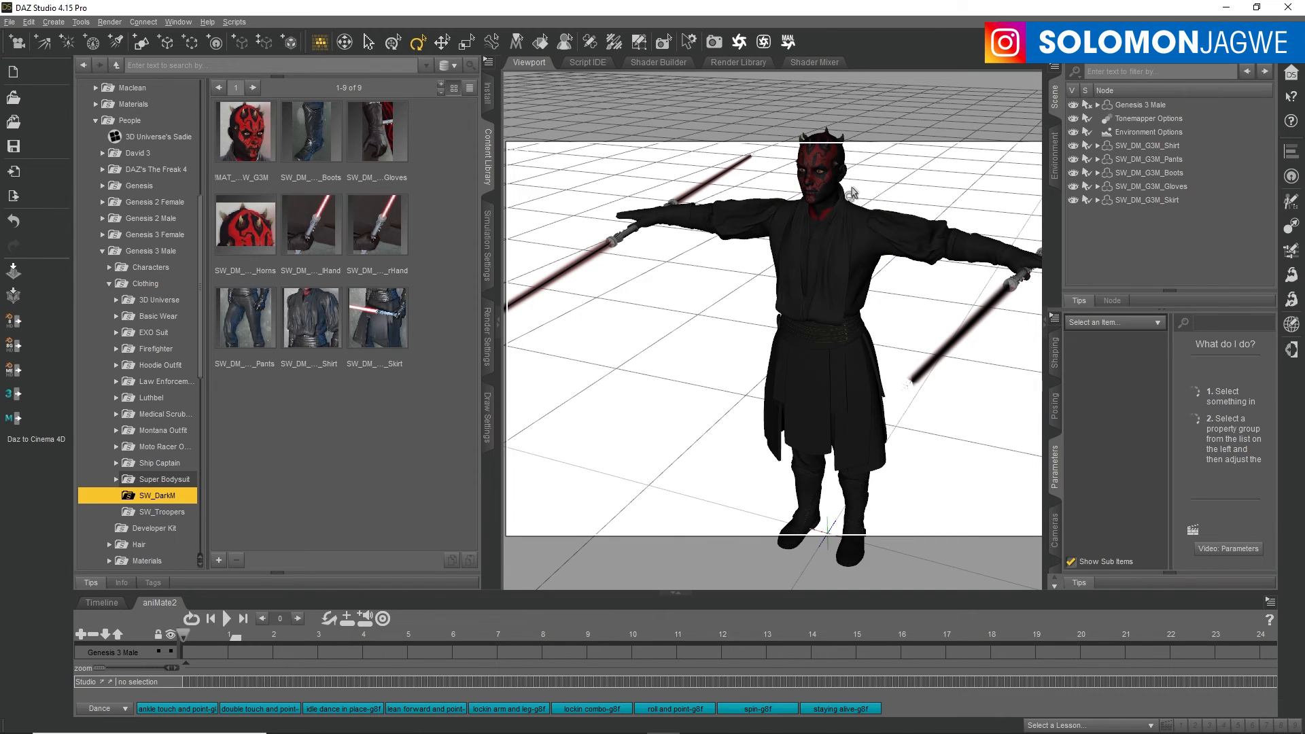
left_click(1230, 4)
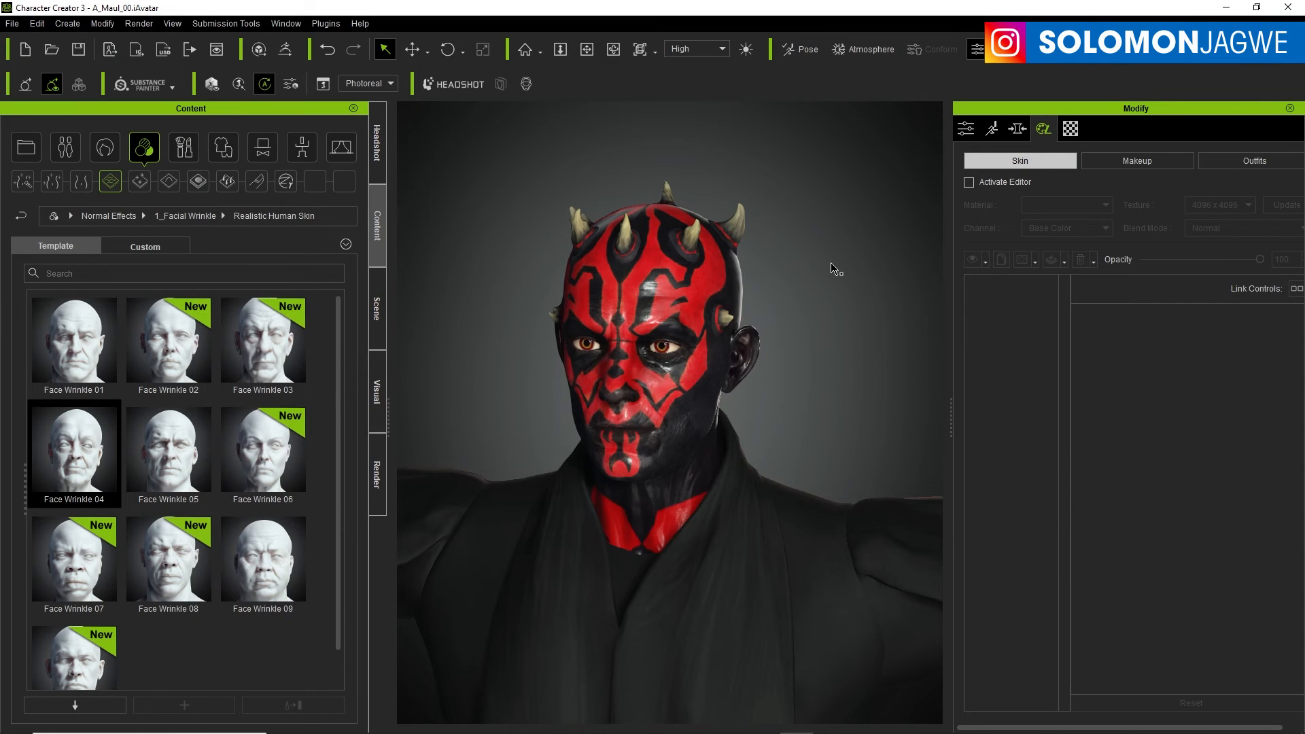
Step: Check the CC3+ base option in Character Creator 3 and show the avatar's attributes with the character facing front
left_click(1167, 59)
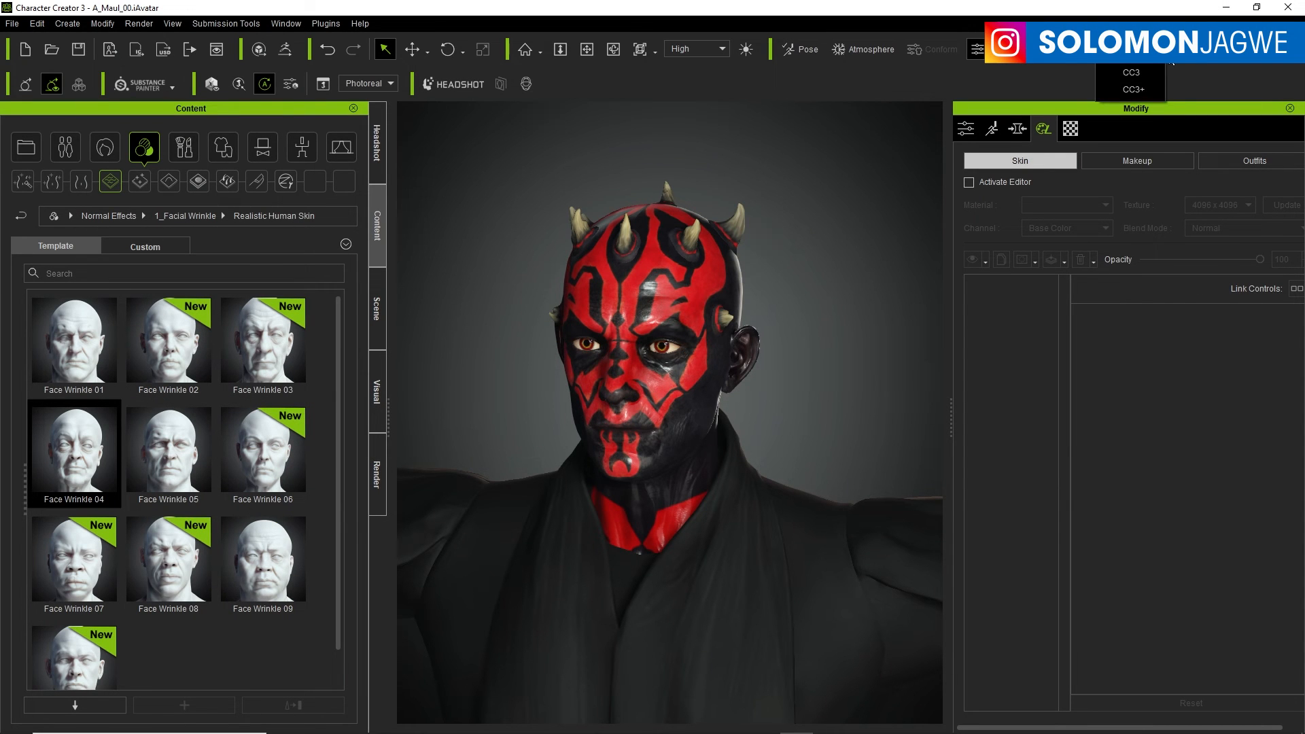
left_click(1133, 89)
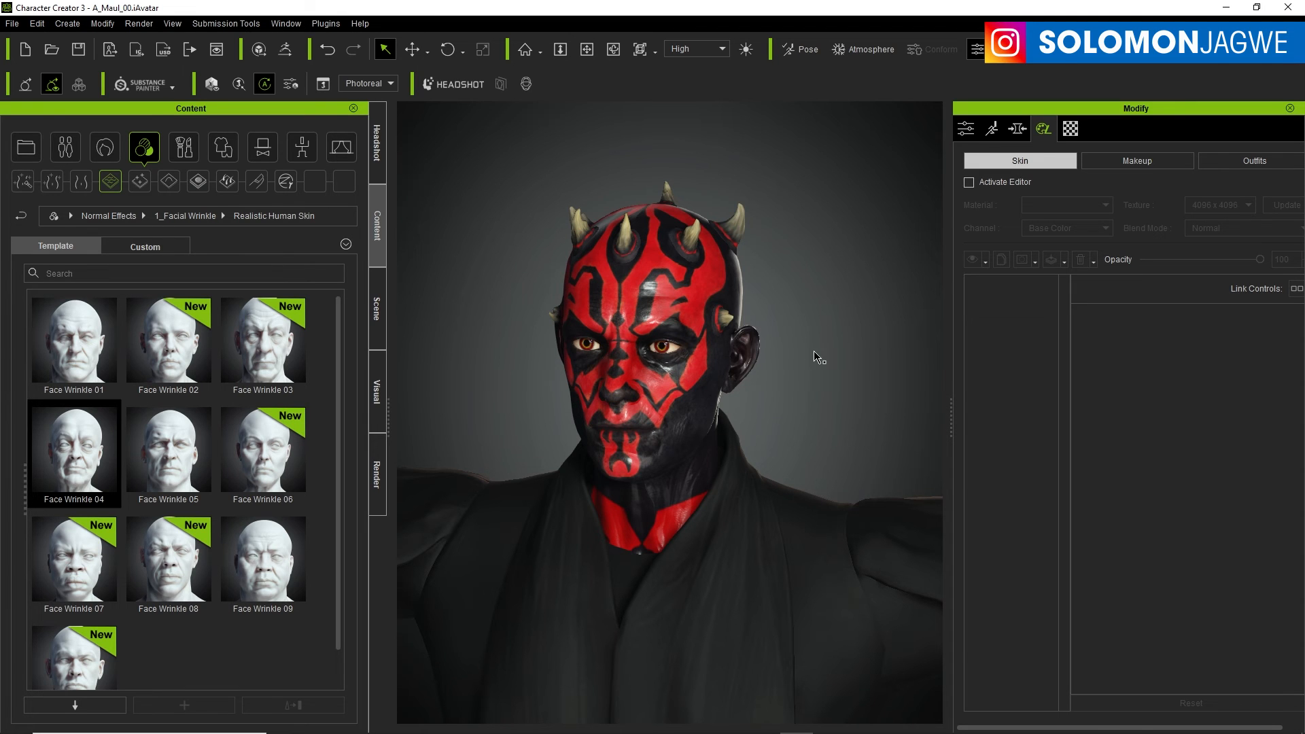
right_click_drag(760, 399, 803, 496)
left_click(965, 130)
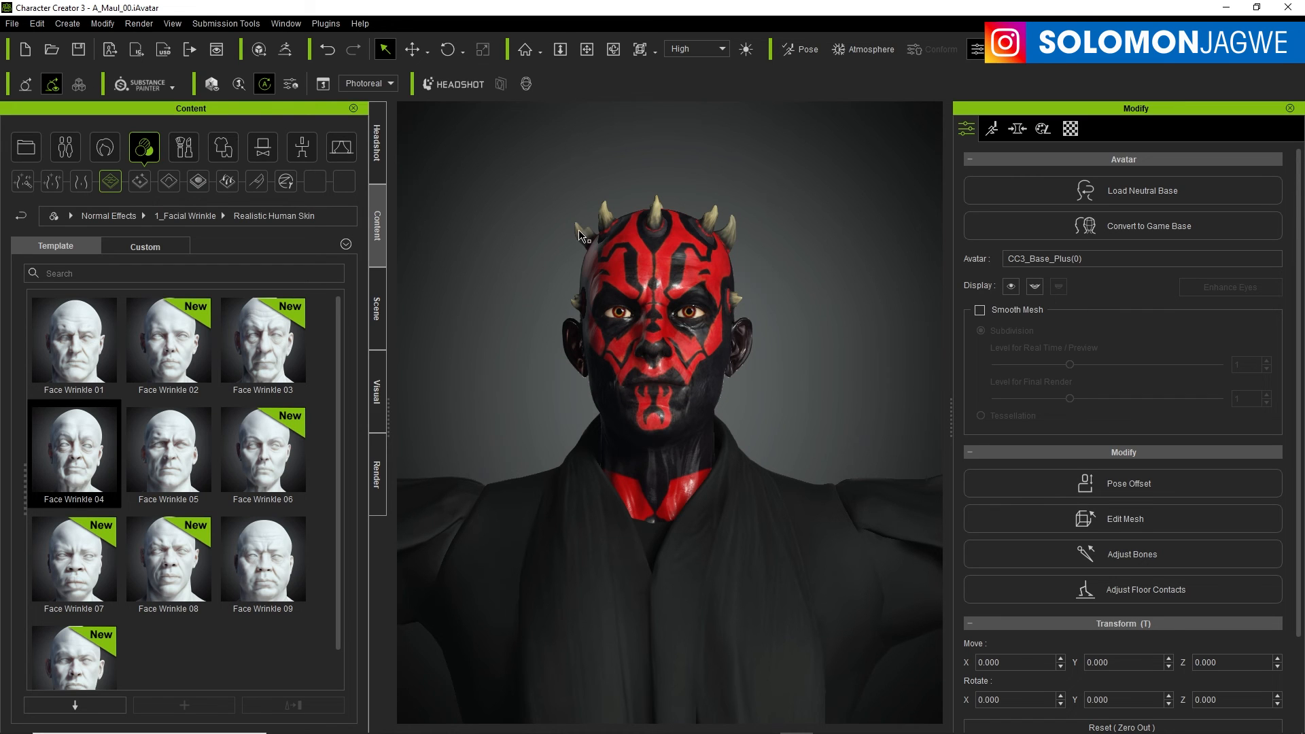
Step: Close Character Creator 3 without saving the project and switch to iClone 7
left_click(1289, 8)
left_click(1288, 8)
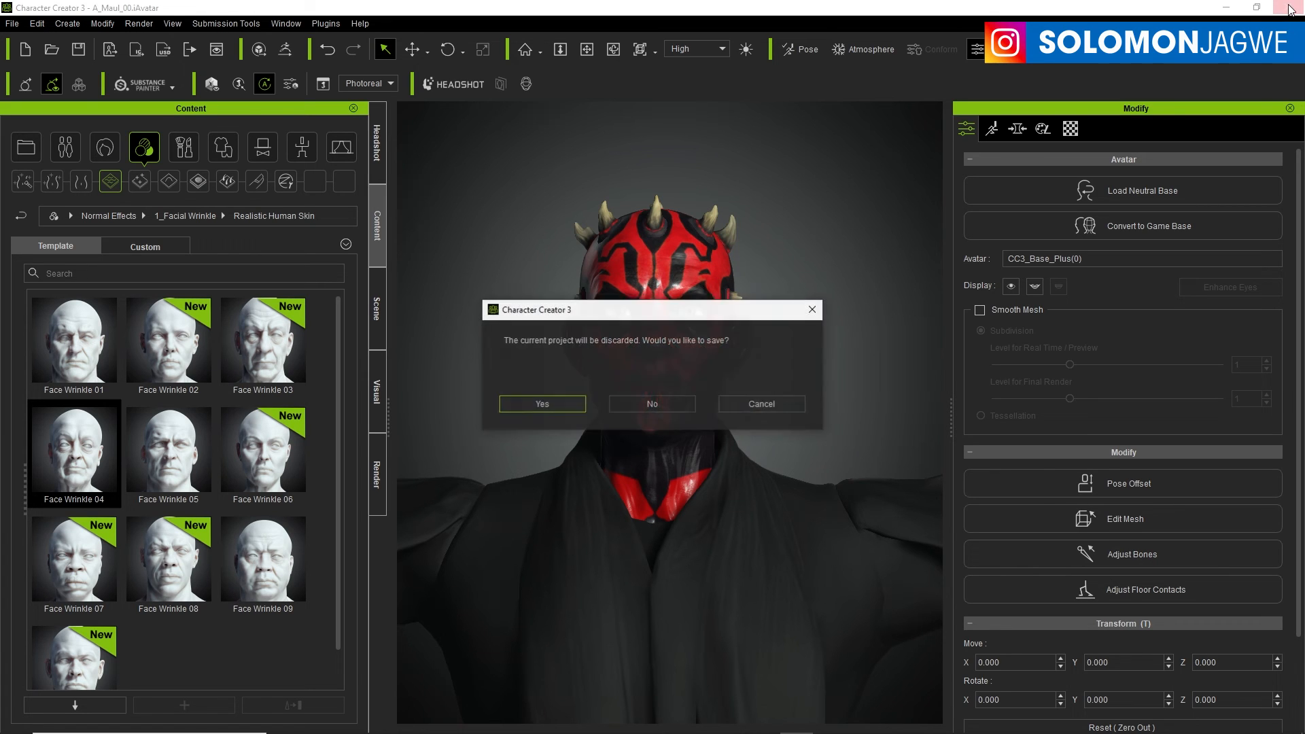
left_click(678, 399)
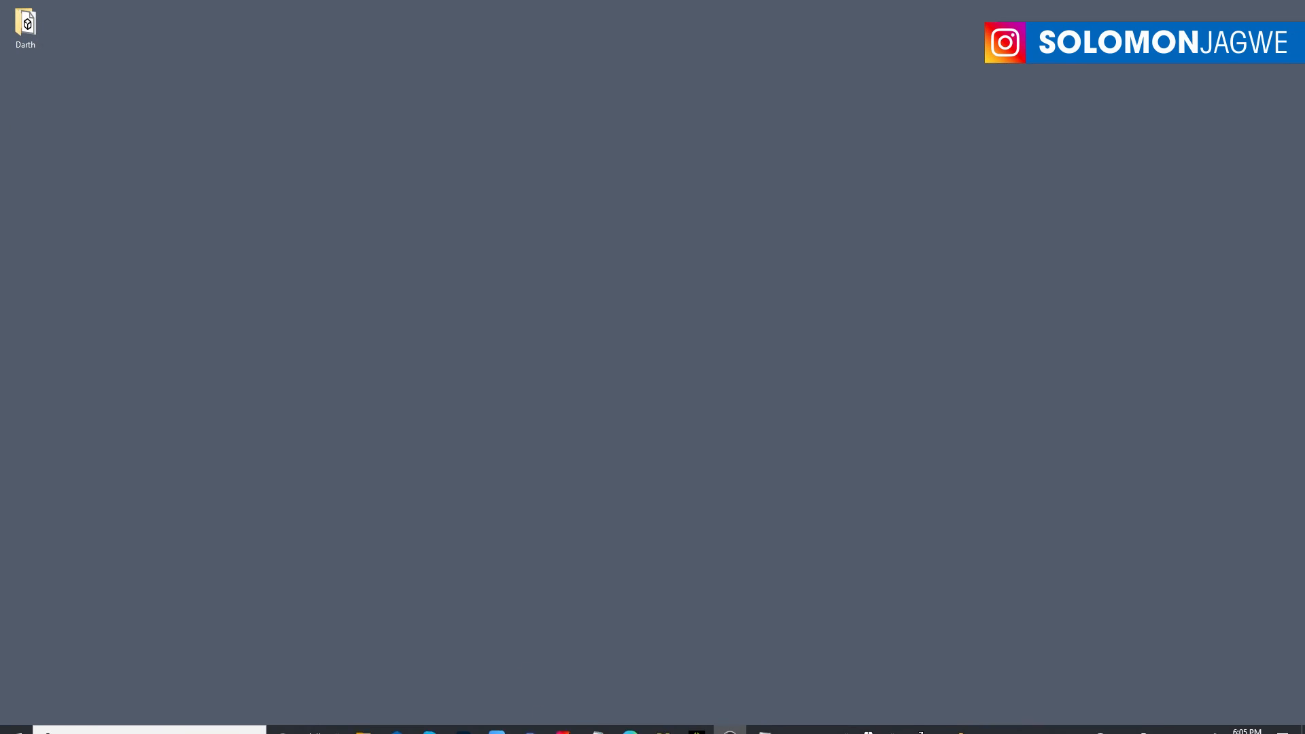
left_click(697, 724)
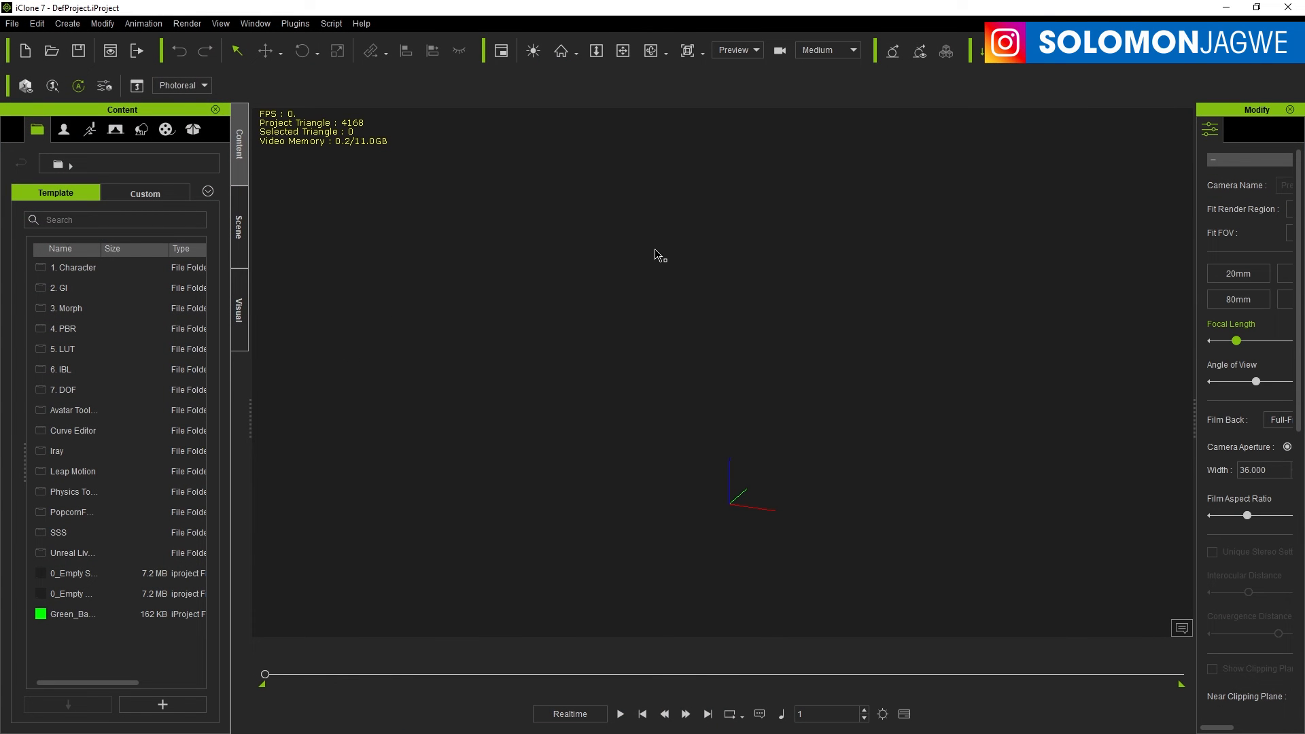
Step: Show the custom actor content in the content library and widen it to reveal all file details
left_click(12, 23)
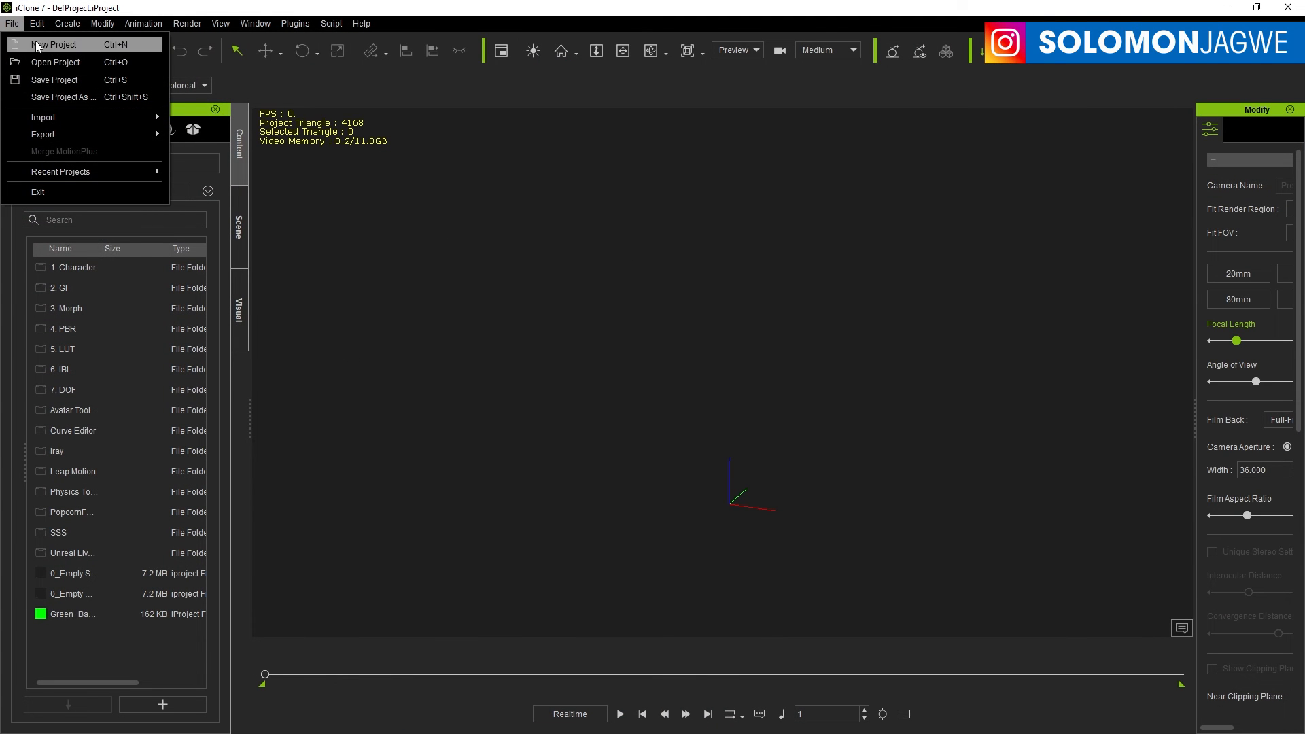
left_click(452, 263)
left_click(61, 133)
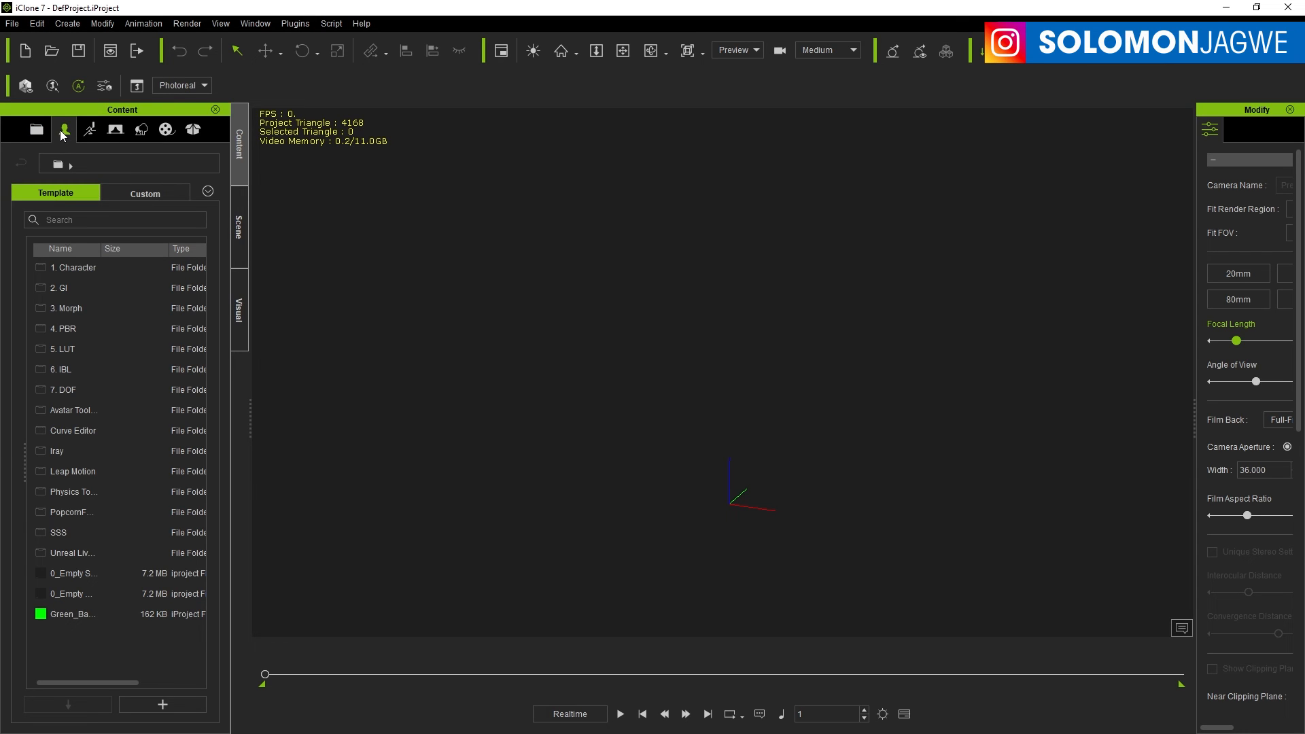
left_click(157, 196)
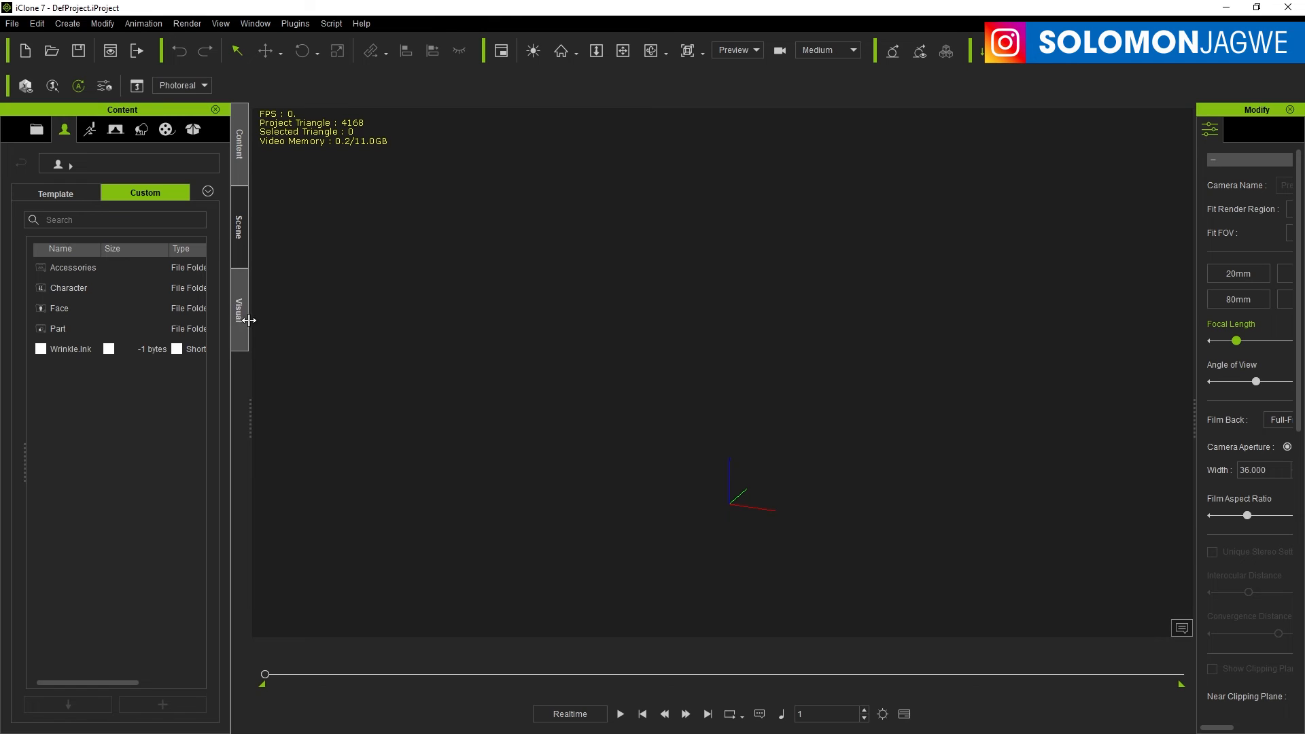
left_click_drag(251, 315, 418, 314)
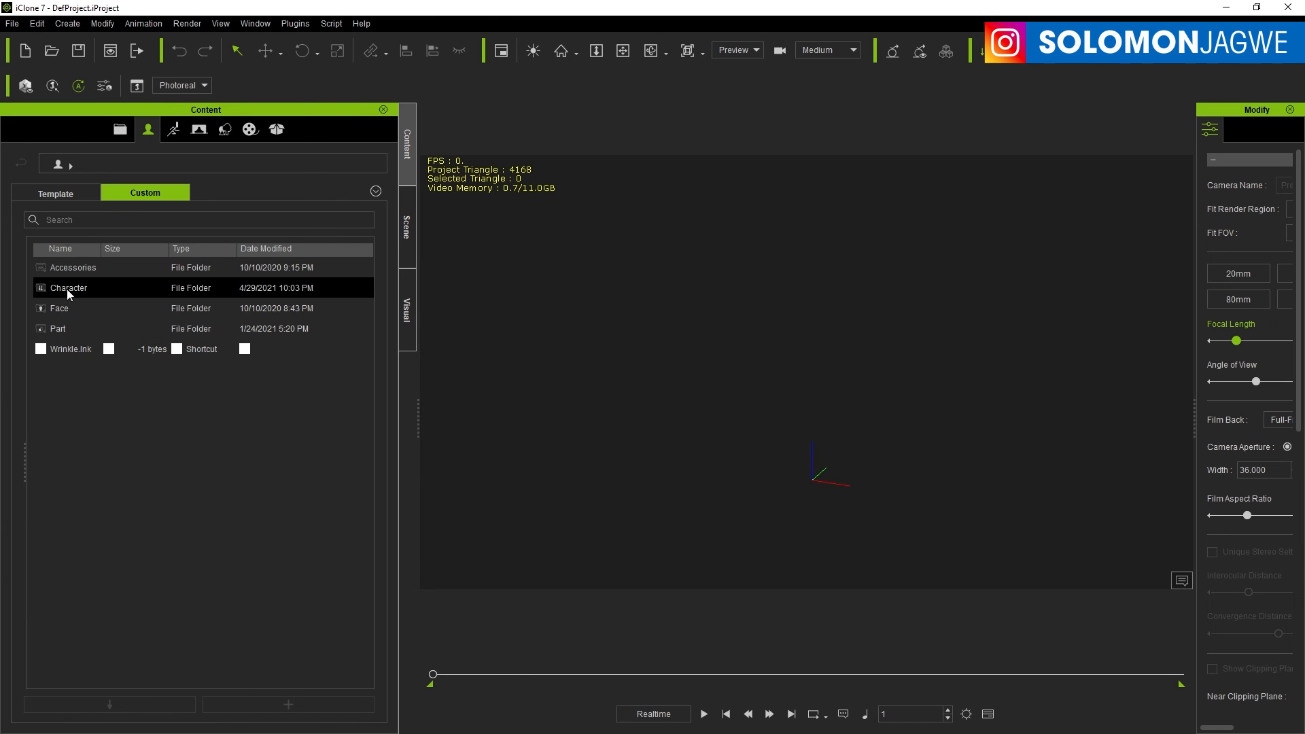
Step: Open the custom Character folder 2021 > LAB > CC3 > Characters > Male
double_click(65, 291)
left_click(68, 329)
left_click(64, 352)
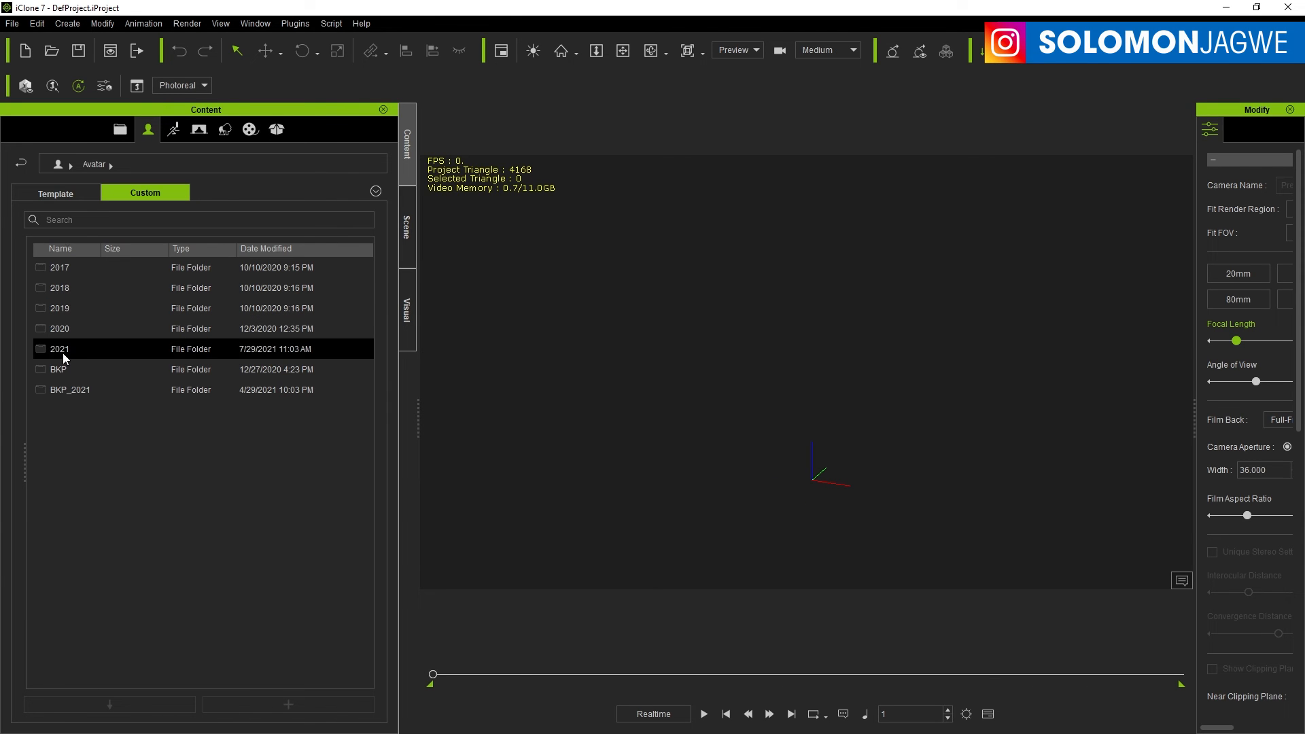
double_click(64, 352)
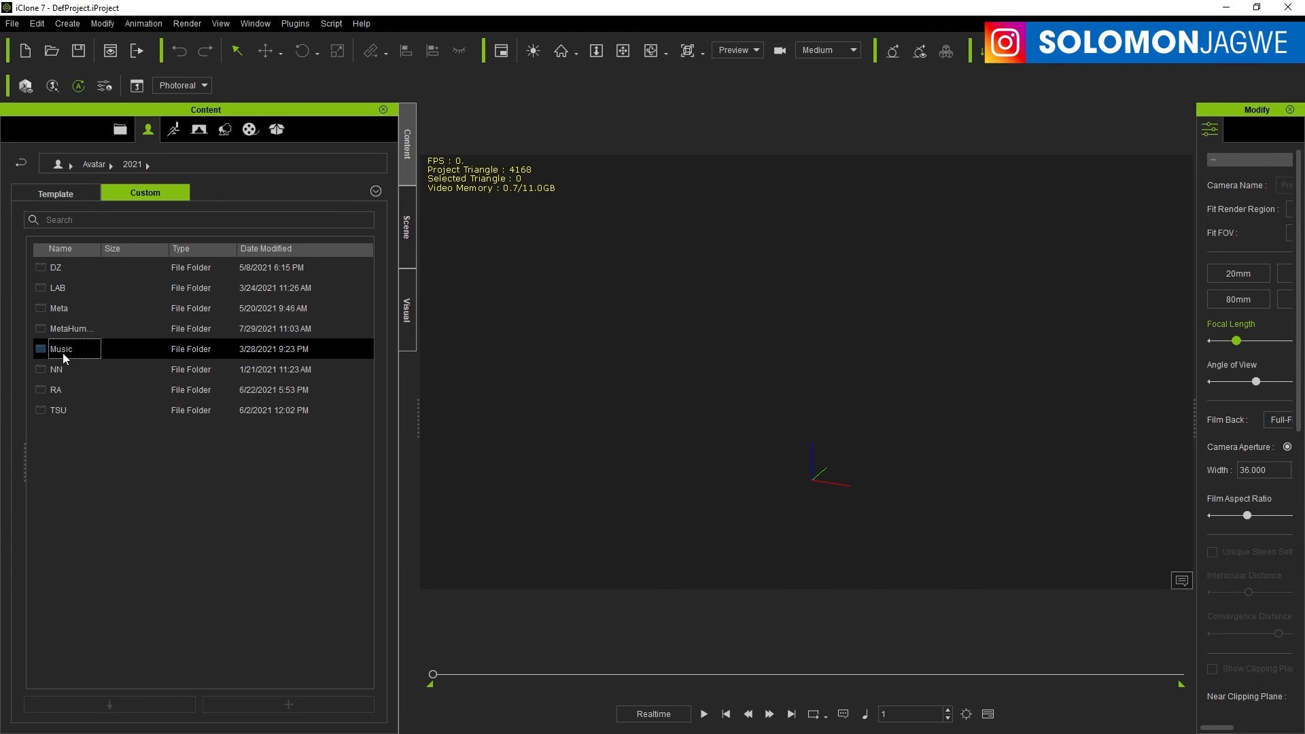
left_click(58, 289)
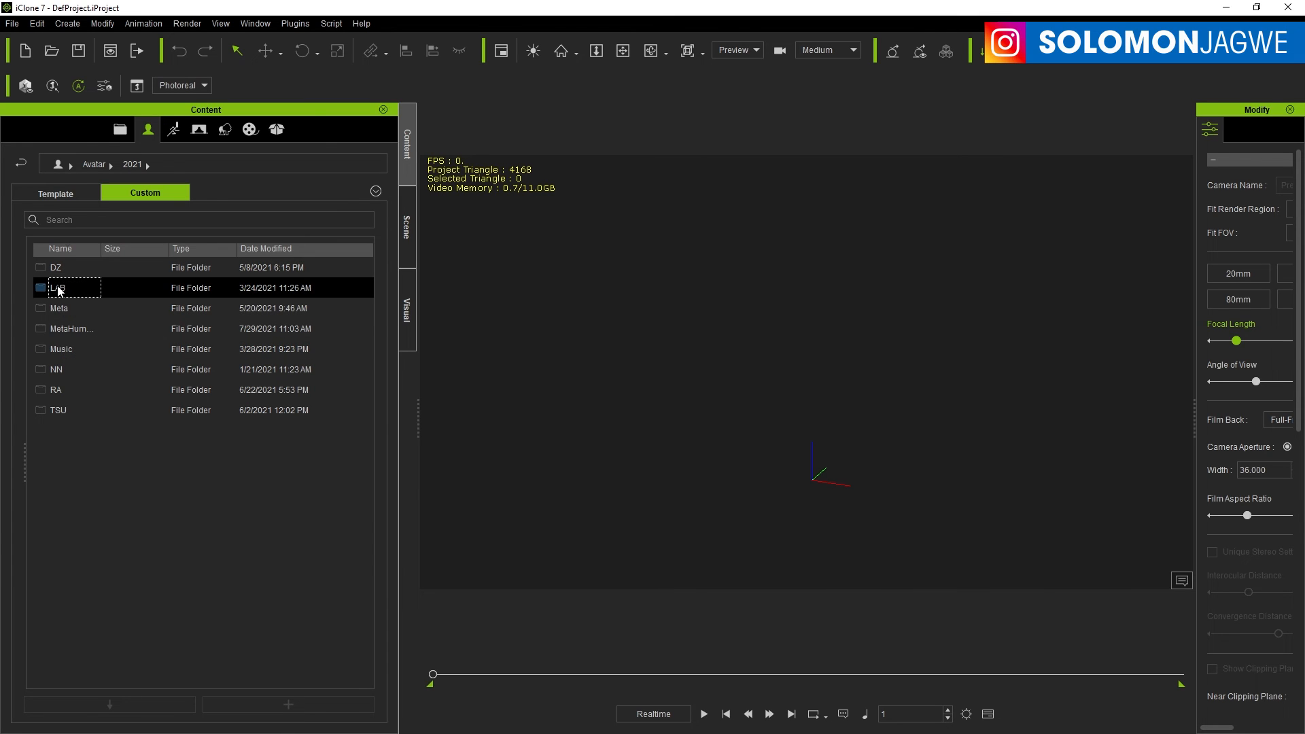
double_click(59, 288)
left_click(60, 269)
double_click(60, 269)
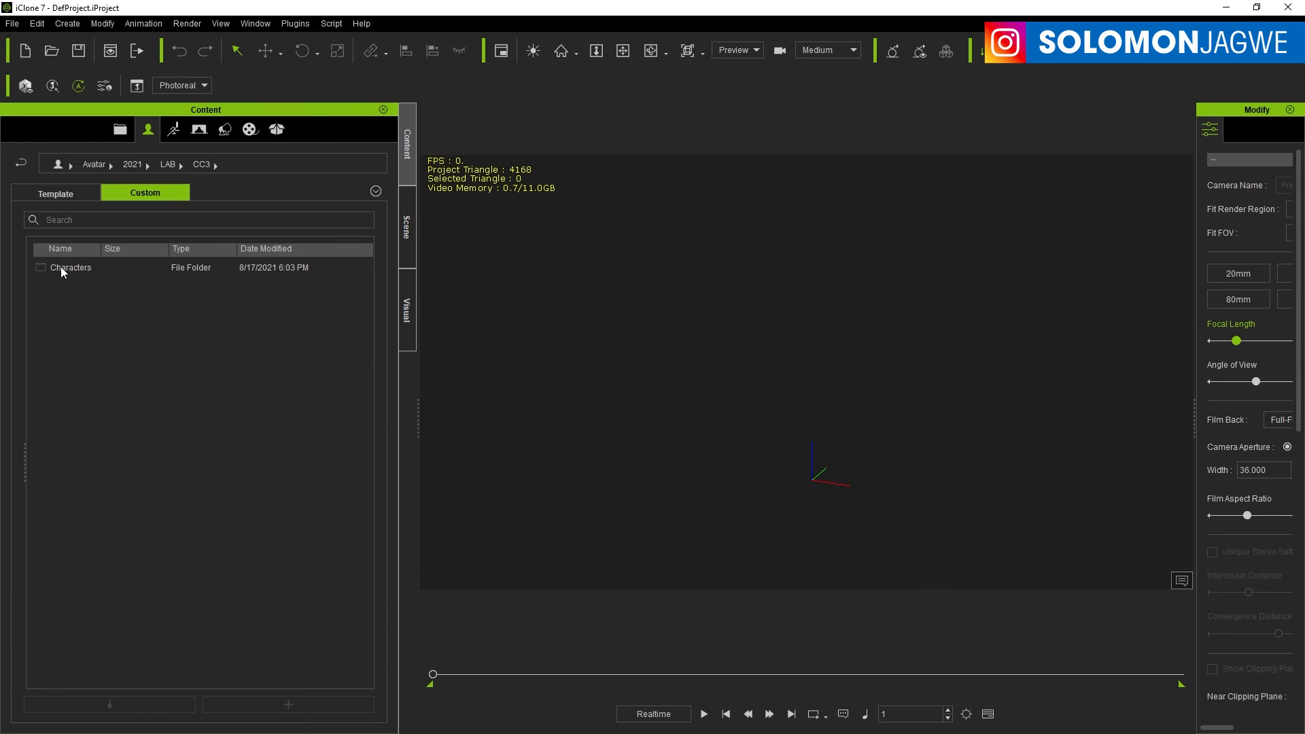
left_click(62, 270)
double_click(62, 270)
left_click(58, 291)
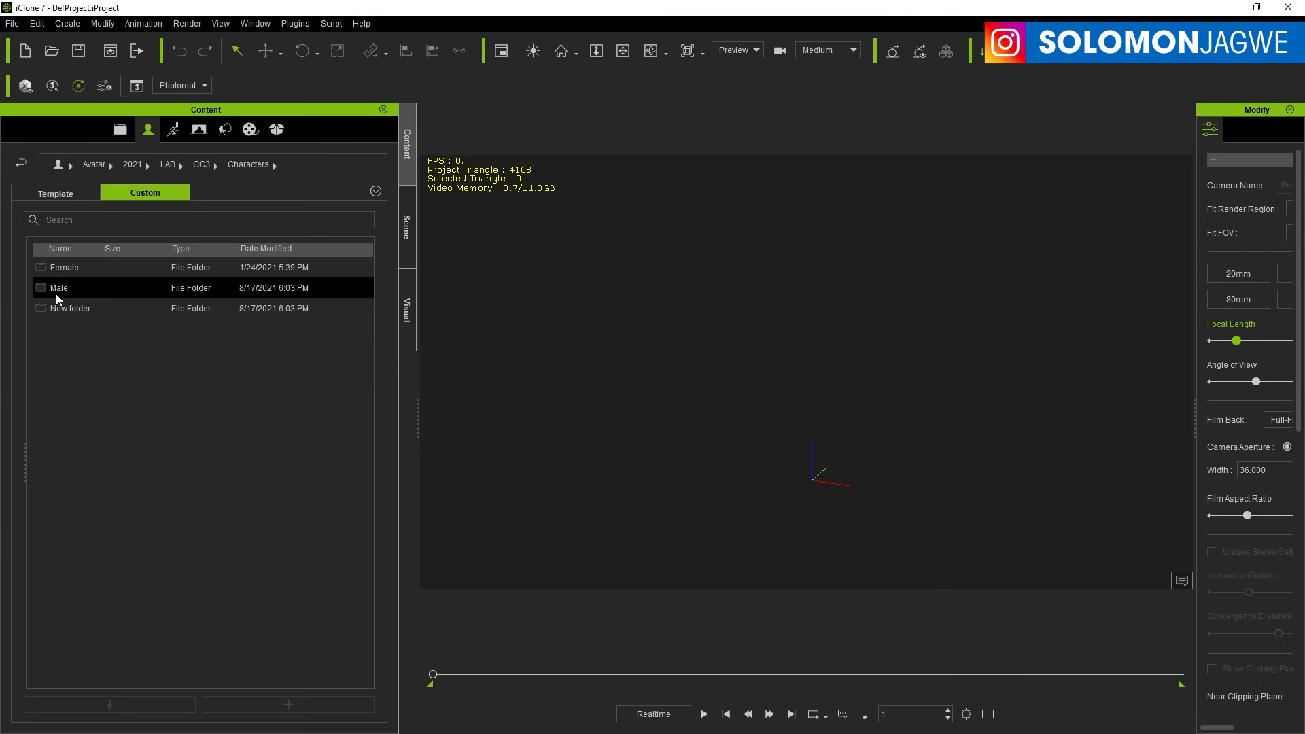
left_click(57, 295)
double_click(57, 296)
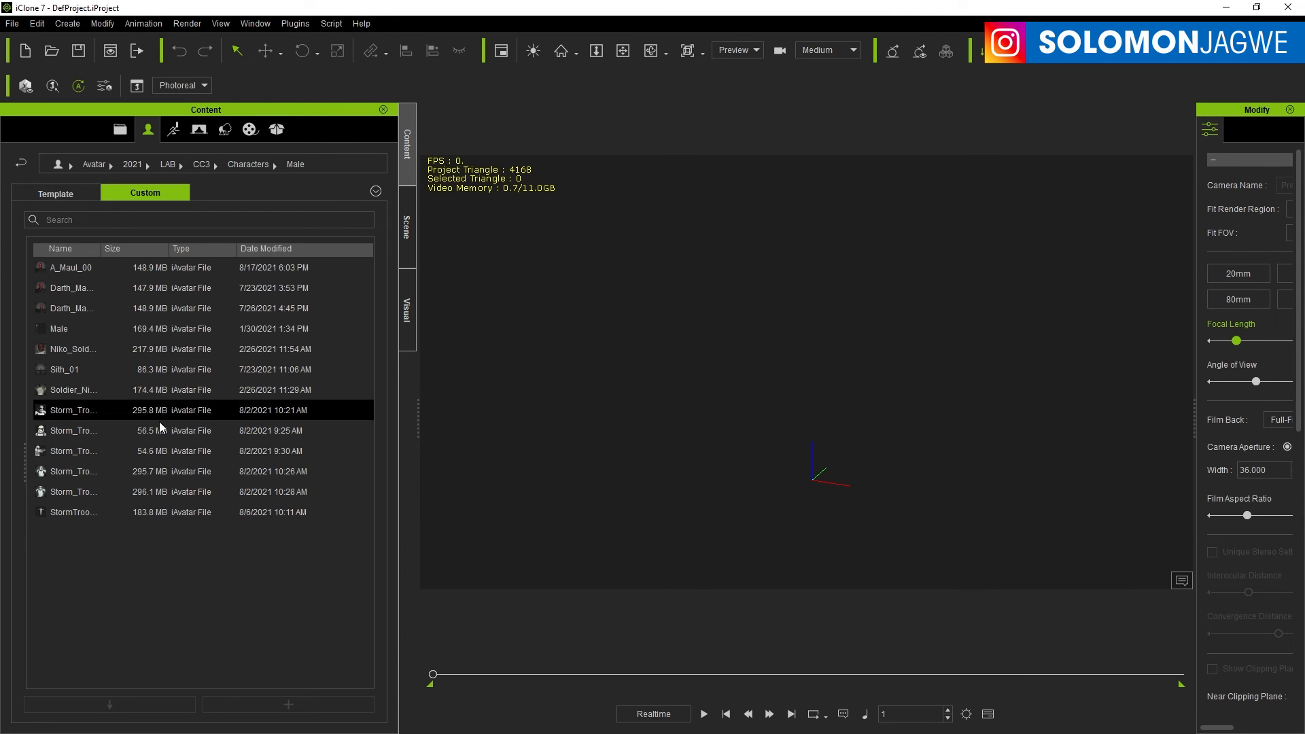
Step: Change the view mode of the Male character folder so its avatars appear as large thumbnails
left_click(70, 270)
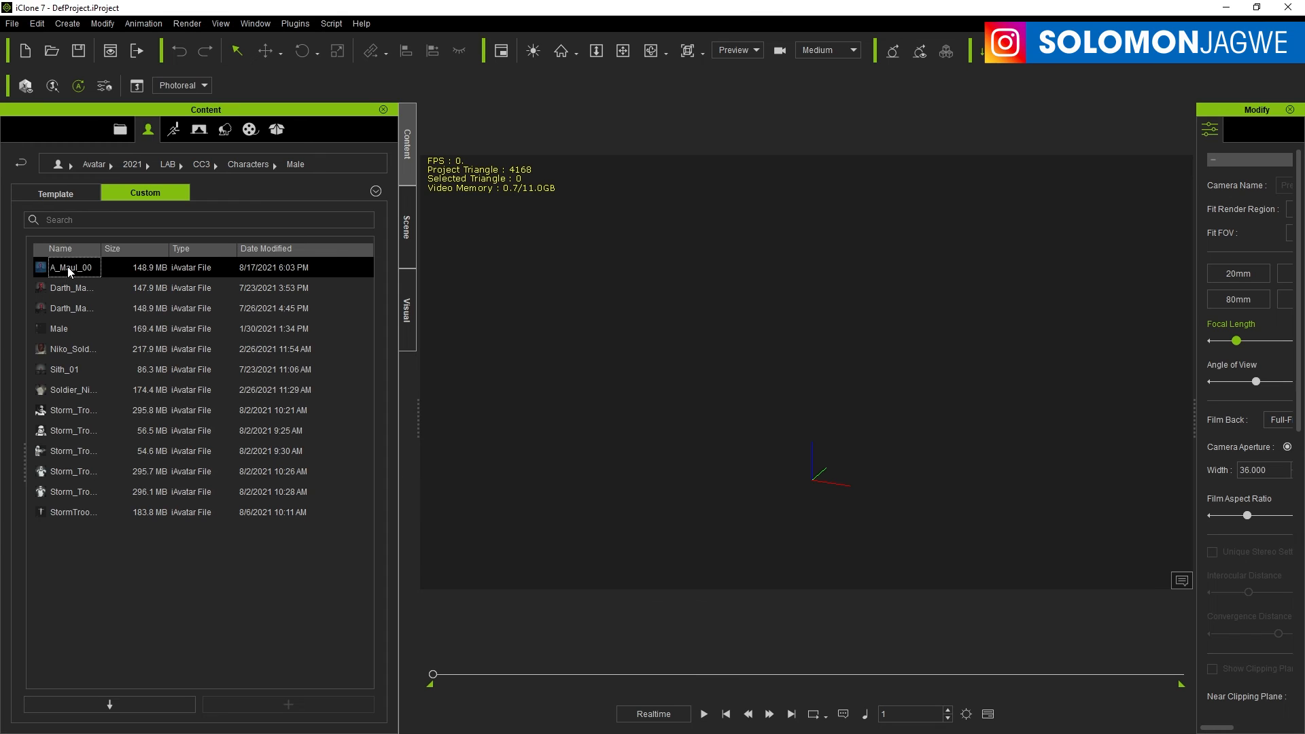
right_click(235, 598)
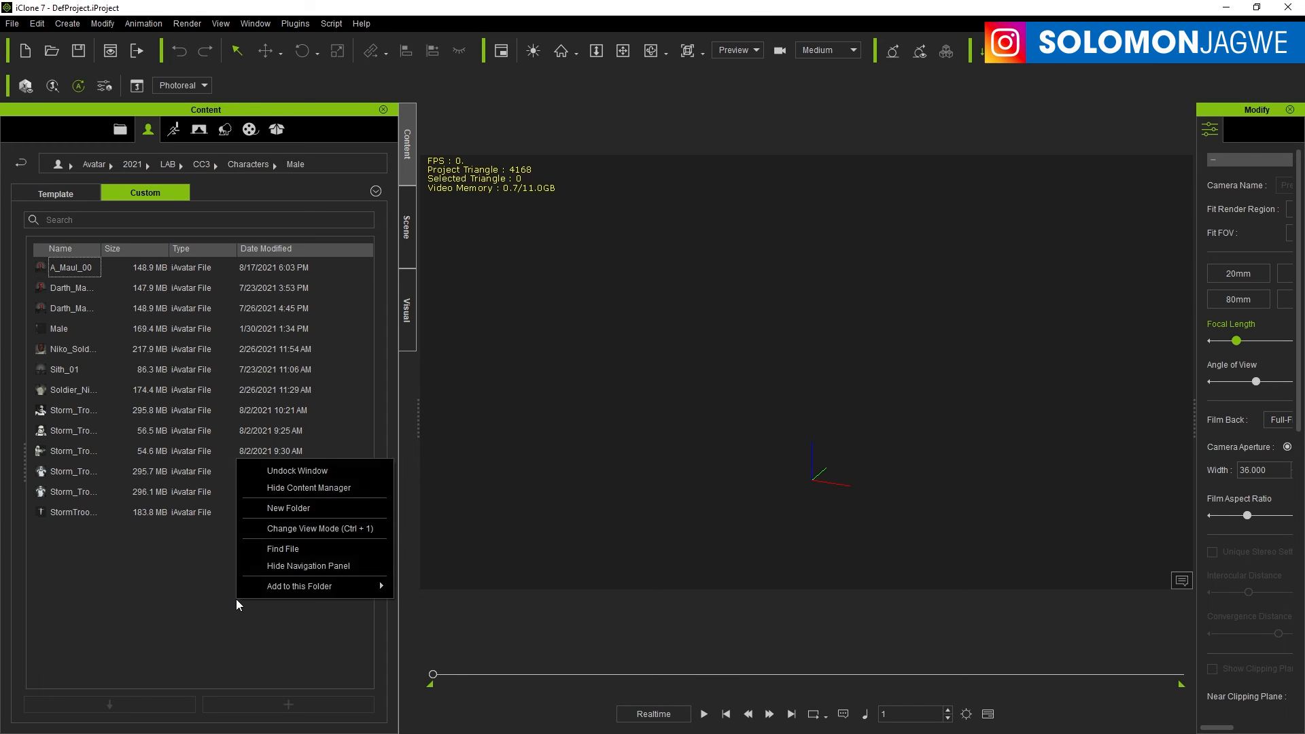
mouse_move(320, 588)
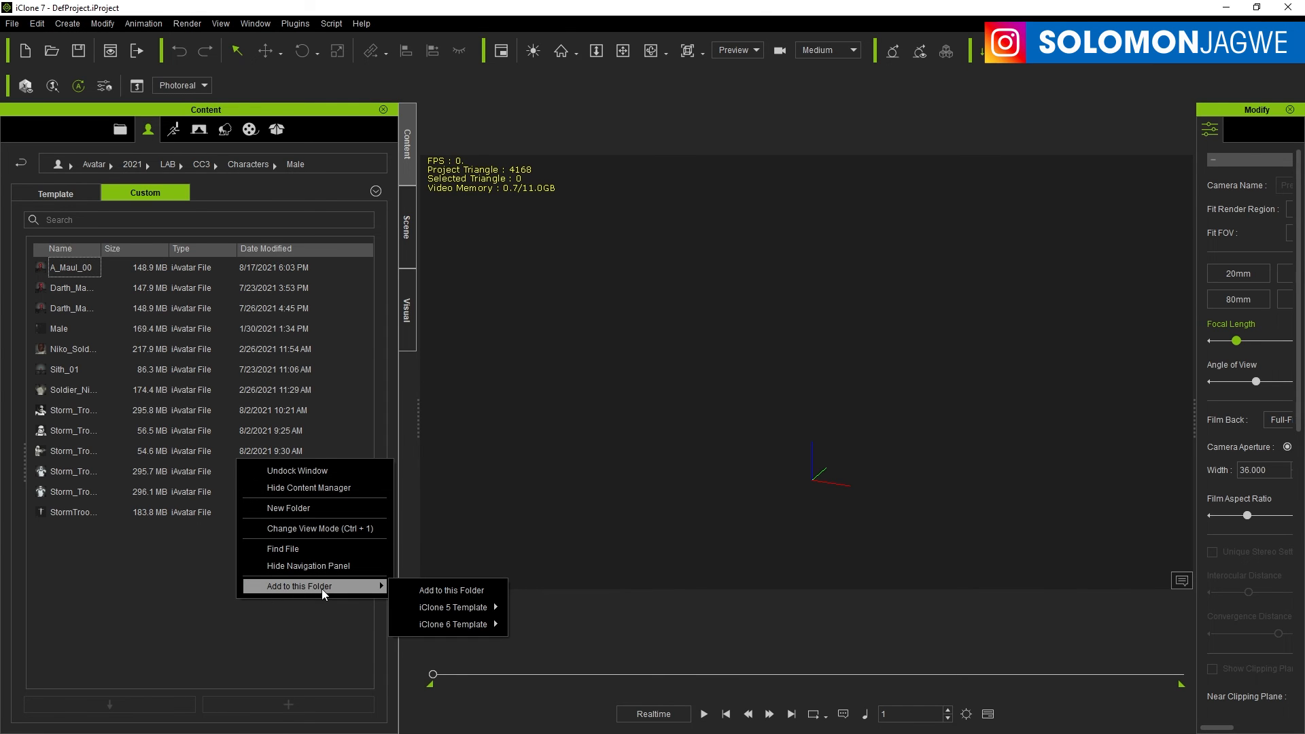
left_click(173, 602)
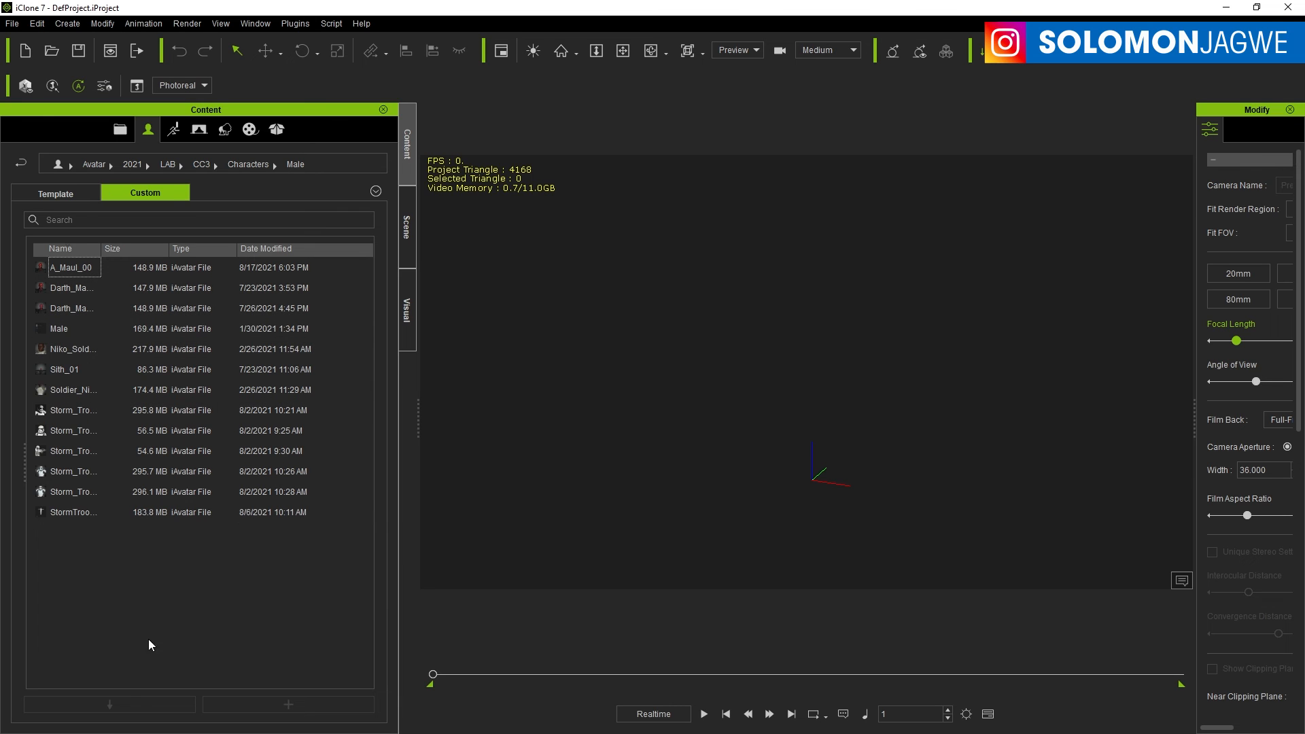
right_click(205, 568)
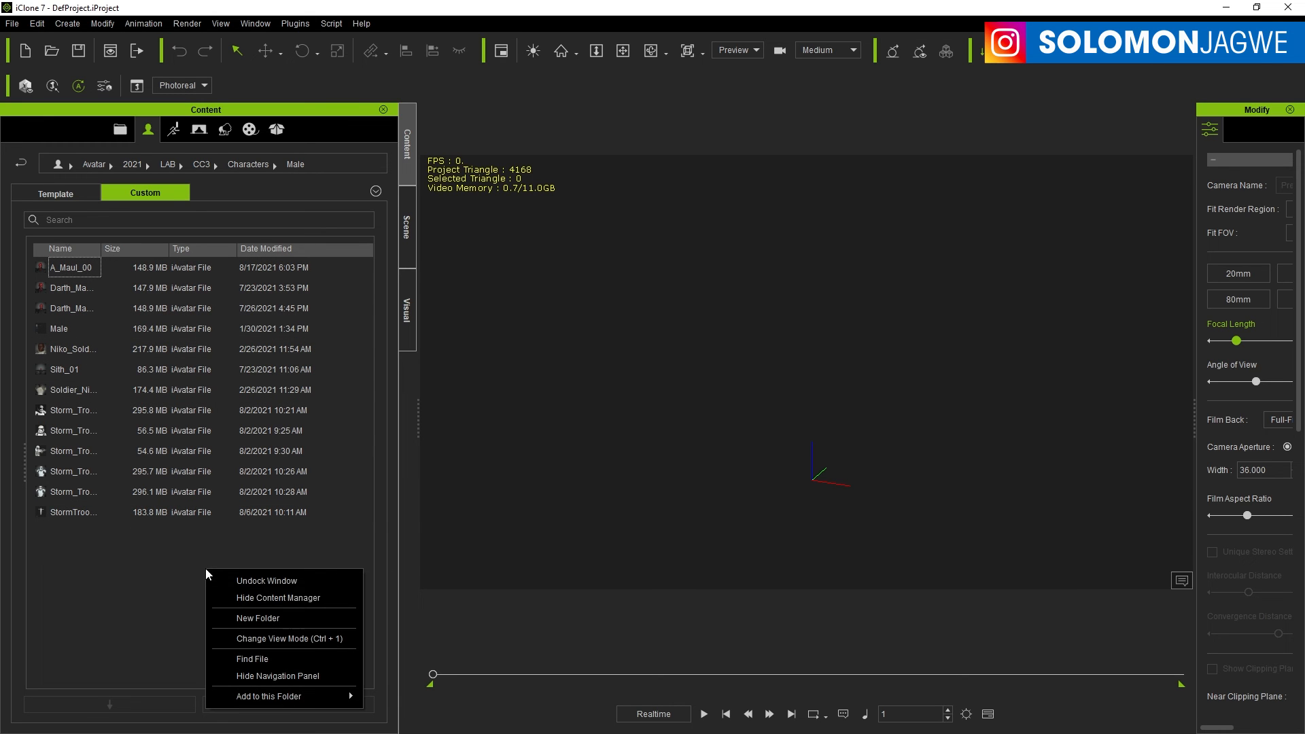
left_click(333, 642)
right_click(217, 463)
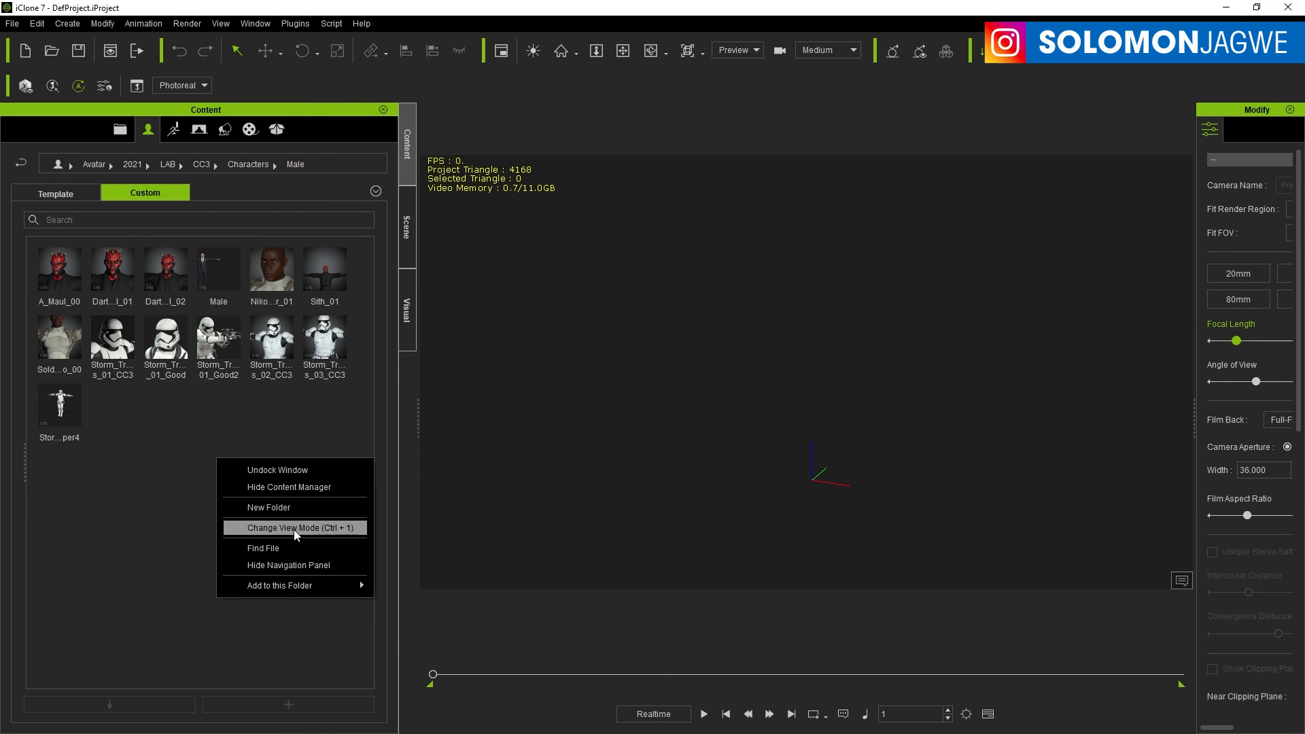
left_click(294, 529)
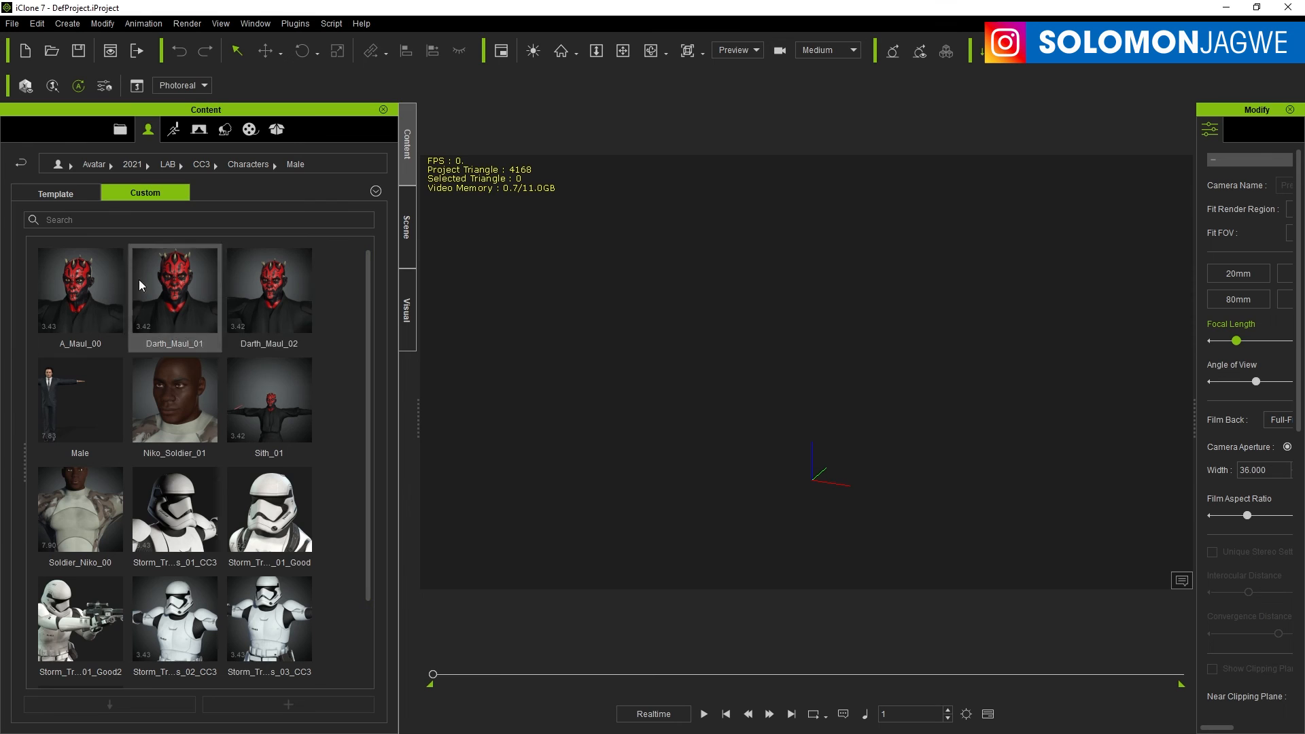
Step: Load the A_Maul_00 avatar into the scene and frame its face in close-up
double_click(88, 294)
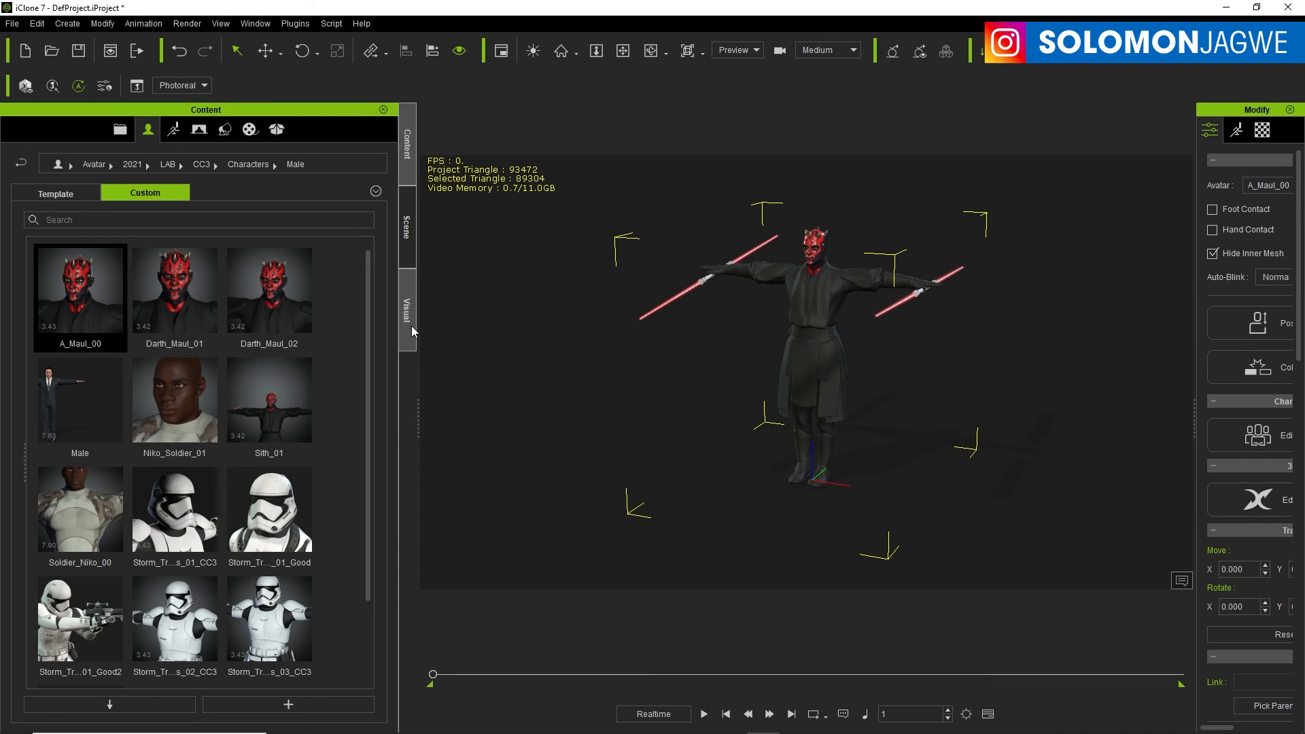
key("j")
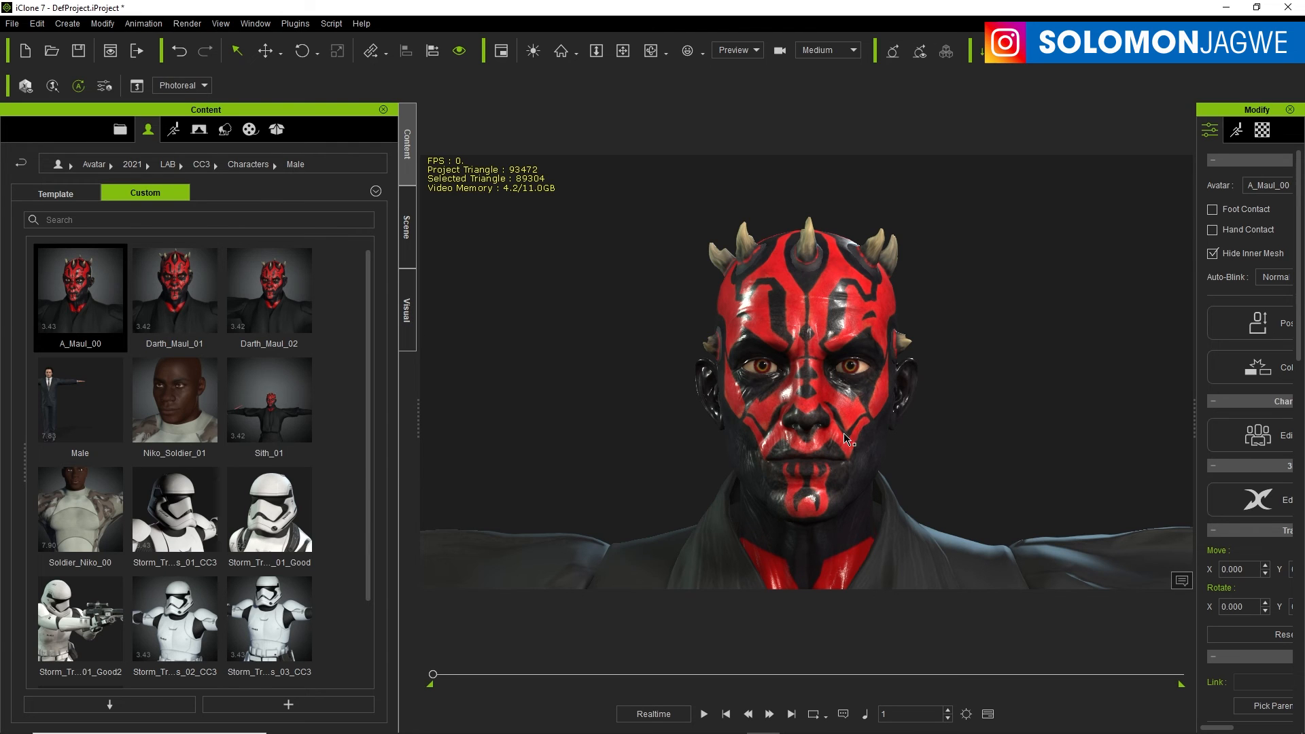
Step: Open the Motion LIVE plugin and bring its window into the workspace
left_click(295, 24)
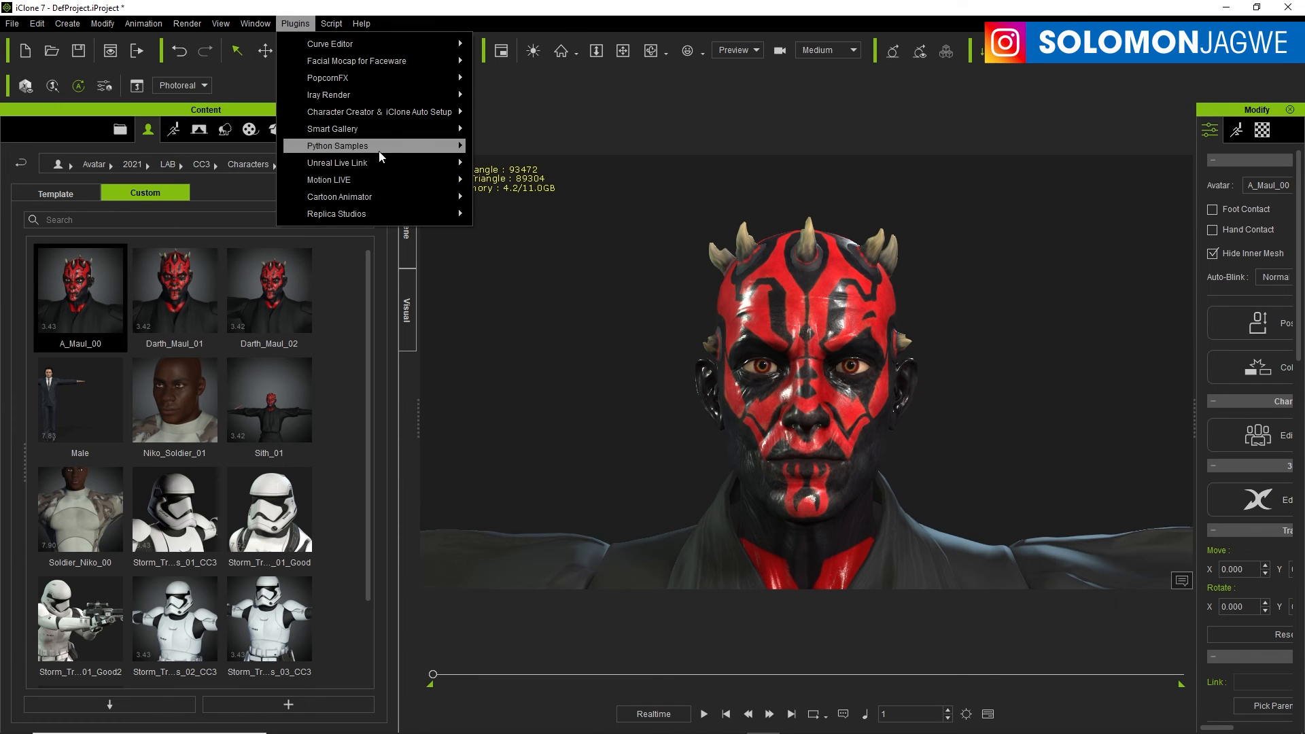
mouse_move(353, 179)
left_click(548, 184)
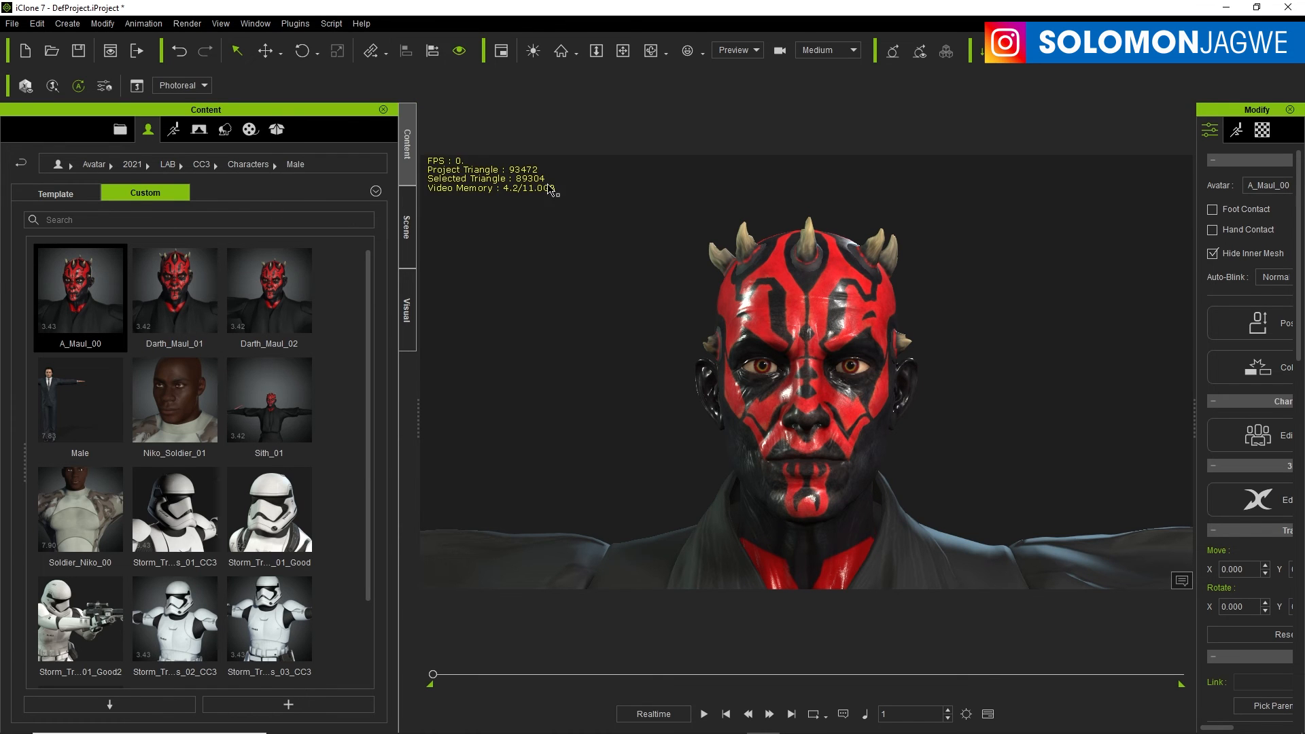
left_click_drag(496, 16, 621, 110)
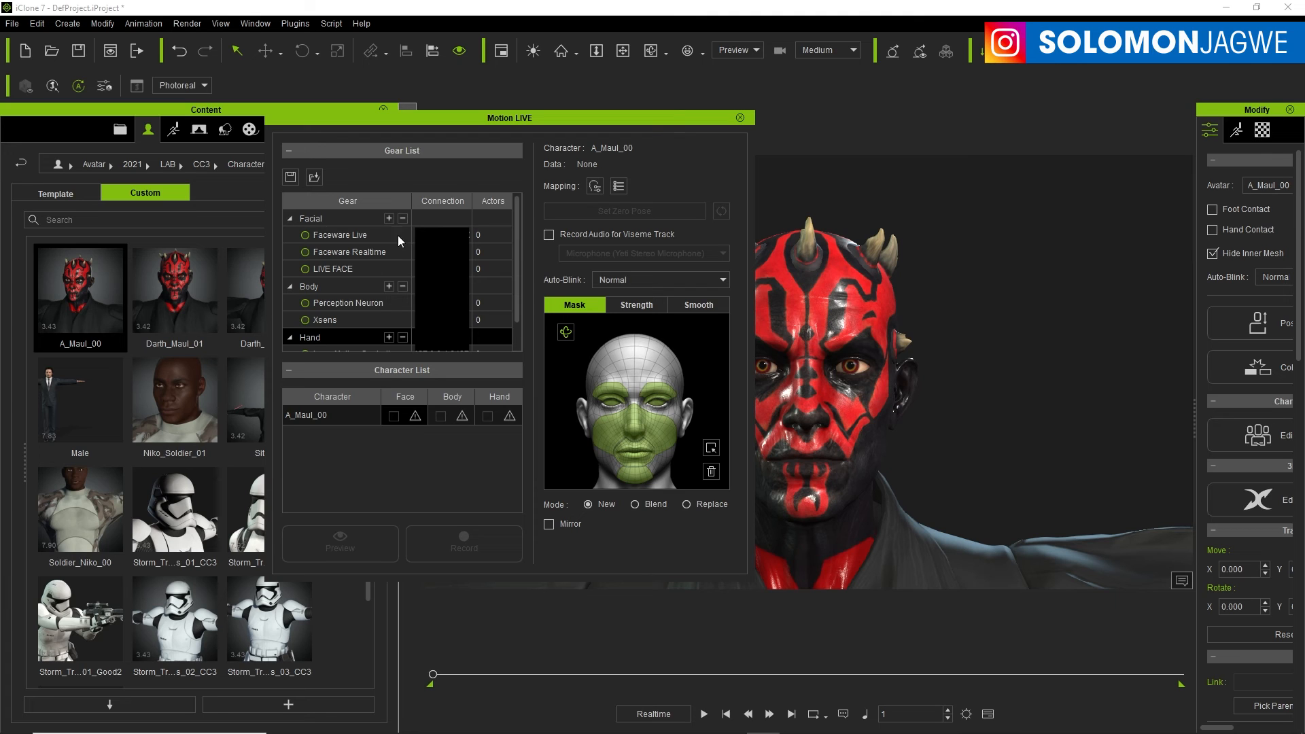
Step: Activate the LIVE FACE gear and assign it to A_Maul_00's face, keeping the avatar's head in view
right_click(431, 233)
left_click(467, 295)
left_click(305, 269)
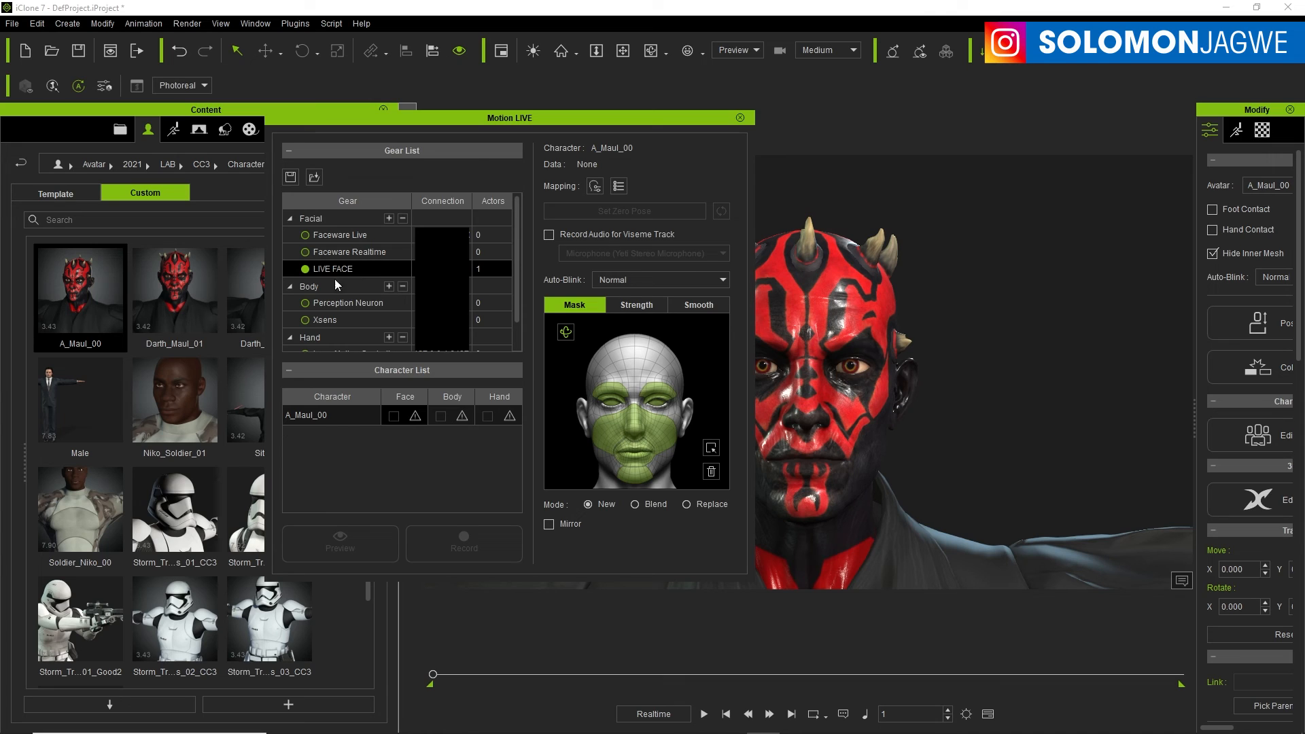
left_click(415, 418)
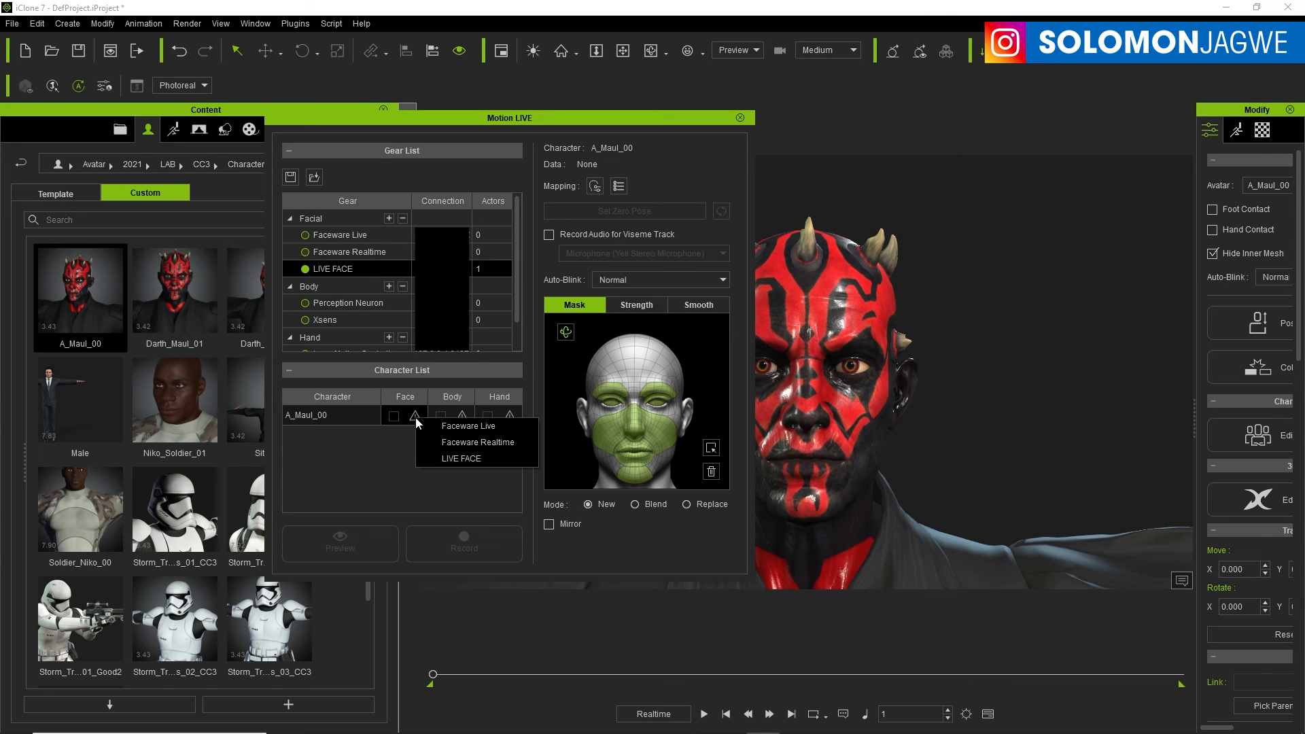
left_click(467, 458)
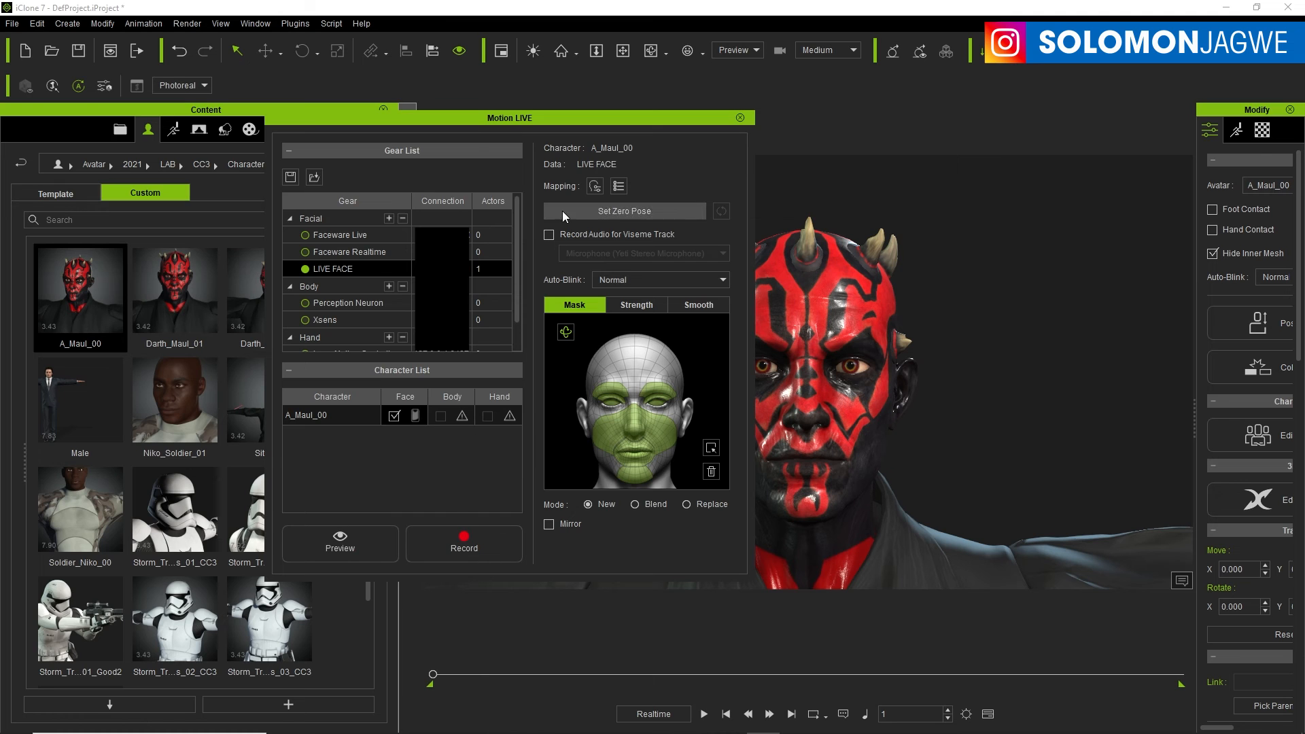
left_click_drag(614, 125, 410, 174)
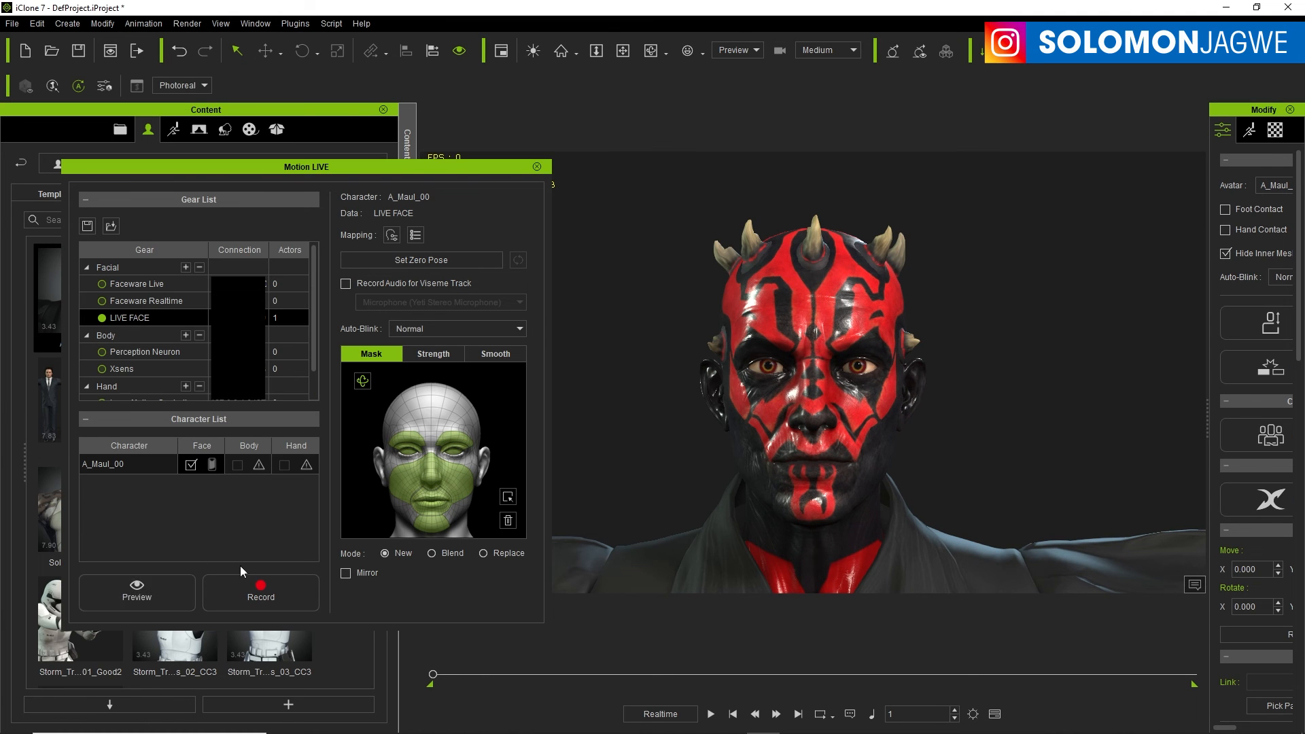
Step: Preview the live facial capture on A_Maul_00 and set the display quality to Quick Mode
left_click(140, 590)
key("space")
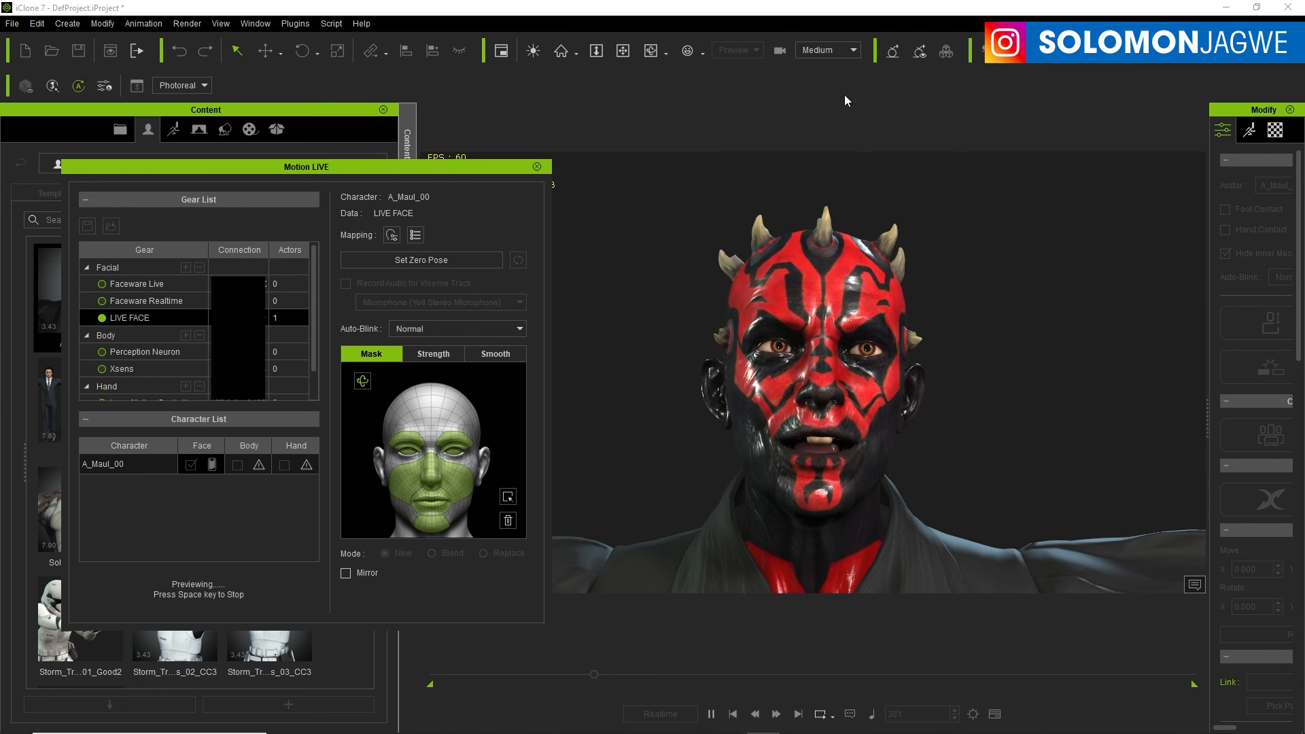
left_click(855, 51)
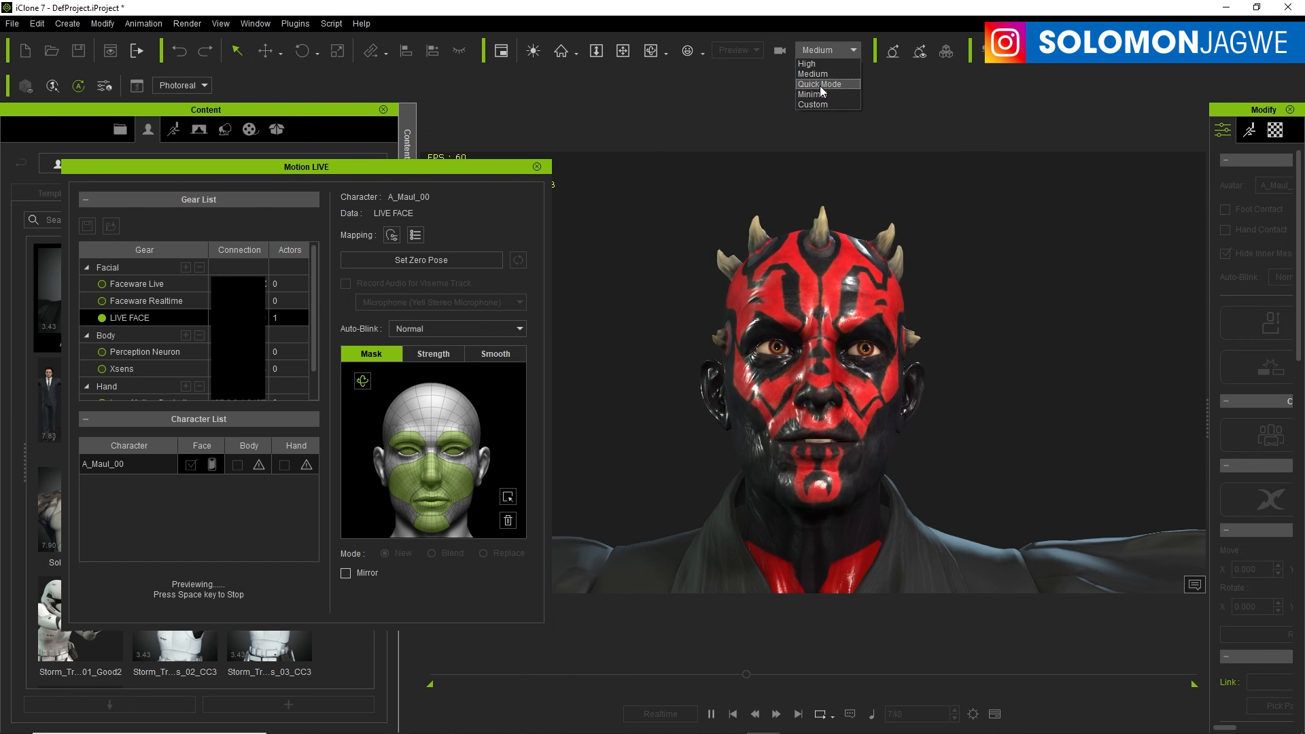
left_click(820, 85)
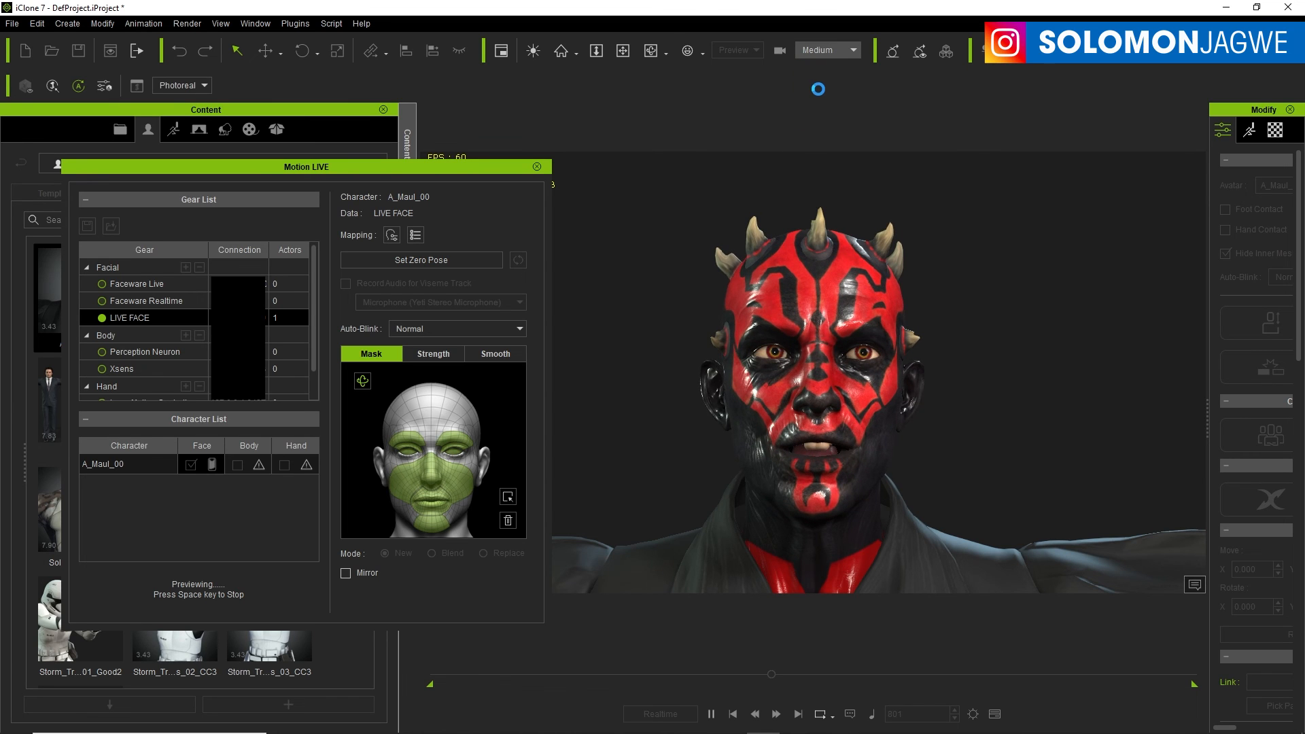
key("space")
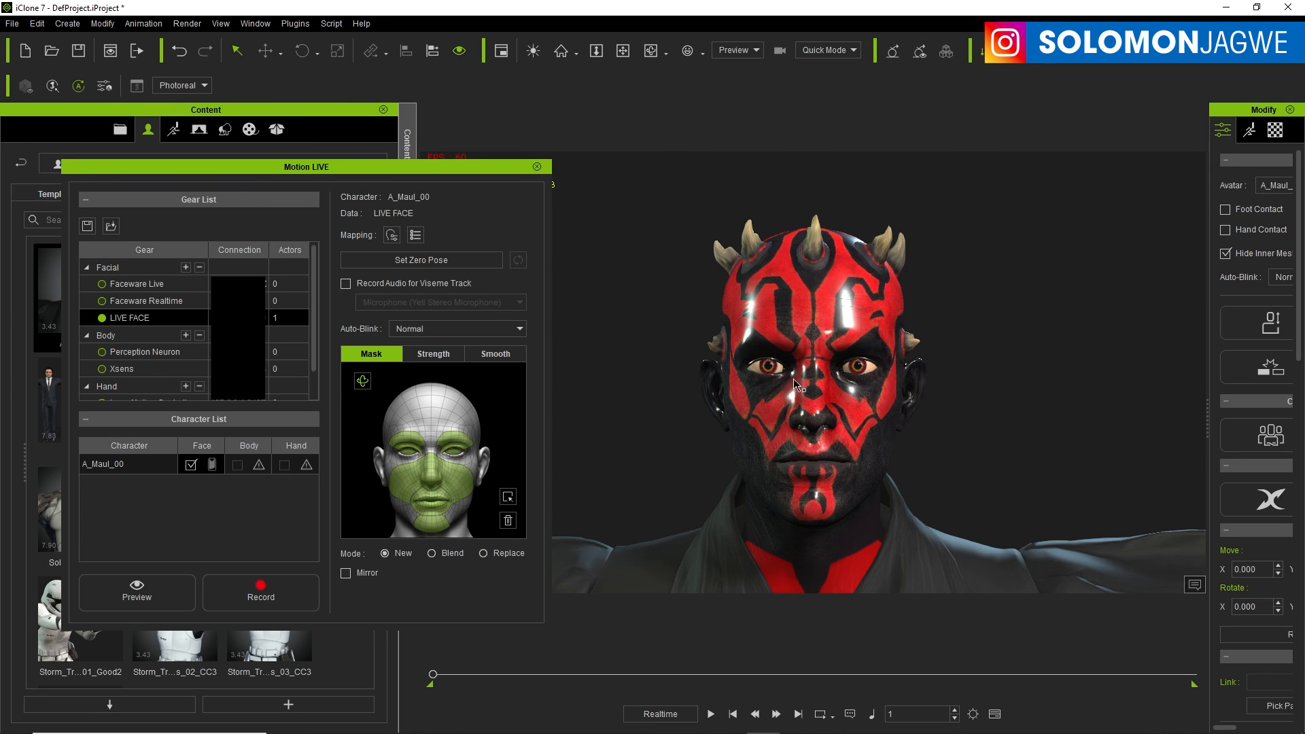
Step: Restart the facial capture preview and set the zero pose for A_Maul_00
left_click(144, 590)
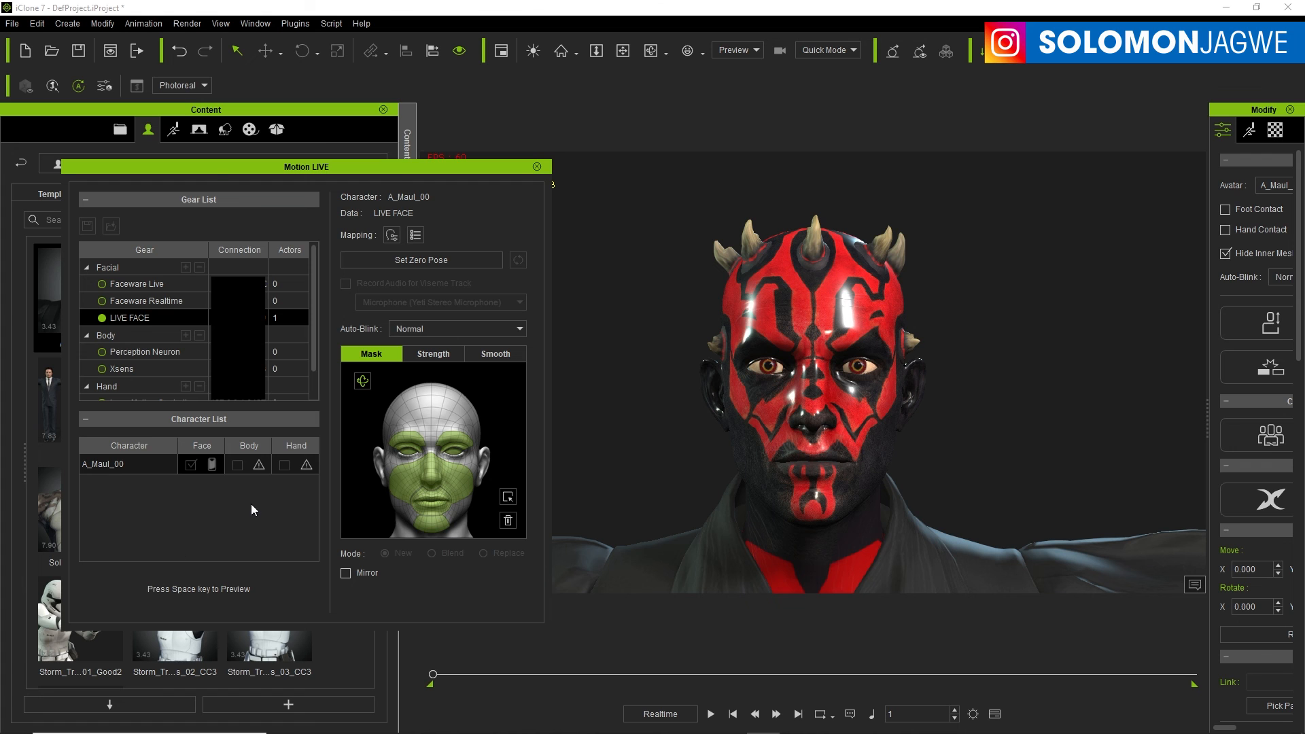
key("space")
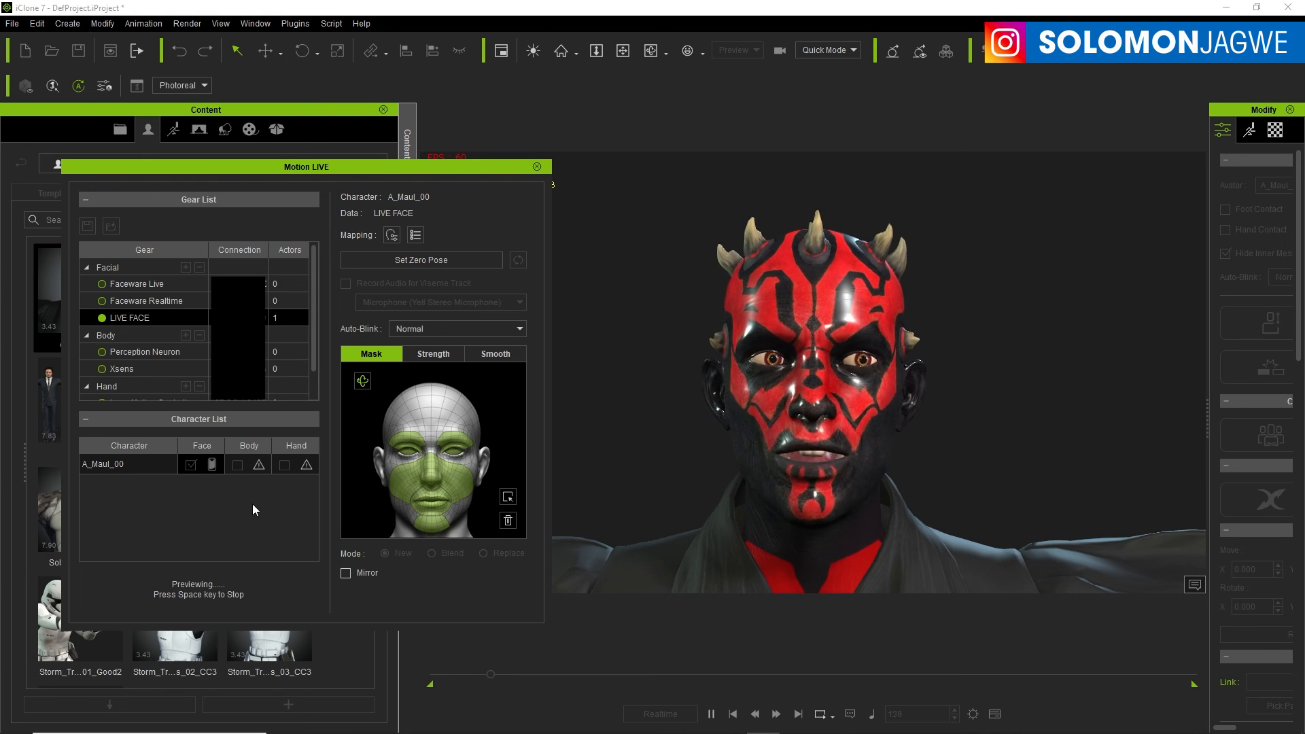
left_click(438, 264)
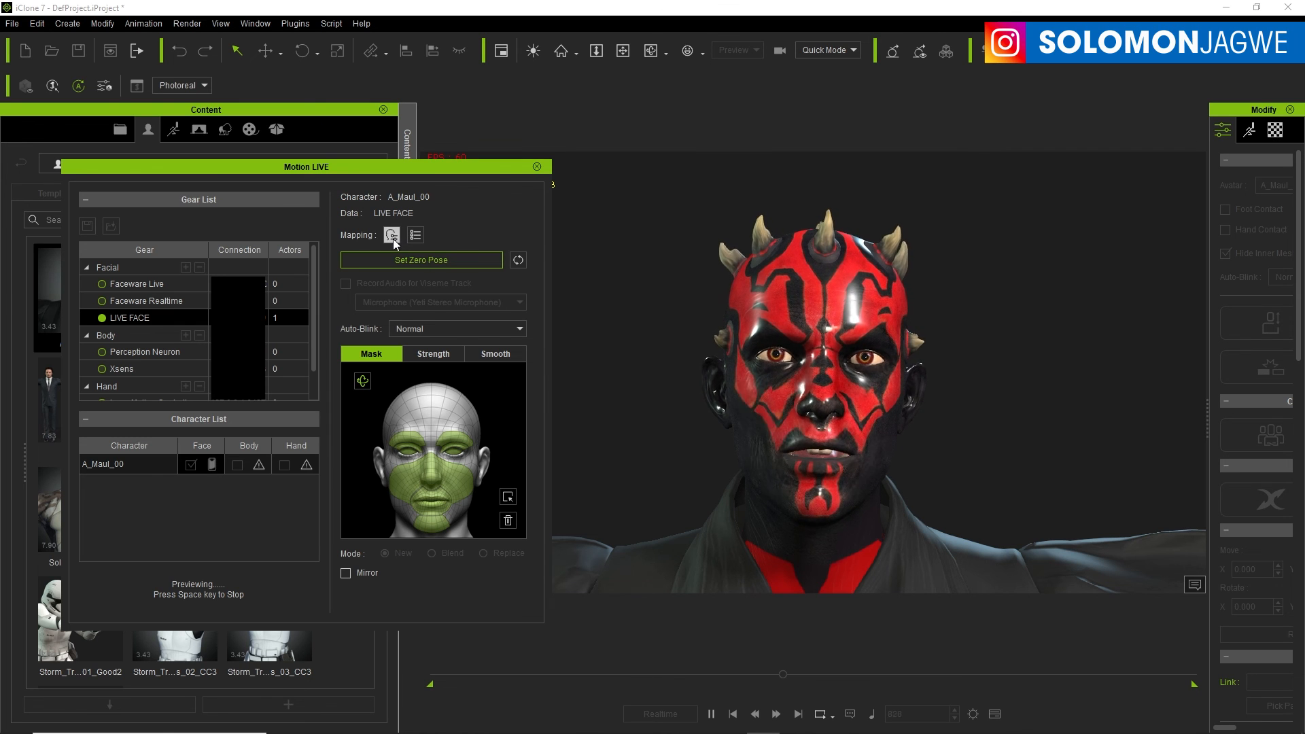
Step: Examine the custom and full expression mappings of the ARKit 1:1 profile in the Expression Mapping Panel
left_click_drag(1304, 194, 578, 122)
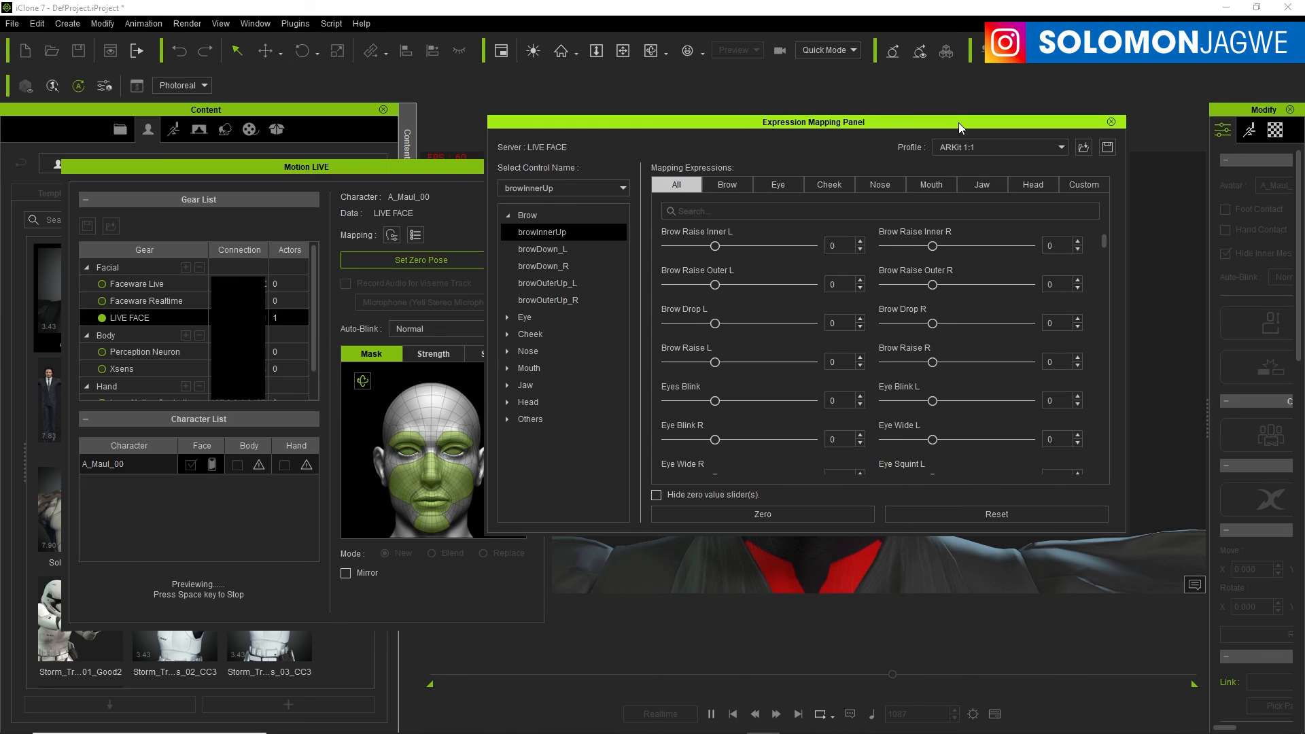
left_click_drag(958, 123, 504, 110)
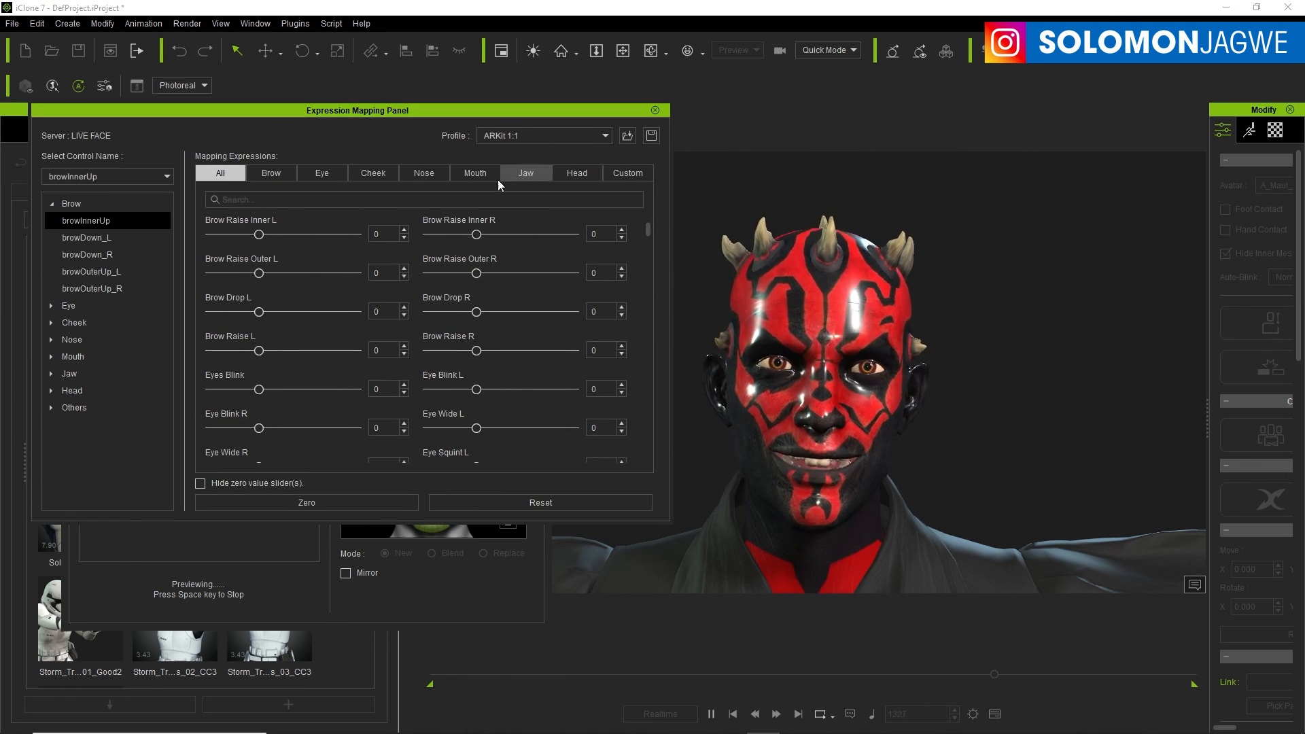
left_click(629, 174)
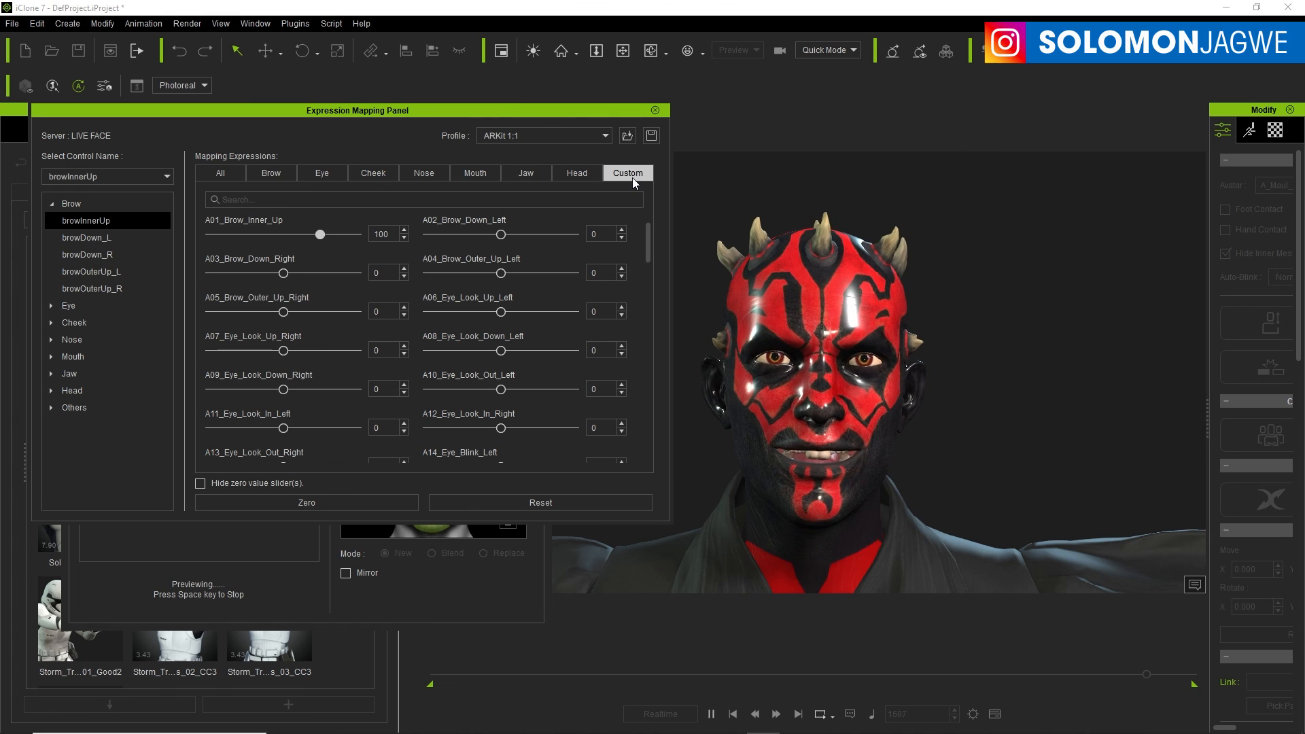
left_click(234, 177)
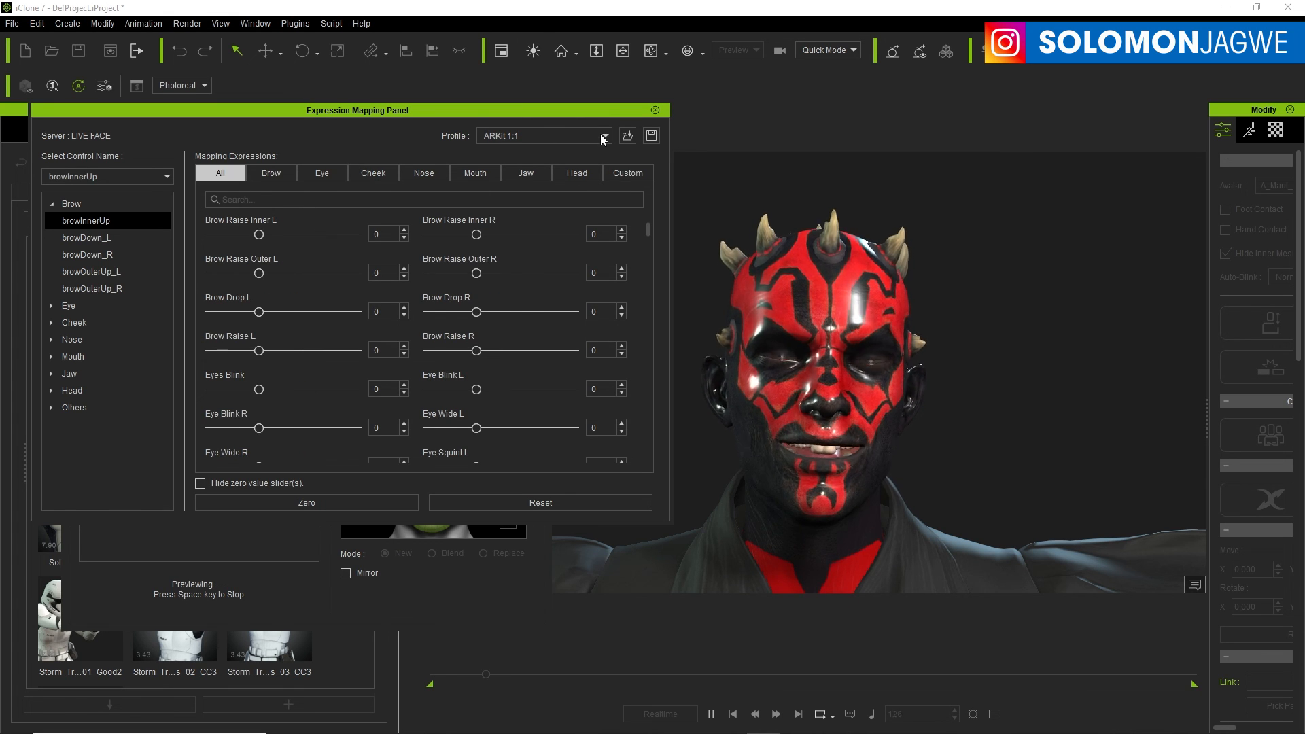
left_click(655, 111)
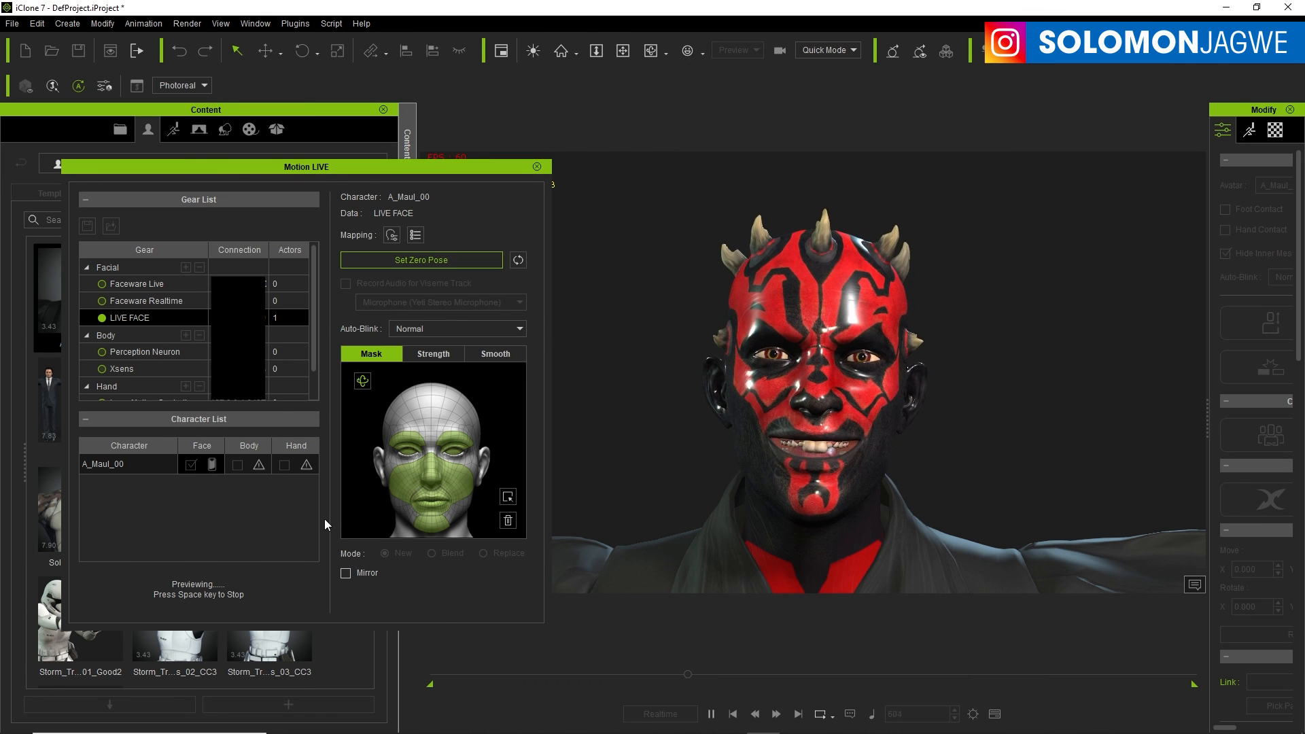
Step: Activate smoothing for the facial capture with Head Rotate at 3 and Muscle at 2
left_click(491, 353)
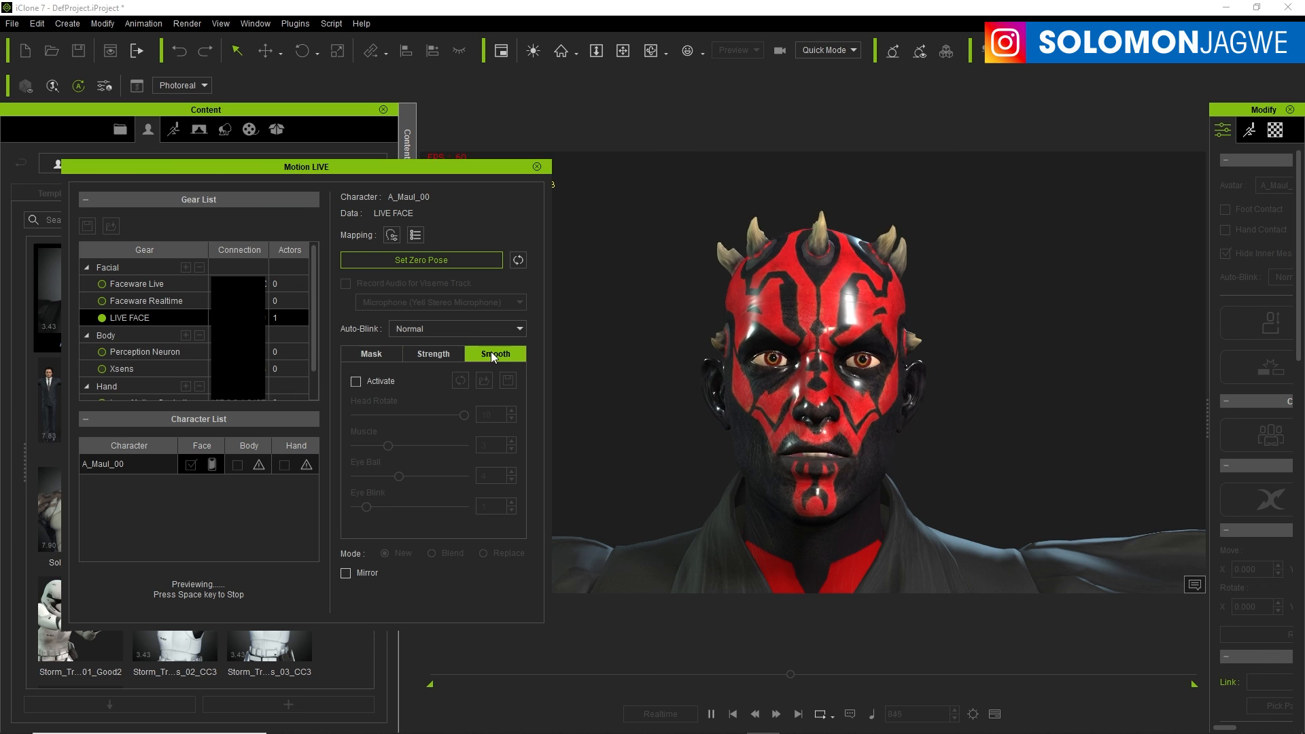
left_click(356, 382)
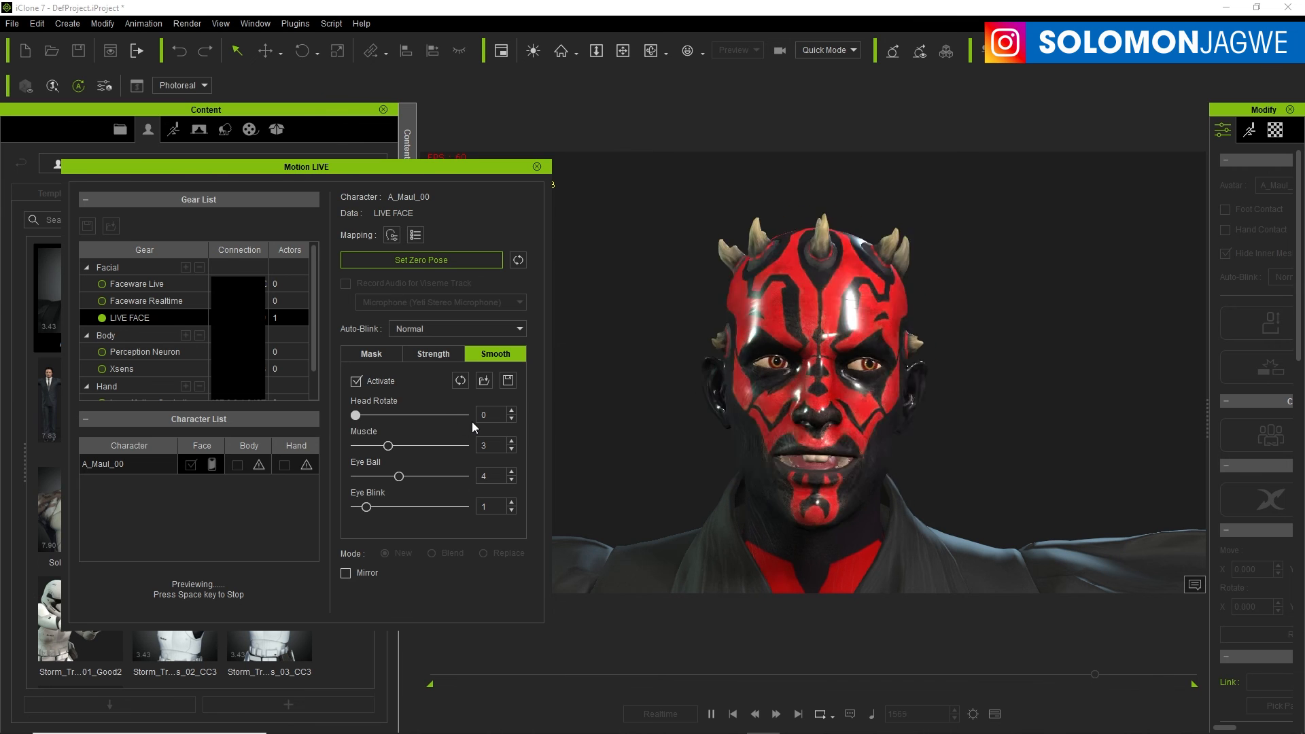
left_click(386, 415)
left_click_drag(388, 446, 378, 446)
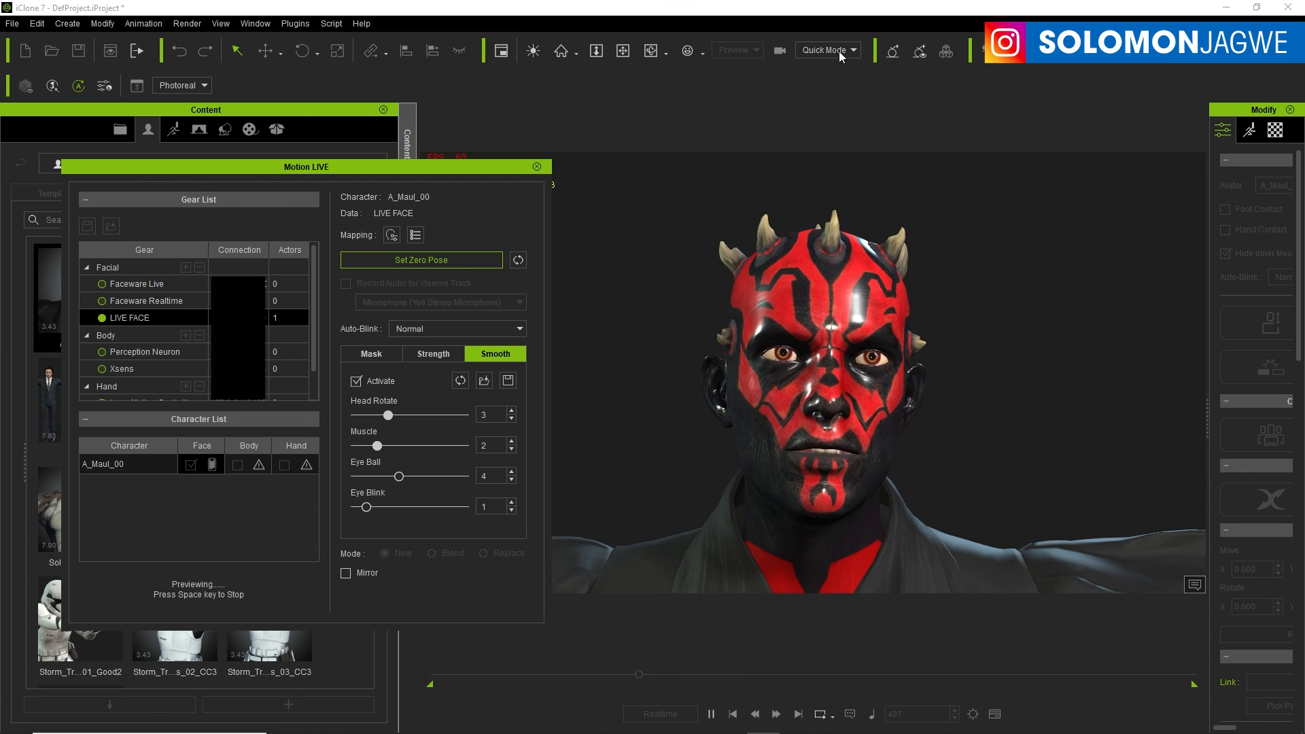
Step: Show the scene object list and place the Motion LIVE window clear of the avatar's head
left_click_drag(464, 166, 444, 306)
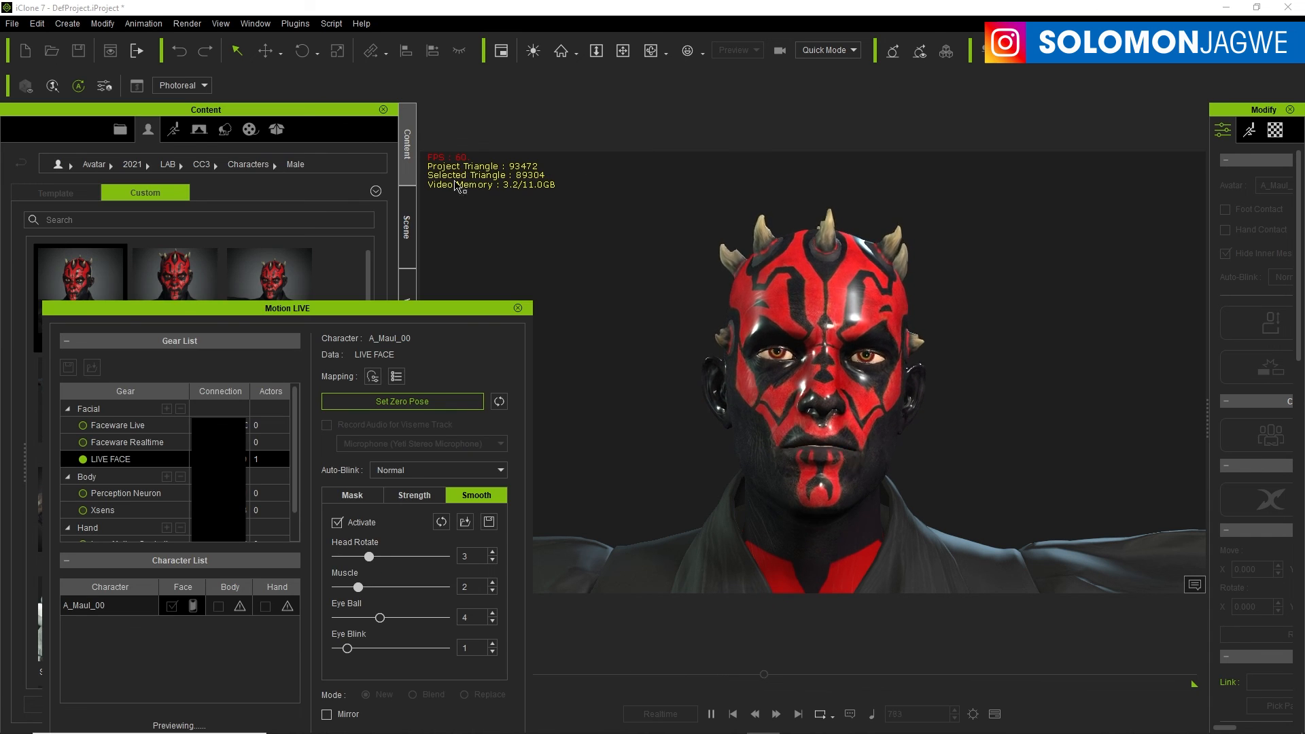
left_click_drag(420, 317, 881, 118)
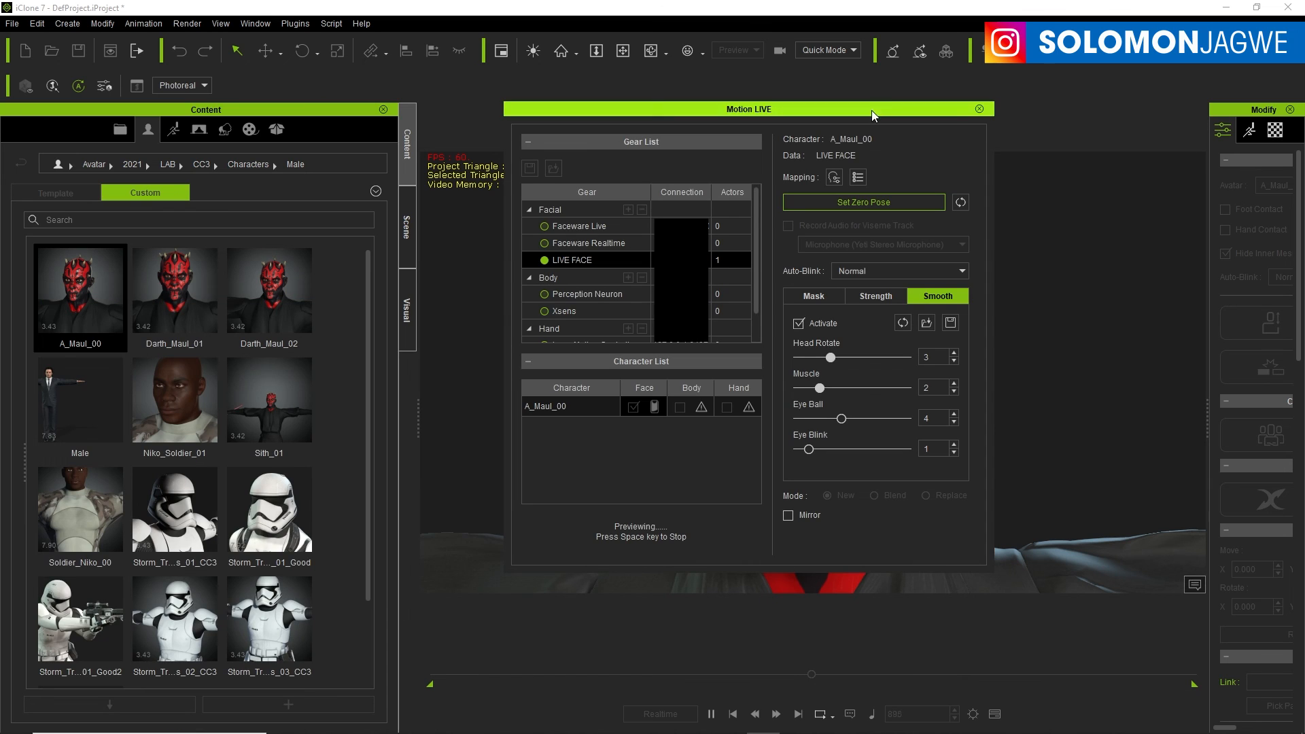
left_click(407, 228)
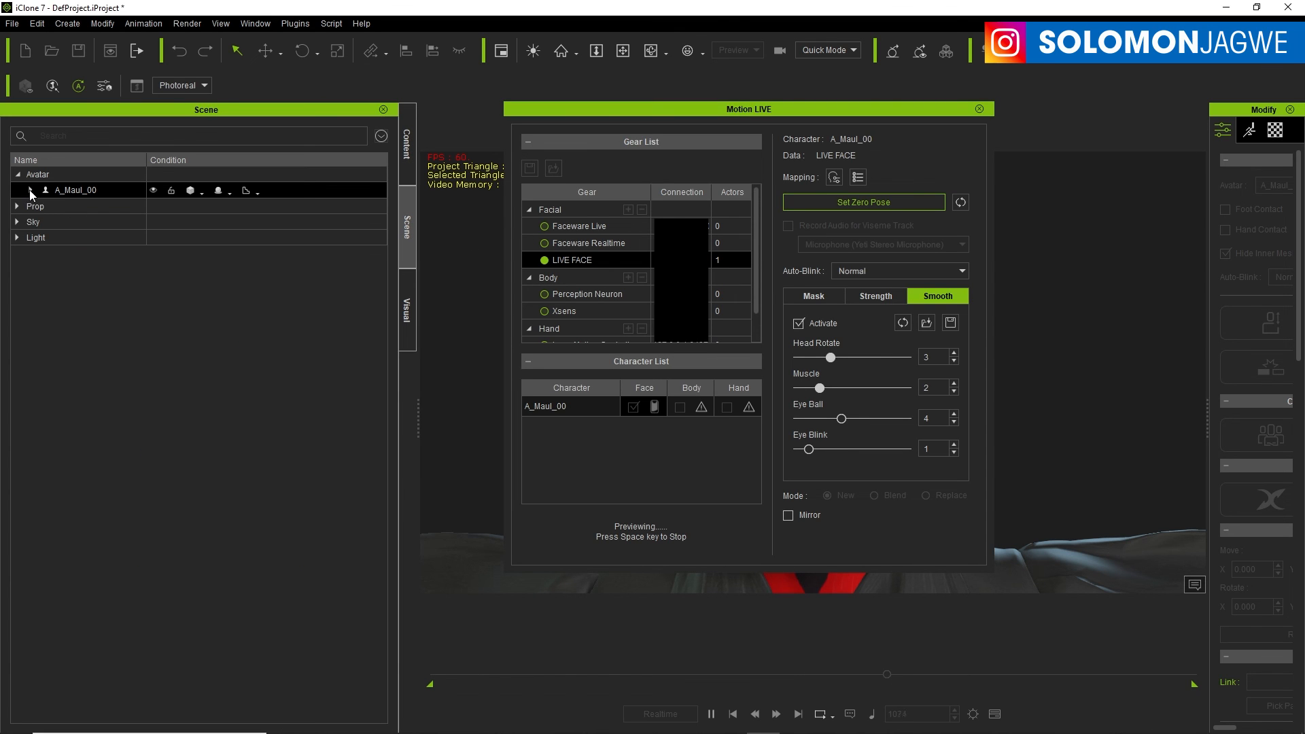
left_click_drag(837, 109, 361, 201)
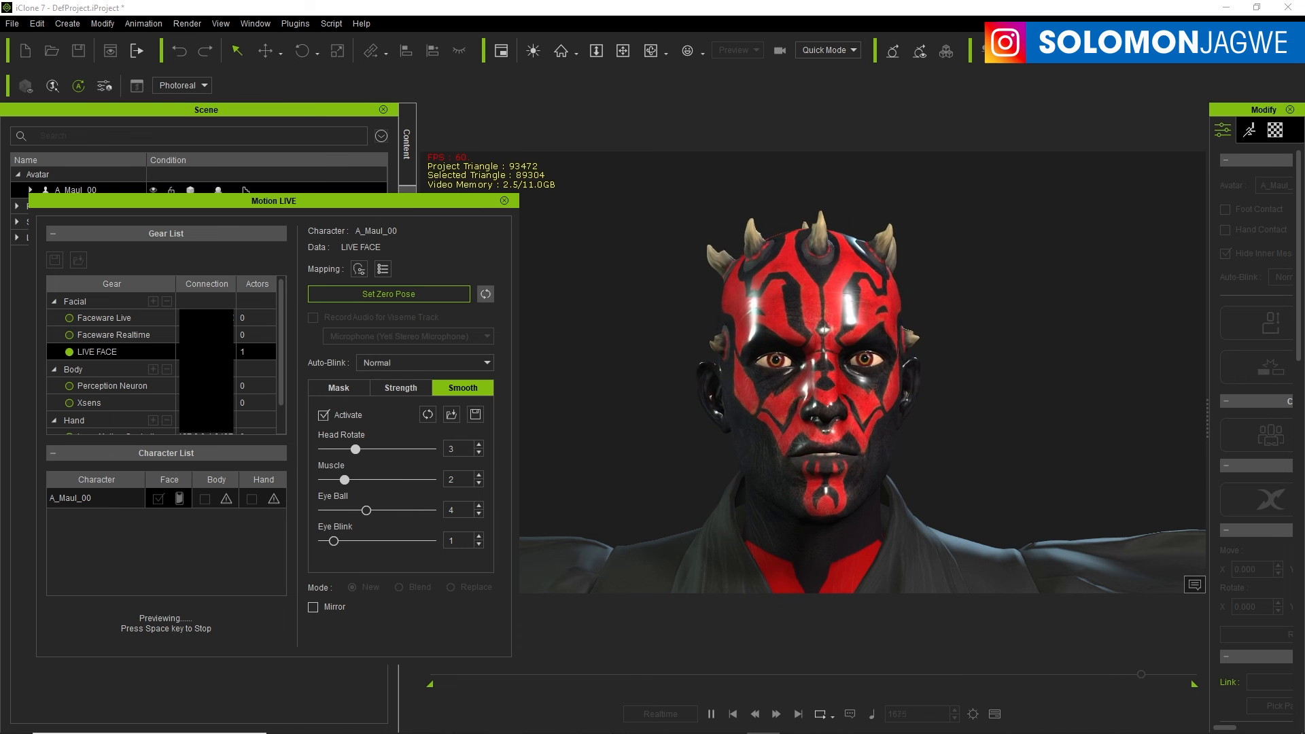
Step: Switch to the web browser, view the YouTube channel's home page with its trailer paused, and return to iClone 7
left_click(630, 721)
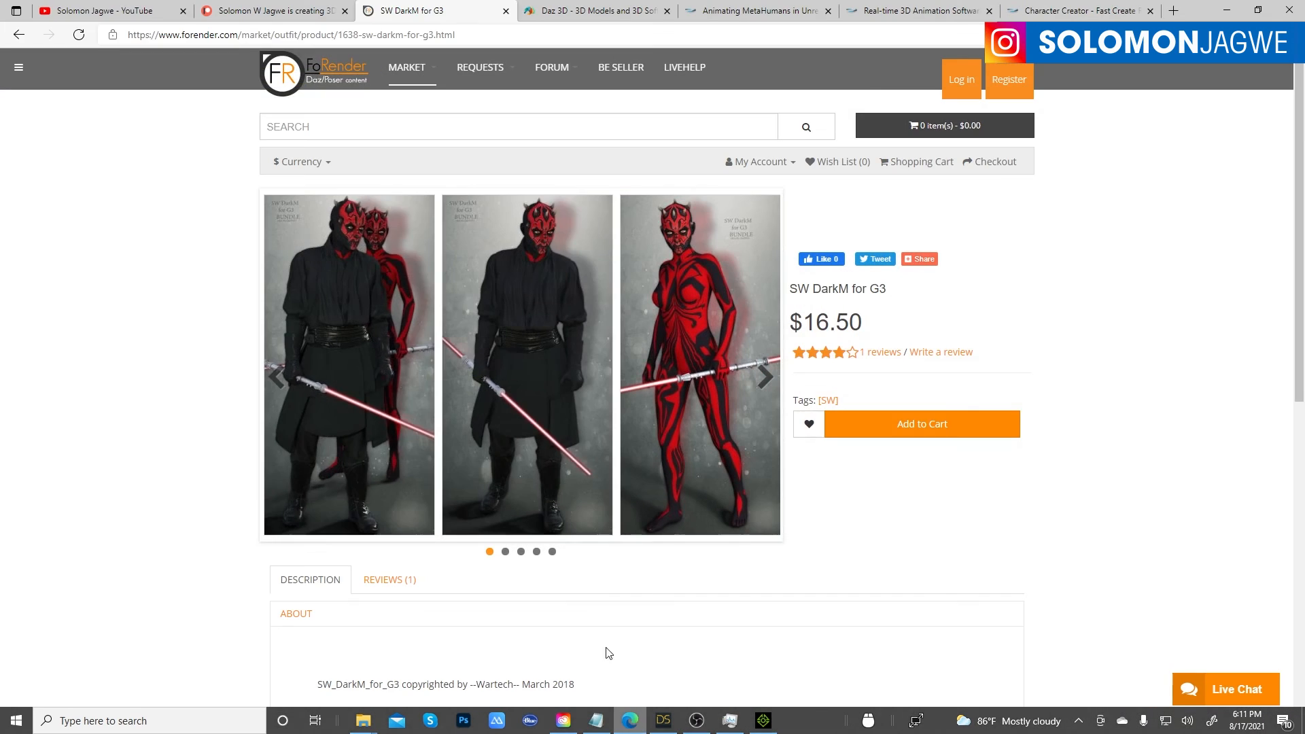
left_click(95, 11)
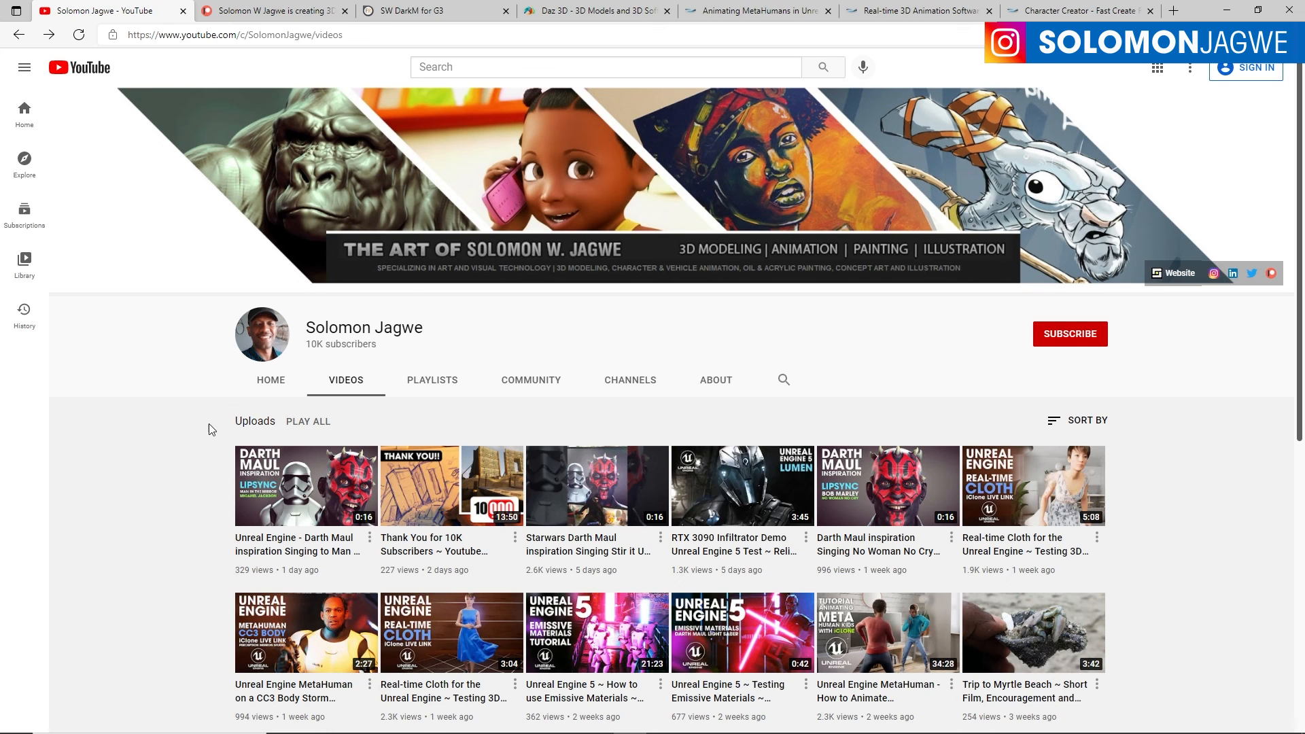
left_click(267, 385)
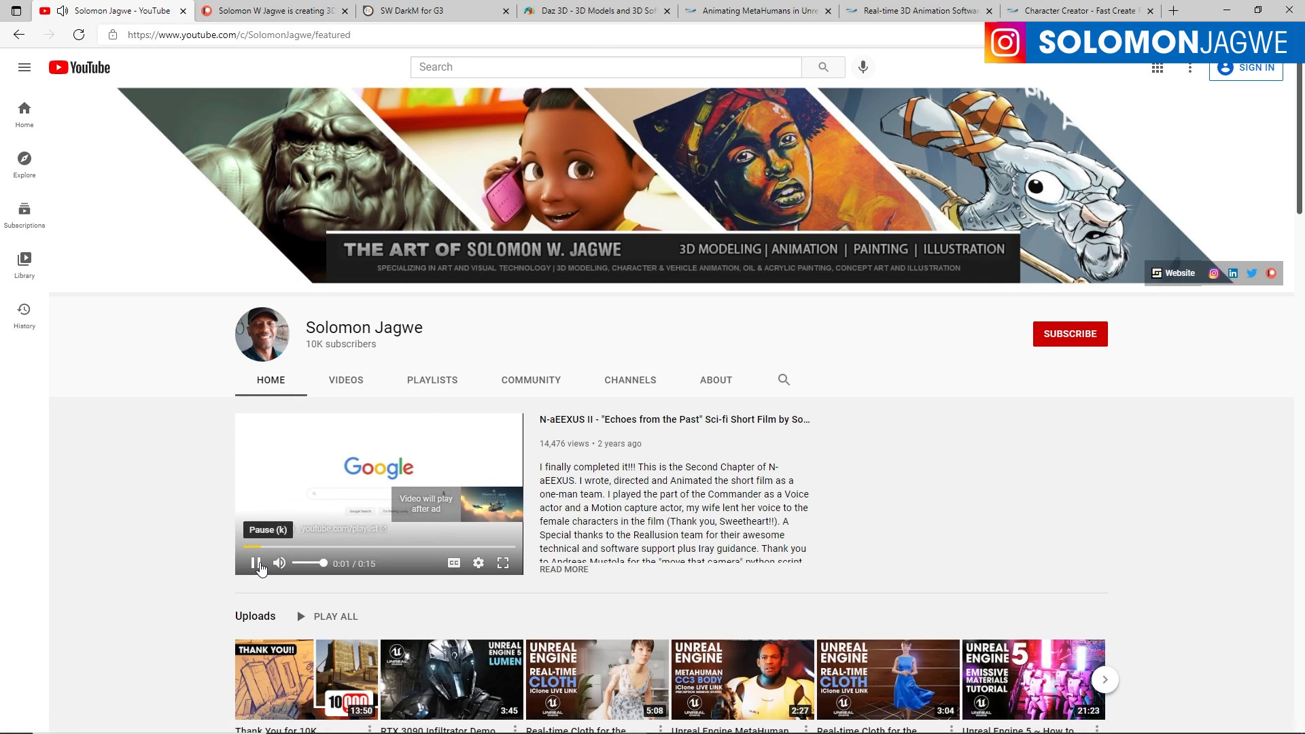
left_click(258, 564)
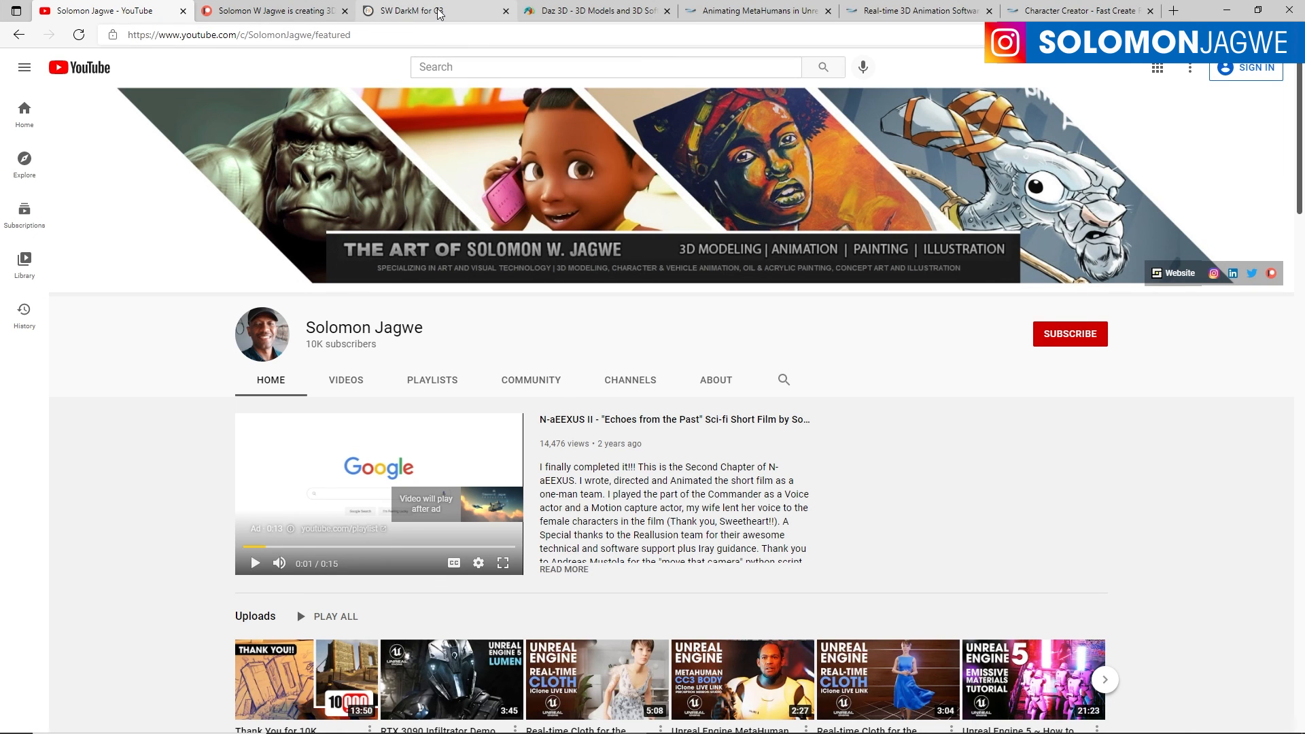
left_click(1227, 10)
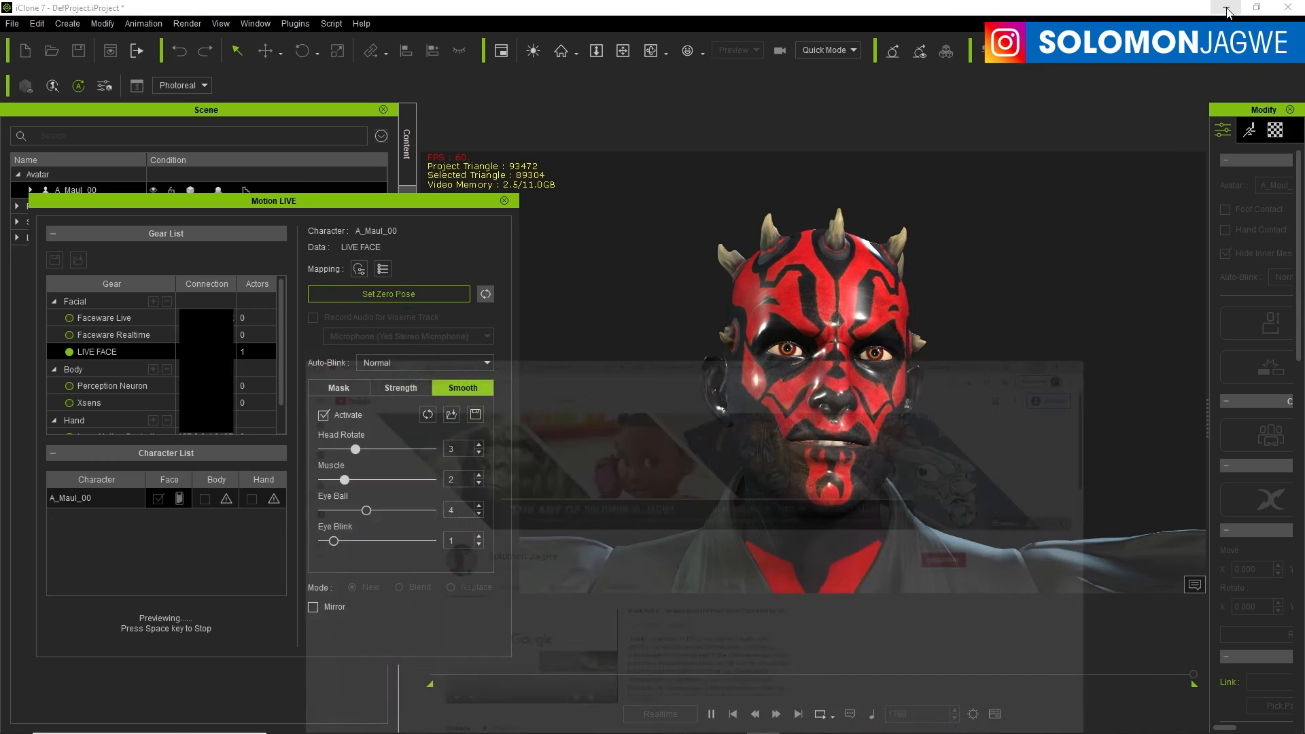